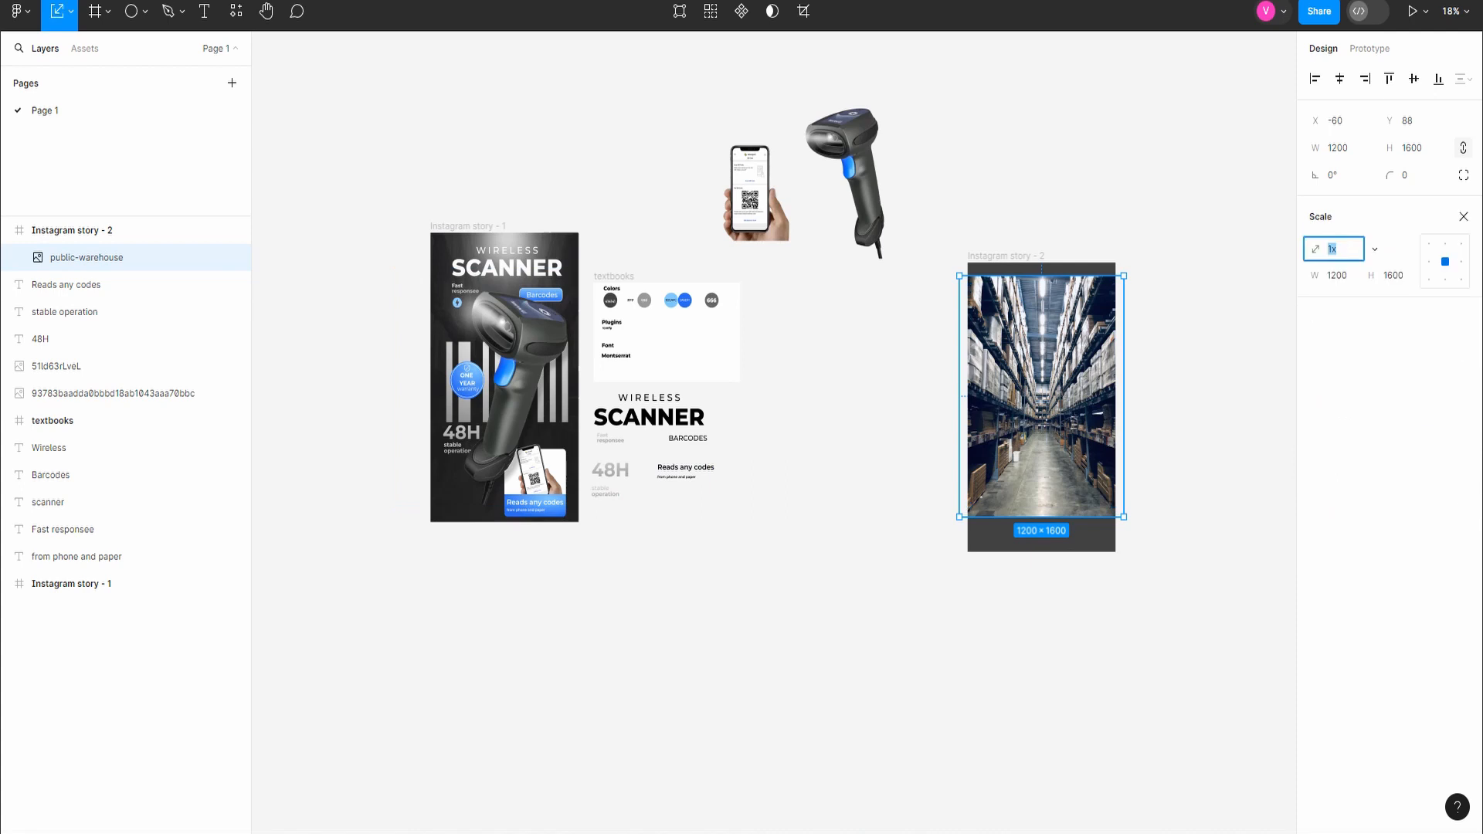
Step: Stretch the public-warehouse image to 1080 × 1920 at X 0, Y 0 so it fills the Instagram story - 2 frame
{"action": "left_click_drag", "start_coordinate": [1042, 516], "coordinate": [1041, 552]}
{"action": "key", "text": "v"}
{"action": "left_click_drag", "start_coordinate": [1135, 417], "coordinate": [1111, 417]}
{"action": "left_click_drag", "start_coordinate": [947, 417], "coordinate": [968, 417]}
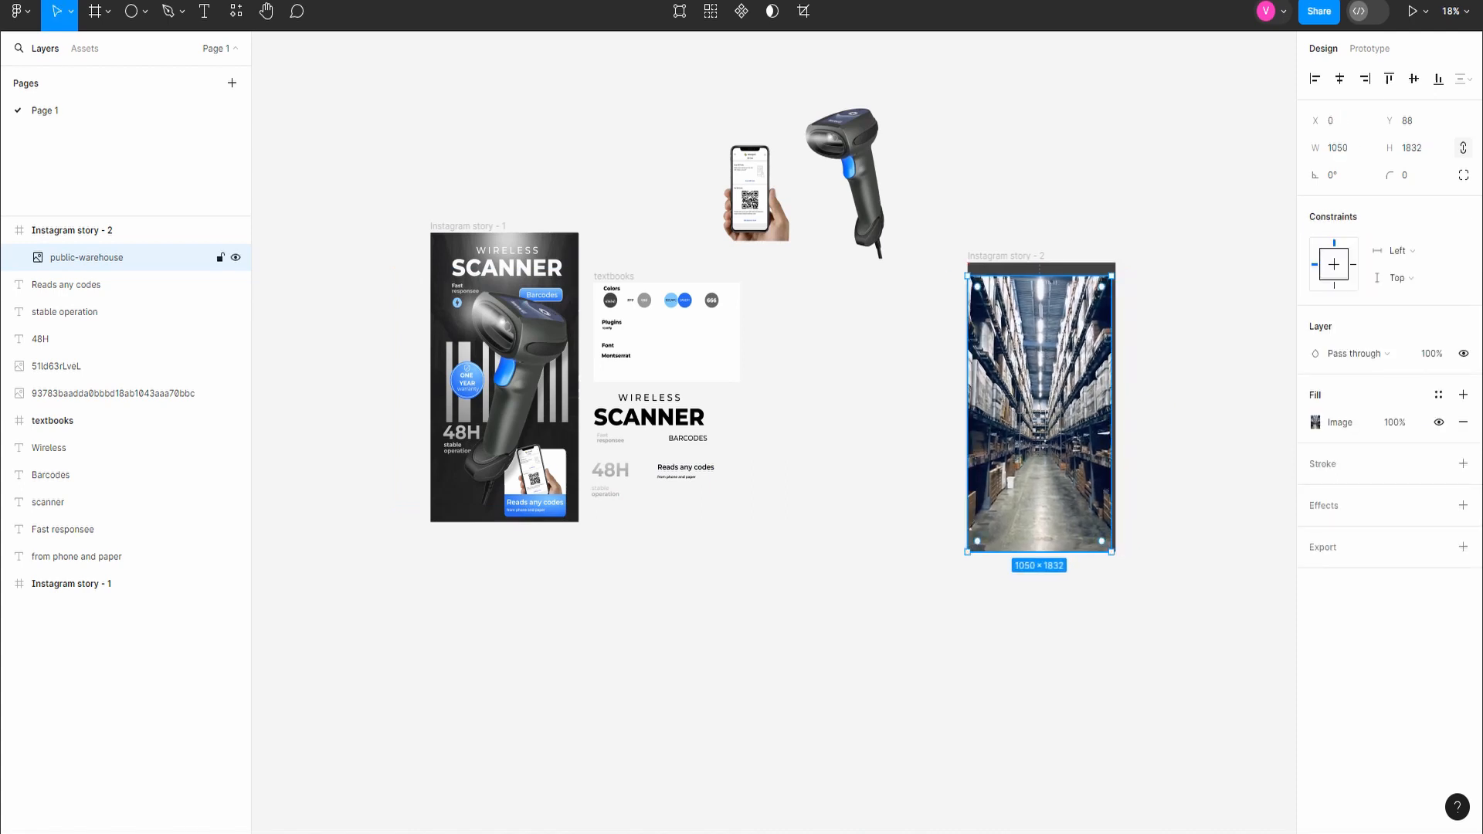
{"action": "left_click_drag", "start_coordinate": [1111, 417], "coordinate": [1116, 417]}
{"action": "left_click_drag", "start_coordinate": [1041, 275], "coordinate": [1042, 263]}
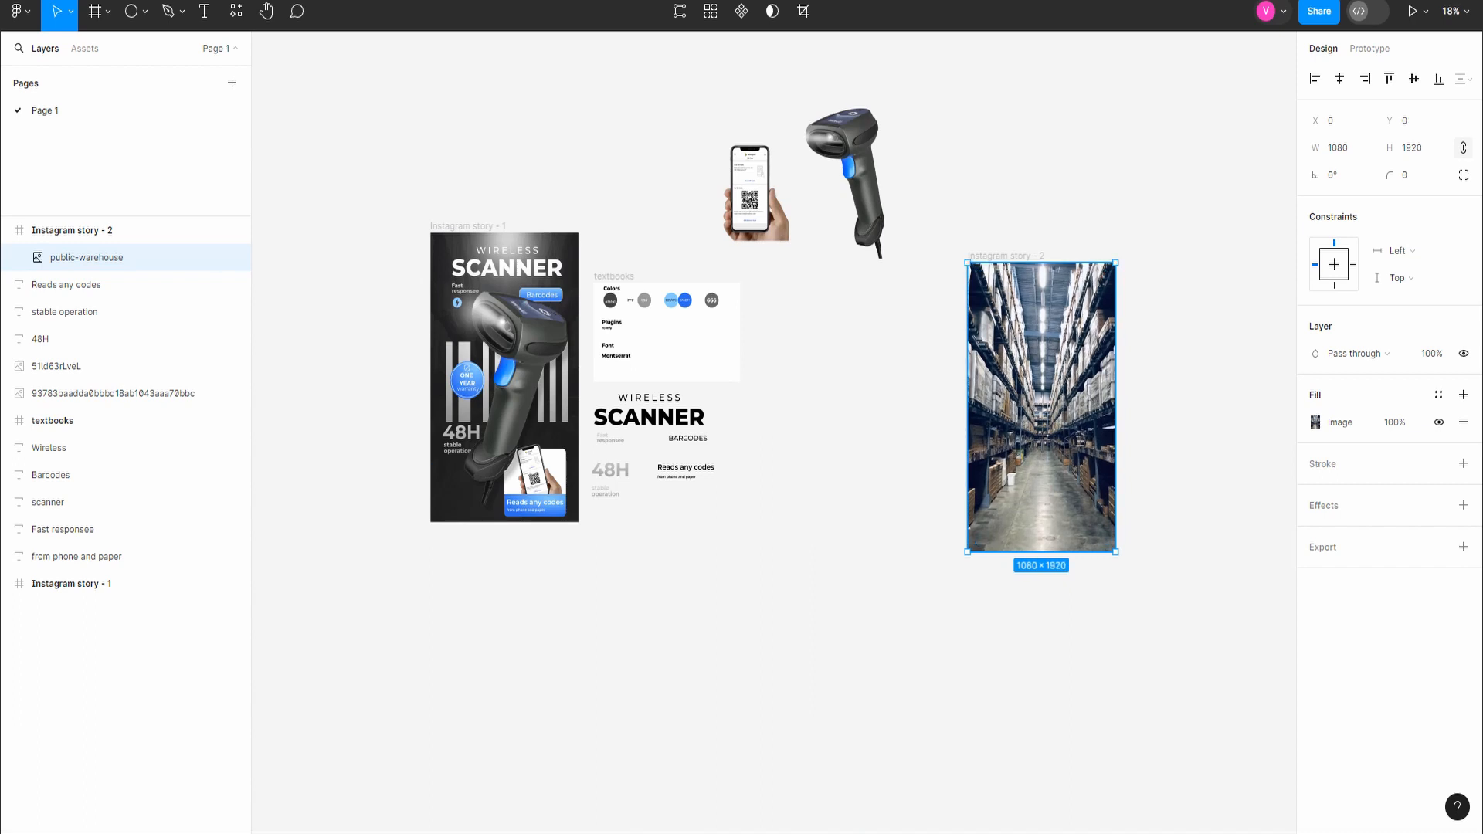
Step: Add a second fill of colour 414141 at 80% opacity over the warehouse image
{"action": "left_click", "coordinate": [1463, 396]}
{"action": "left_click", "coordinate": [1342, 423]}
{"action": "type", "text": "414141"}
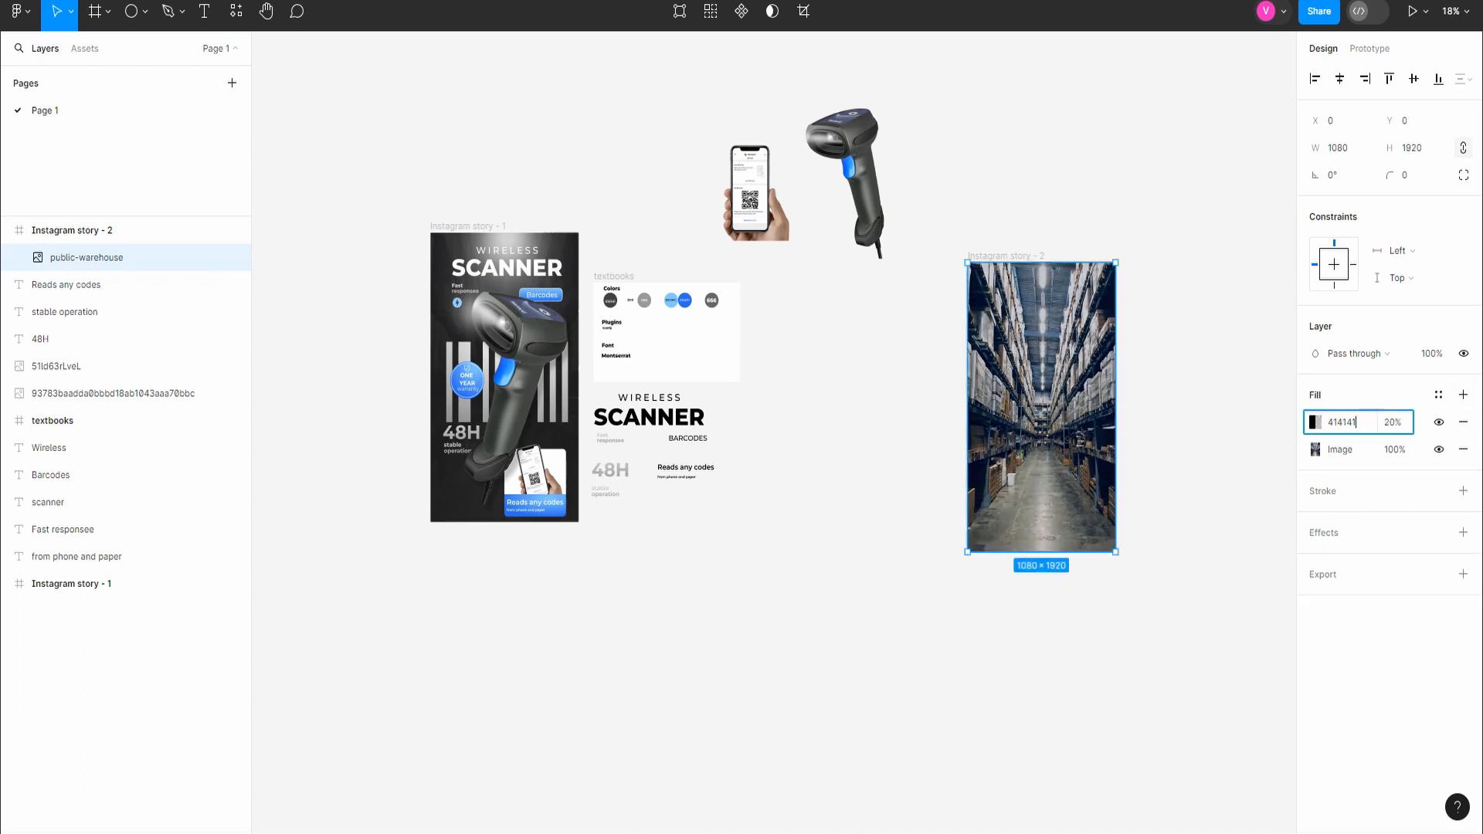
{"action": "key", "text": "Return"}
{"action": "left_click", "coordinate": [1392, 422]}
{"action": "type", "text": "80"}
{"action": "key", "text": "Return"}
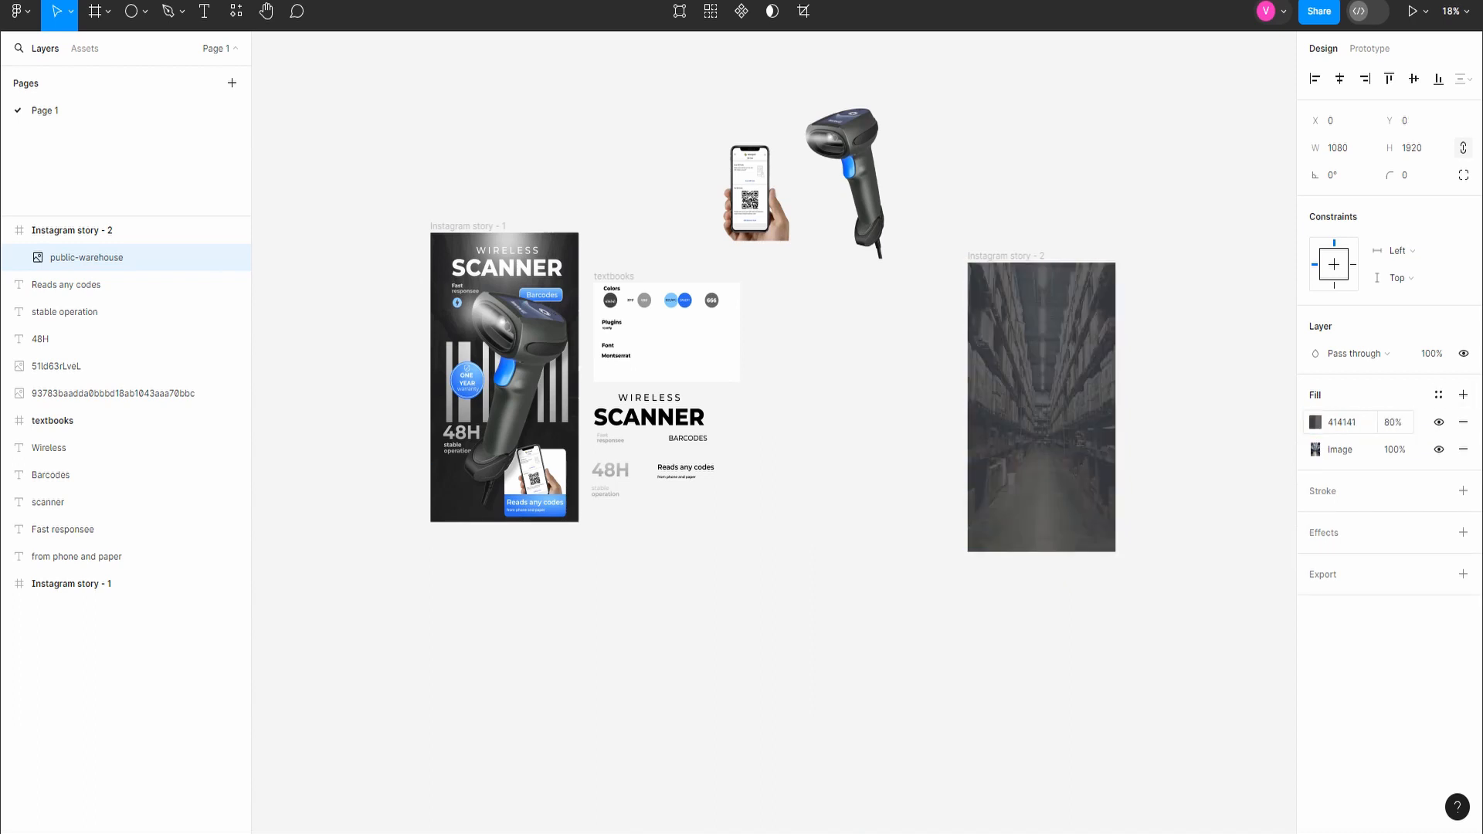
Step: Raise the opacity of the warehouse image's 414141 overlay fill to 90%, then to 95%
{"action": "scroll", "coordinate": [1133, 422], "scroll_direction": "up", "scroll_amount": 3}
{"action": "scroll", "coordinate": [1087, 441], "scroll_direction": "down", "scroll_amount": 3}
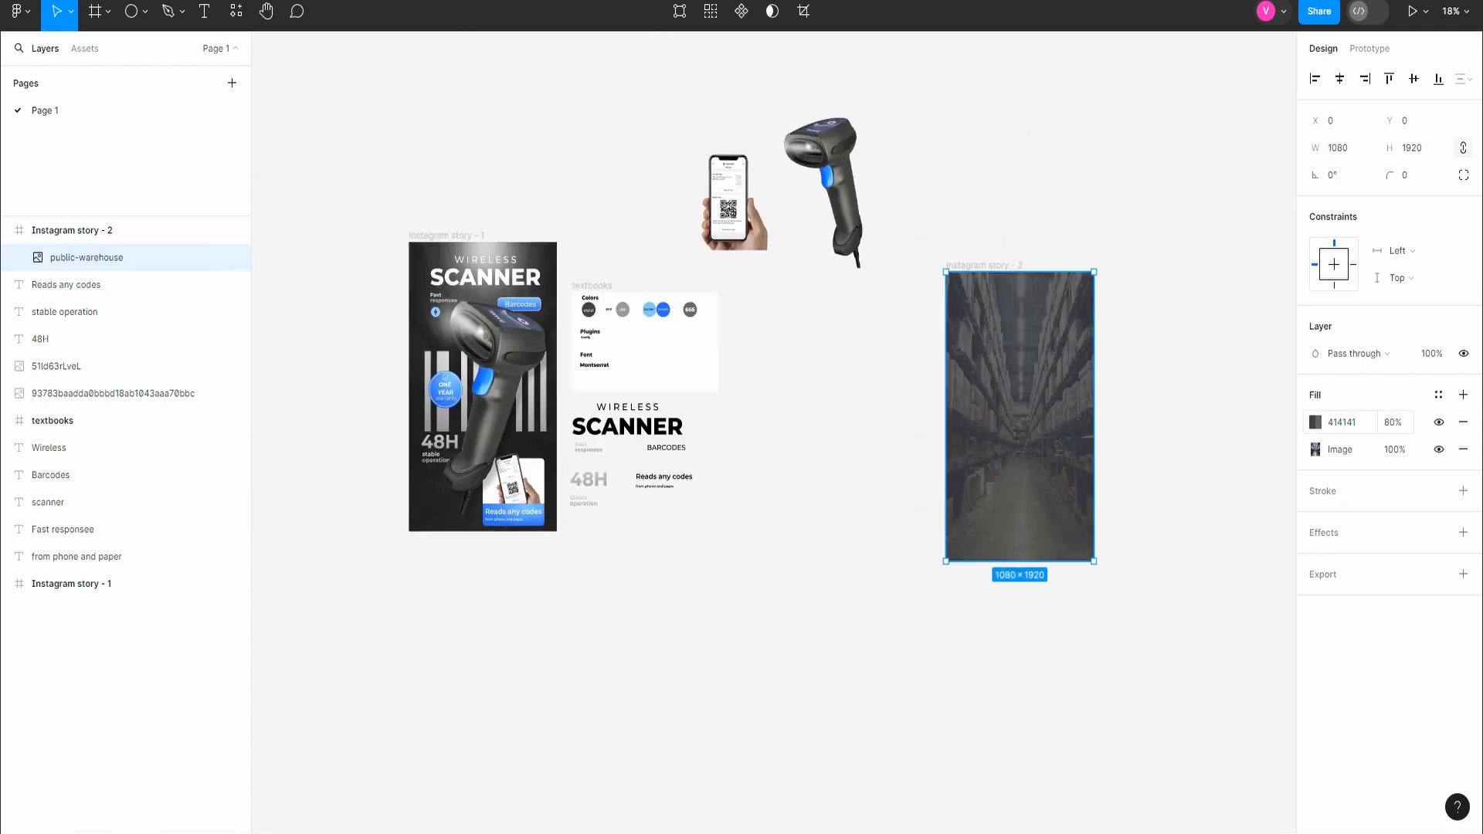
{"action": "left_click", "coordinate": [1392, 423]}
{"action": "type", "text": "90"}
{"action": "key", "text": "Return"}
{"action": "left_click", "coordinate": [1393, 423]}
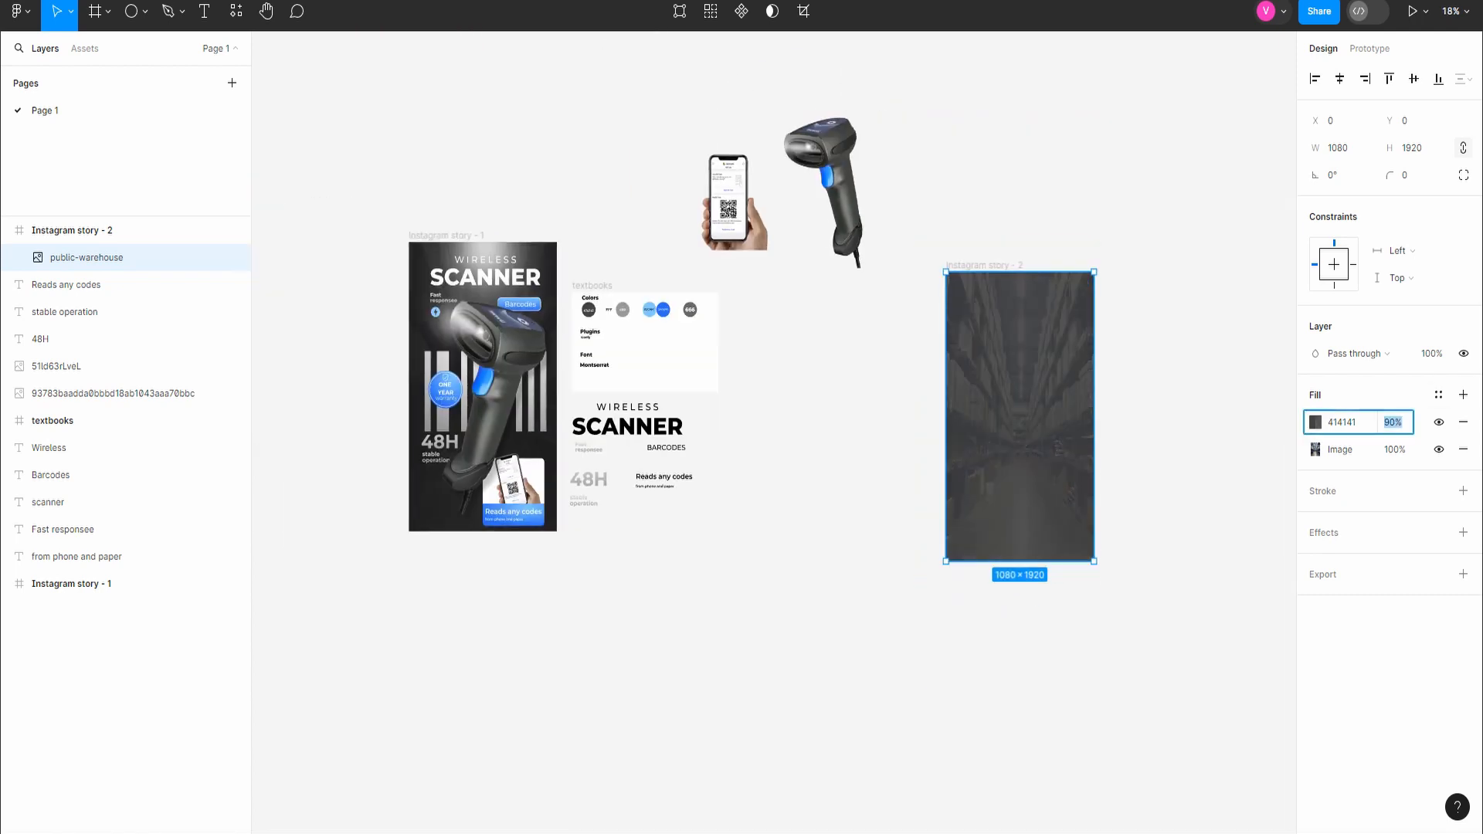
{"action": "type", "text": "95"}
{"action": "key", "text": "Return"}
{"action": "left_click", "coordinate": [1160, 409]}
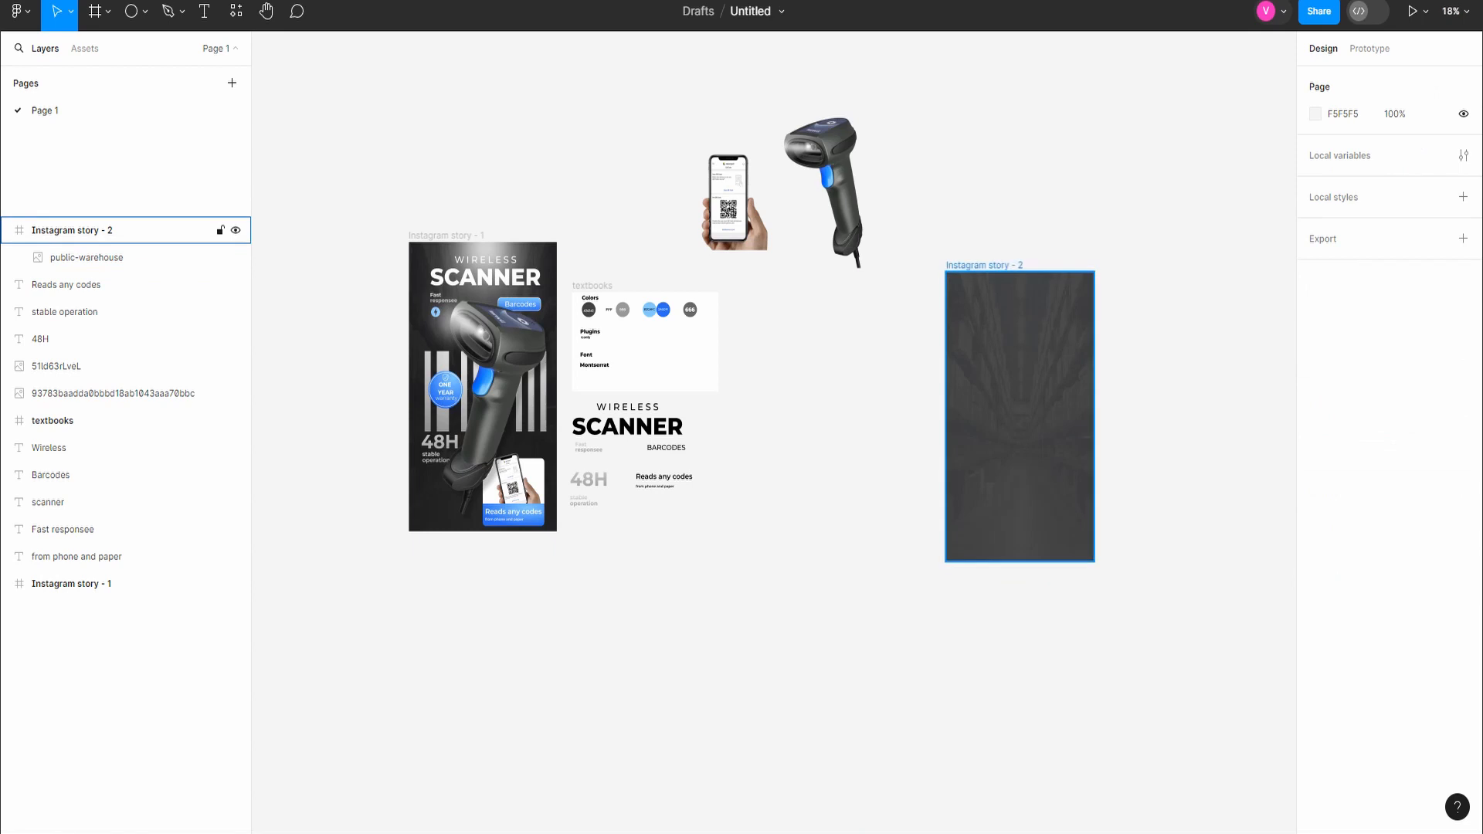
Step: Shift the Instagram story - 2 frame slightly to the left and move the barcode scanner image onto it
{"action": "left_click_drag", "start_coordinate": [985, 266], "coordinate": [940, 255]}
{"action": "left_click_drag", "start_coordinate": [823, 185], "coordinate": [970, 410]}
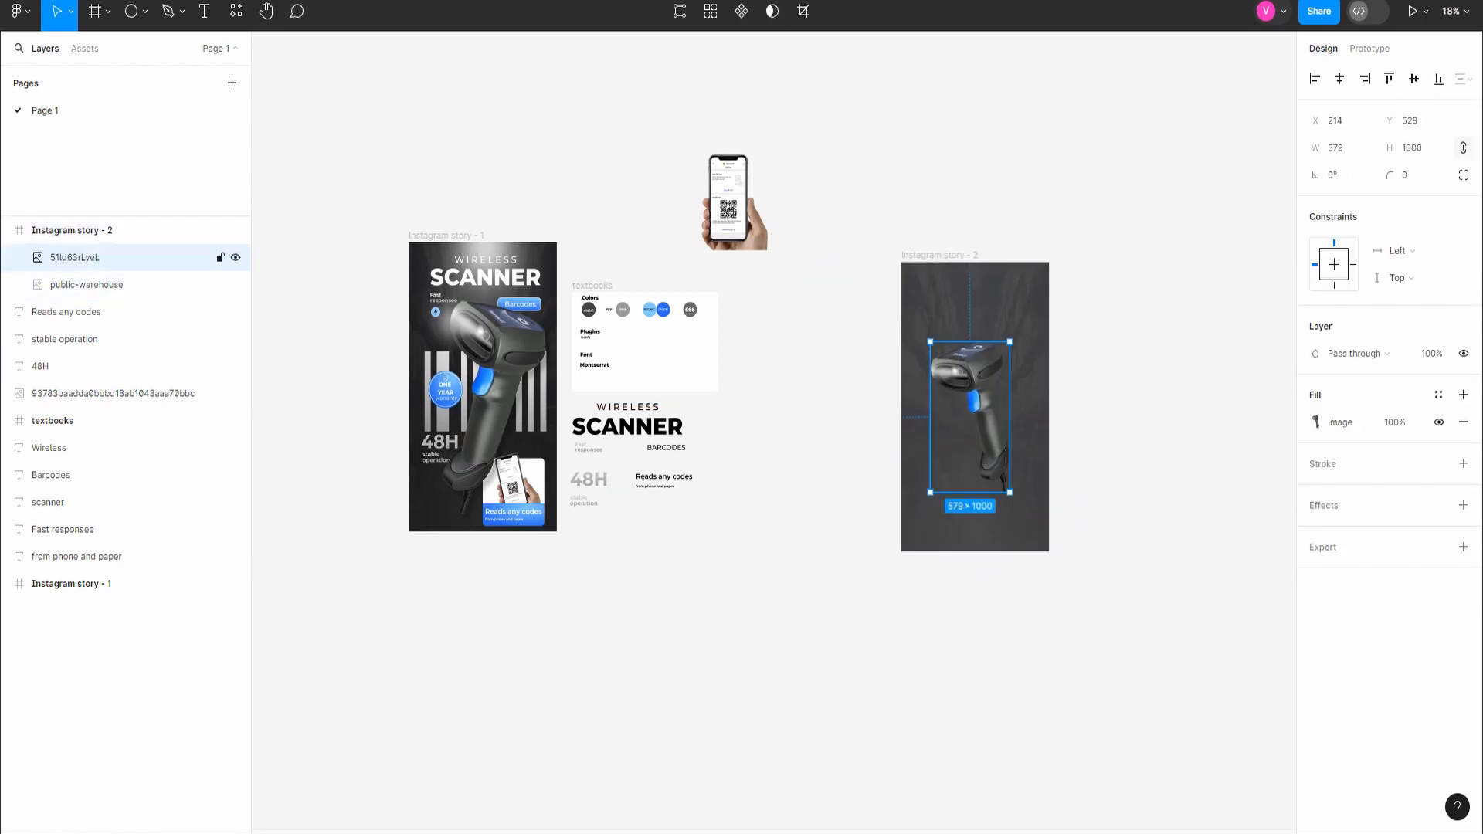
Step: Scale the scanner image to about 713 × 1231, rotate it to about -31° and adjust its position in the frame
{"action": "key", "text": "k"}
{"action": "mouse_move", "coordinate": [1013, 338]}
{"action": "left_mouse_down"}
{"action": "mouse_move", "coordinate": [1040, 366]}
{"action": "mouse_move", "coordinate": [1010, 325]}
{"action": "left_mouse_up"}
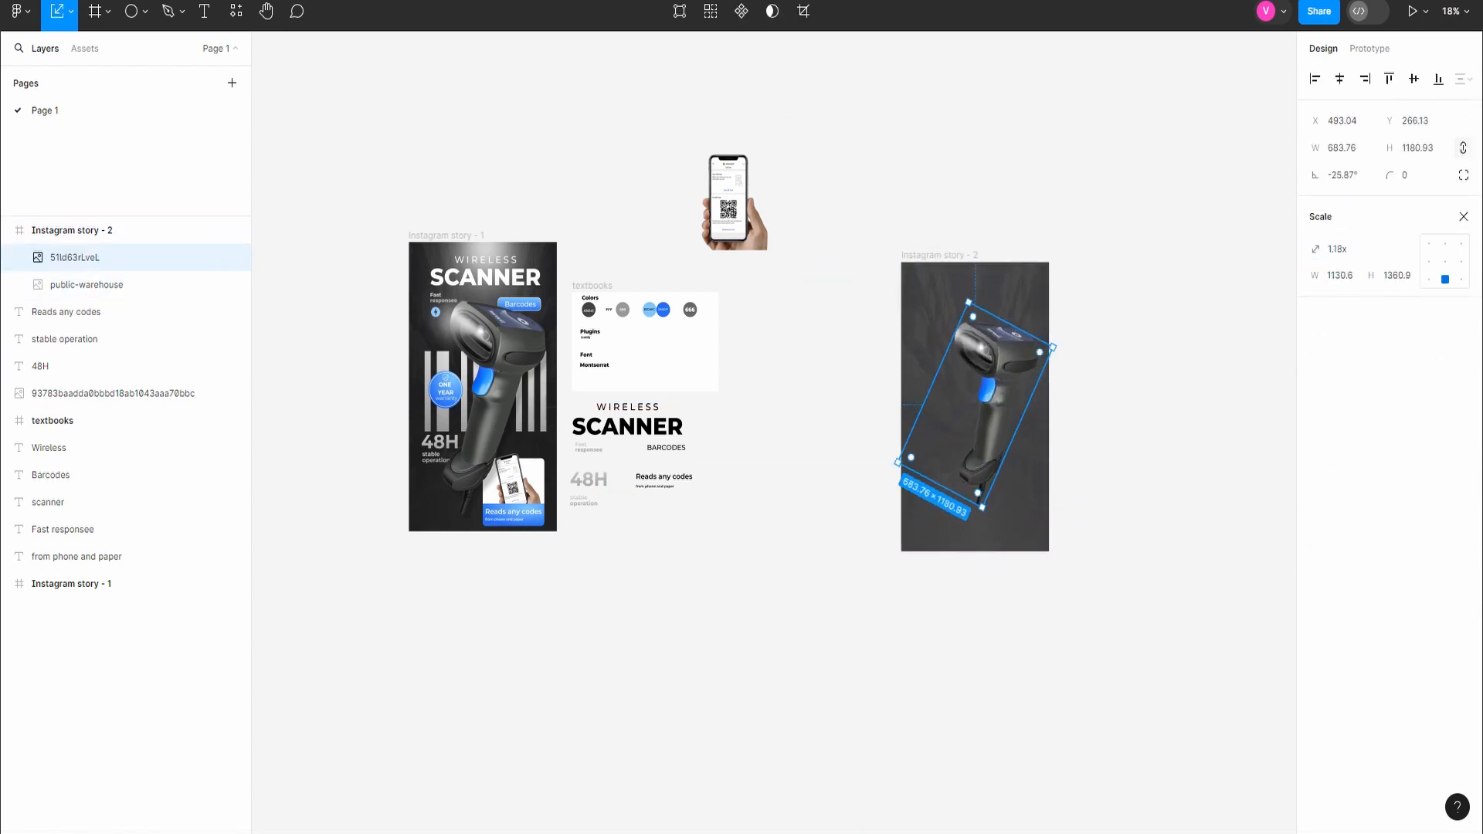
{"action": "left_click_drag", "start_coordinate": [976, 404], "coordinate": [961, 406]}
{"action": "left_click_drag", "start_coordinate": [971, 516], "coordinate": [958, 518]}
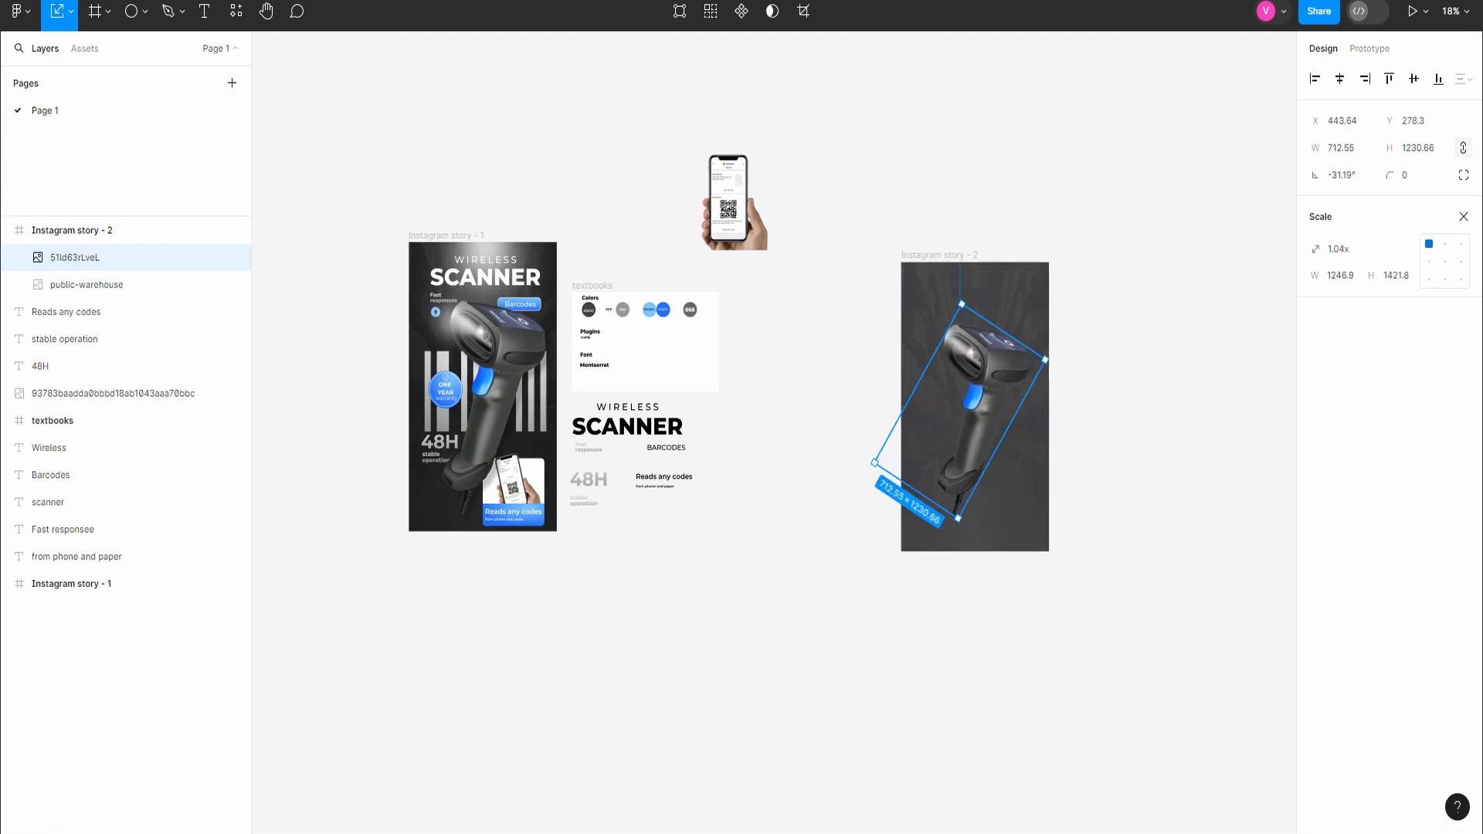
{"action": "left_click_drag", "start_coordinate": [967, 432], "coordinate": [971, 429]}
{"action": "left_click", "coordinate": [838, 432]}
Step: Move the WIRELESS and SCANNER texts to the upper part of the Instagram story - 2 frame, SCANNER at X 162, Y 97
{"action": "left_click_drag", "start_coordinate": [627, 407], "coordinate": [998, 284]}
{"action": "scroll", "coordinate": [970, 302], "scroll_direction": "up", "scroll_amount": 3}
{"action": "left_click", "coordinate": [68, 284]}
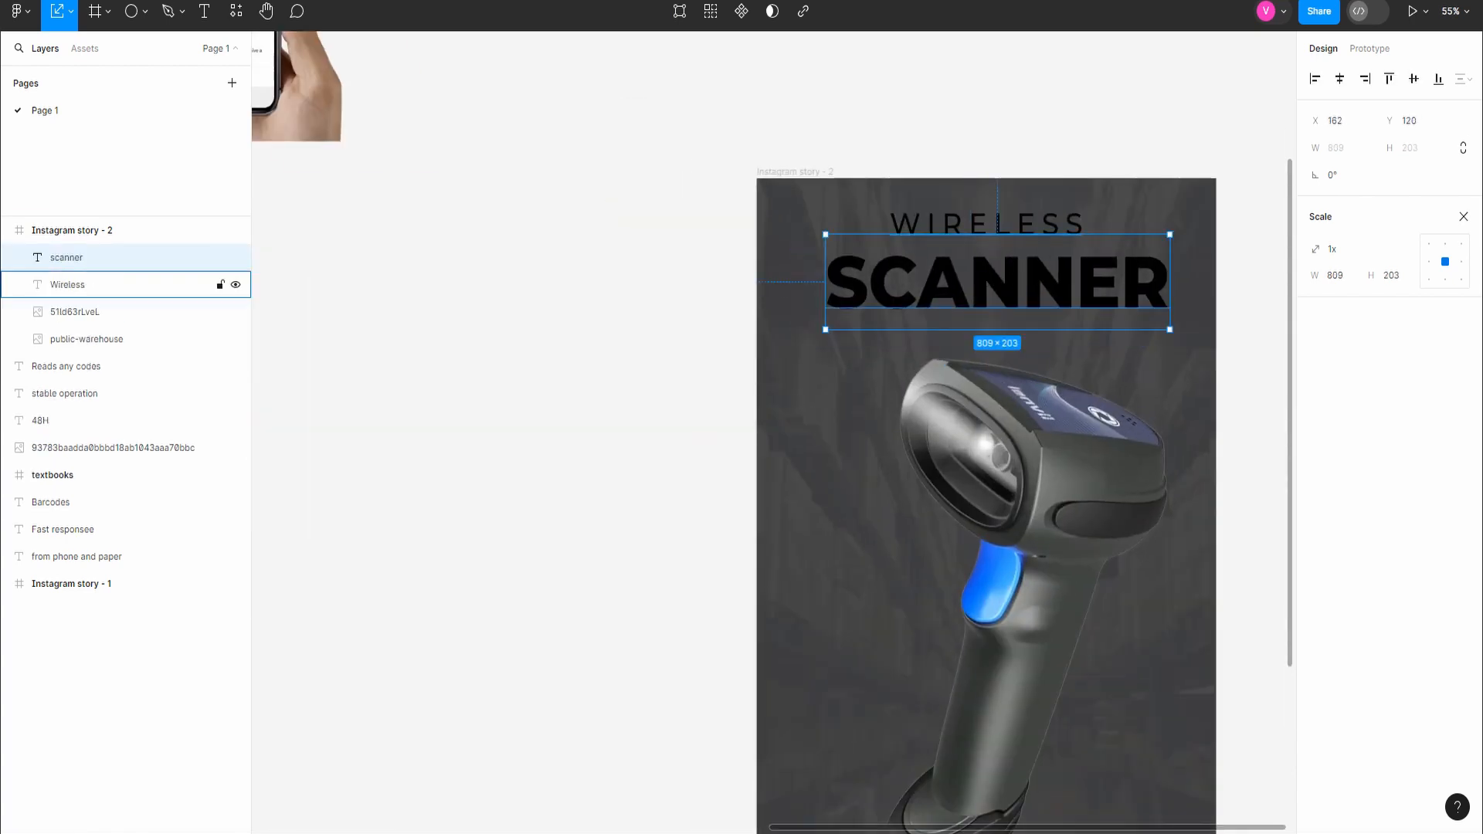
{"action": "left_click_drag", "start_coordinate": [998, 224], "coordinate": [998, 214]}
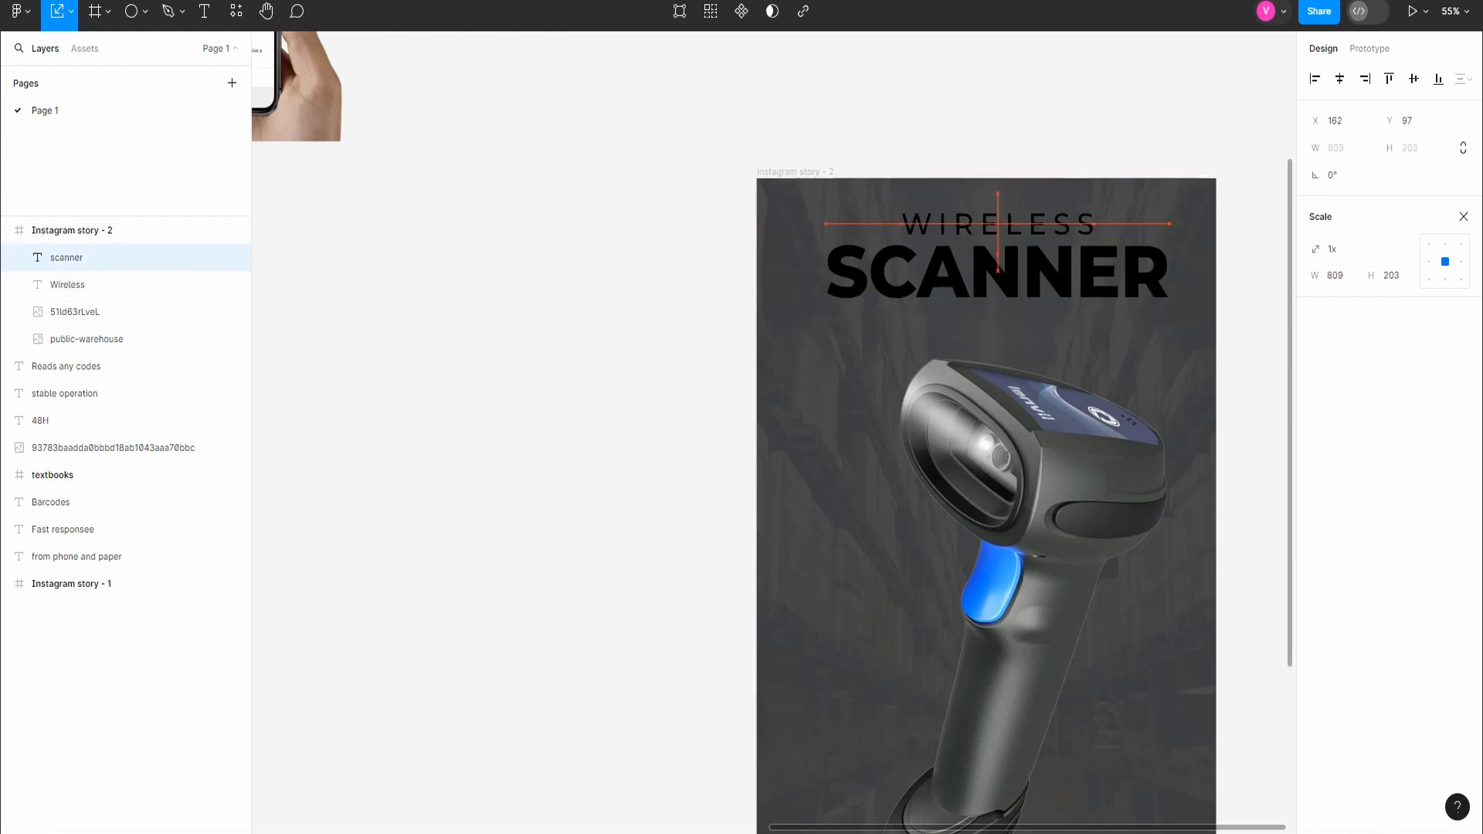
{"action": "left_click_drag", "start_coordinate": [1031, 269], "coordinate": [1031, 269]}
{"action": "scroll", "coordinate": [1032, 270], "scroll_direction": "down", "scroll_amount": 3}
Step: Change the WIRELESS text's fill colour to white (FFFFFF)
{"action": "left_click", "coordinate": [1014, 236]}
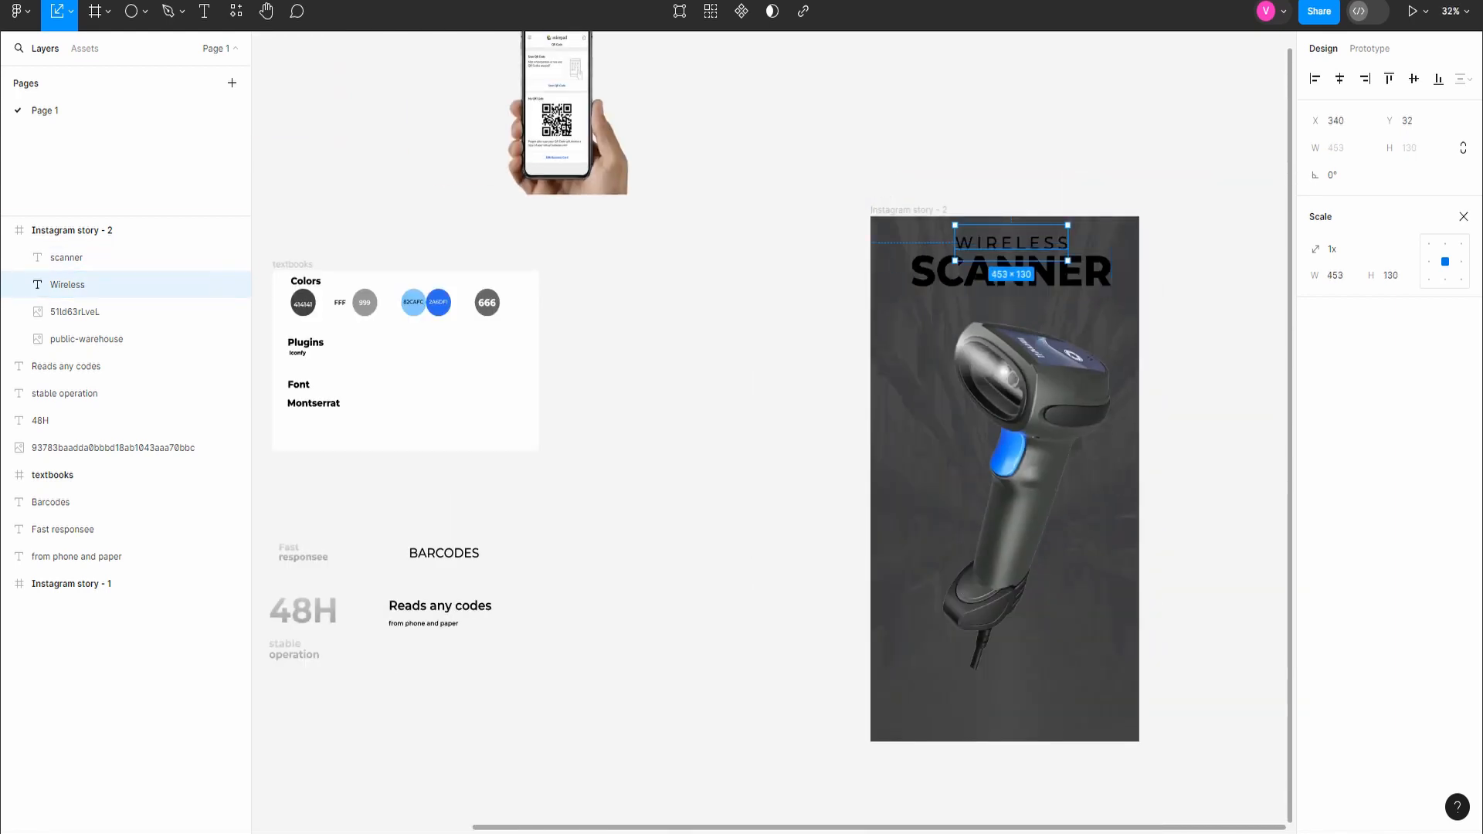
{"action": "left_click", "coordinate": [1370, 49]}
{"action": "left_click", "coordinate": [1323, 48]}
{"action": "left_click", "coordinate": [1315, 601]}
{"action": "left_click_drag", "start_coordinate": [1137, 423], "coordinate": [1102, 386]}
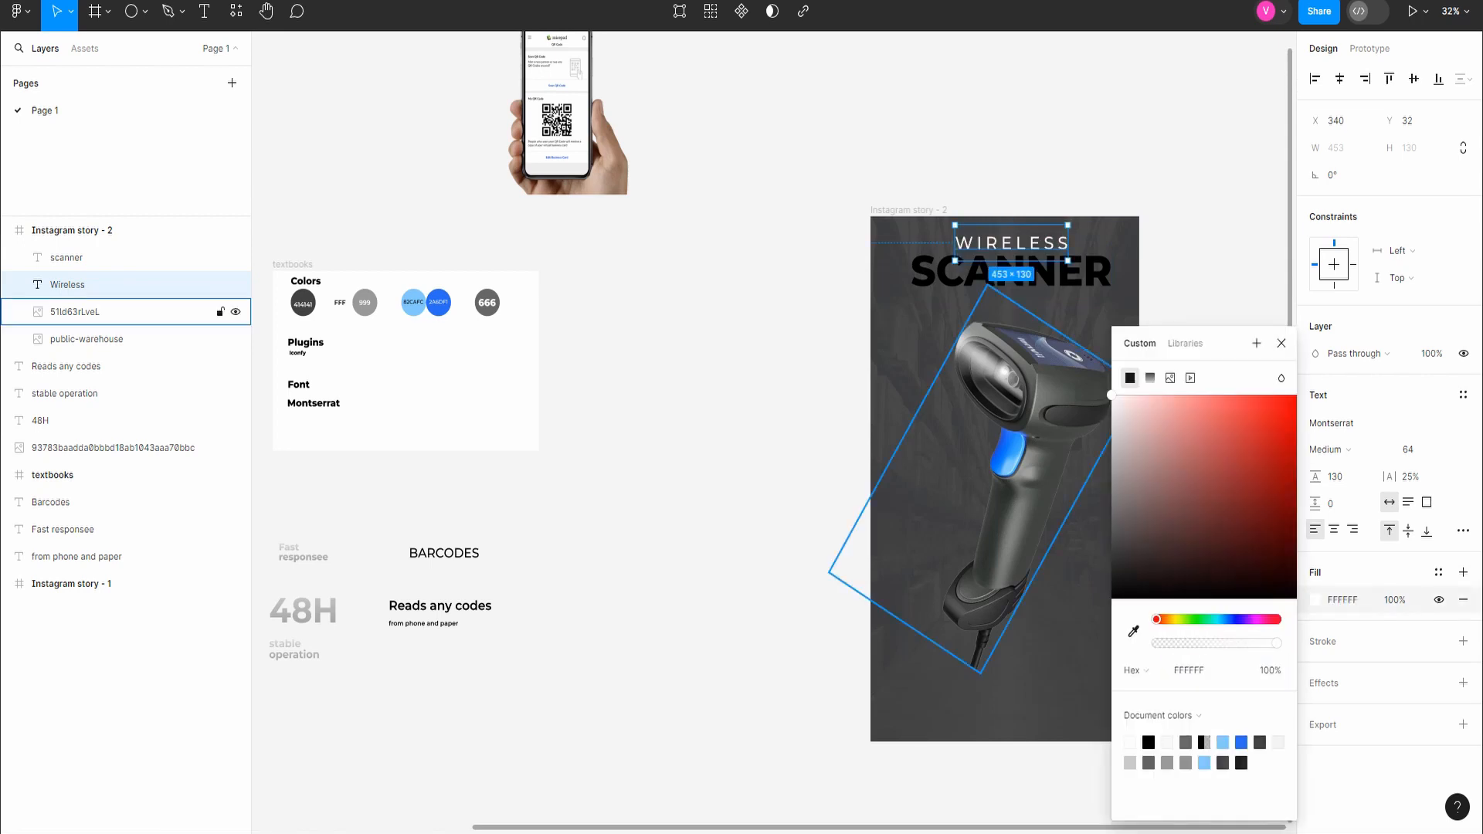
Step: Give the SCANNER text a linear gradient fill running from FFFFFF to 999999
{"action": "double_click", "coordinate": [1032, 273]}
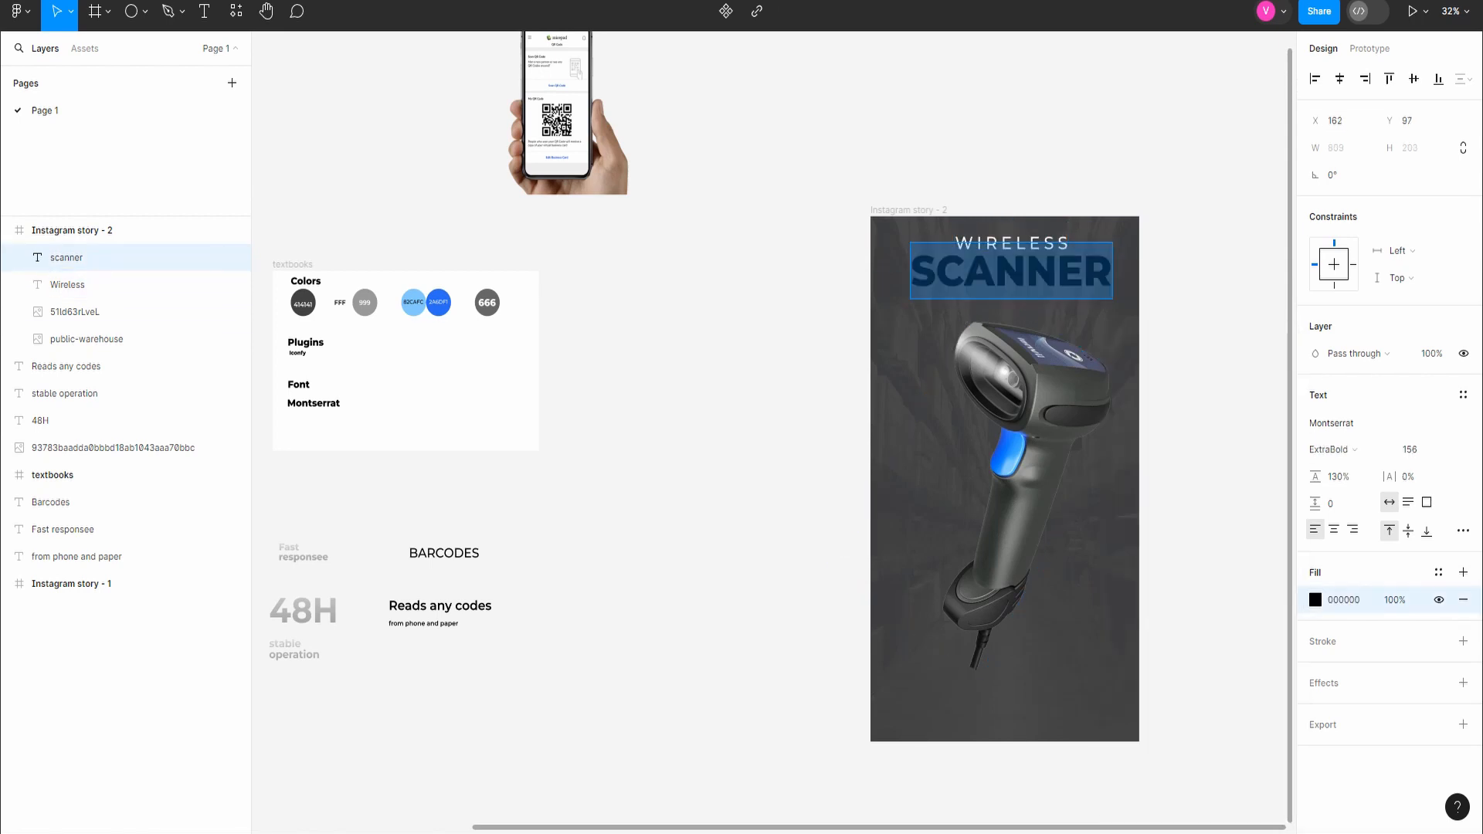
{"action": "left_click", "coordinate": [1315, 600]}
{"action": "left_click", "coordinate": [1151, 282]}
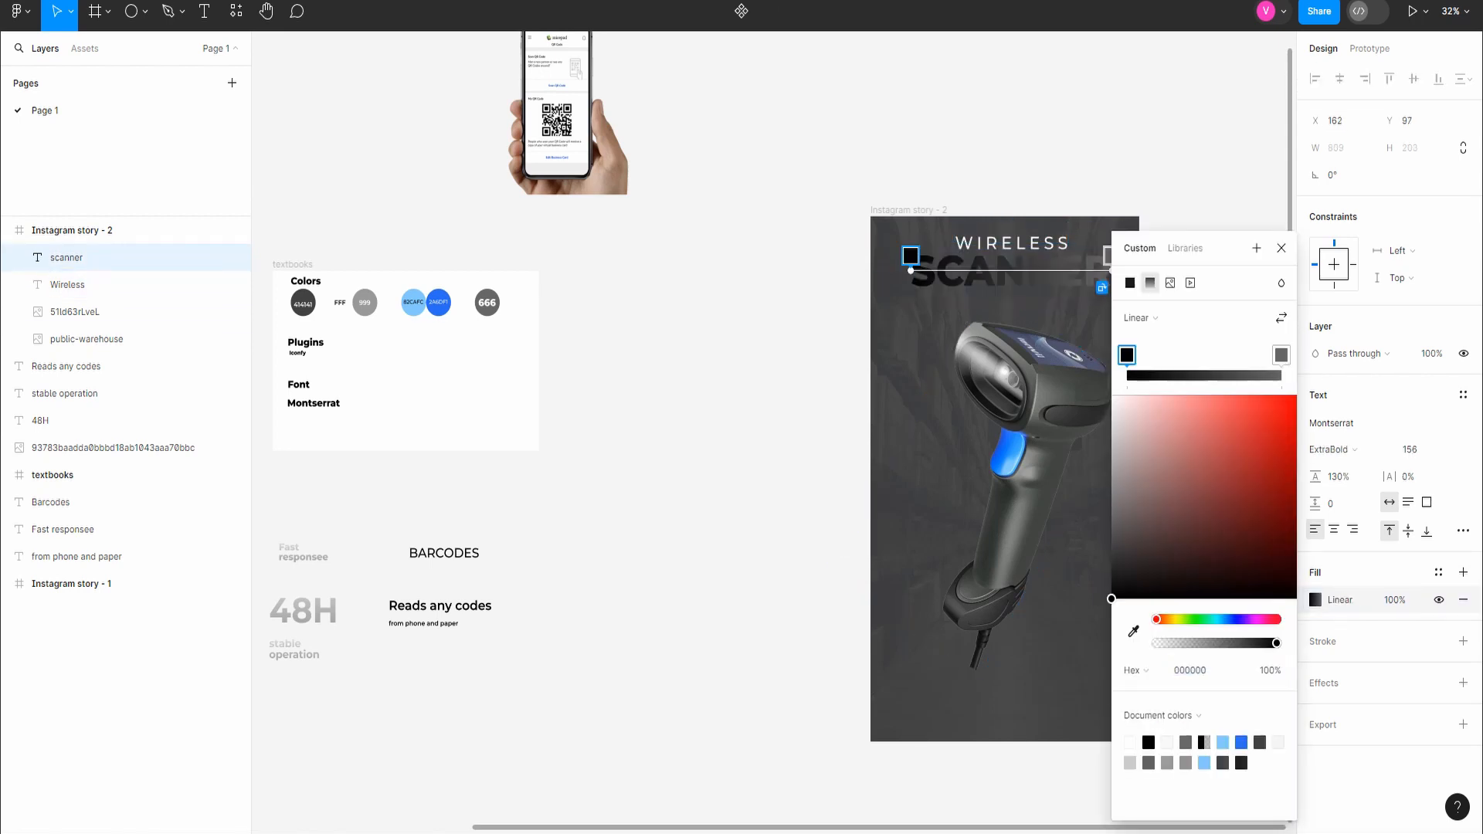
{"action": "left_click", "coordinate": [1190, 671]}
{"action": "type", "text": "fff"}
{"action": "key", "text": "Return"}
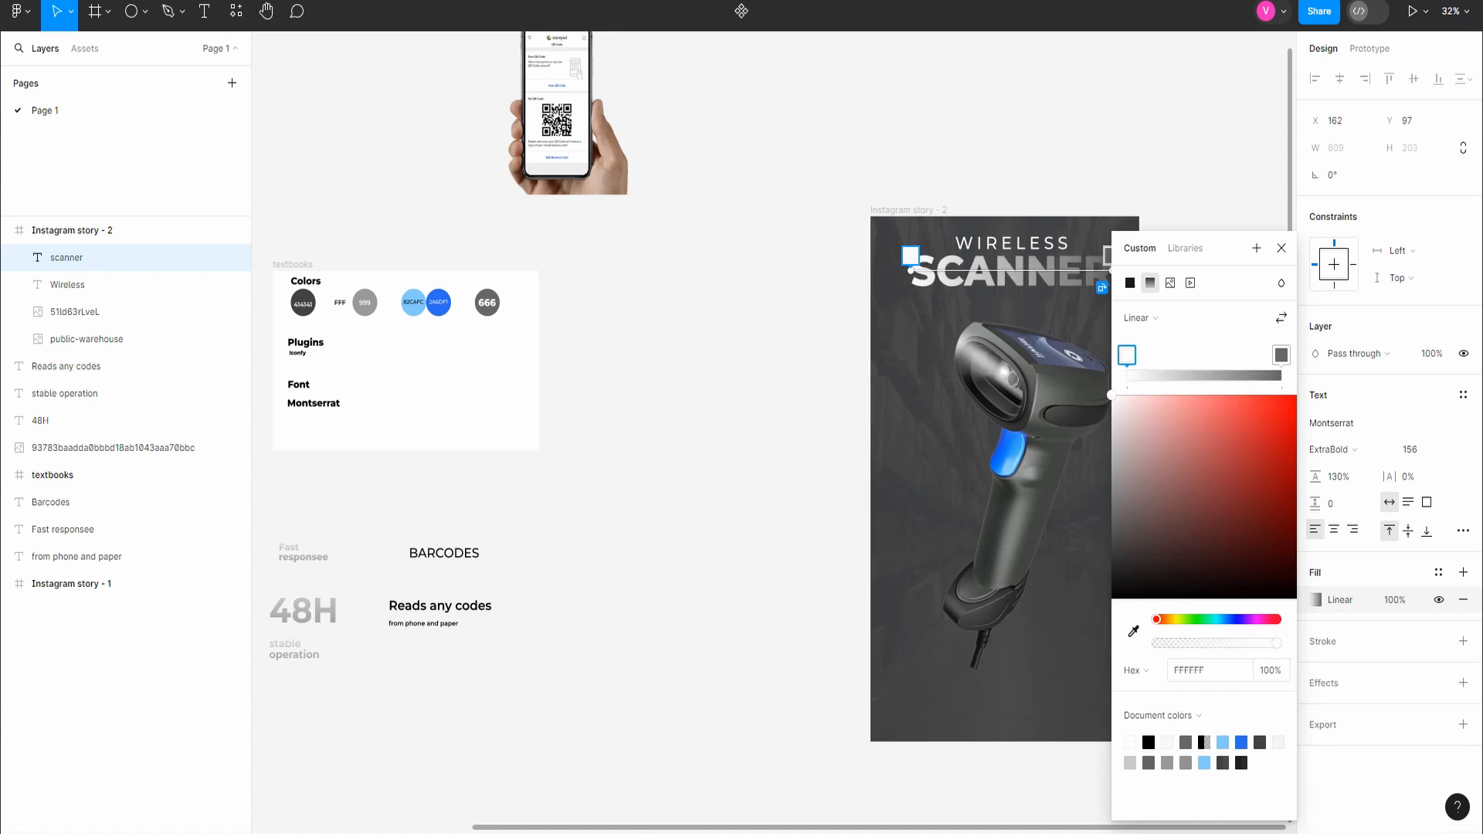
{"action": "left_click", "coordinate": [1282, 355]}
{"action": "left_click", "coordinate": [1191, 670]}
{"action": "type", "text": "999"}
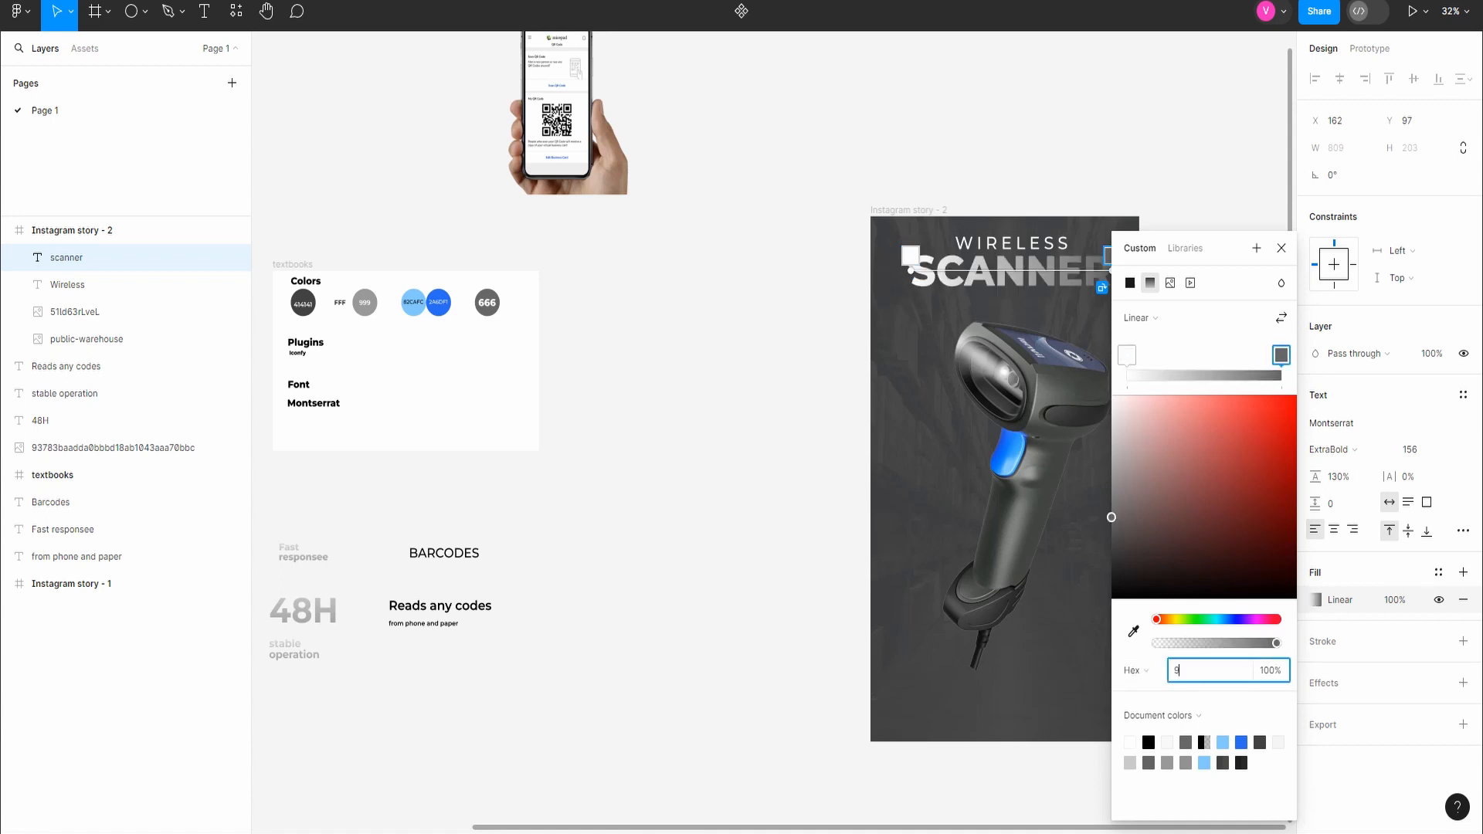
{"action": "key", "text": "Return"}
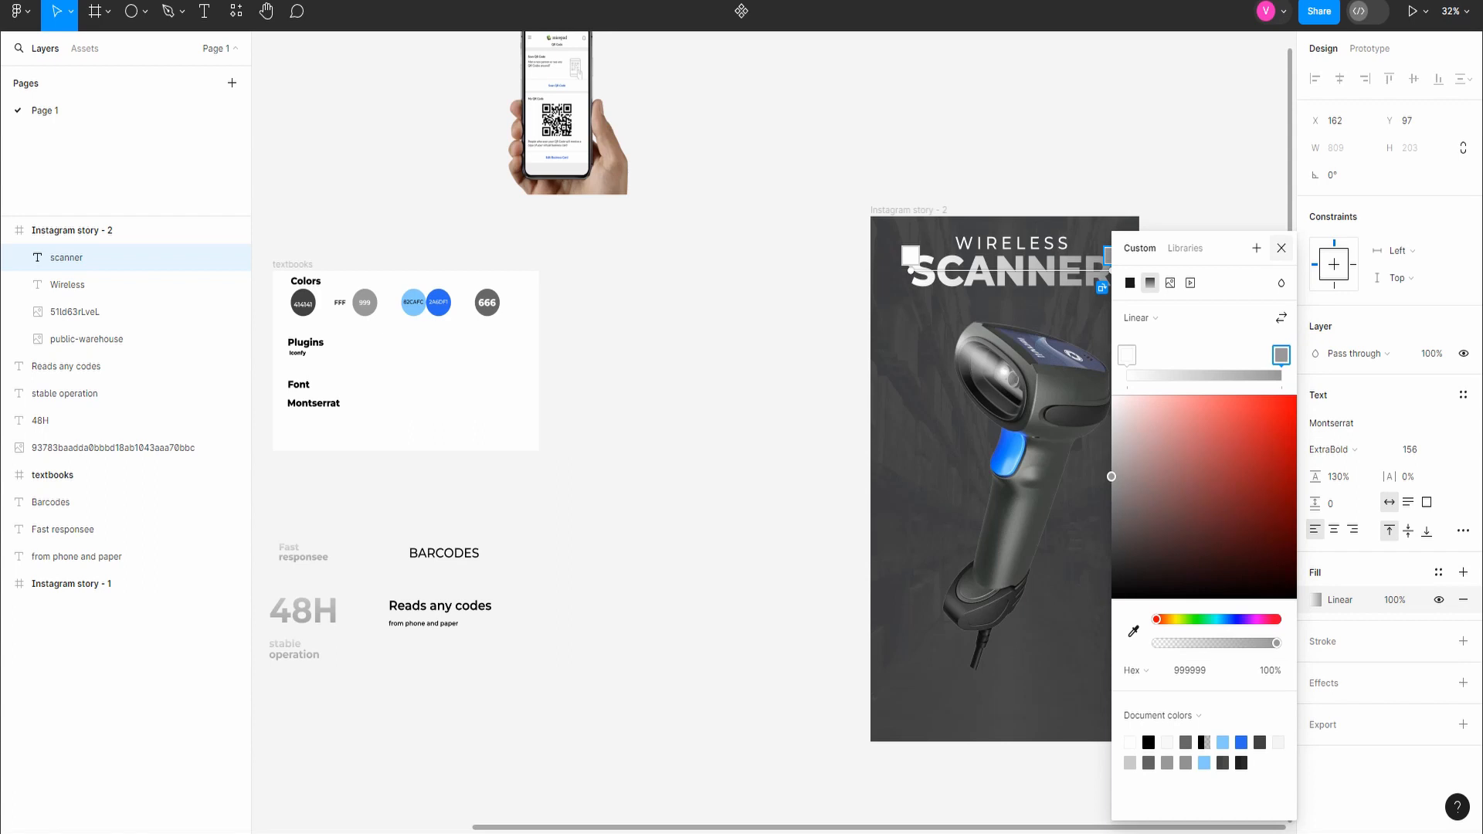
Step: Reorient the SCANNER text's gradient vertically, with white at the top and grey at the bottom
{"action": "left_click", "coordinate": [1282, 248]}
{"action": "left_click", "coordinate": [1315, 600]}
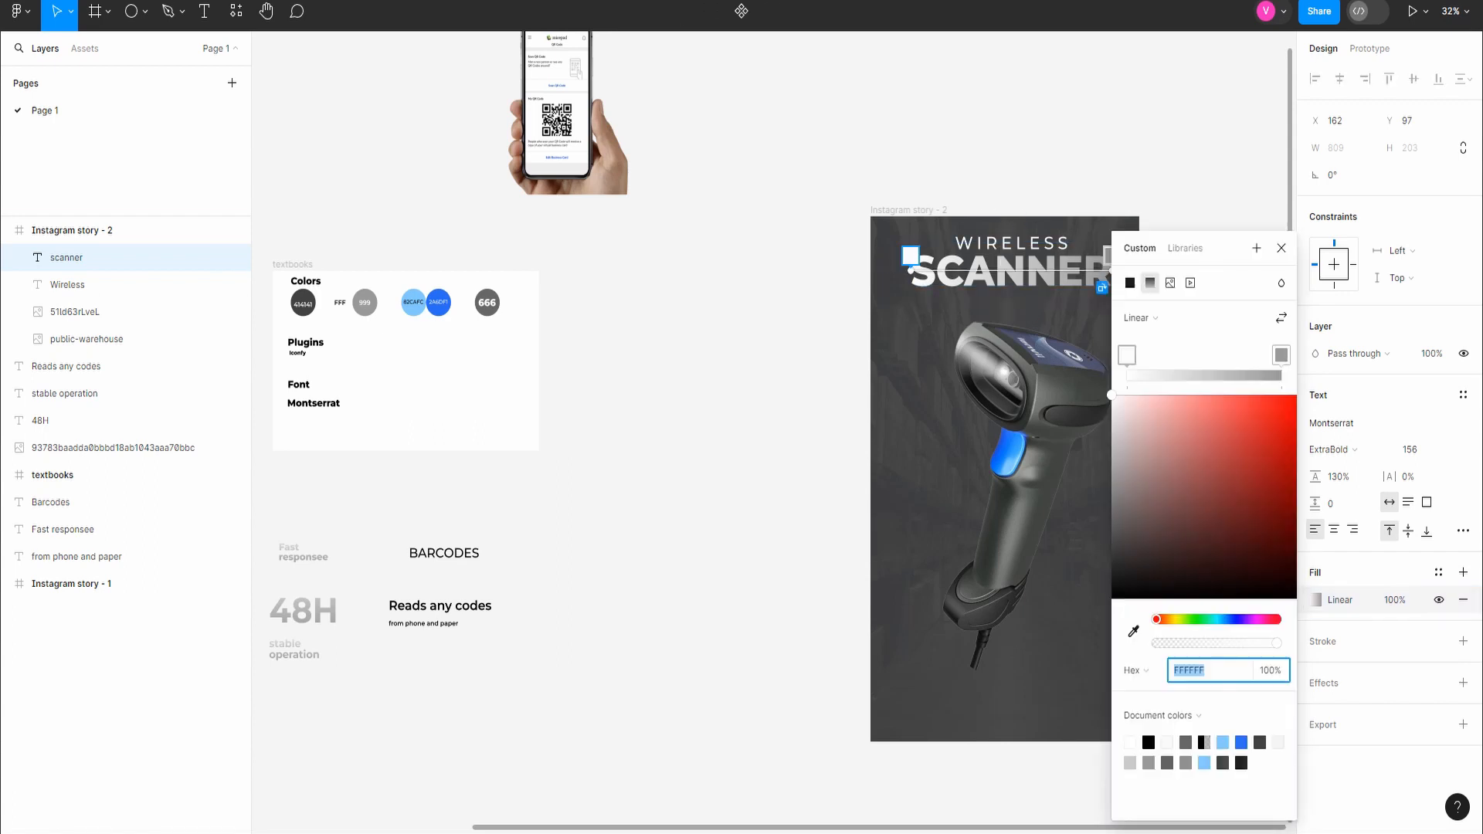
{"action": "left_click_drag", "start_coordinate": [911, 256], "coordinate": [1013, 241]}
{"action": "mouse_move", "coordinate": [1282, 355]}
{"action": "left_mouse_down"}
{"action": "mouse_move", "coordinate": [1172, 355]}
{"action": "mouse_move", "coordinate": [1281, 355]}
{"action": "left_mouse_up"}
{"action": "left_click_drag", "start_coordinate": [1185, 248], "coordinate": [1285, 215]}
{"action": "left_click_drag", "start_coordinate": [1113, 255], "coordinate": [1029, 307]}
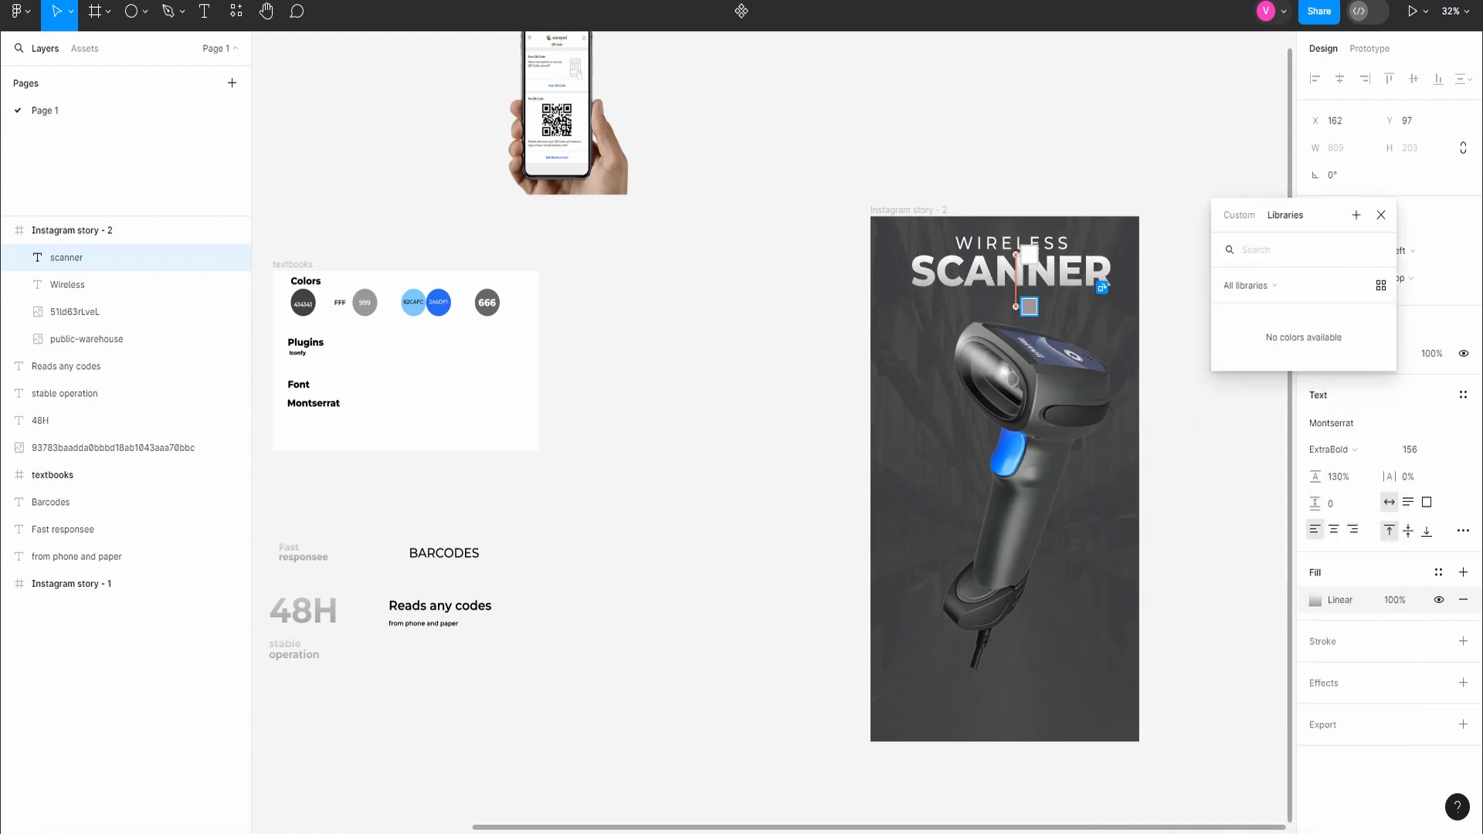
{"action": "left_click", "coordinate": [1381, 215]}
Step: Group the WIRELESS and SCANNER texts and name the group title
{"action": "scroll", "coordinate": [1213, 371], "scroll_direction": "down", "scroll_amount": 1}
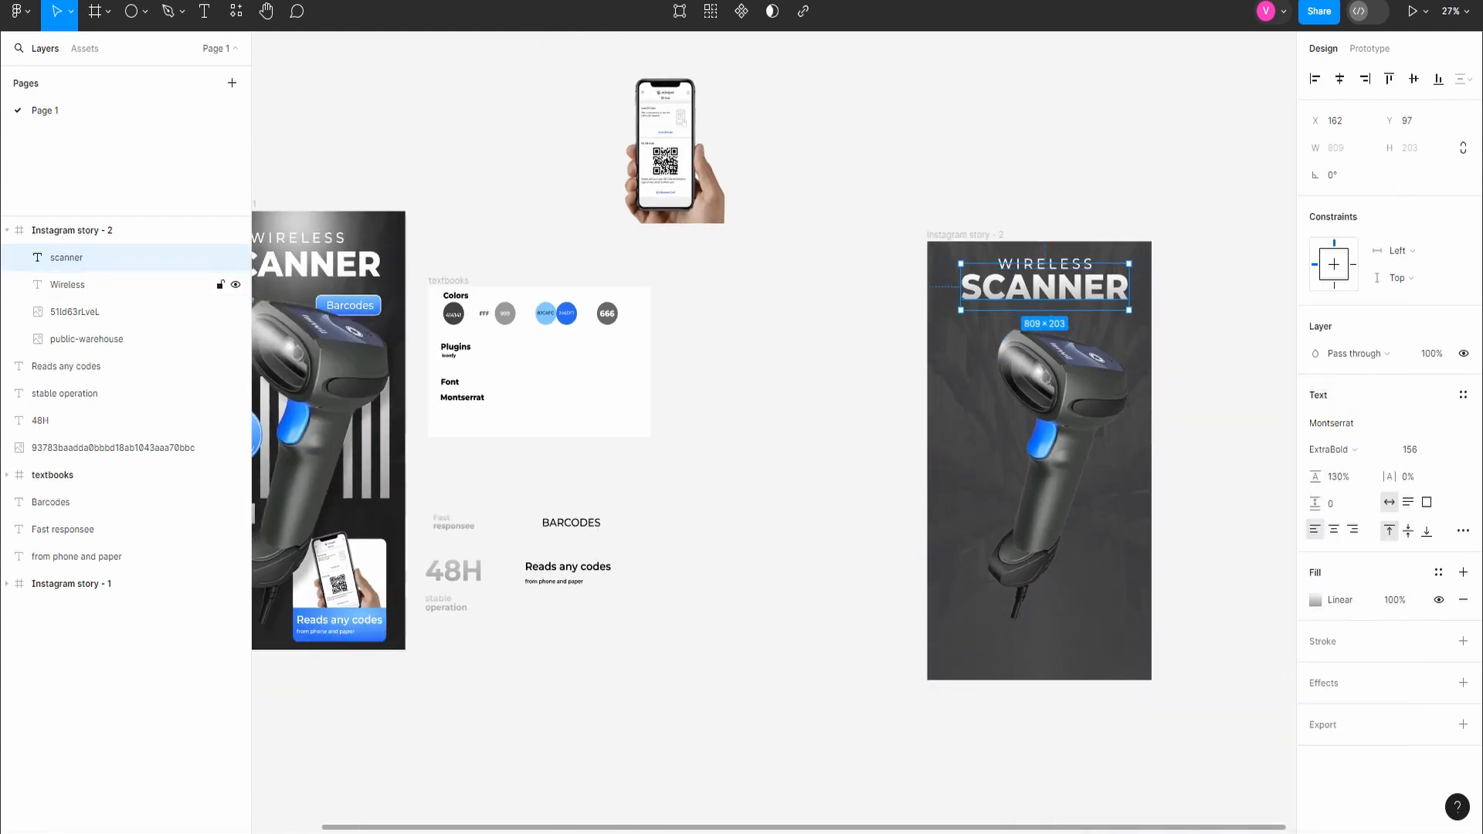
{"action": "left_click", "coordinate": [92, 284], "text": "shift"}
{"action": "key", "text": "ctrl+g"}
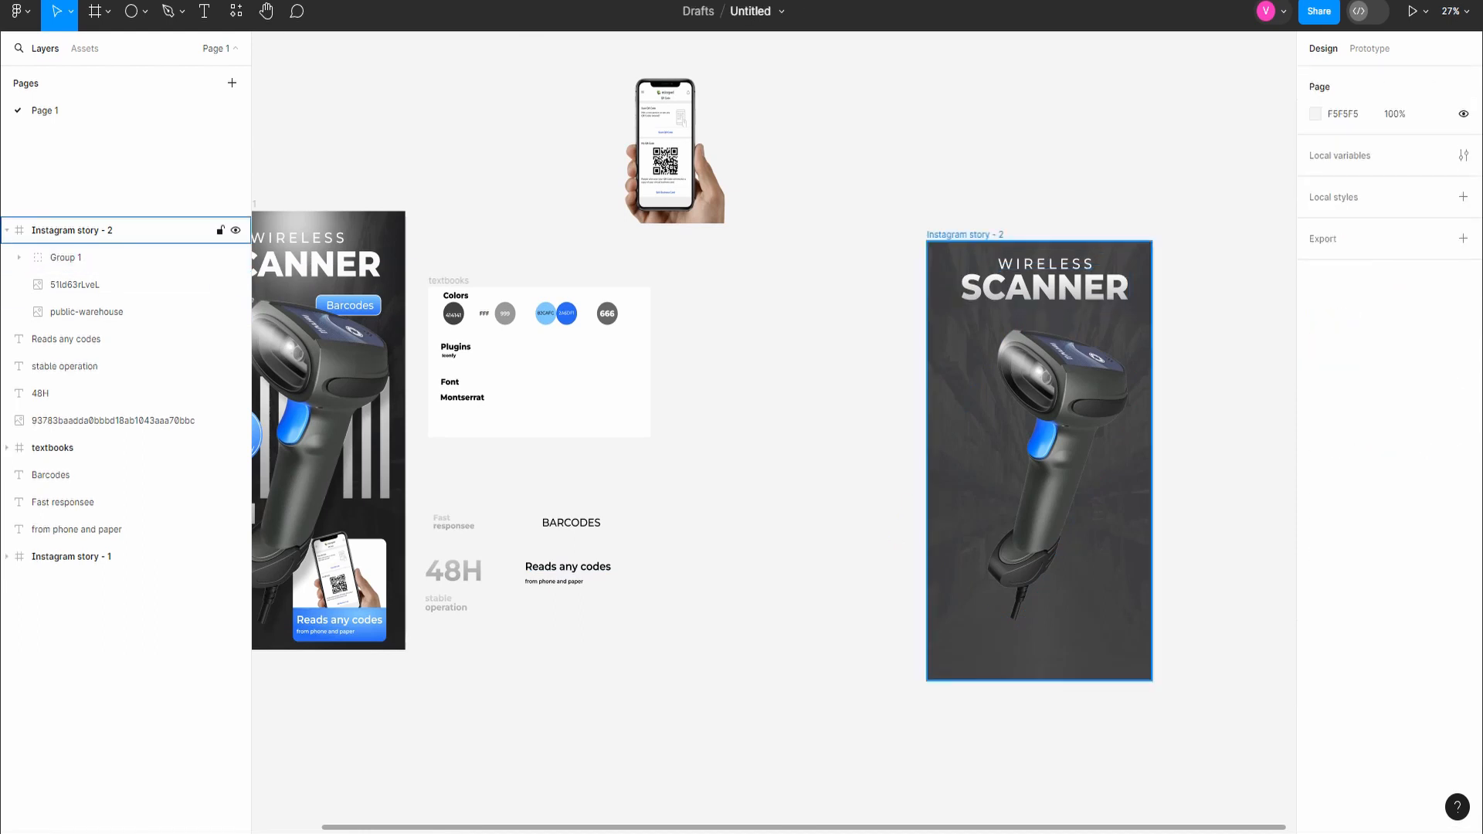
{"action": "double_click", "coordinate": [65, 257]}
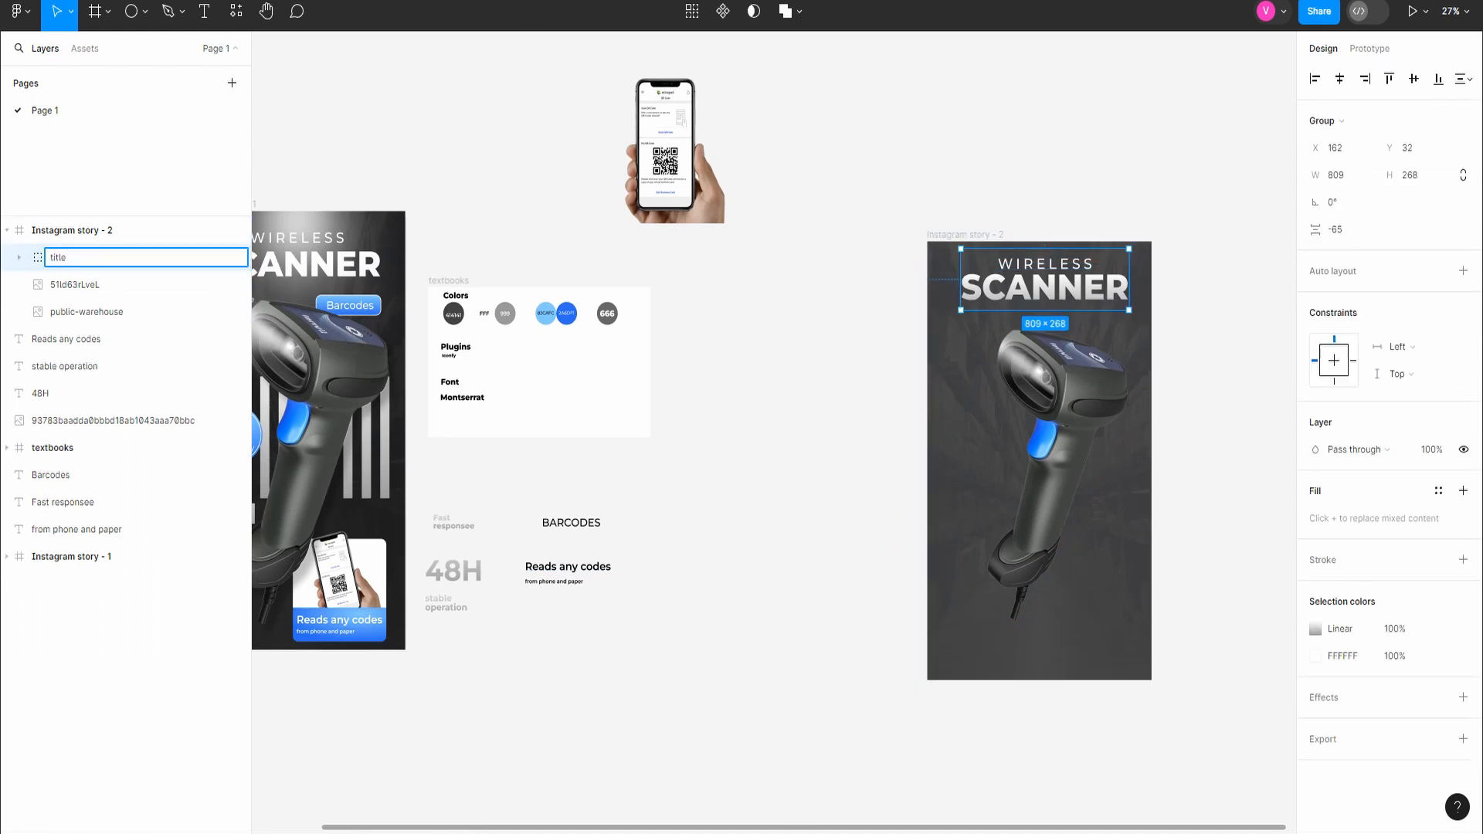
{"action": "key", "text": "Return"}
{"action": "key", "text": "Escape"}
Step: Add a 350 × 350 ellipse filled with FFFFFF over the title, positioned at X 365, Y -55
{"action": "key", "text": "o"}
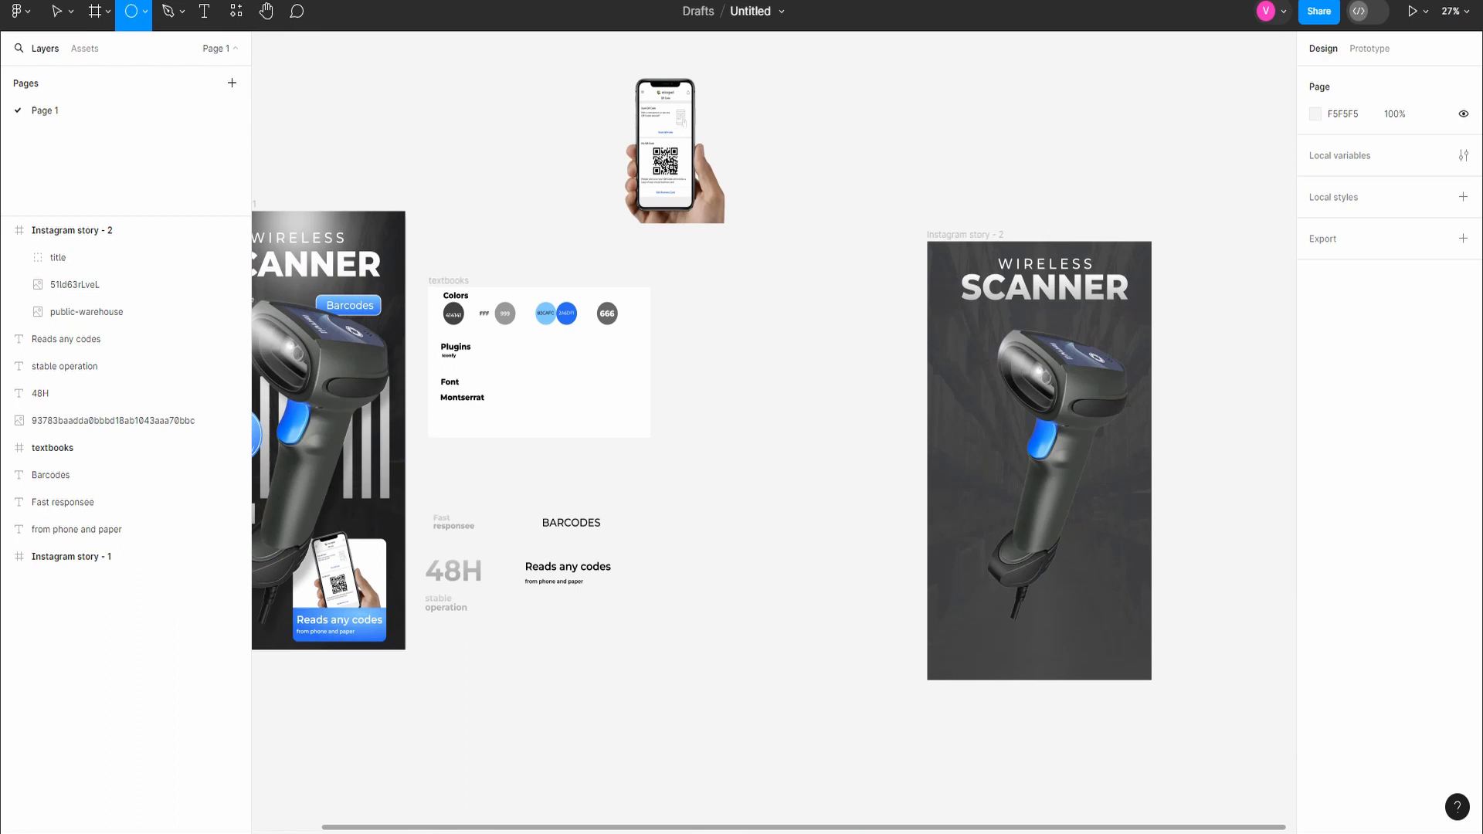
{"action": "left_click", "coordinate": [1036, 249]}
{"action": "left_click", "coordinate": [1341, 148]}
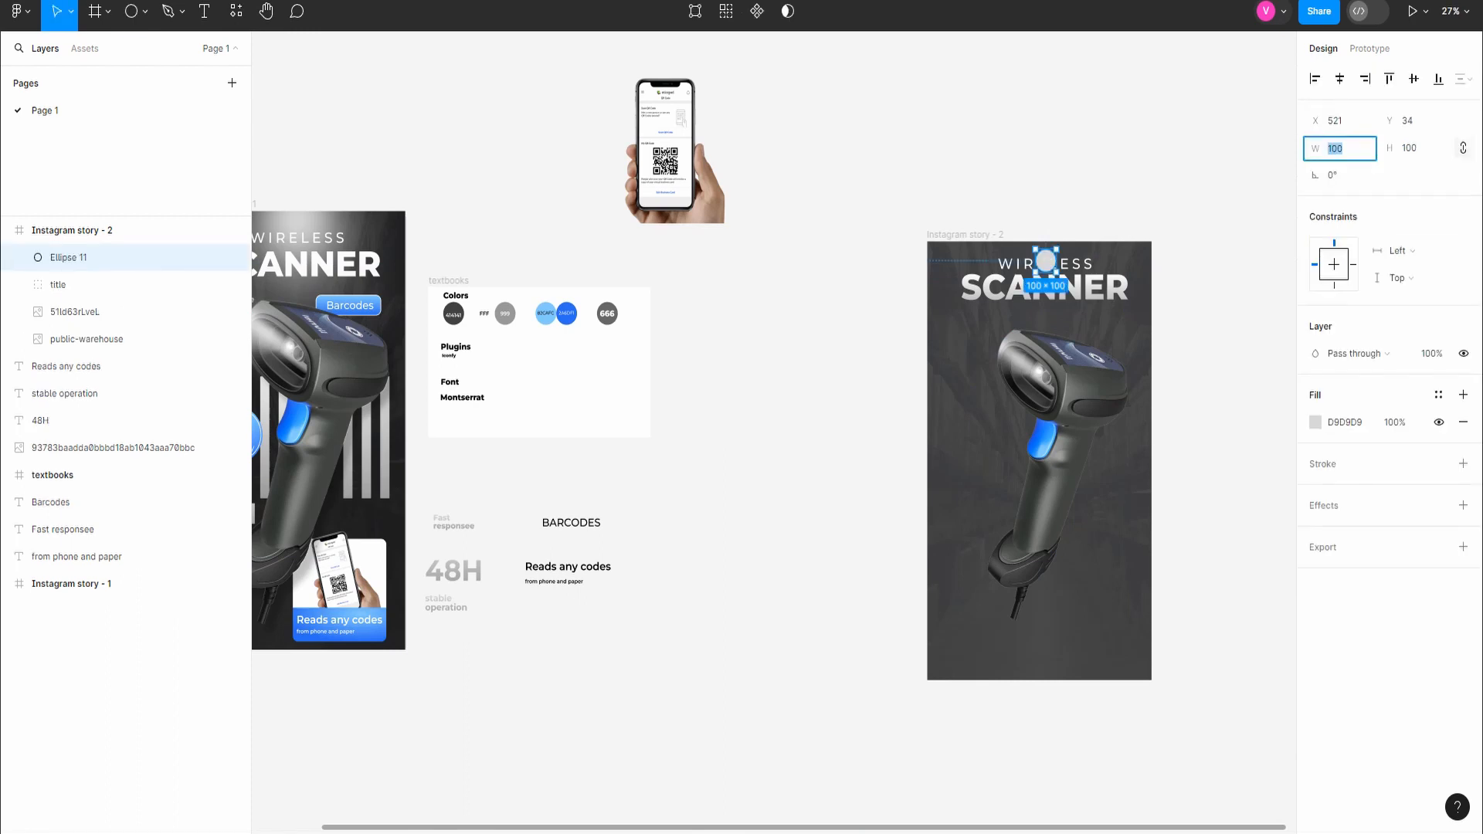
{"action": "key", "text": "Return"}
{"action": "left_click", "coordinate": [1345, 422]}
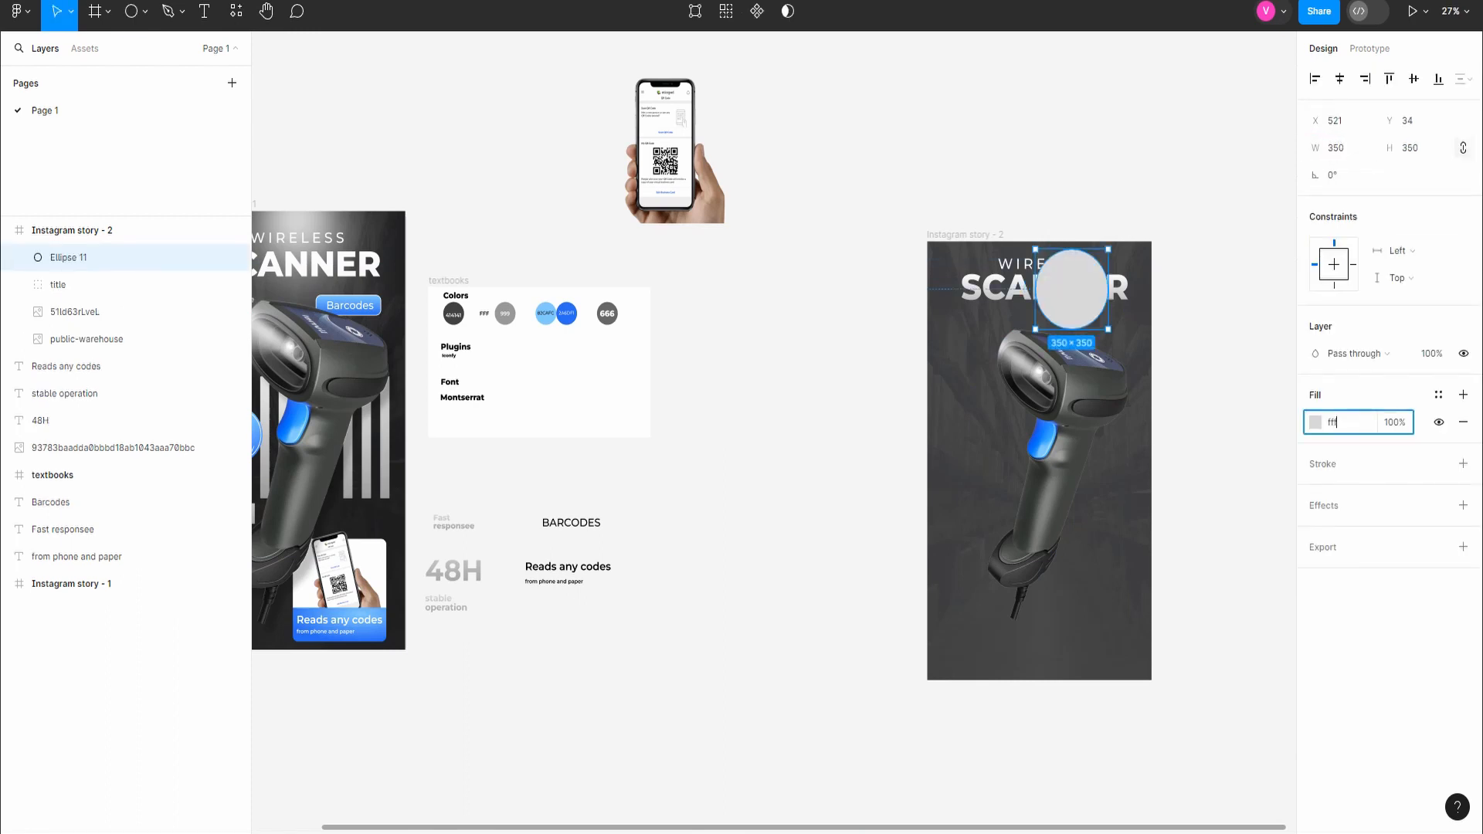
{"action": "key", "text": "Return"}
{"action": "left_click_drag", "start_coordinate": [1072, 288], "coordinate": [1039, 269]}
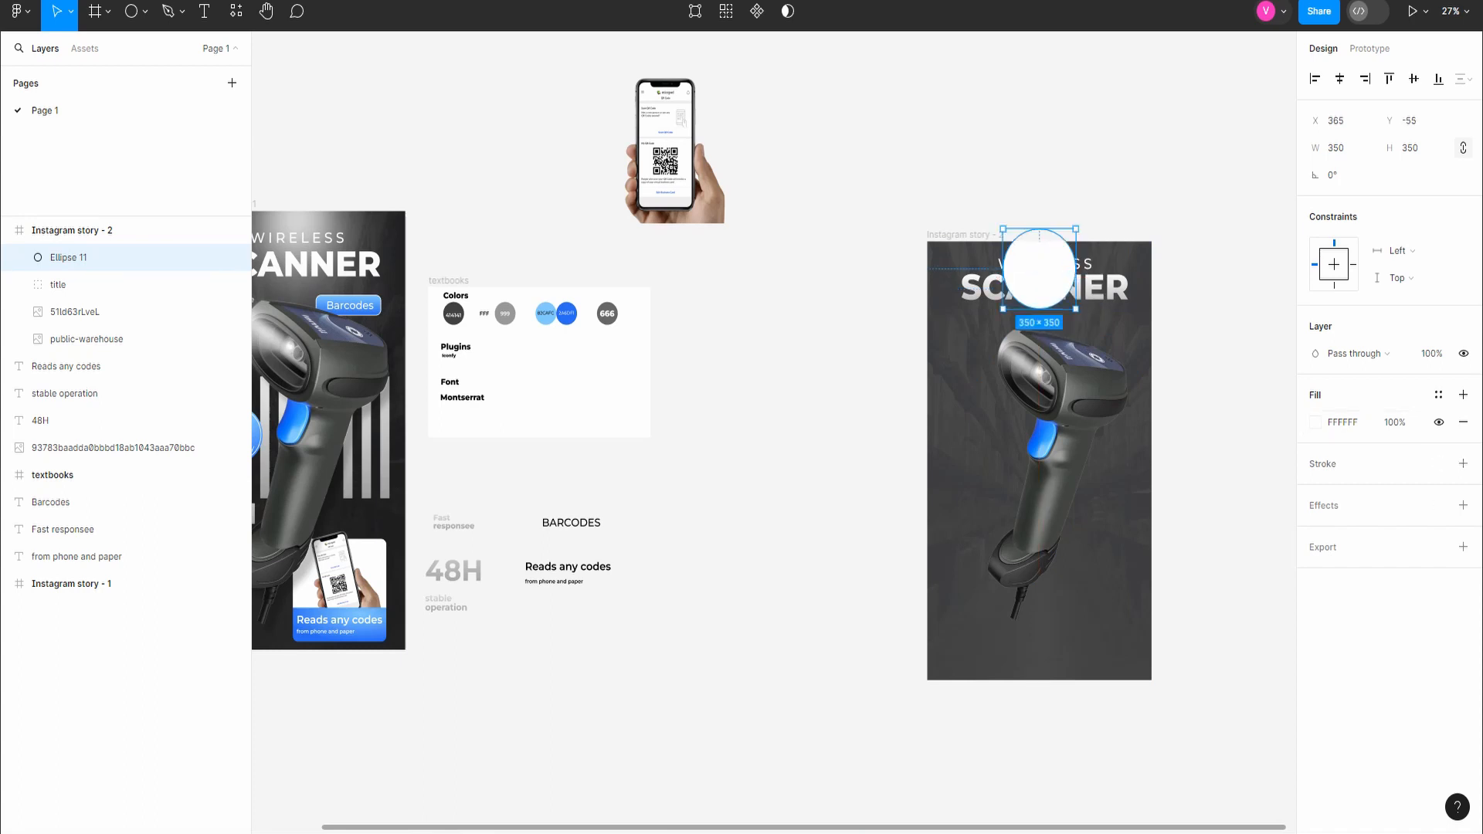
Step: Apply a layer blur of 250 to the 350 × 350 white ellipse
{"action": "left_click", "coordinate": [1462, 505]}
{"action": "left_click", "coordinate": [1359, 533]}
{"action": "left_click", "coordinate": [1375, 553]}
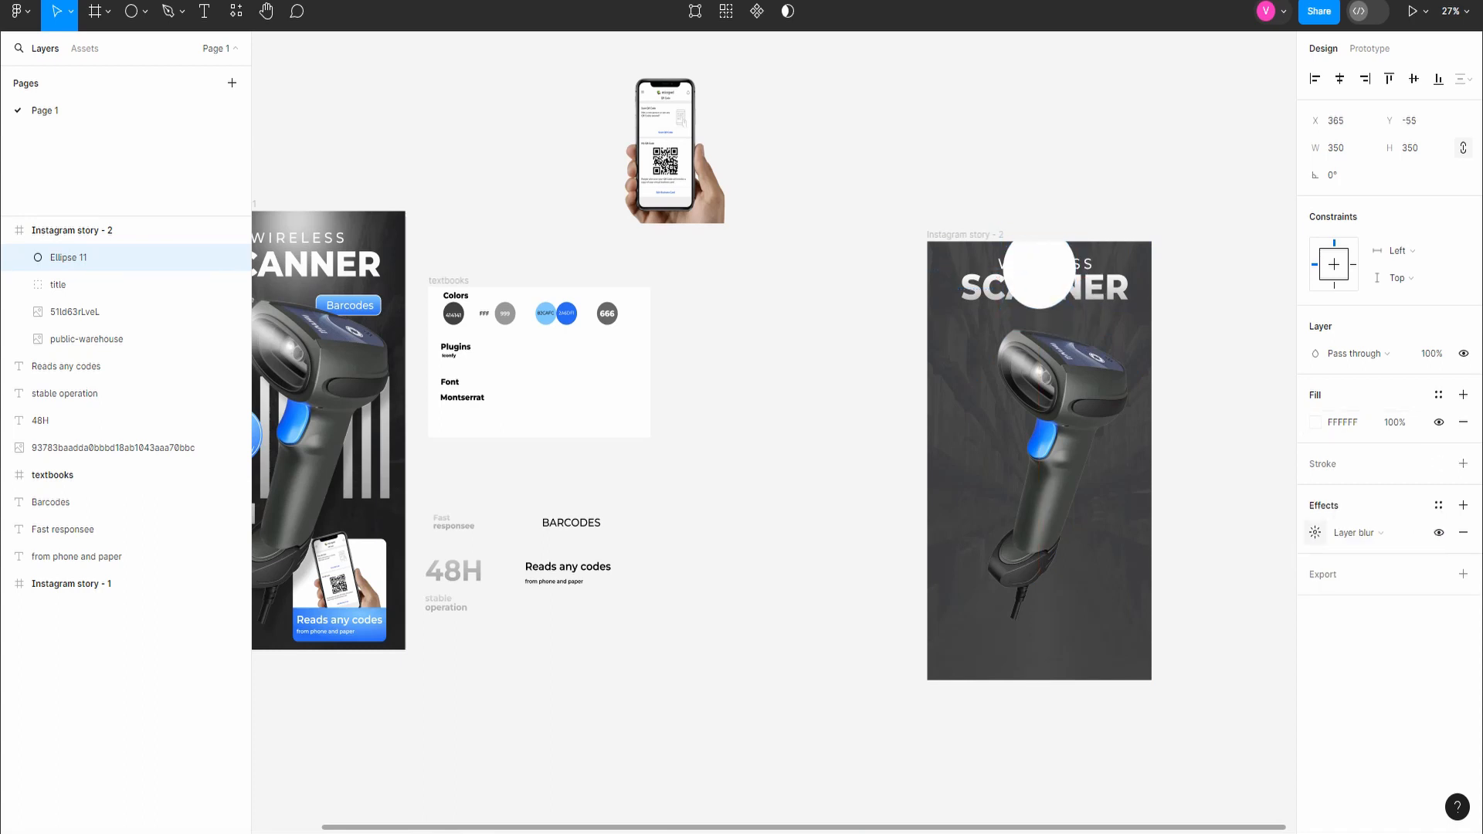
{"action": "left_click", "coordinate": [1315, 532]}
{"action": "type", "text": "250"}
{"action": "key", "text": "Return"}
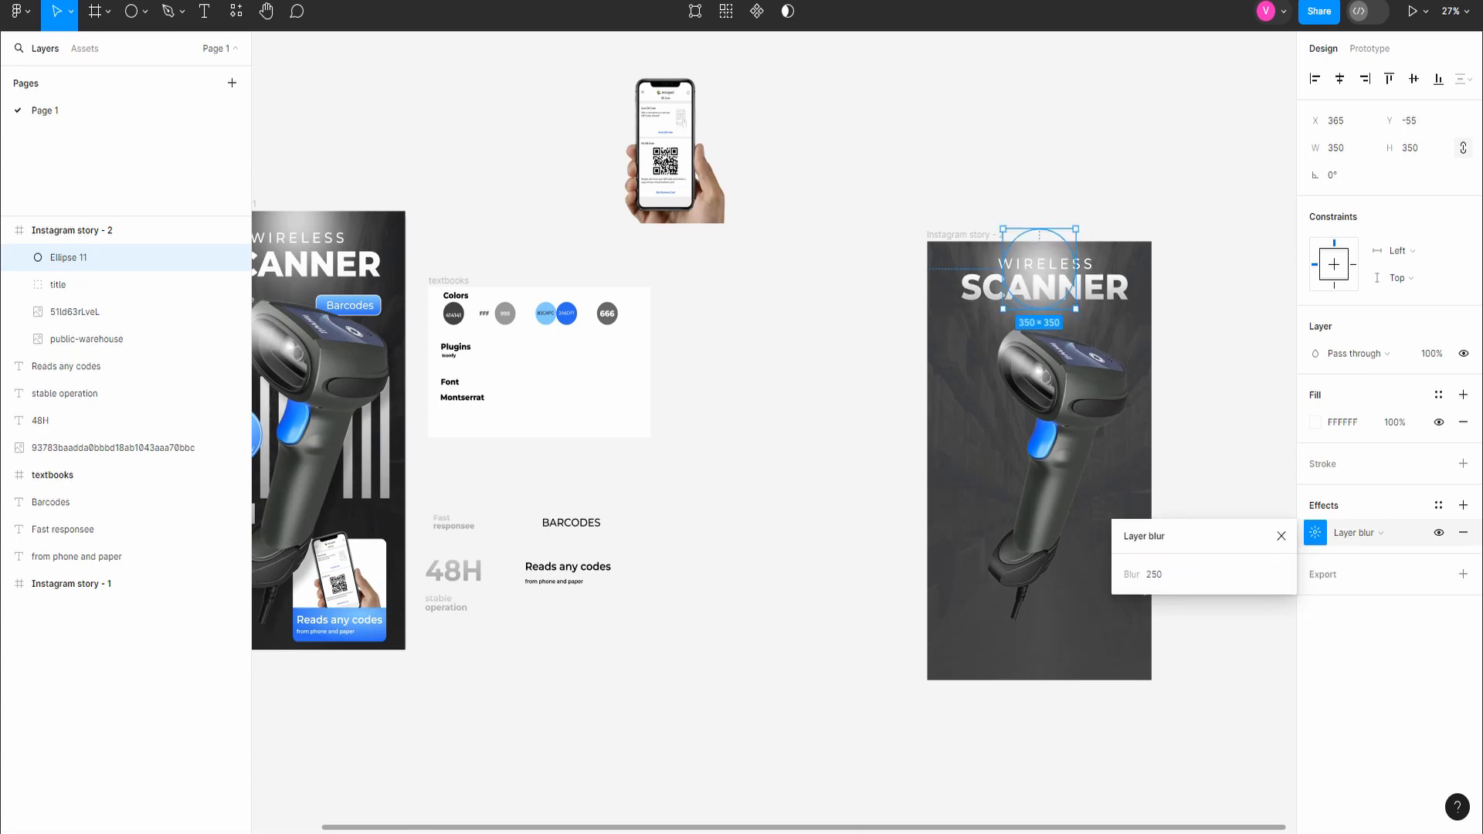
{"action": "left_click", "coordinate": [850, 410]}
Step: Add a second ellipse of 500 × 500 filled with FFFFFF over the title, positioned at X 293, Y 32
{"action": "left_click", "coordinate": [131, 11]}
{"action": "left_click", "coordinate": [1031, 268]}
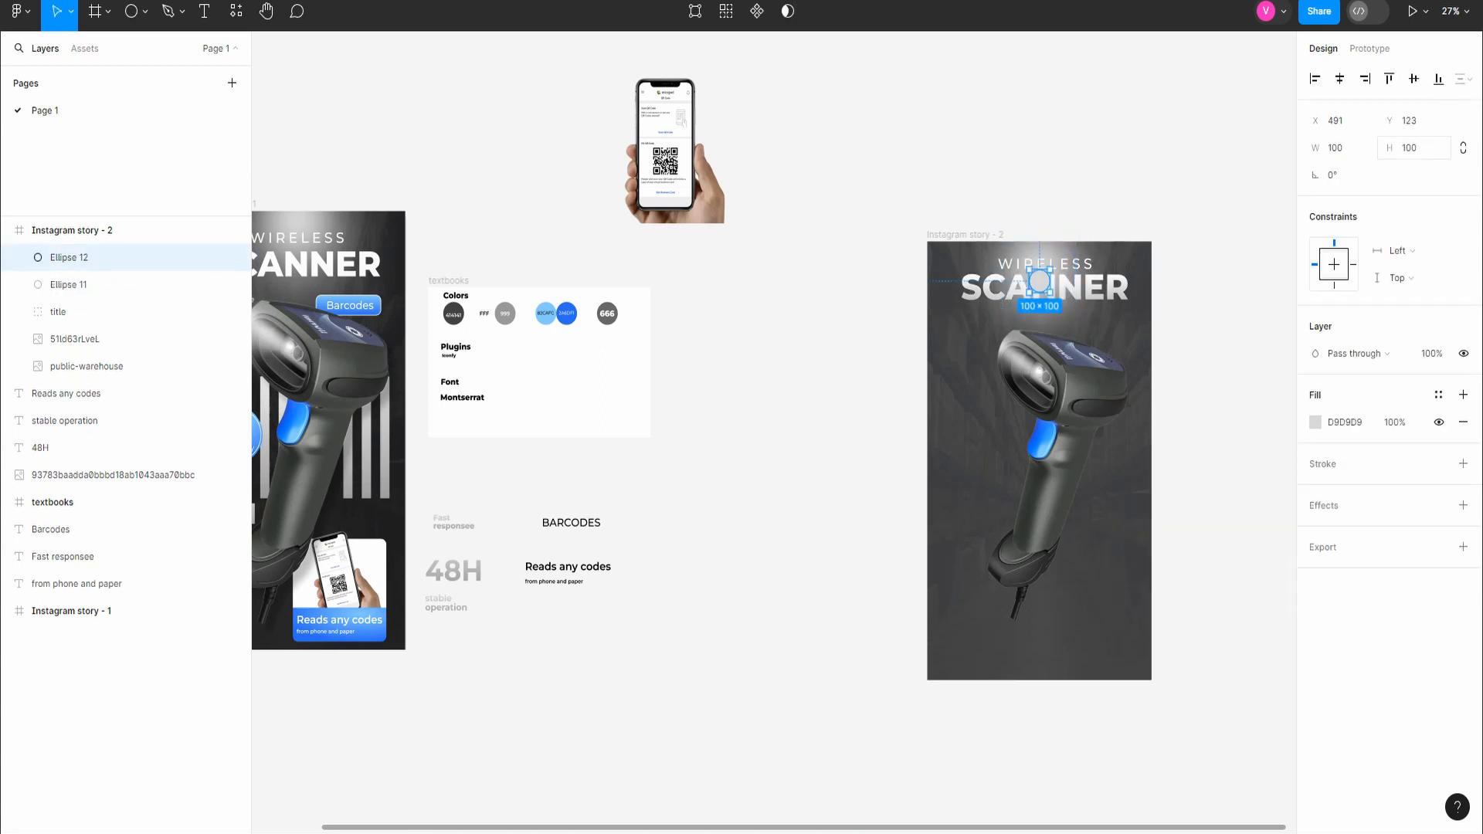
{"action": "left_click", "coordinate": [1340, 149]}
{"action": "type", "text": "500"}
{"action": "key", "text": "Return"}
{"action": "left_click", "coordinate": [1205, 255]}
{"action": "left_click_drag", "start_coordinate": [1081, 327], "coordinate": [1041, 306]}
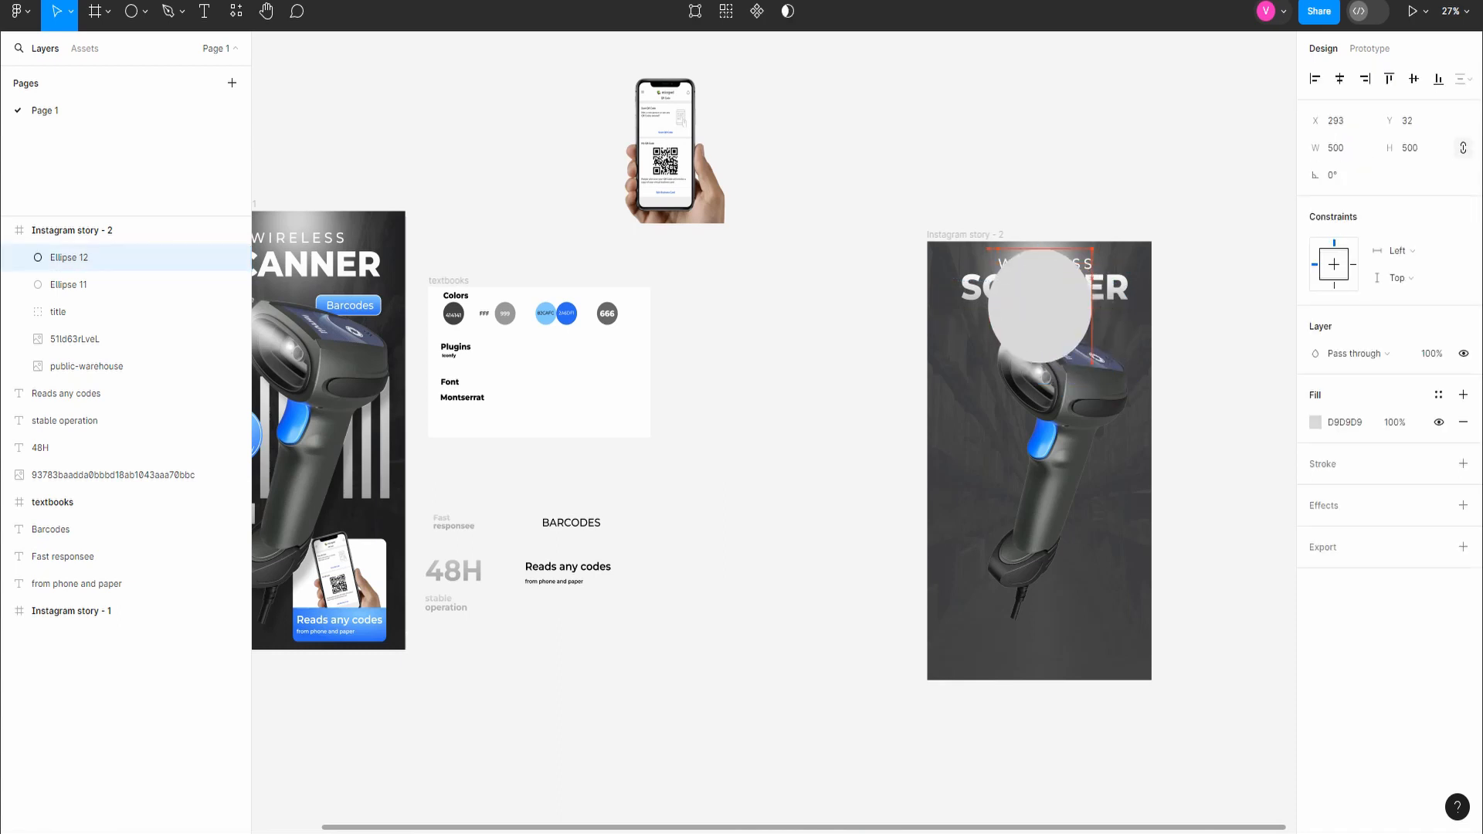
{"action": "left_click", "coordinate": [1339, 421]}
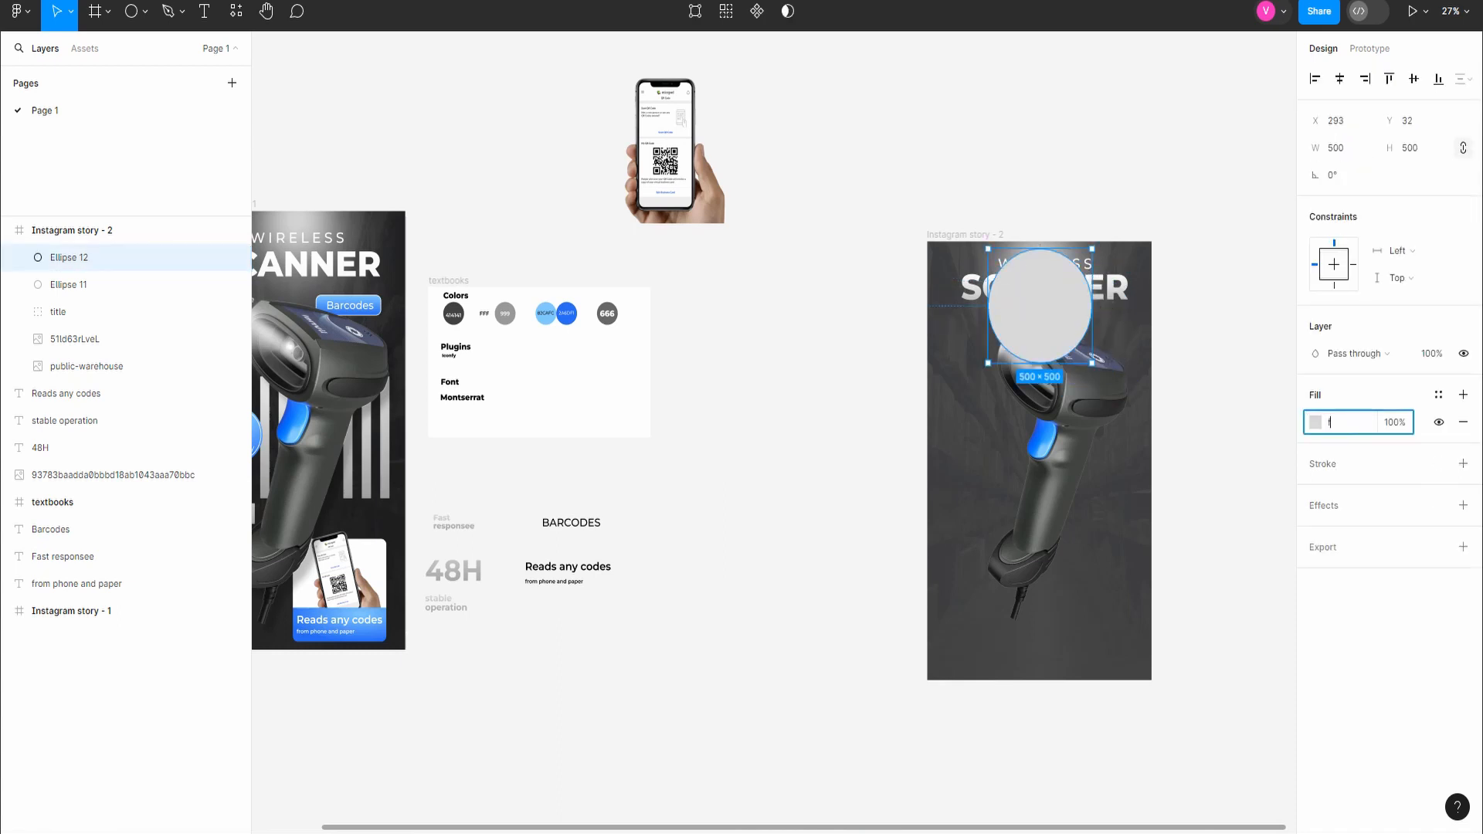
{"action": "type", "text": "f"}
{"action": "key", "text": "Return"}
Step: Apply a strong layer blur to the 500 × 500 white ellipse to turn it into a soft glow
{"action": "left_click", "coordinate": [1463, 505]}
{"action": "left_click", "coordinate": [1358, 533]}
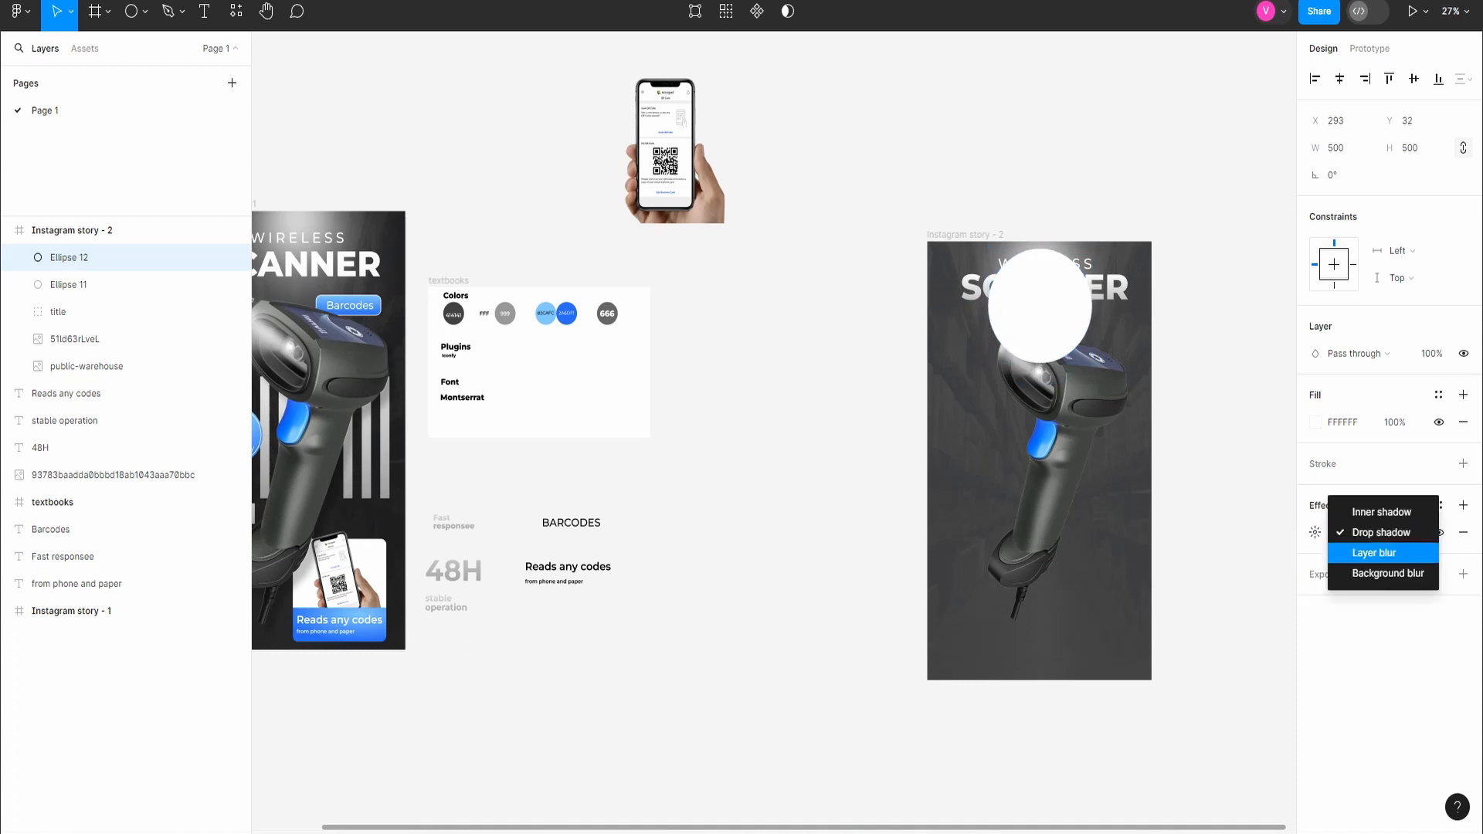
{"action": "left_click", "coordinate": [1375, 553]}
{"action": "left_click", "coordinate": [1316, 533]}
{"action": "type", "text": "50"}
{"action": "key", "text": "Return"}
{"action": "key", "text": "Escape"}
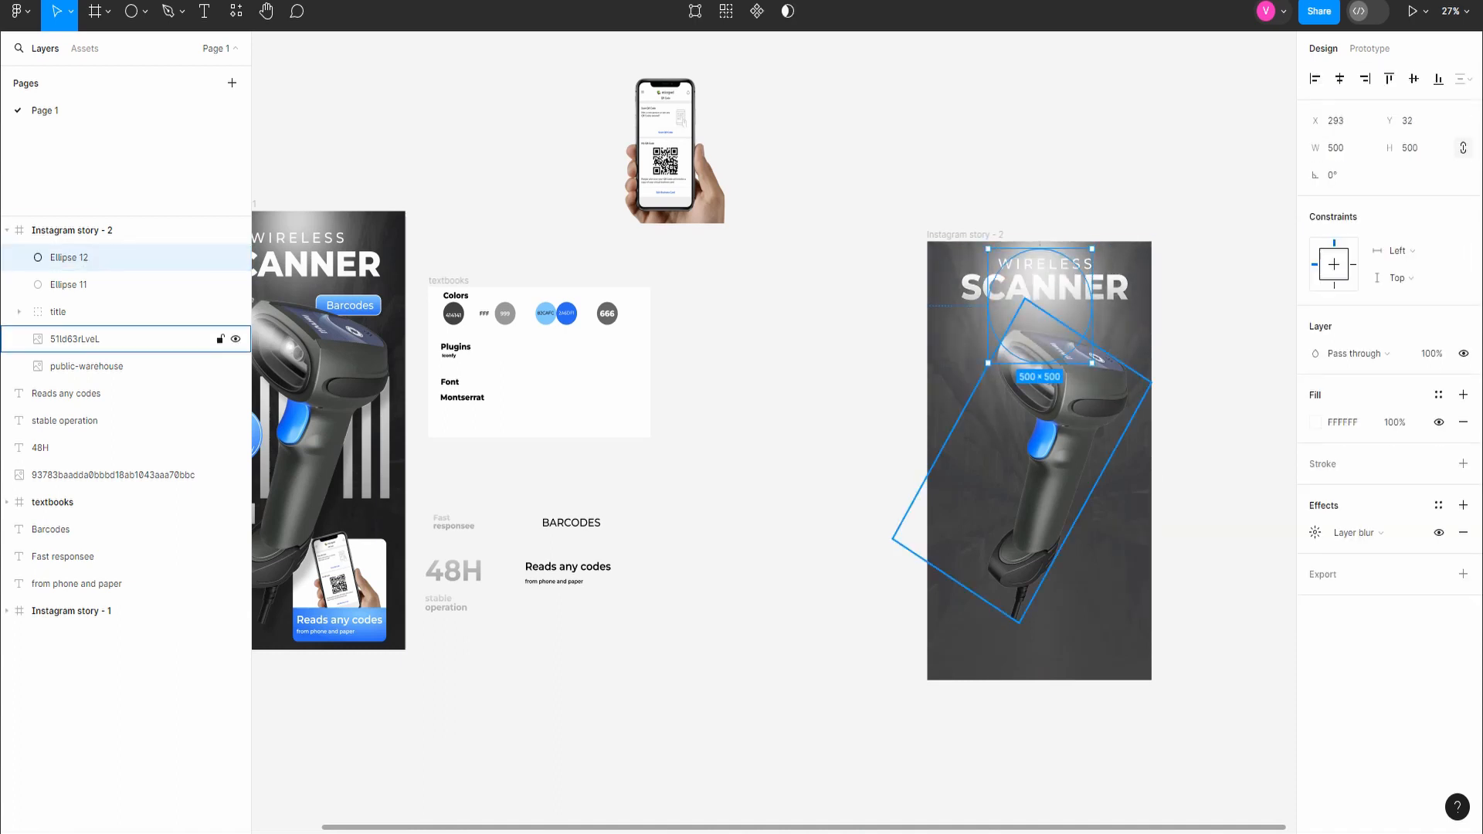
Step: Bring the scanner image to the top of the Instagram story - 2 layers as "scanner" and shift it slightly up and left
{"action": "left_click_drag", "start_coordinate": [75, 339], "coordinate": [75, 257]}
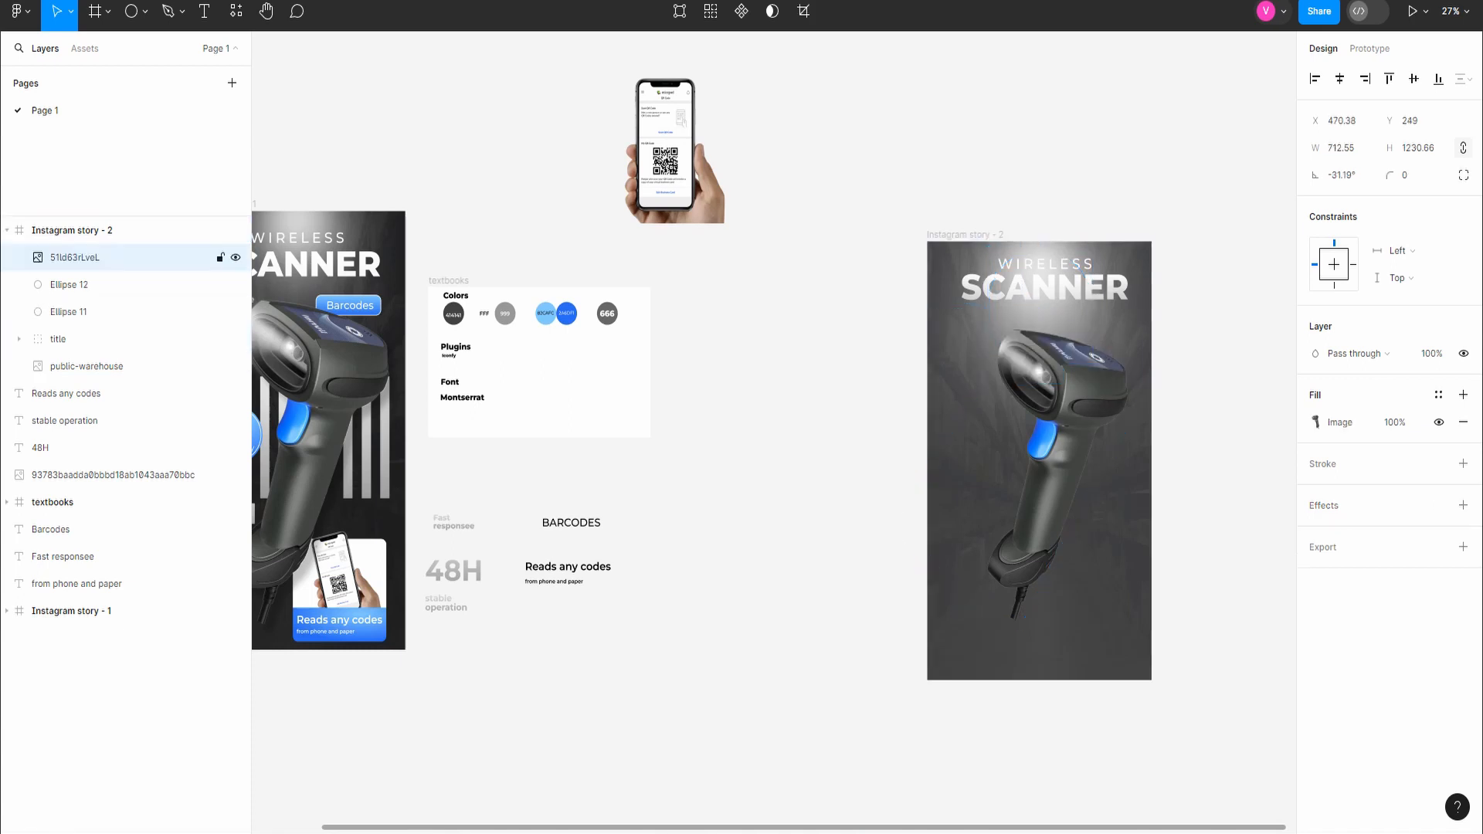
{"action": "double_click", "coordinate": [75, 257]}
{"action": "type", "text": "scanner"}
{"action": "key", "text": "Return"}
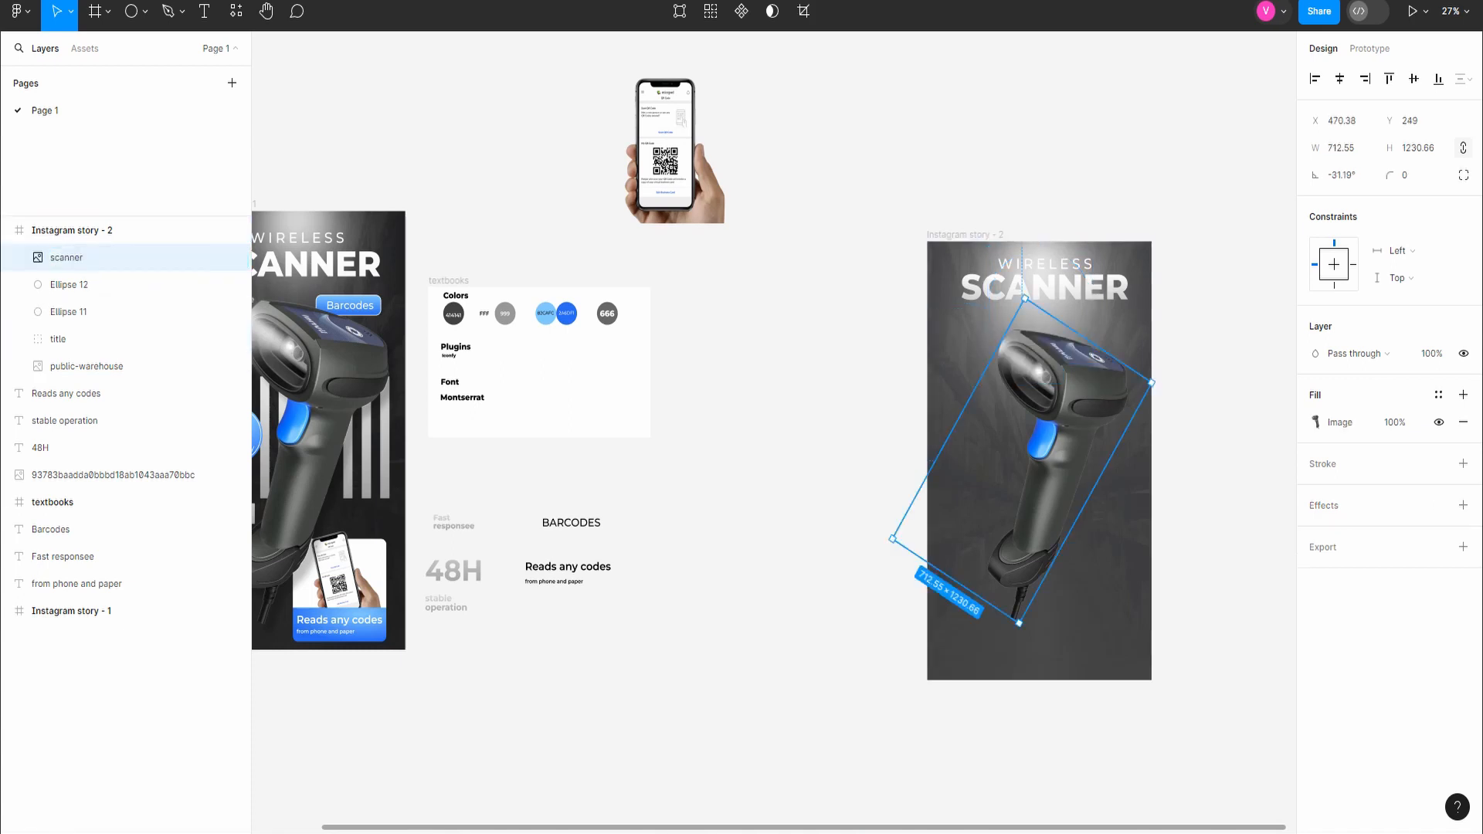
{"action": "left_click", "coordinate": [819, 432]}
{"action": "left_click_drag", "start_coordinate": [1063, 421], "coordinate": [1055, 408]}
Step: Resize the 500 × 500 white glow ellipse (Ellipse 12) to 350 × 350
{"action": "left_click", "coordinate": [75, 285]}
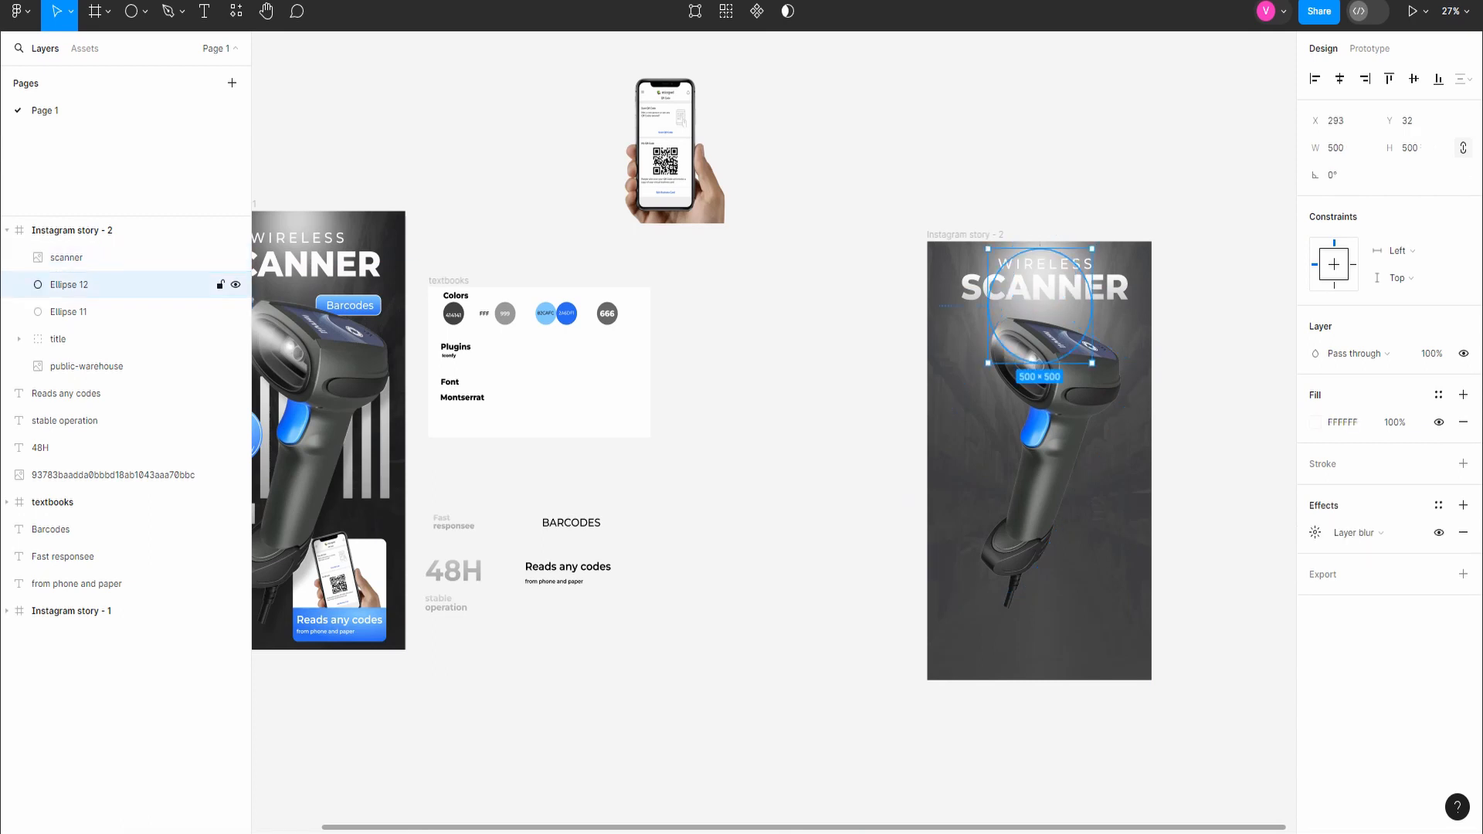
{"action": "left_click", "coordinate": [1340, 147]}
{"action": "type", "text": "350"}
{"action": "key", "text": "Return"}
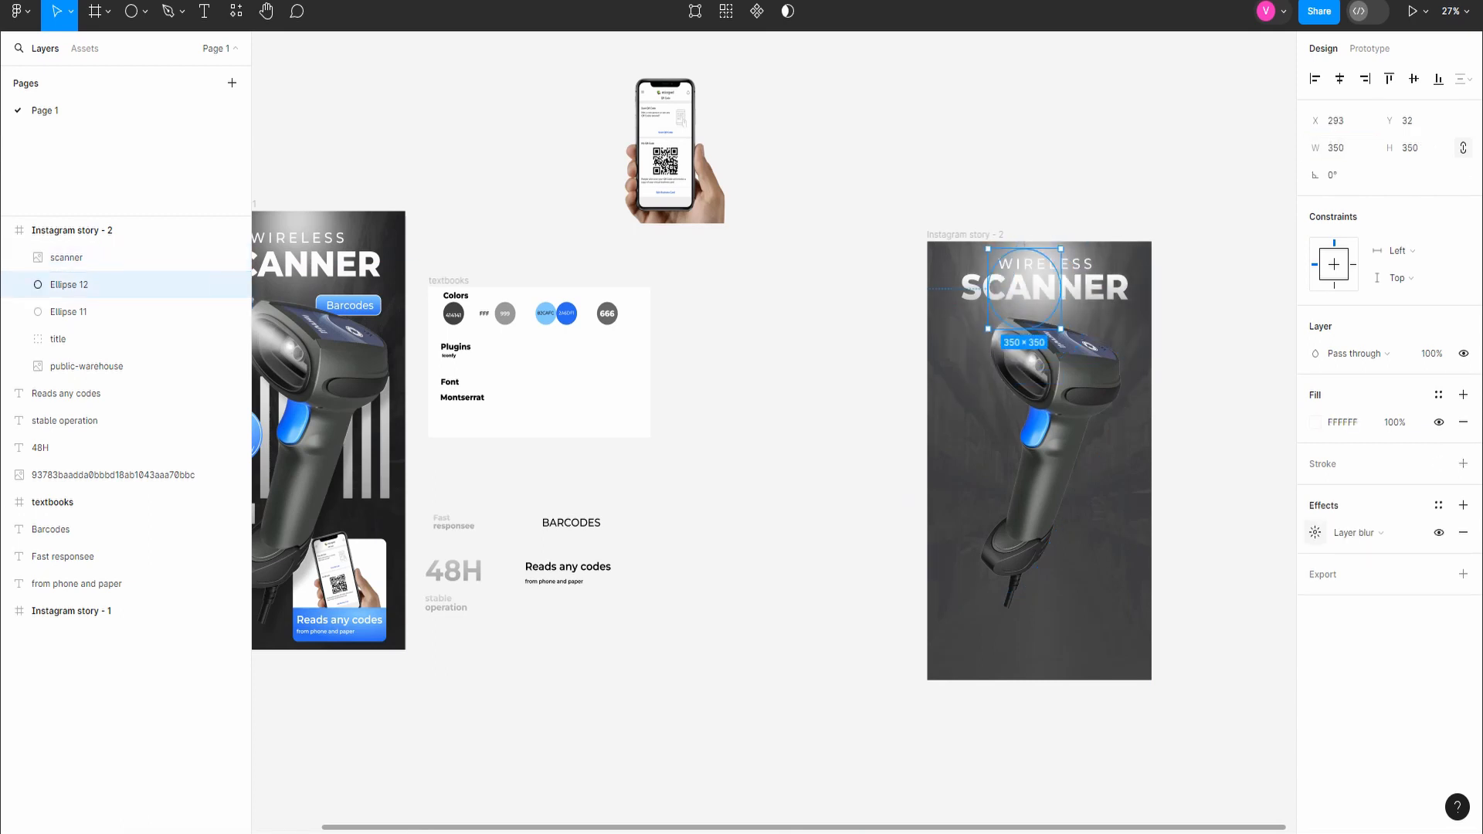
Step: Set the layer blur of Ellipse 12 to 10000
{"action": "left_click", "coordinate": [1315, 532]}
{"action": "key", "text": "Return"}
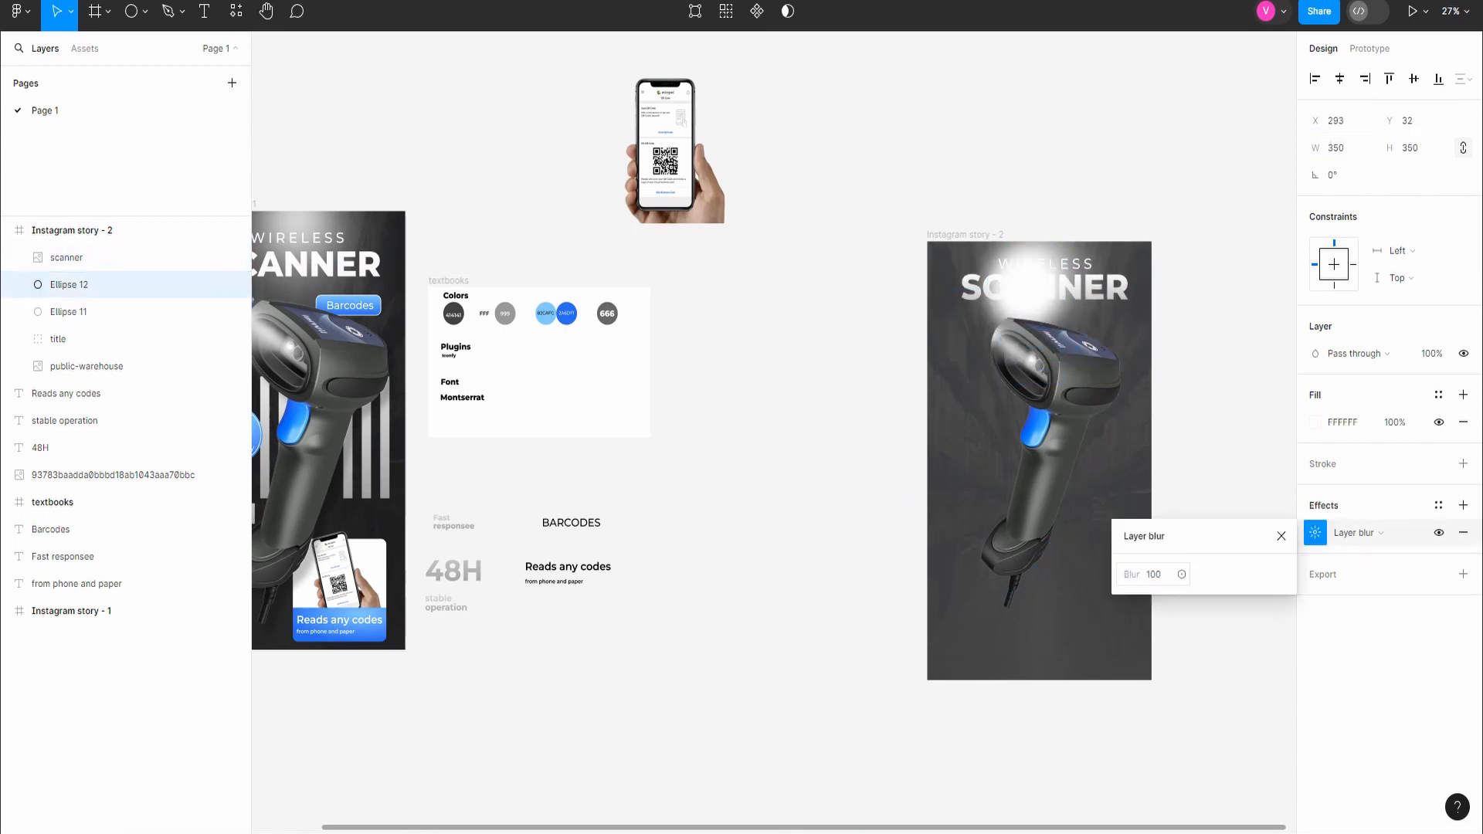
{"action": "left_click", "coordinate": [1154, 574]}
{"action": "type", "text": "10000"}
{"action": "key", "text": "Return"}
{"action": "left_click", "coordinate": [1157, 575]}
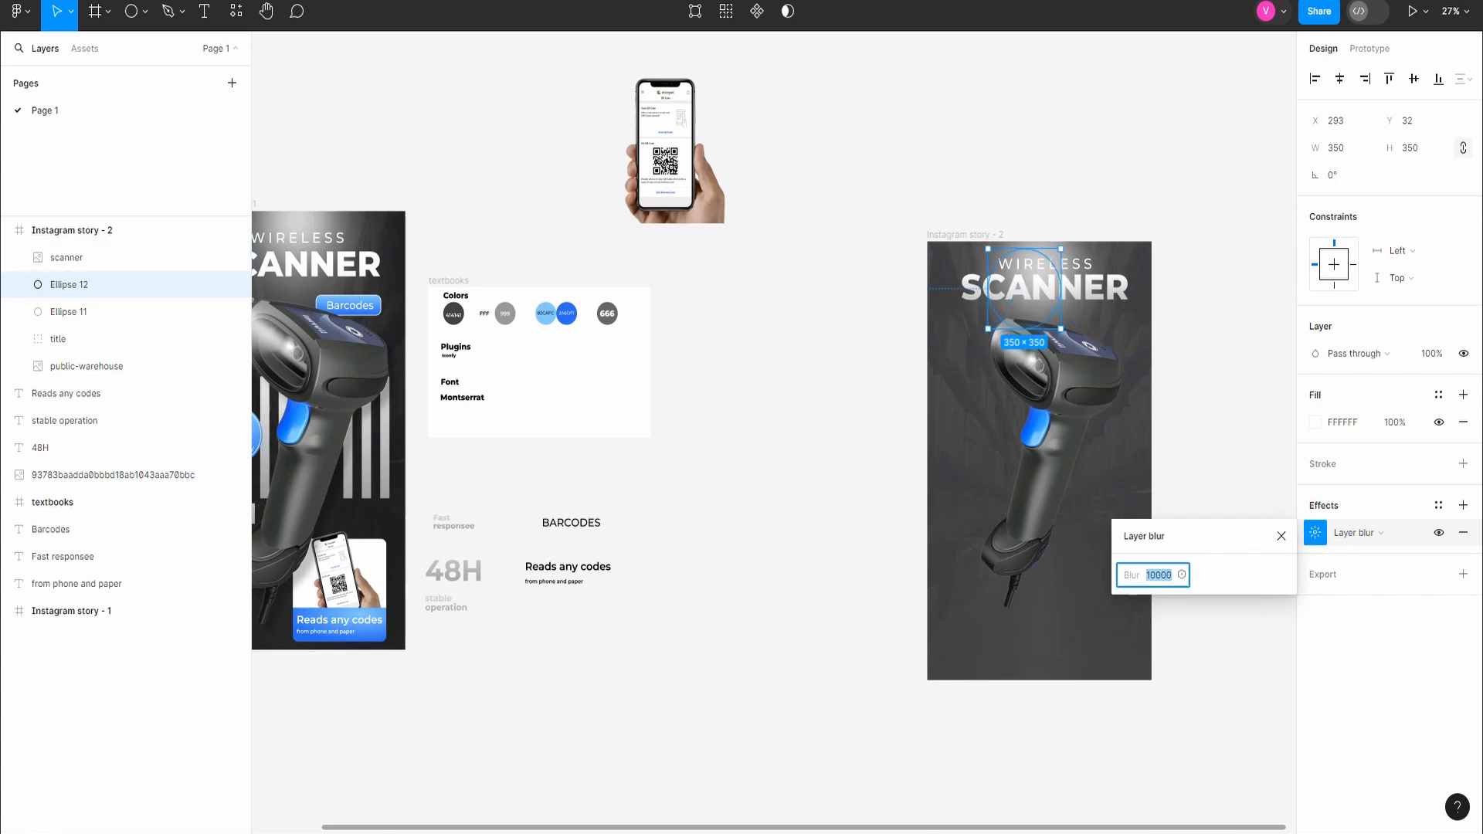
{"action": "key", "text": "Return"}
{"action": "left_click", "coordinate": [1213, 432]}
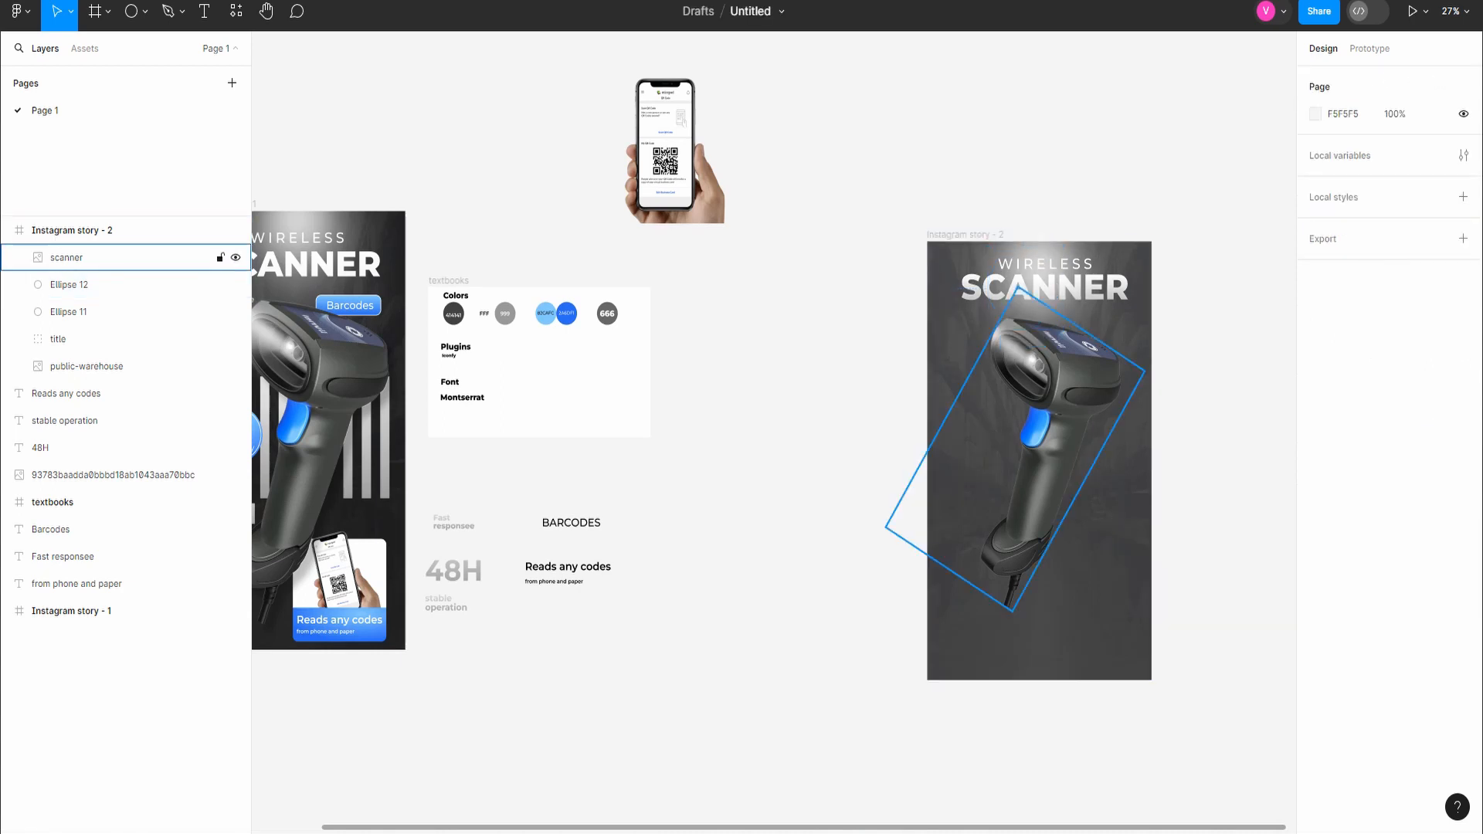
Step: Move Ellipse 12 down over the scanner's head to X 392, Y 162
{"action": "left_click_drag", "start_coordinate": [1010, 270], "coordinate": [1038, 291]}
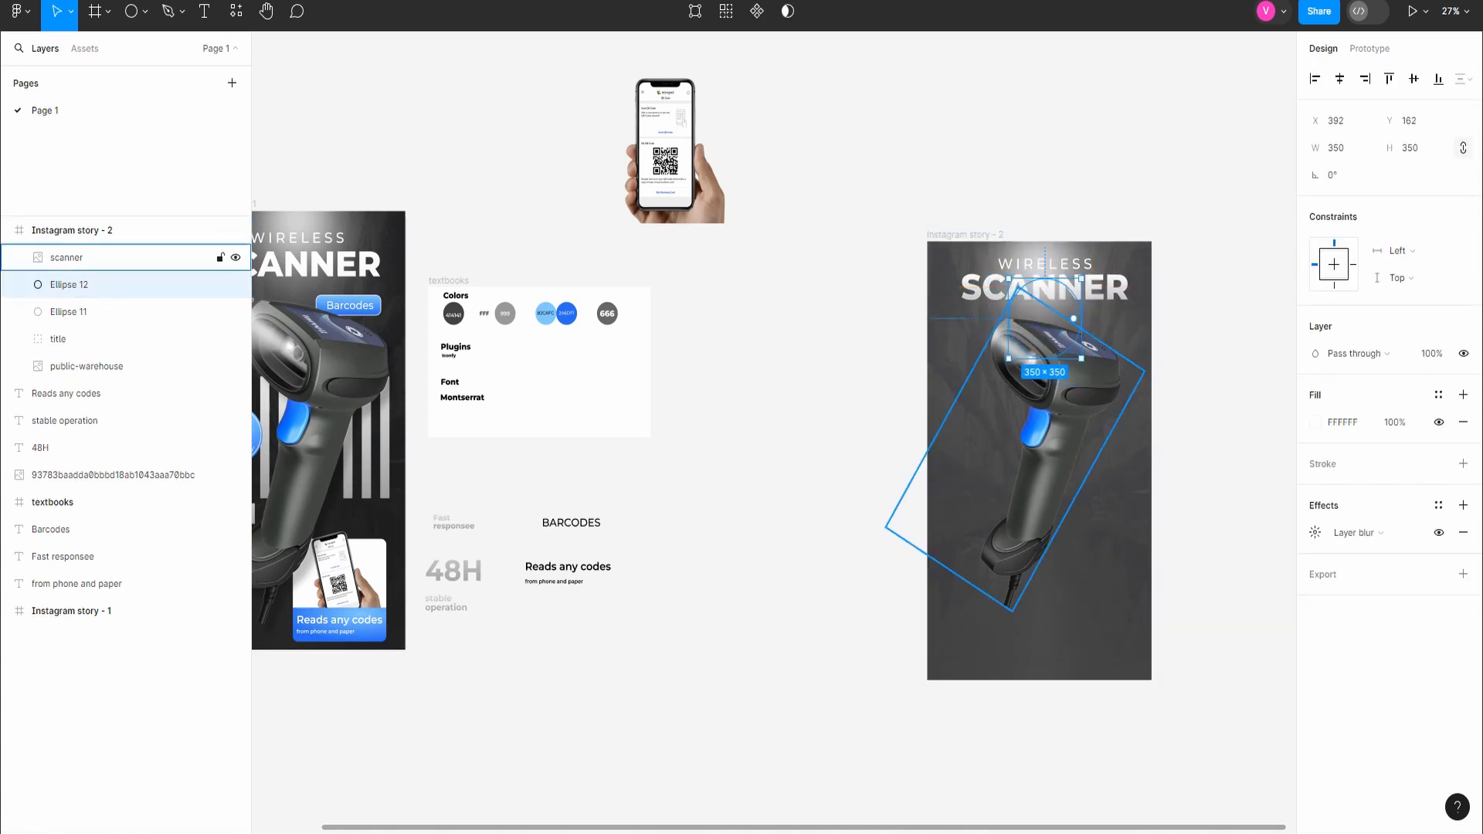
{"action": "key", "text": "Escape"}
{"action": "left_click", "coordinate": [1052, 296]}
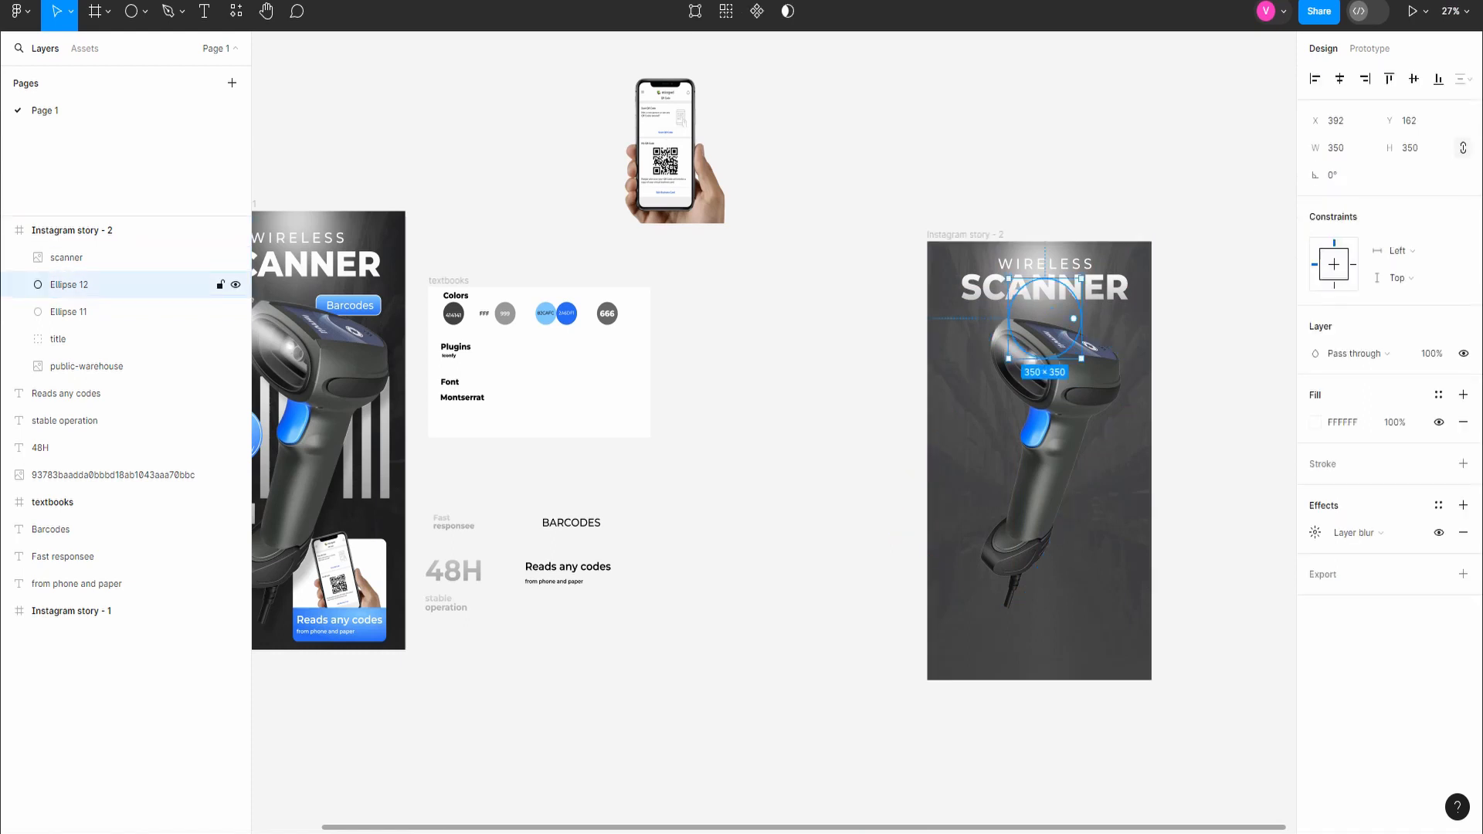
{"action": "key", "text": "Delete"}
{"action": "scroll", "coordinate": [1052, 296], "scroll_direction": "down", "scroll_amount": 1}
{"action": "key", "text": "ctrl+z"}
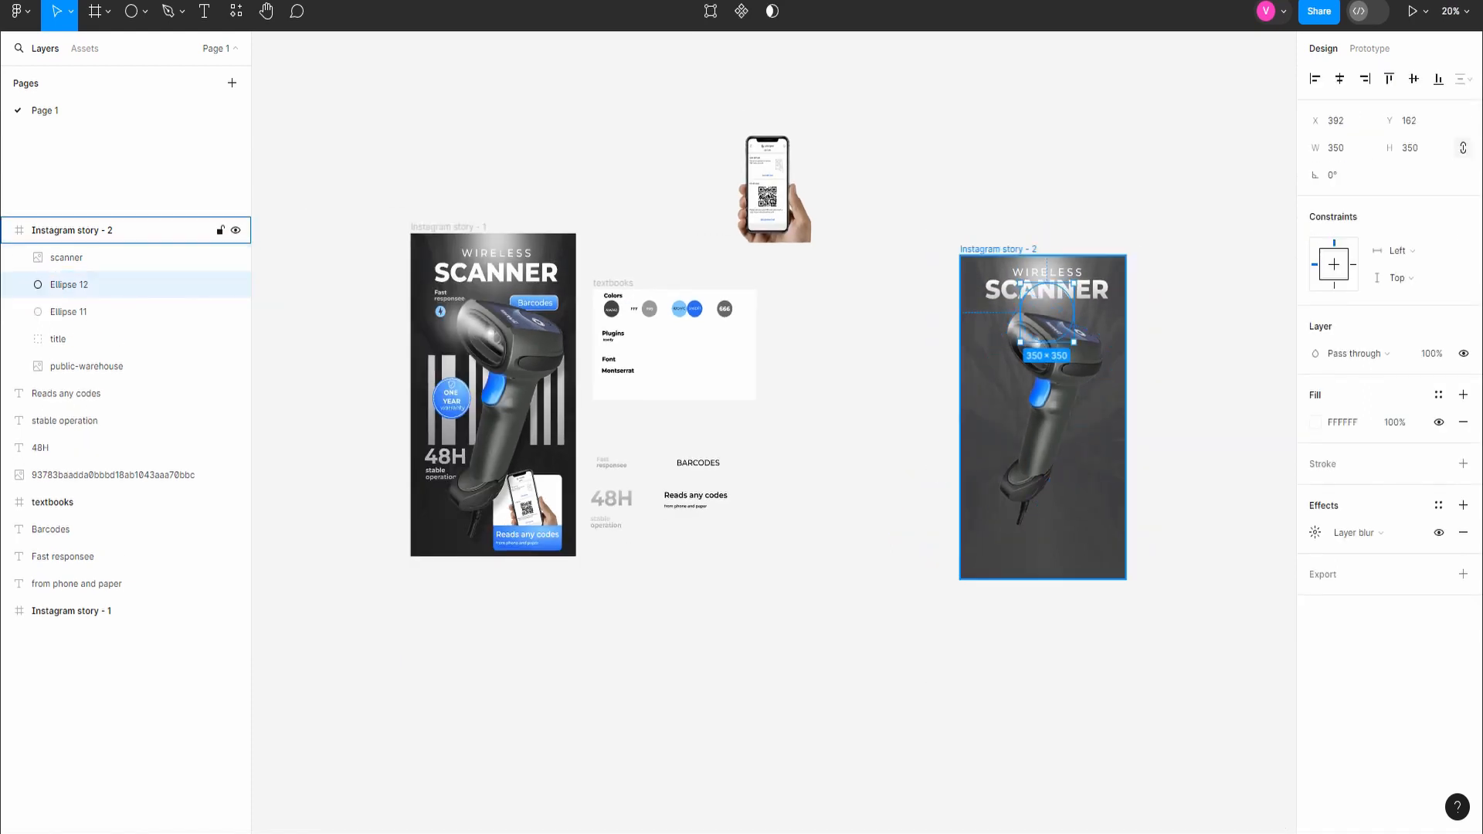
Step: Place the "Fast responsee" text under the title at X 162, Y 337, and reposition the scanner image at X 470.38, Y 254
{"action": "left_click_drag", "start_coordinate": [612, 463], "coordinate": [999, 319]}
{"action": "left_click_drag", "start_coordinate": [1049, 355], "coordinate": [1046, 397]}
{"action": "left_click_drag", "start_coordinate": [998, 319], "coordinate": [1002, 320]}
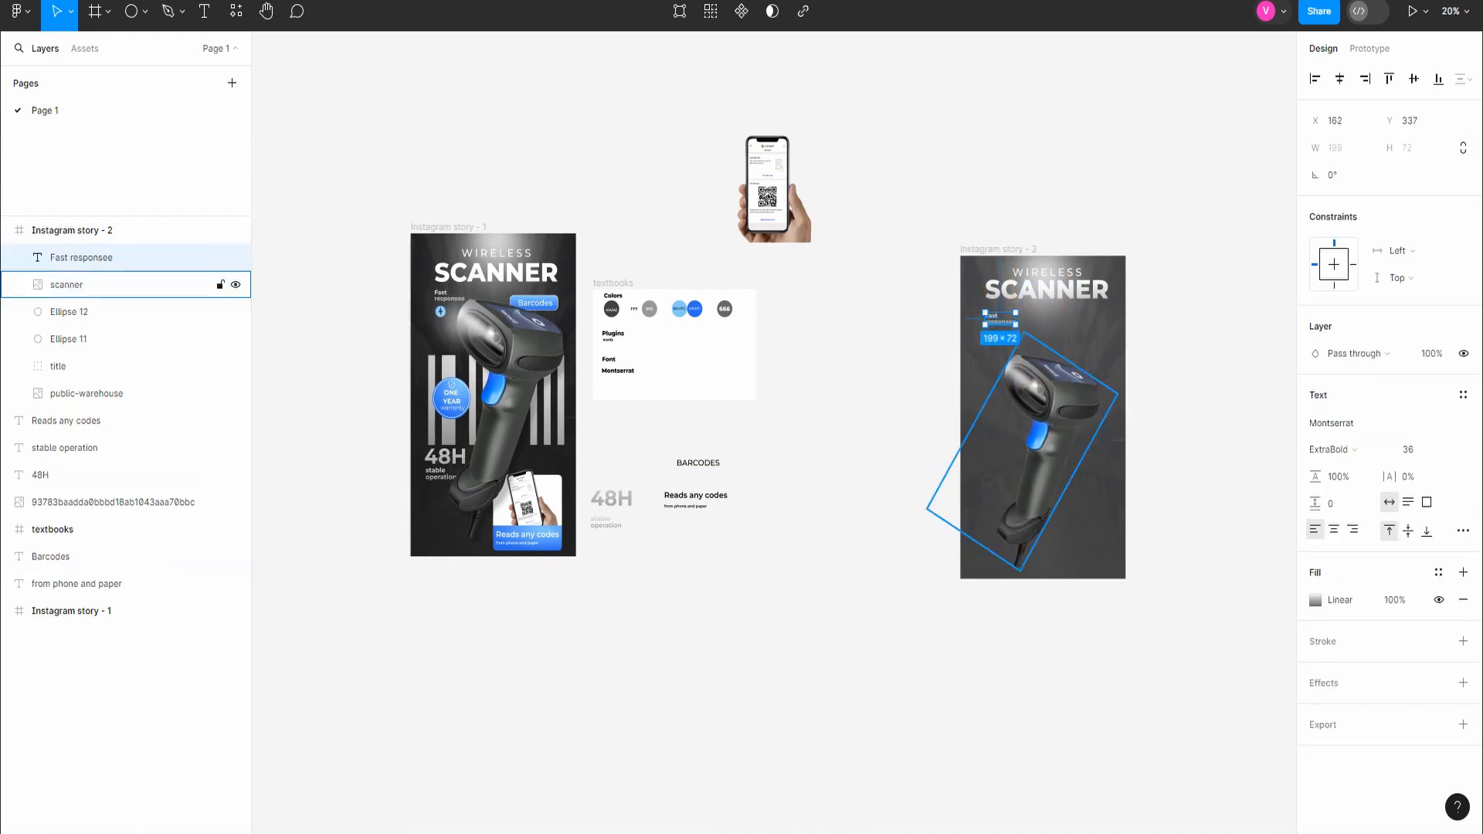
{"action": "left_click_drag", "start_coordinate": [1045, 397], "coordinate": [1052, 364]}
Step: Open the Iconify plugin
{"action": "left_click", "coordinate": [235, 11]}
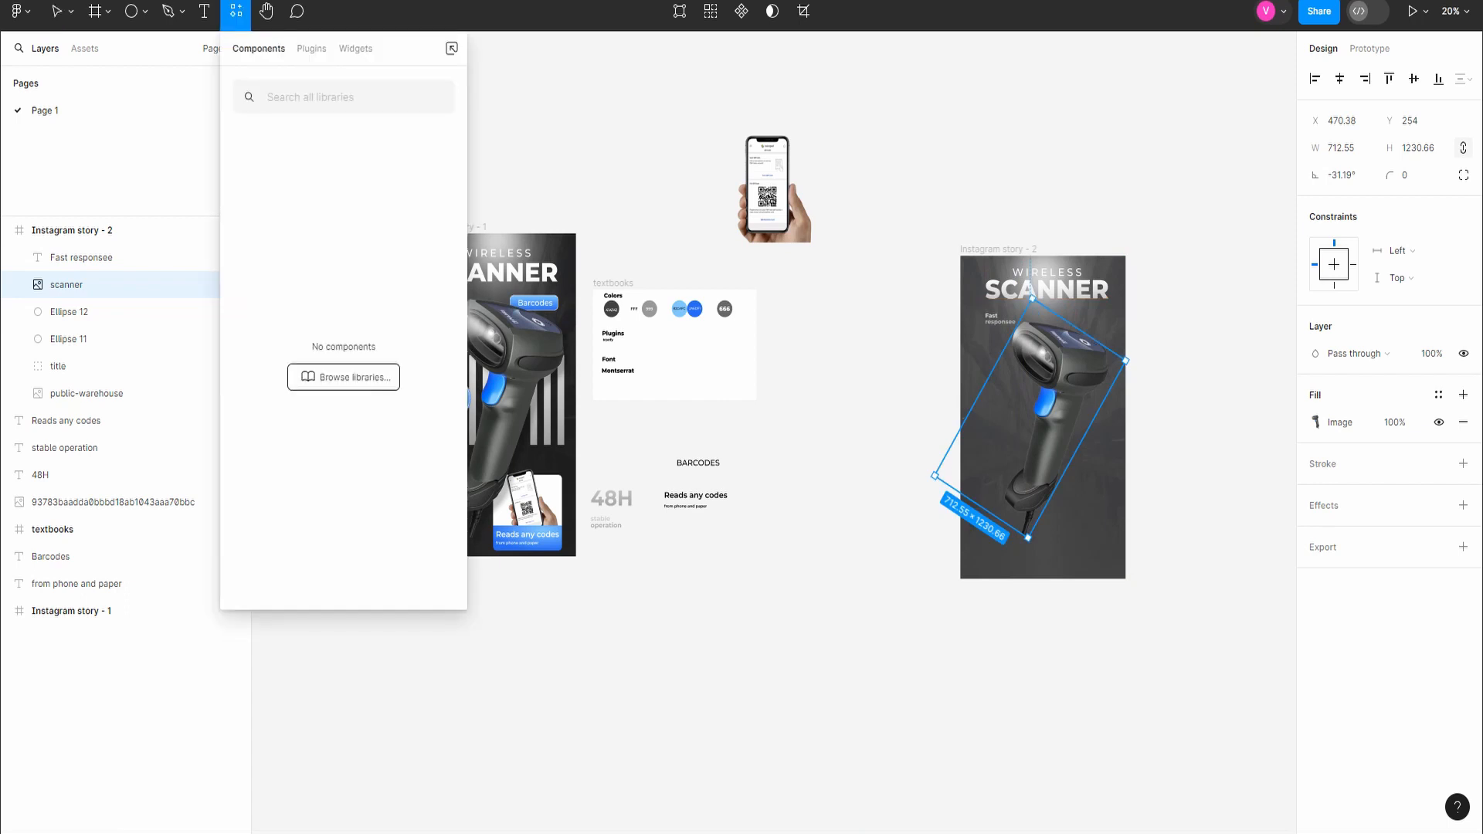
{"action": "left_click", "coordinate": [315, 46]}
{"action": "left_click", "coordinate": [278, 203]}
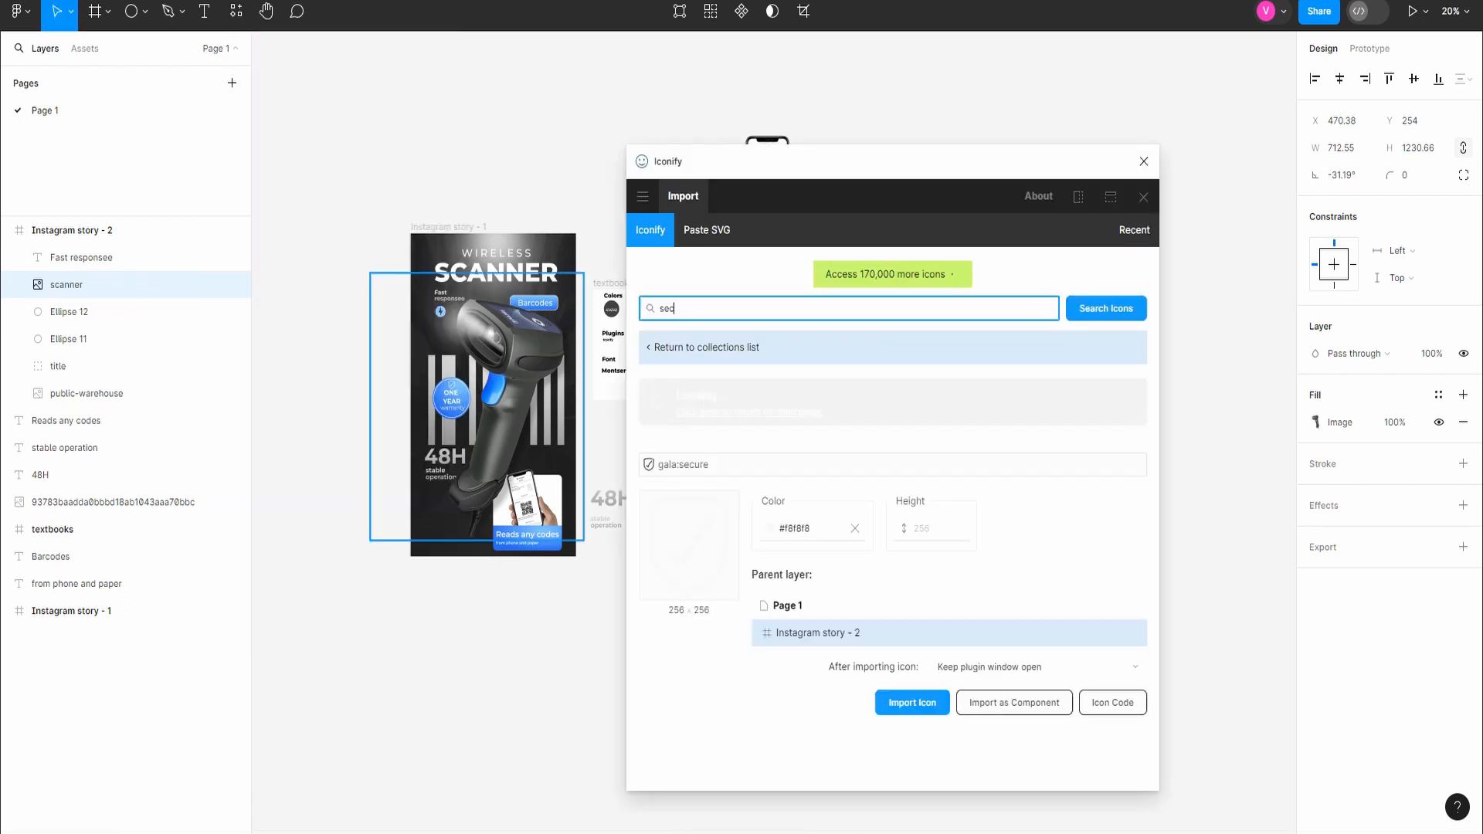
Step: Search Iconify for "thunder" and look through the result pages for a suitable speed icon
{"action": "key", "text": "Return"}
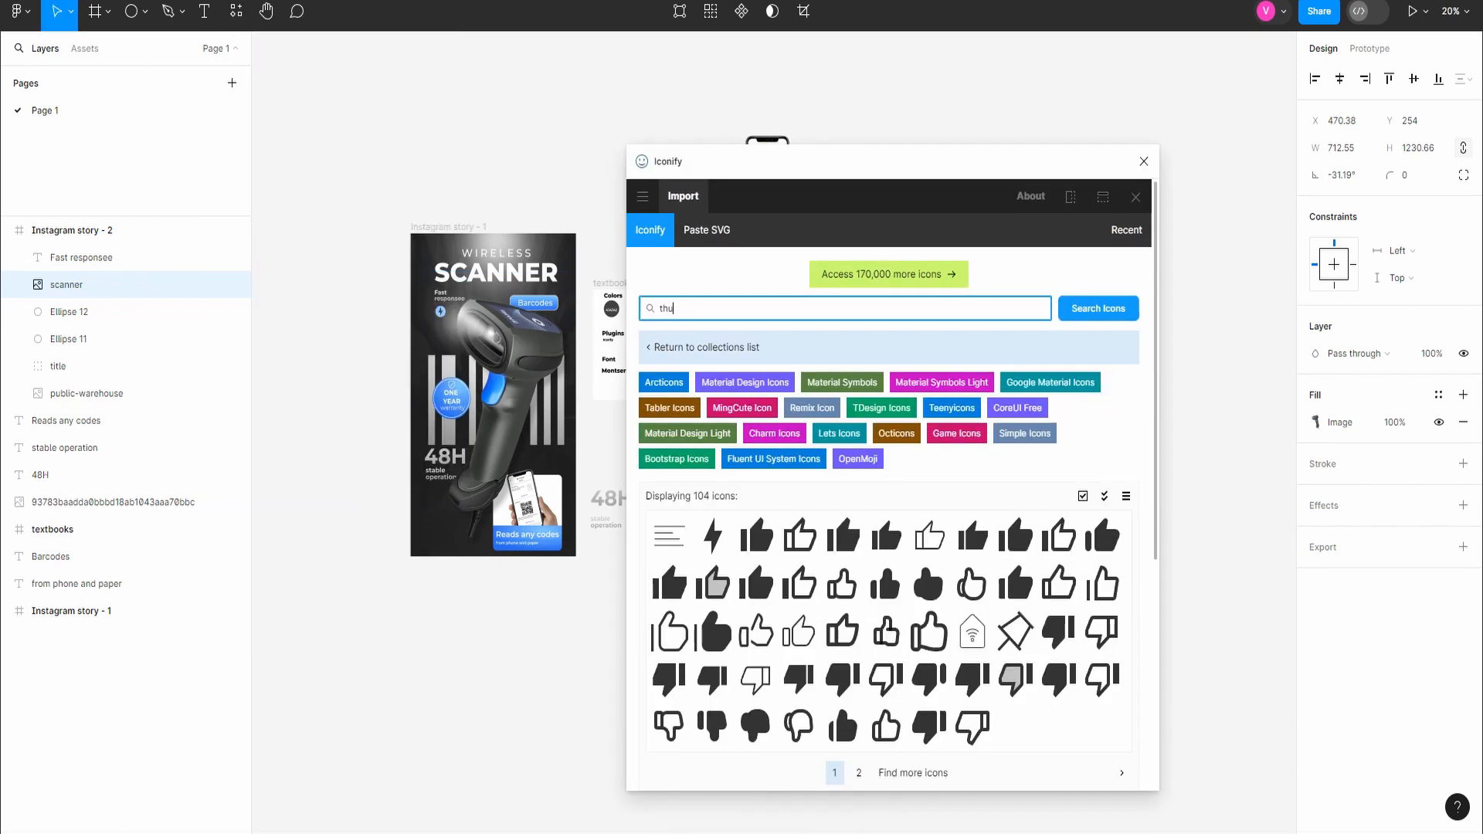
{"action": "scroll", "coordinate": [860, 604], "scroll_direction": "down", "scroll_amount": 2}
{"action": "left_click", "coordinate": [859, 604]}
{"action": "scroll", "coordinate": [860, 604], "scroll_direction": "up", "scroll_amount": 3}
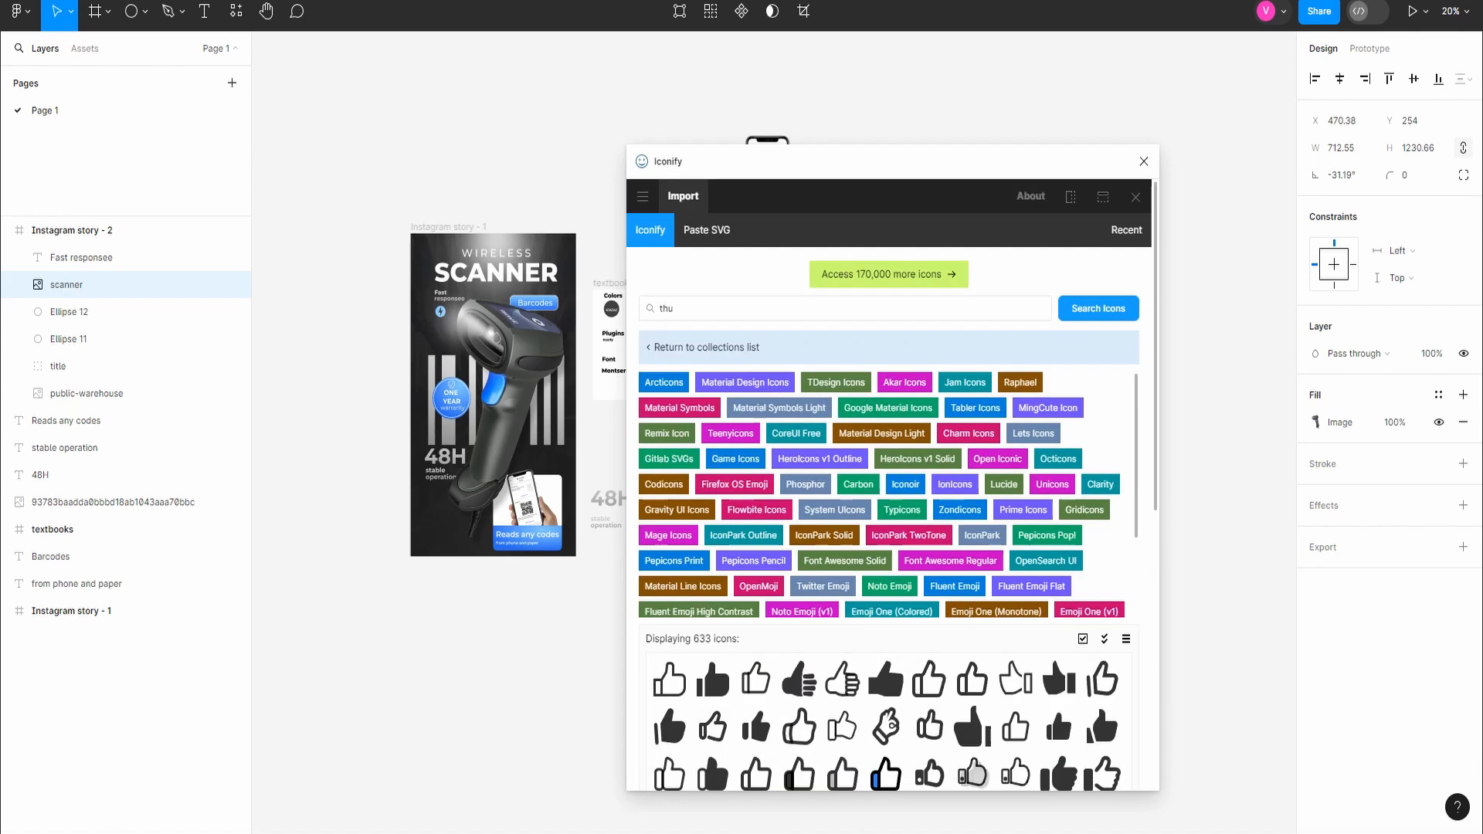
{"action": "left_click", "coordinate": [673, 308]}
{"action": "type", "text": "nder"}
{"action": "key", "text": "Return"}
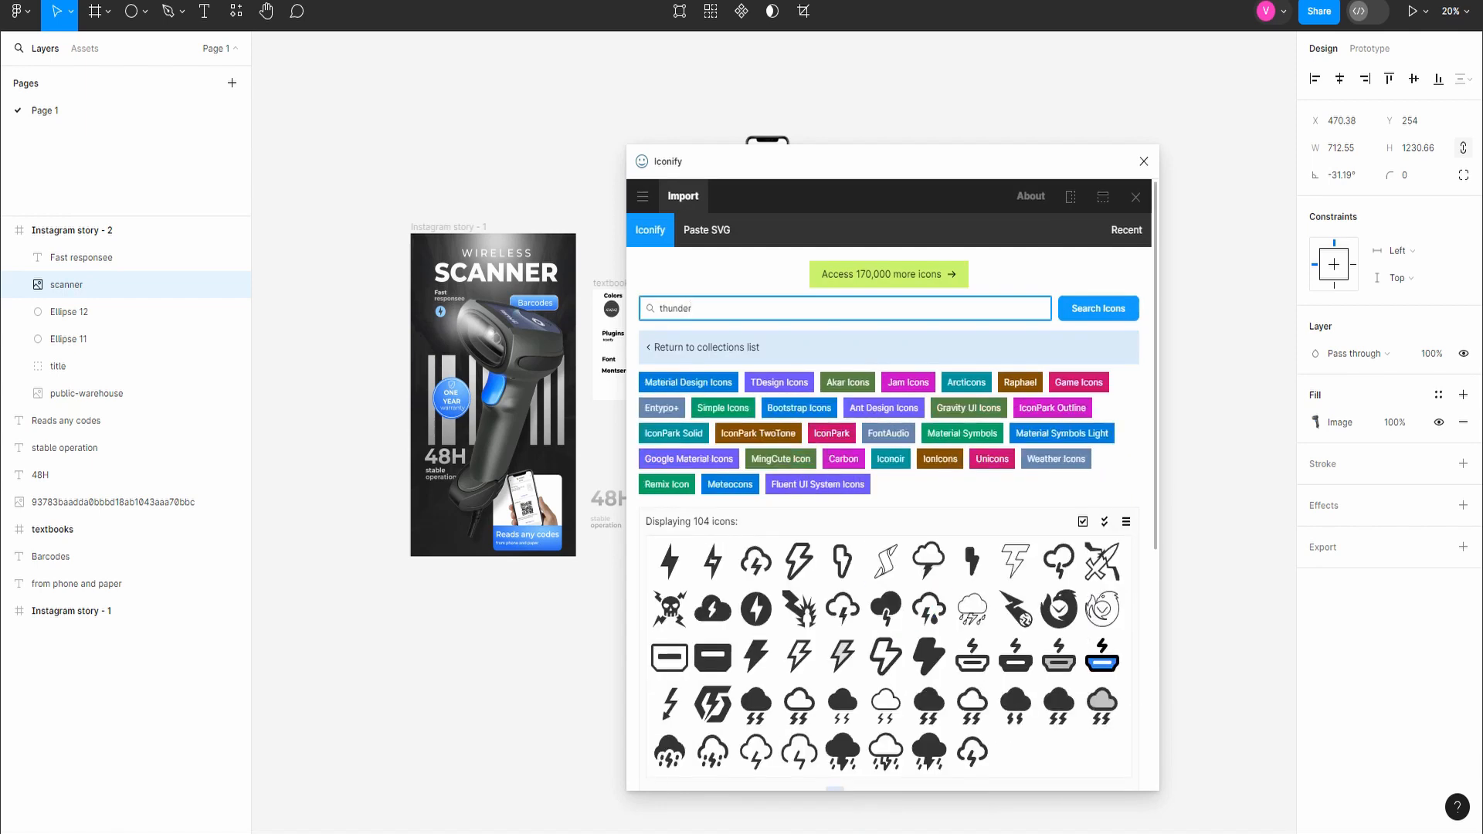
{"action": "scroll", "coordinate": [888, 479], "scroll_direction": "down", "scroll_amount": 2}
{"action": "left_click", "coordinate": [860, 629]}
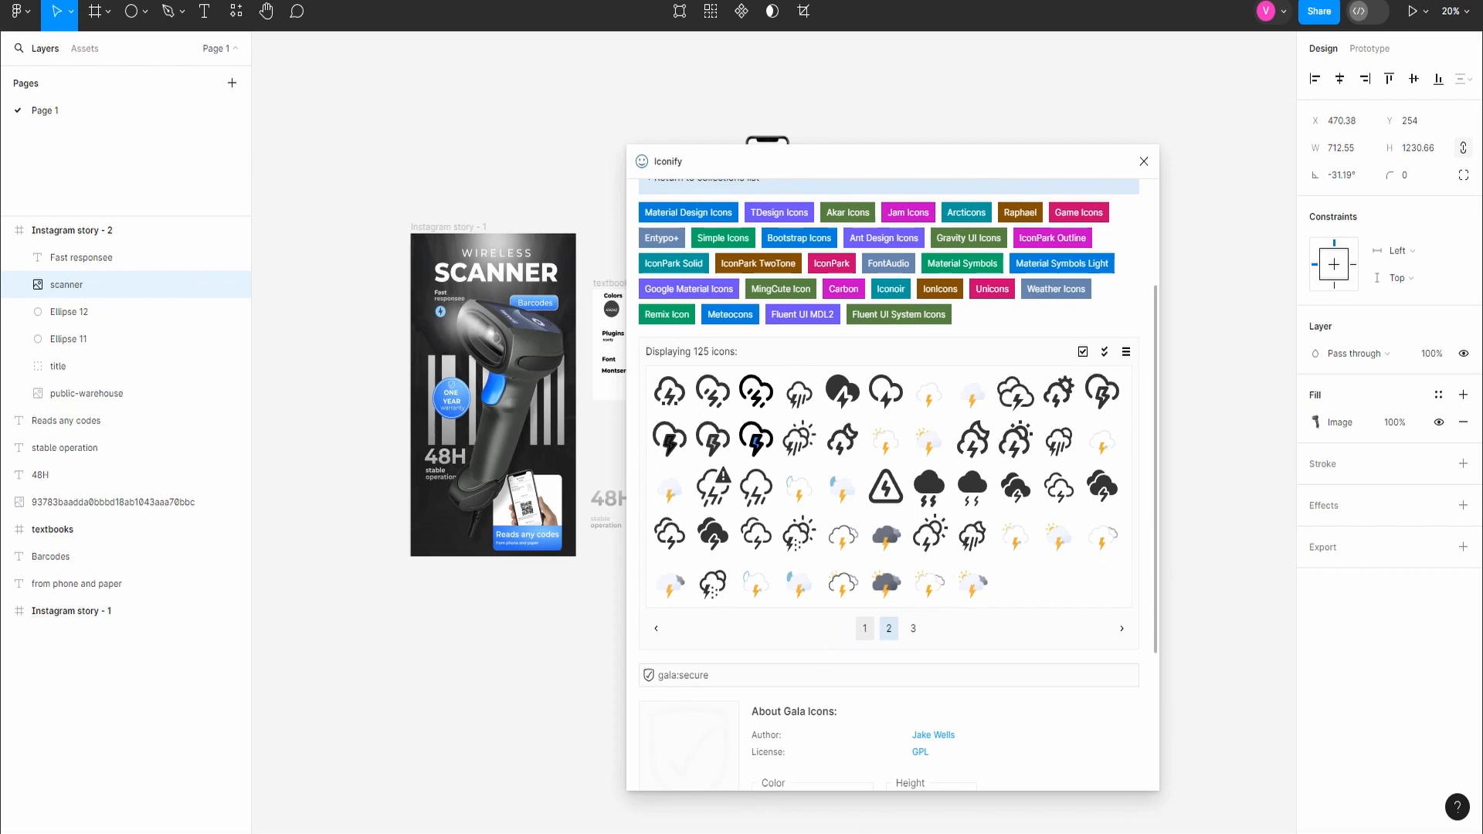
{"action": "left_click", "coordinate": [913, 628]}
{"action": "left_click", "coordinate": [864, 486]}
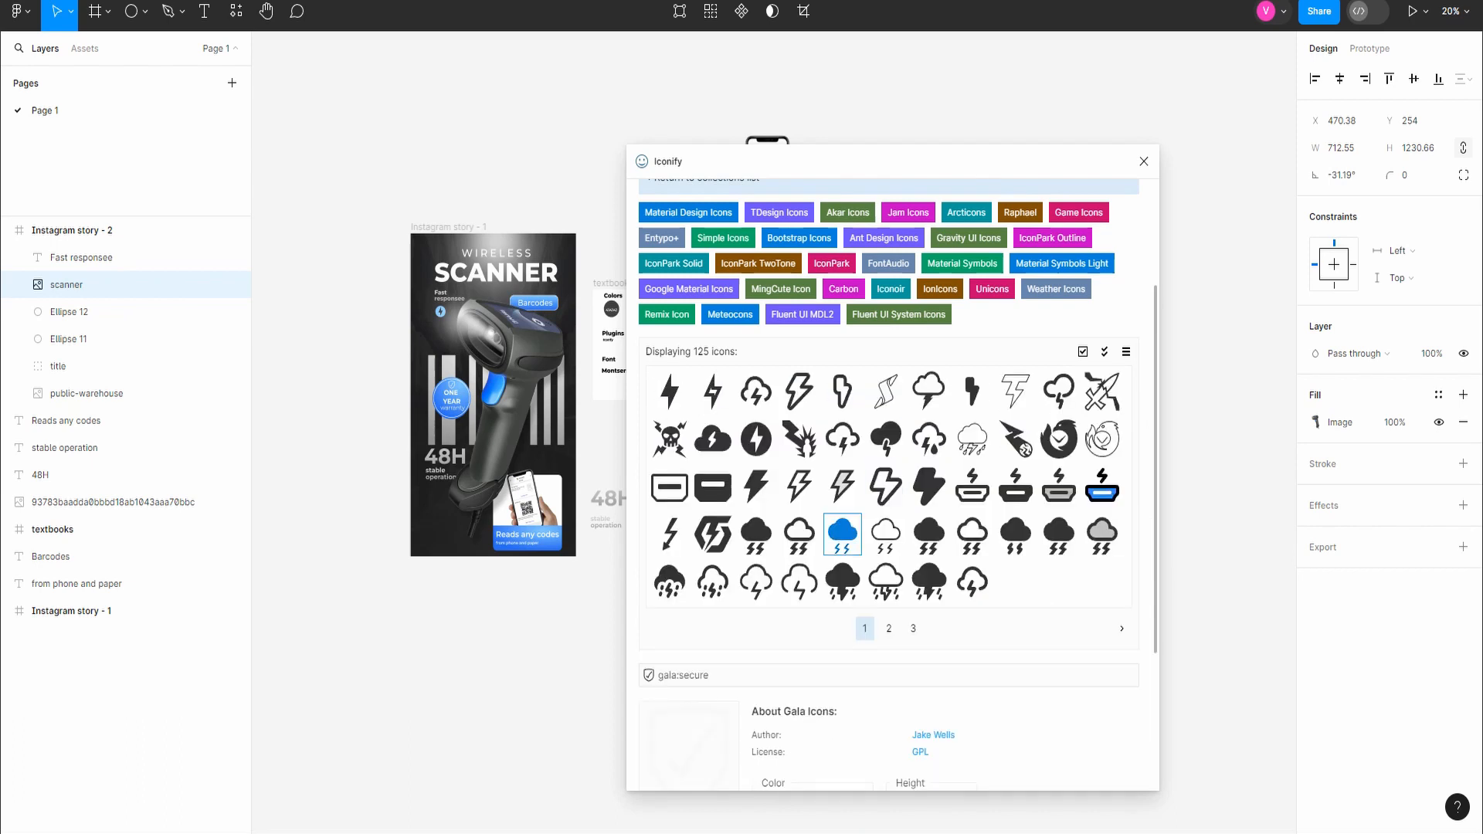
{"action": "scroll", "coordinate": [842, 541], "scroll_direction": "up", "scroll_amount": 2}
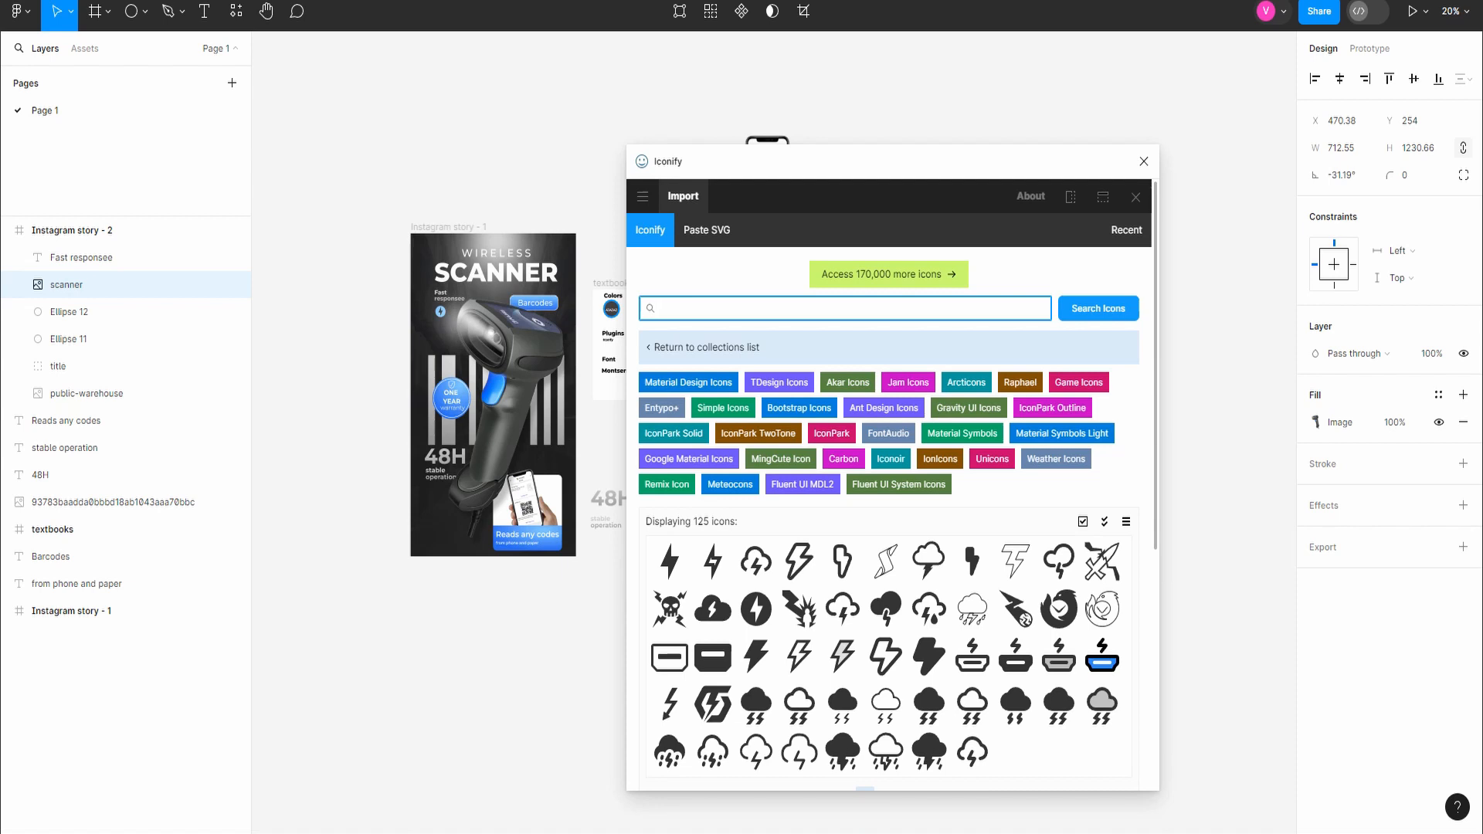
Step: Search Iconify for "secure" icons and look through the results
{"action": "type", "text": "ure"}
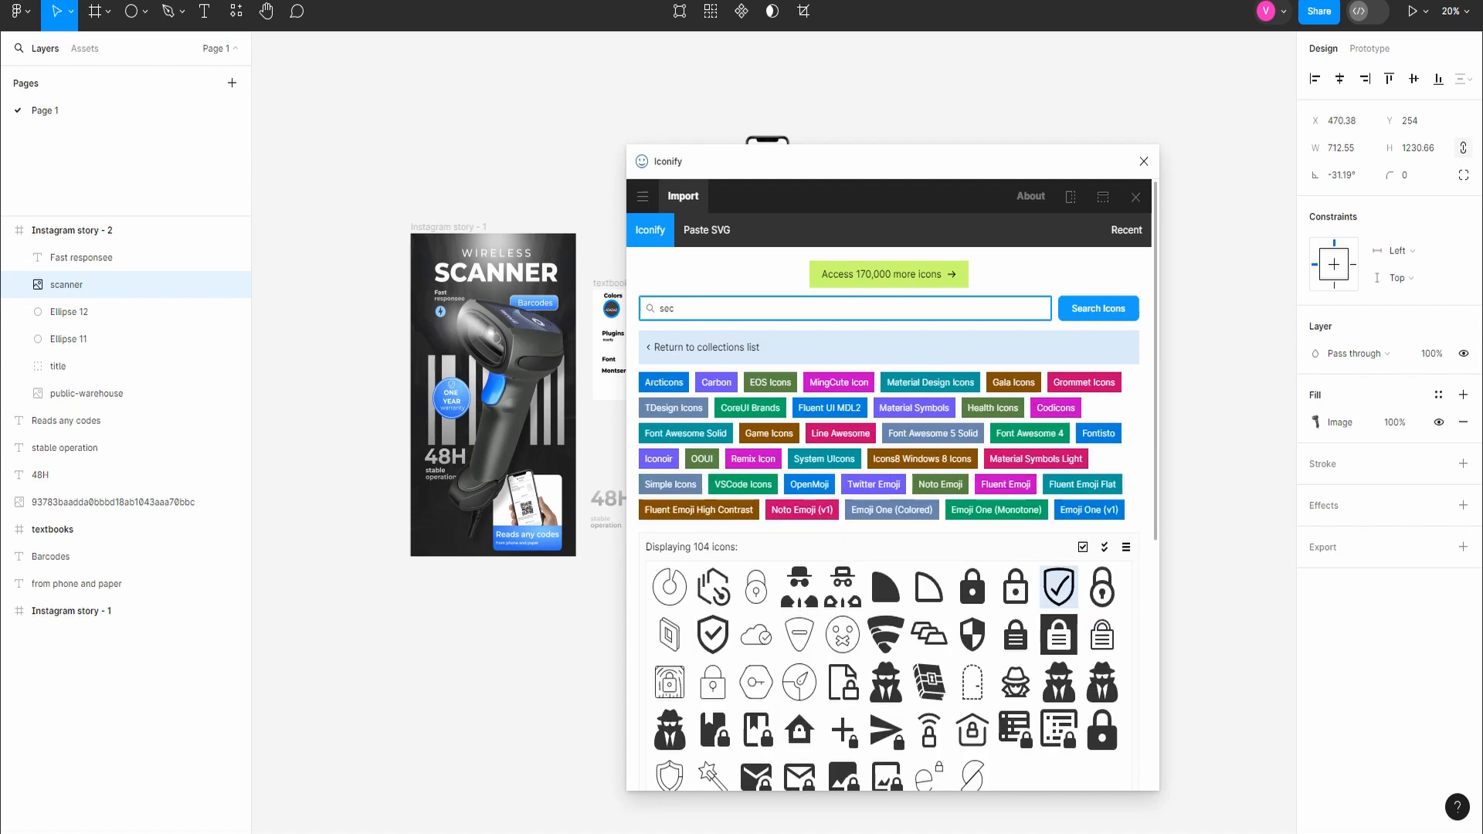
{"action": "scroll", "coordinate": [889, 502], "scroll_direction": "down", "scroll_amount": 2}
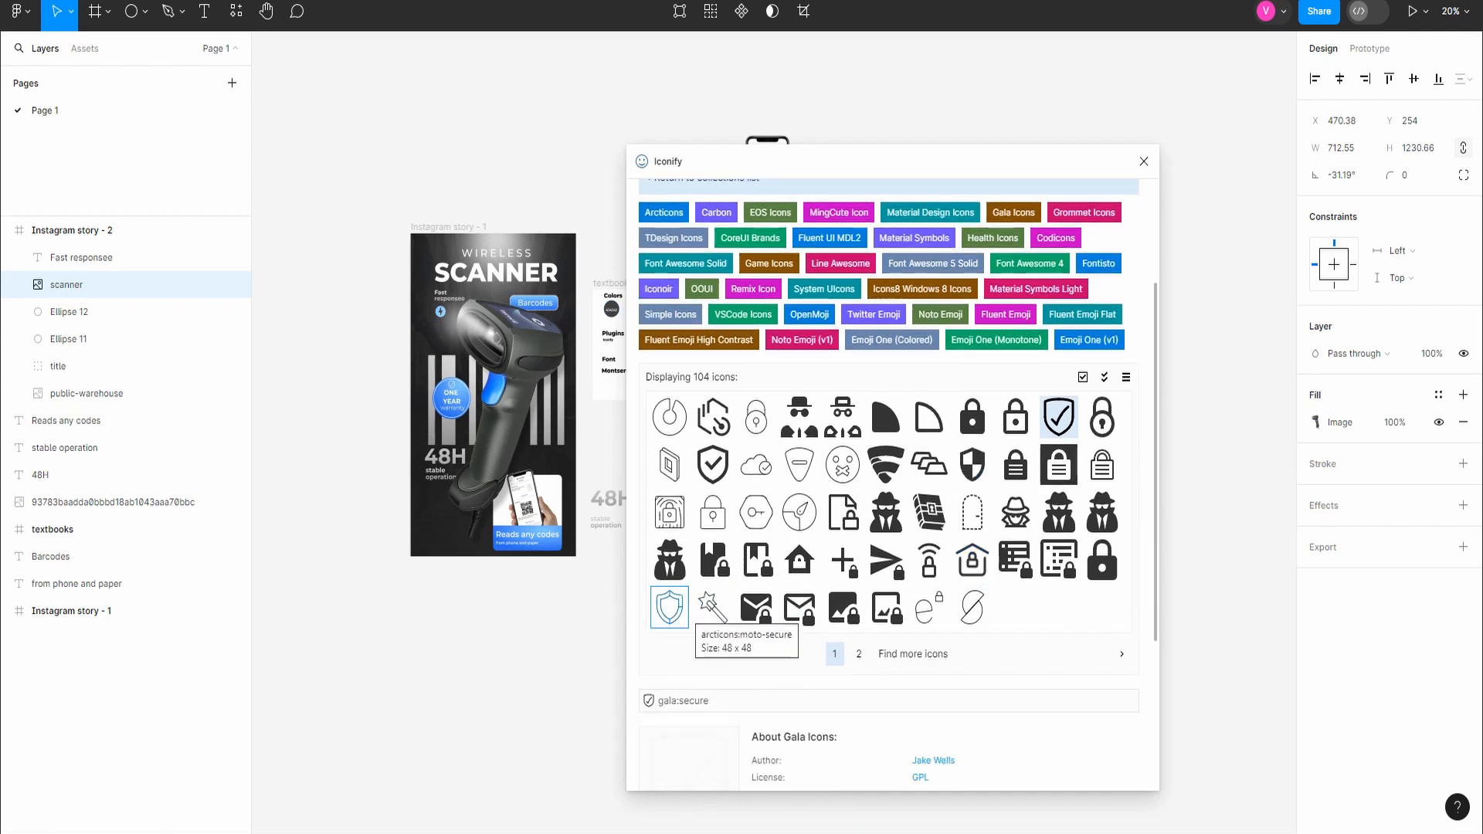
{"action": "scroll", "coordinate": [757, 417], "scroll_direction": "up", "scroll_amount": 2}
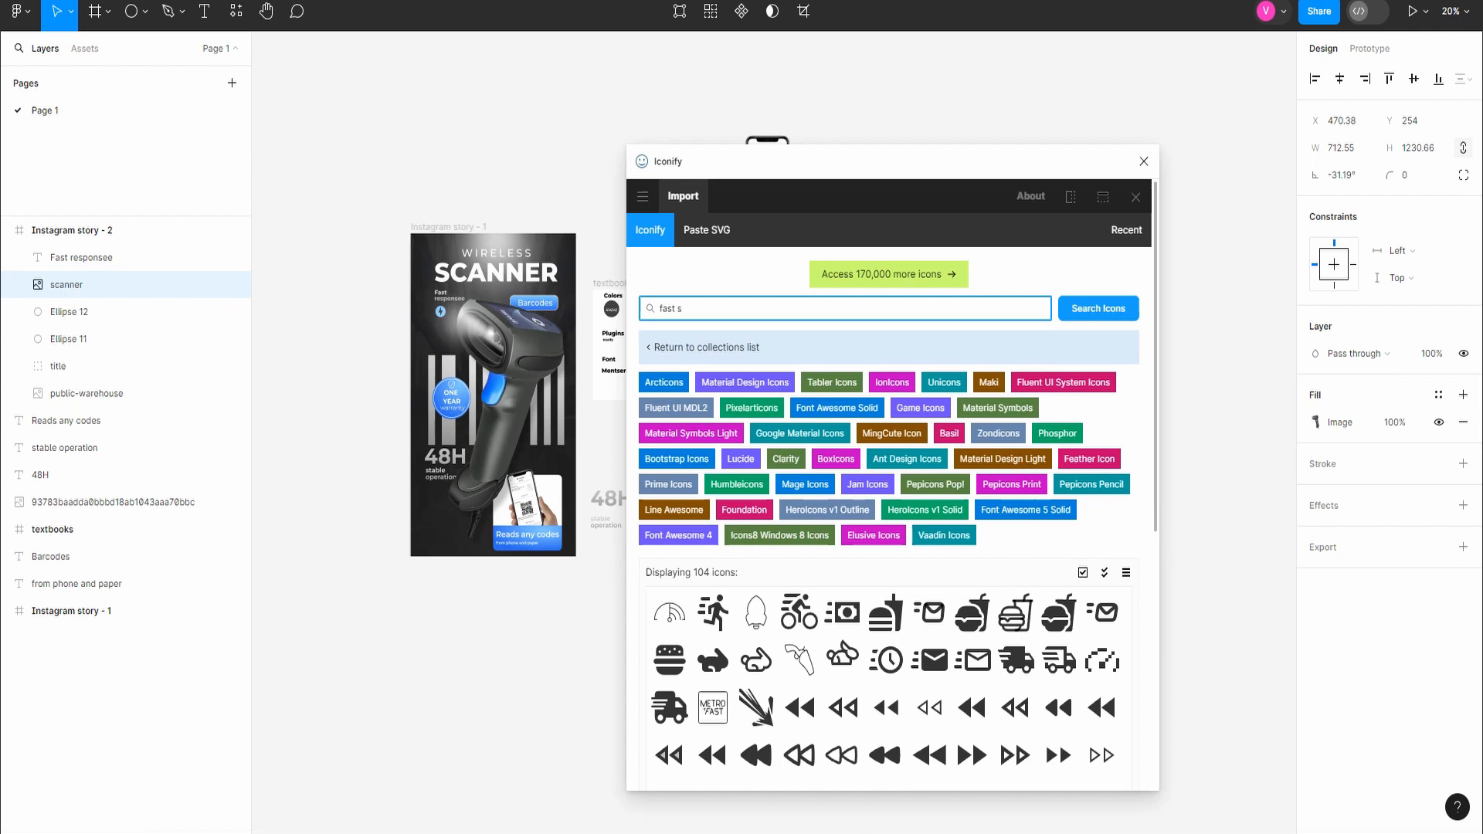
Step: Search Iconify for "fast" icons, import emojione-monotone:fast-up-button into Instagram story - 2, and close the plugin
{"action": "type", "text": "er"}
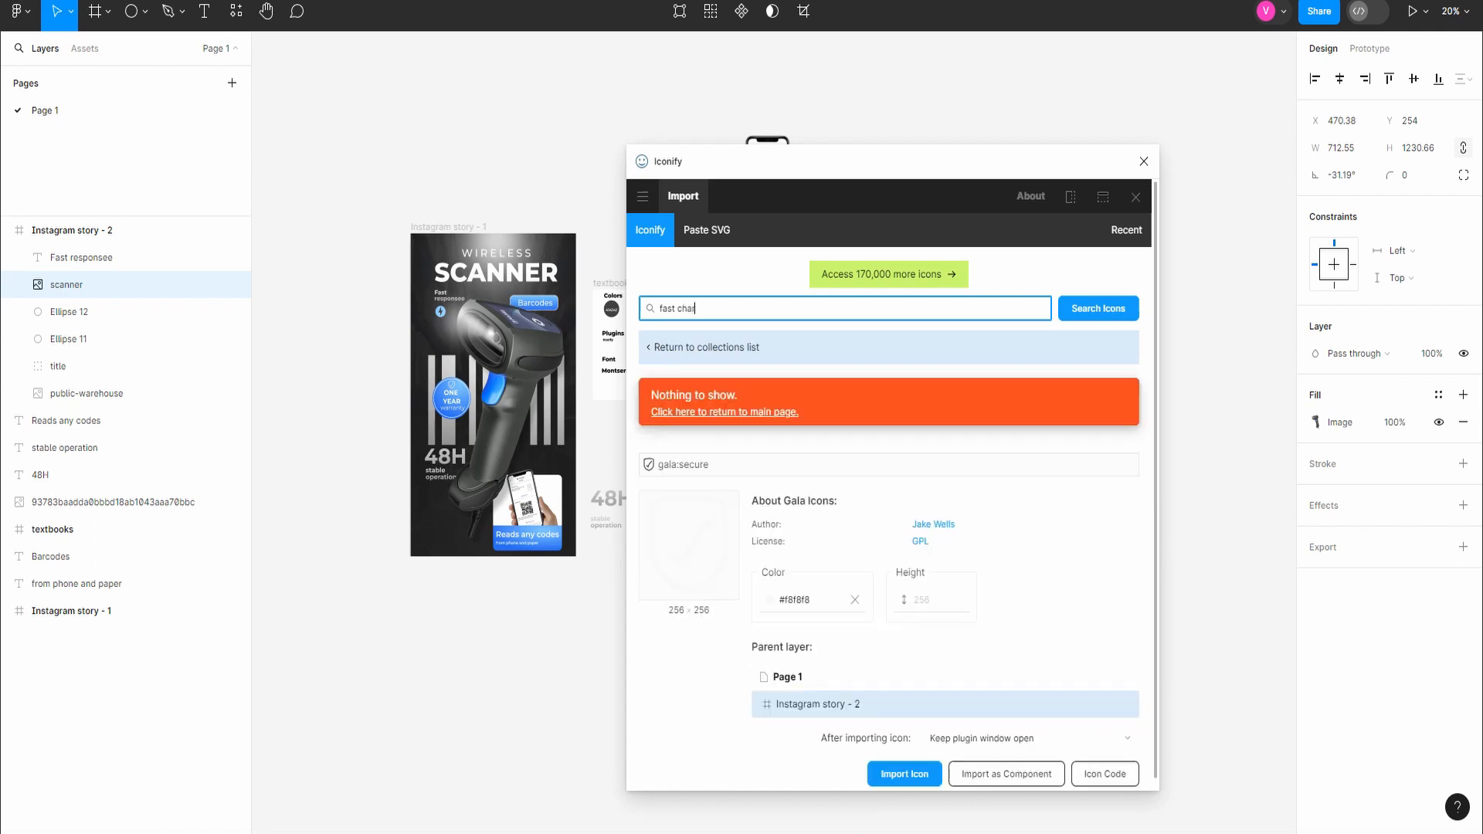
{"action": "scroll", "coordinate": [888, 464], "scroll_direction": "down", "scroll_amount": 2}
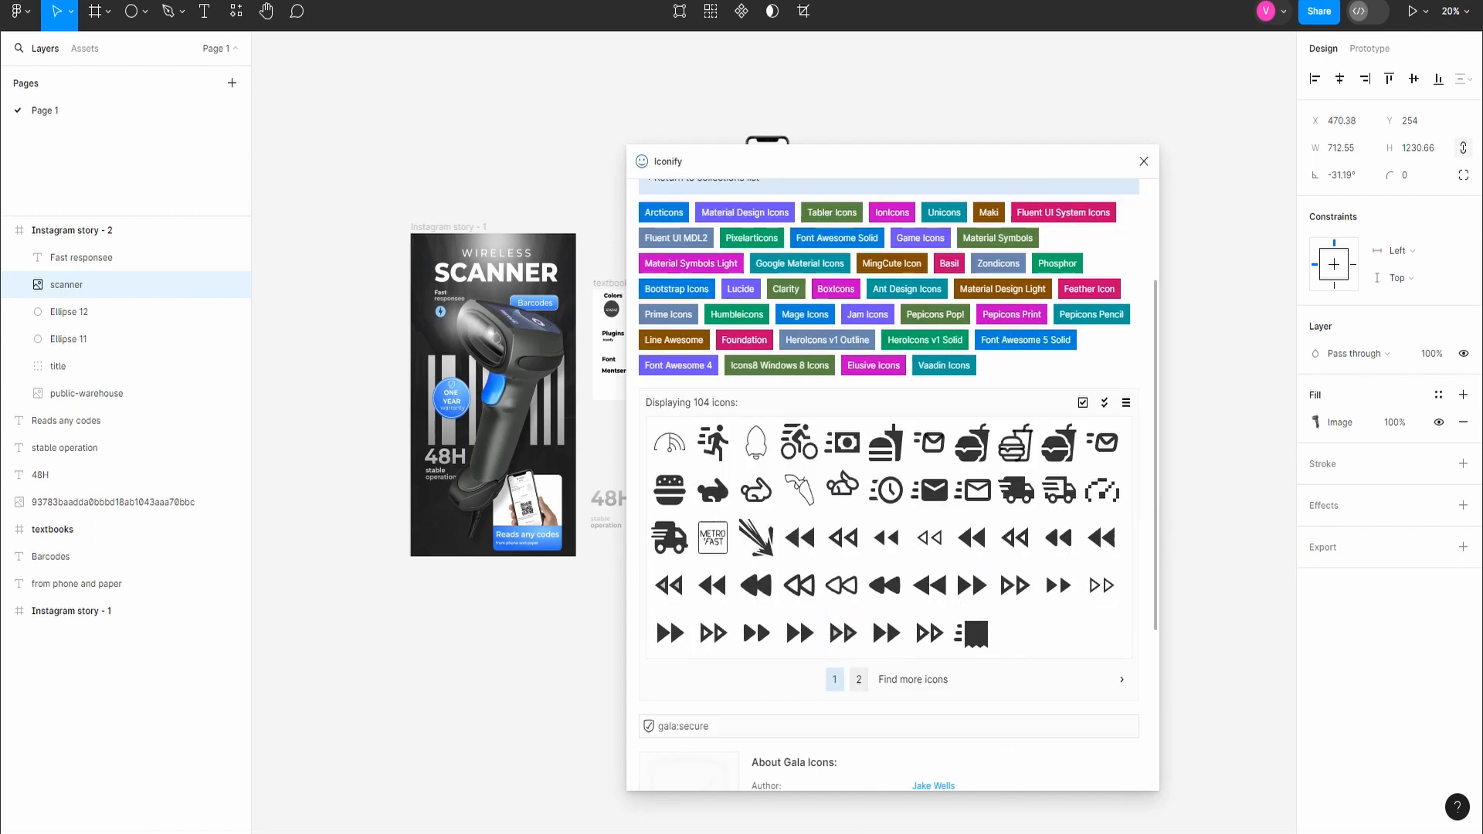
{"action": "left_click", "coordinate": [859, 680]}
{"action": "left_click", "coordinate": [865, 745]}
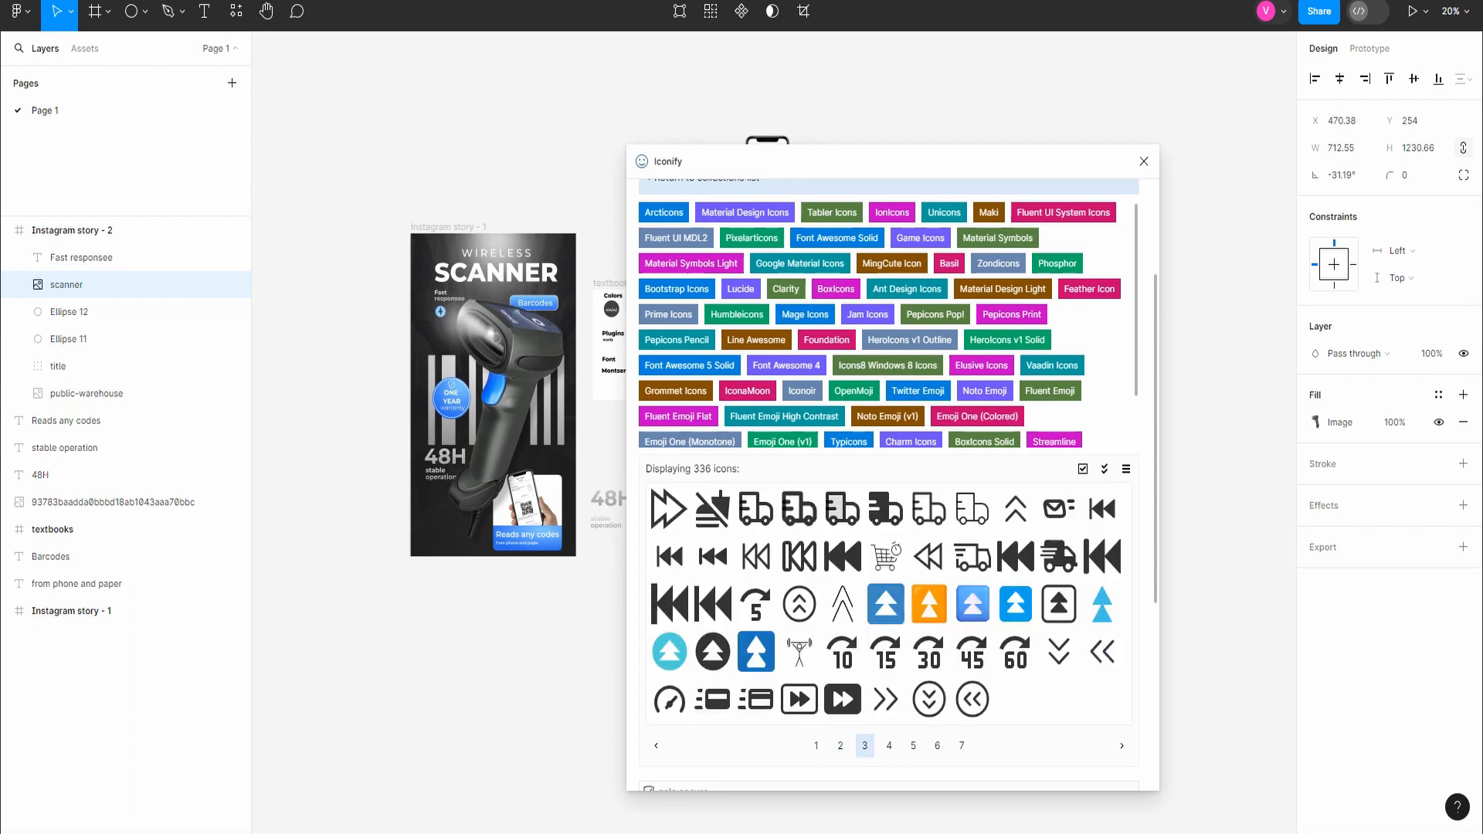
{"action": "left_click", "coordinate": [712, 652]}
{"action": "left_click", "coordinate": [901, 763]}
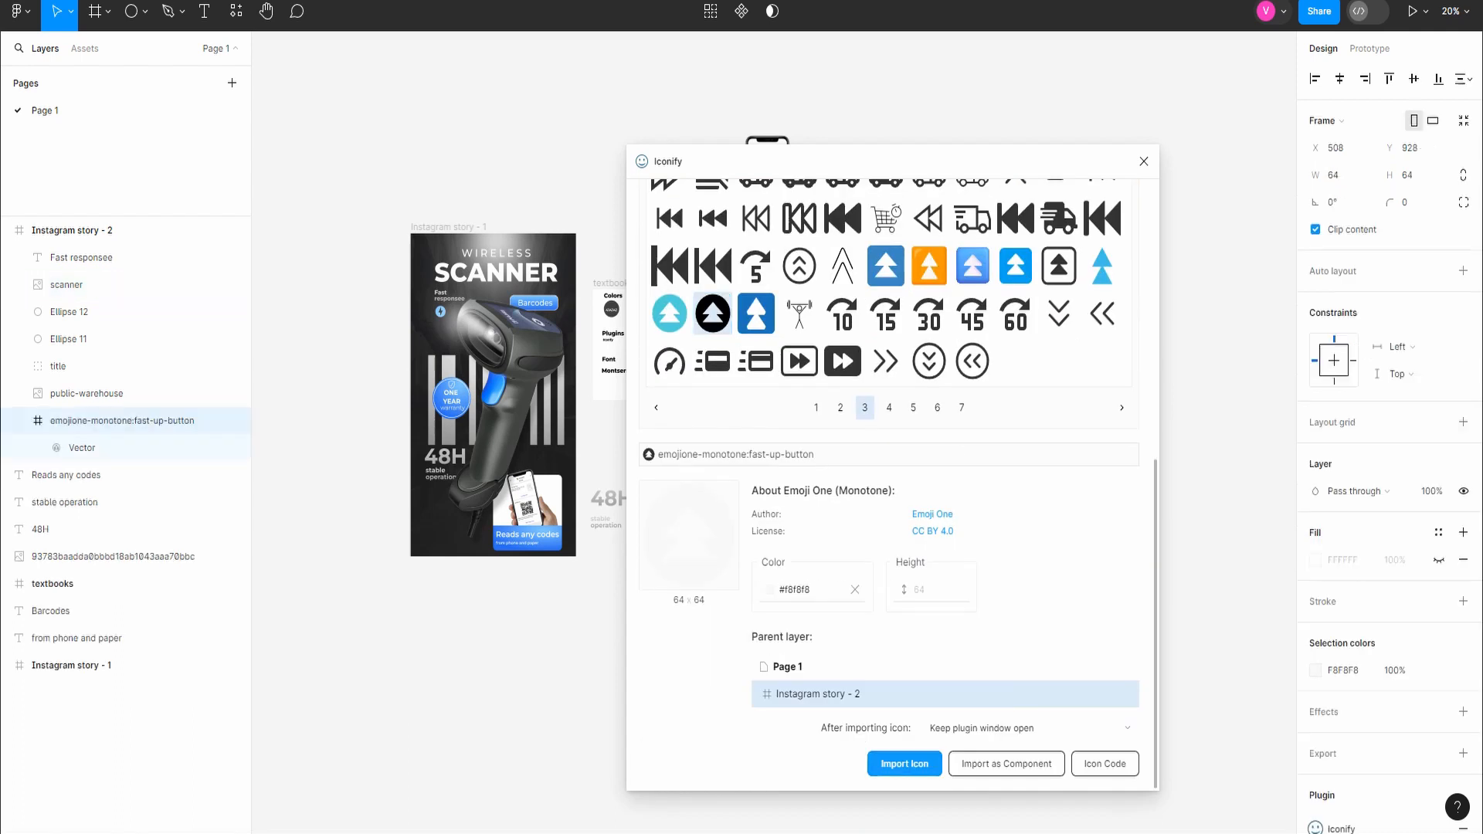
{"action": "left_click", "coordinate": [1144, 161]}
Step: Move the fast-up-button icon below the "Fast responsee" text to X 162, Y 428, and bring its layer to the front
{"action": "scroll", "coordinate": [1013, 434], "scroll_direction": "up", "scroll_amount": 3}
{"action": "key", "text": "k"}
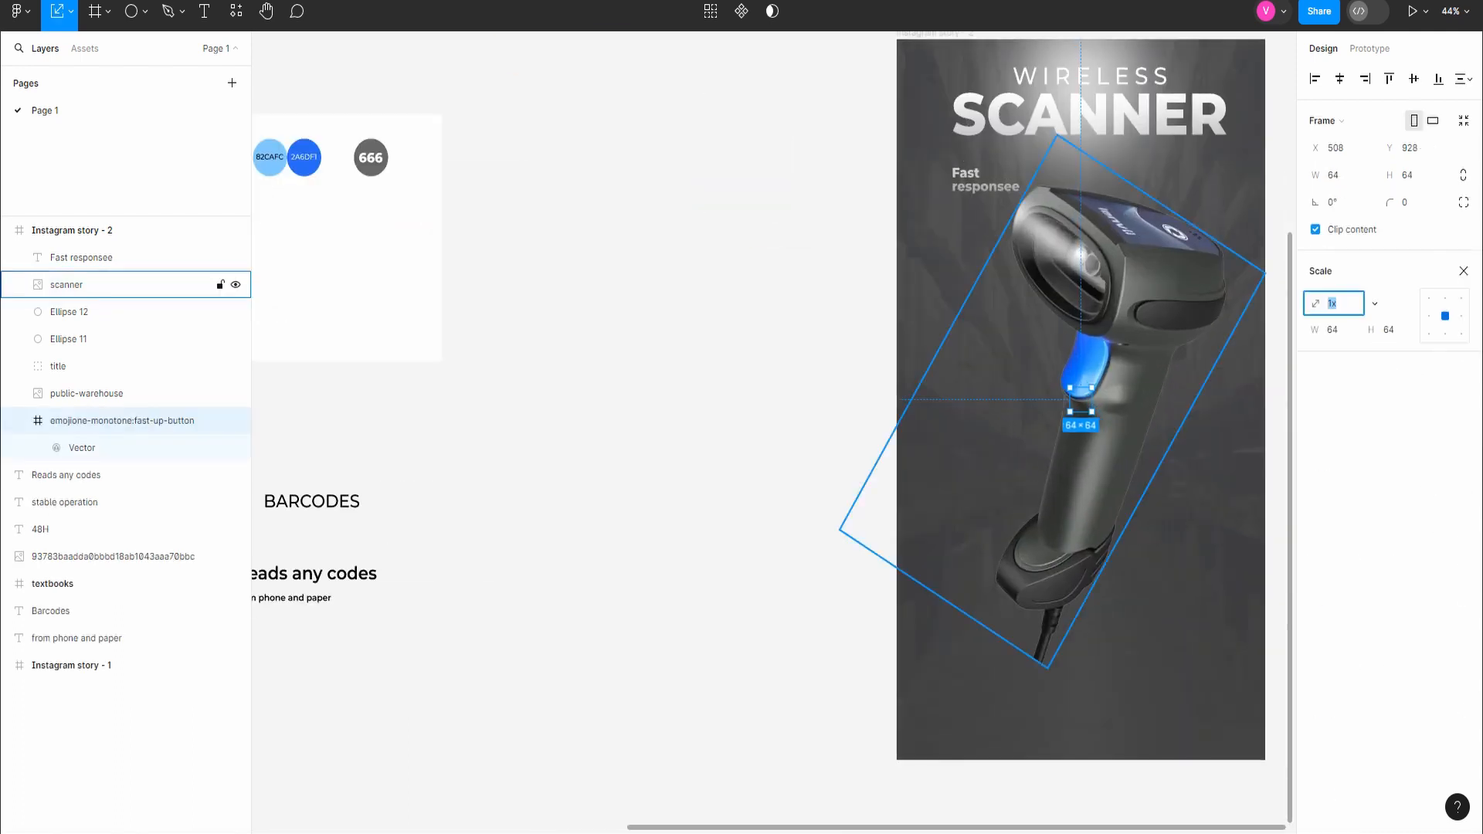
{"action": "left_click_drag", "start_coordinate": [1081, 399], "coordinate": [963, 212]}
{"action": "left_click", "coordinate": [19, 421]}
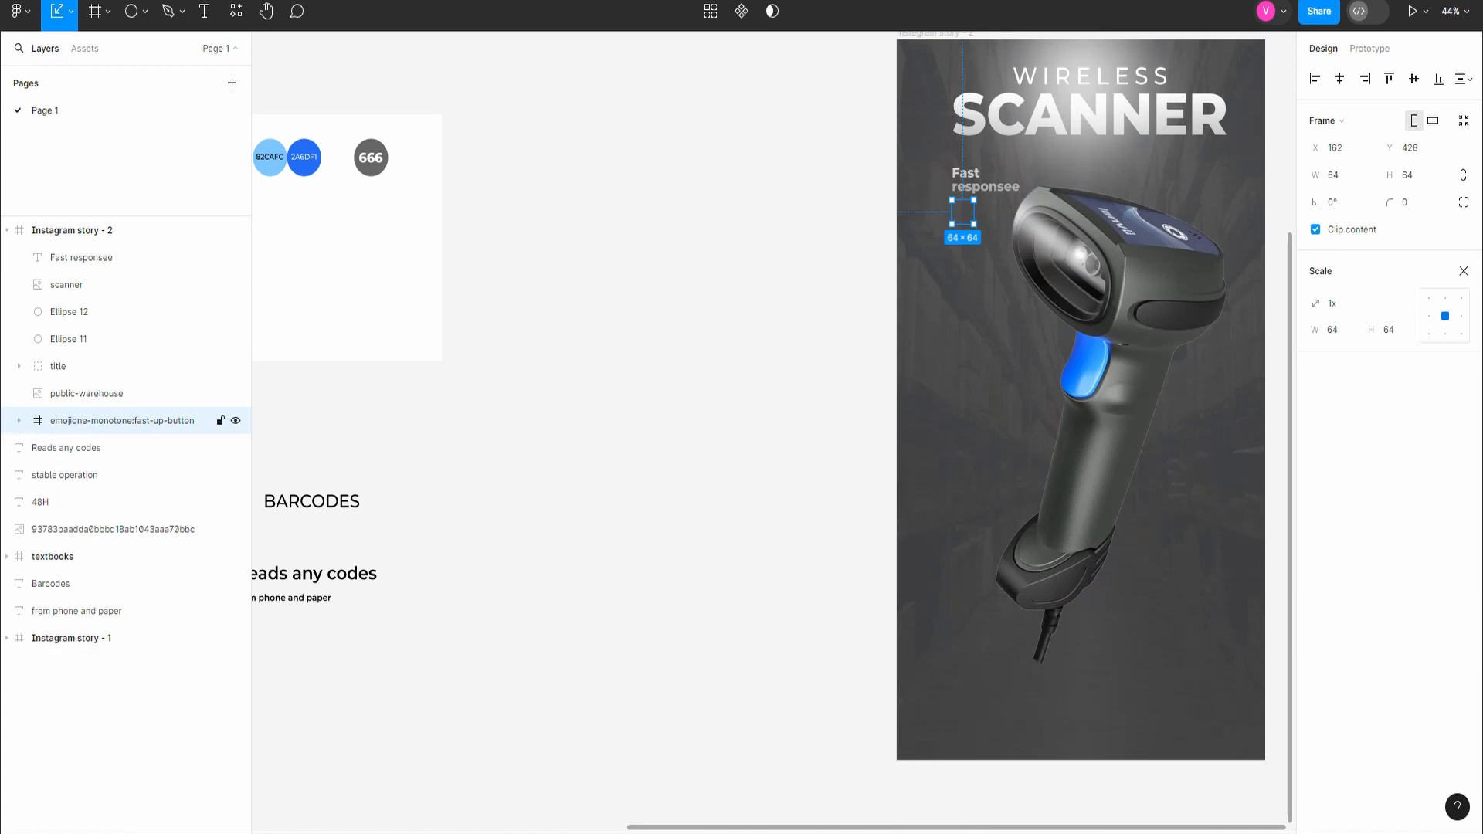
{"action": "left_click_drag", "start_coordinate": [85, 421], "coordinate": [85, 246]}
Step: Fill the fast-up-button icon's frame with 82CAFC, sampled from the light blue swatch
{"action": "left_click", "coordinate": [1369, 48]}
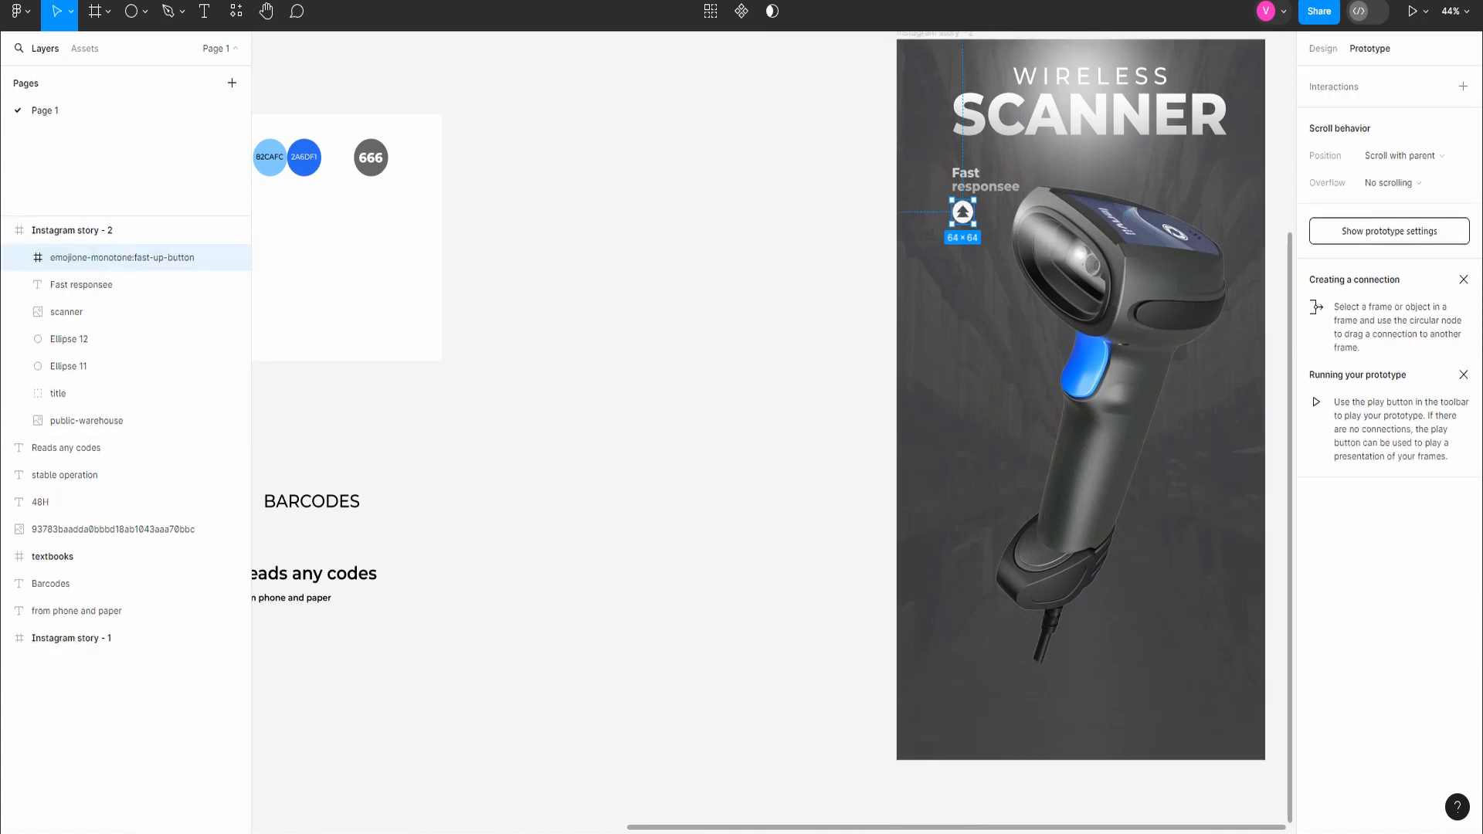
{"action": "left_click", "coordinate": [1323, 48]}
{"action": "left_click", "coordinate": [1316, 559]}
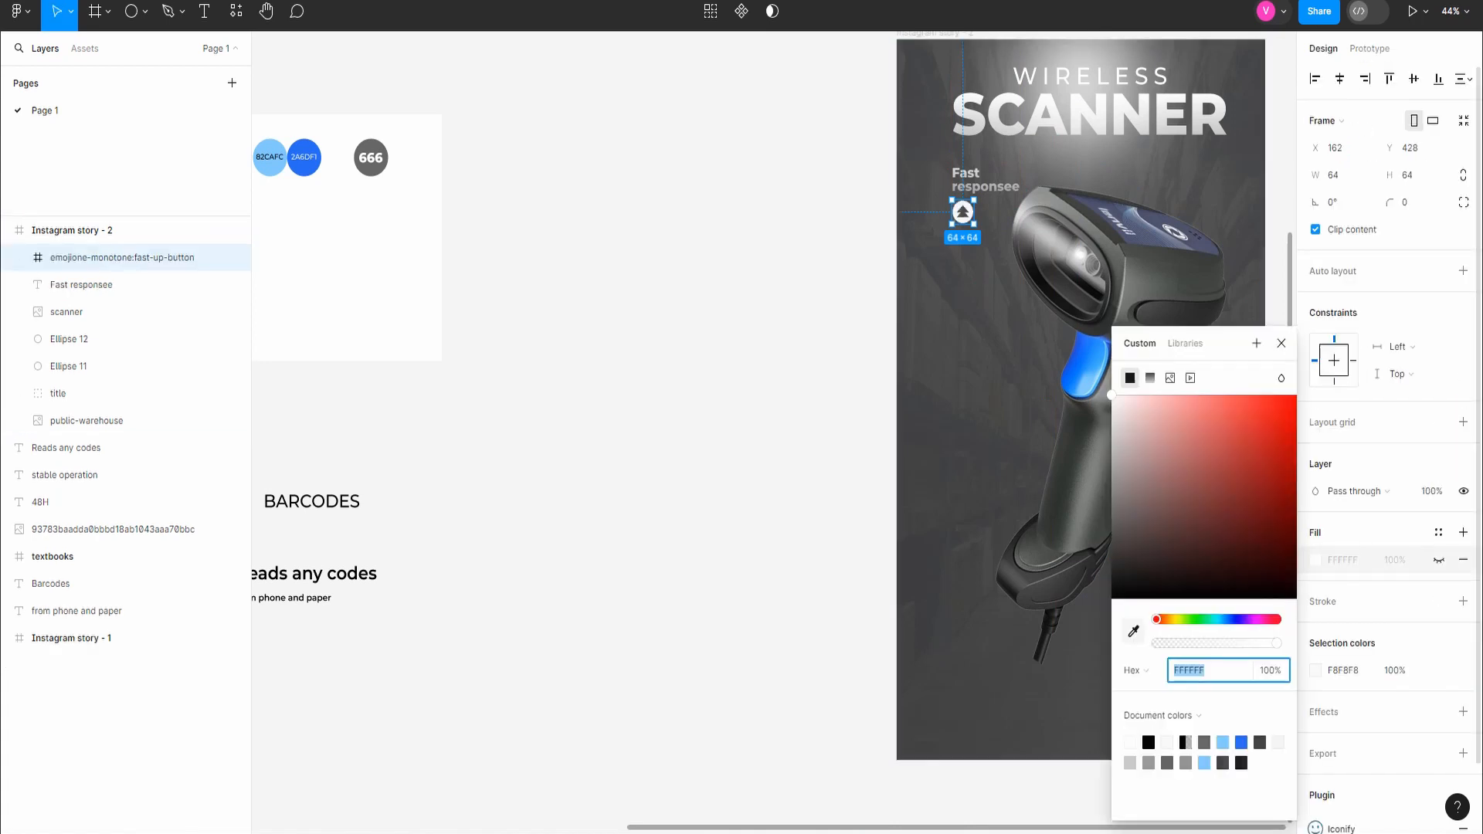
{"action": "left_click", "coordinate": [1133, 631]}
{"action": "key", "text": "Escape"}
{"action": "left_click", "coordinate": [1133, 631]}
{"action": "left_click", "coordinate": [270, 165]}
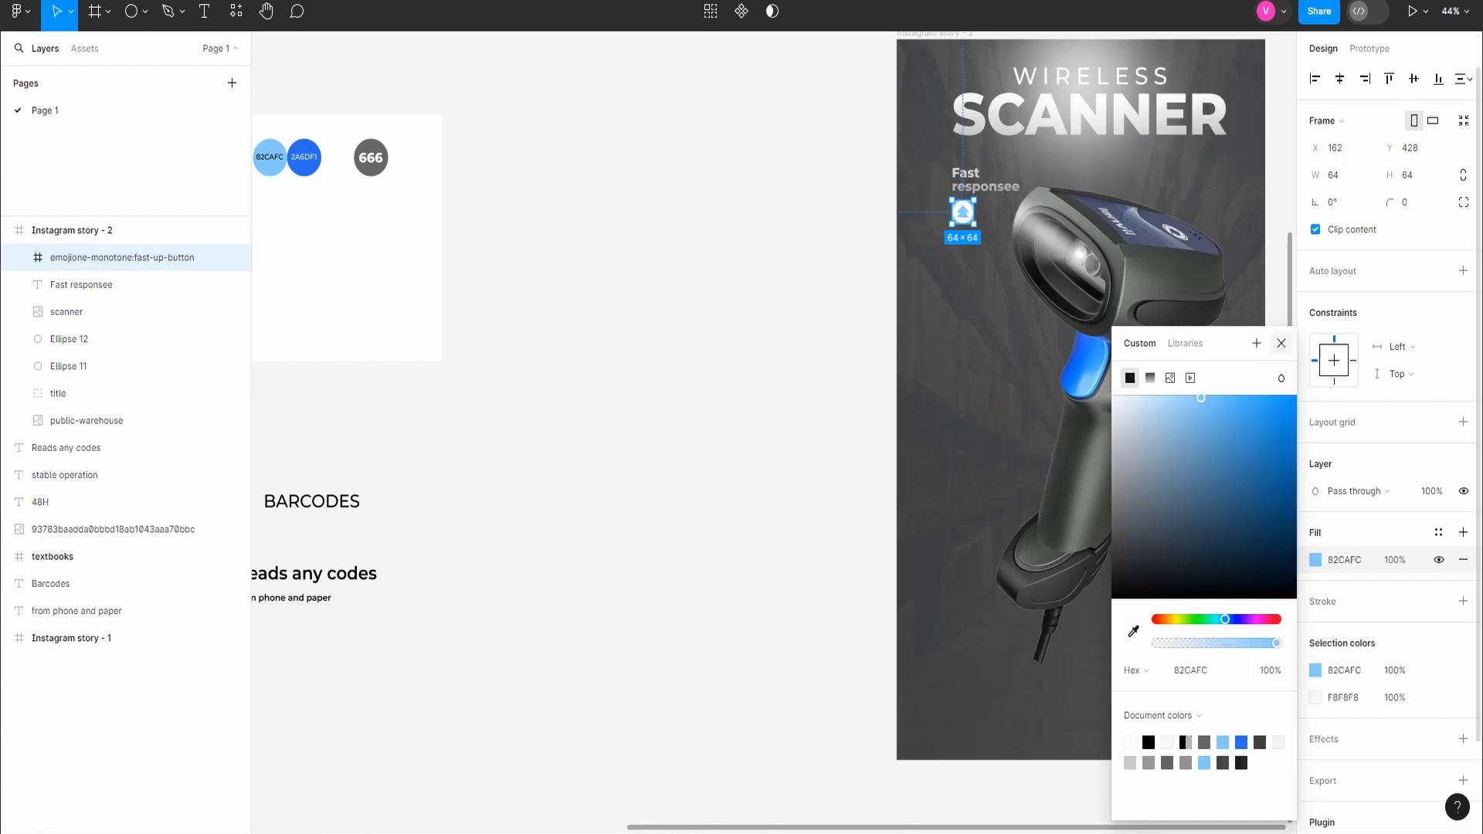
{"action": "left_click", "coordinate": [1281, 343]}
Step: Recolor the Vector inside the fast-up-button icon to 82CAFC, sampled from the light blue swatch
{"action": "left_click", "coordinate": [26, 257]}
{"action": "left_click", "coordinate": [81, 285]}
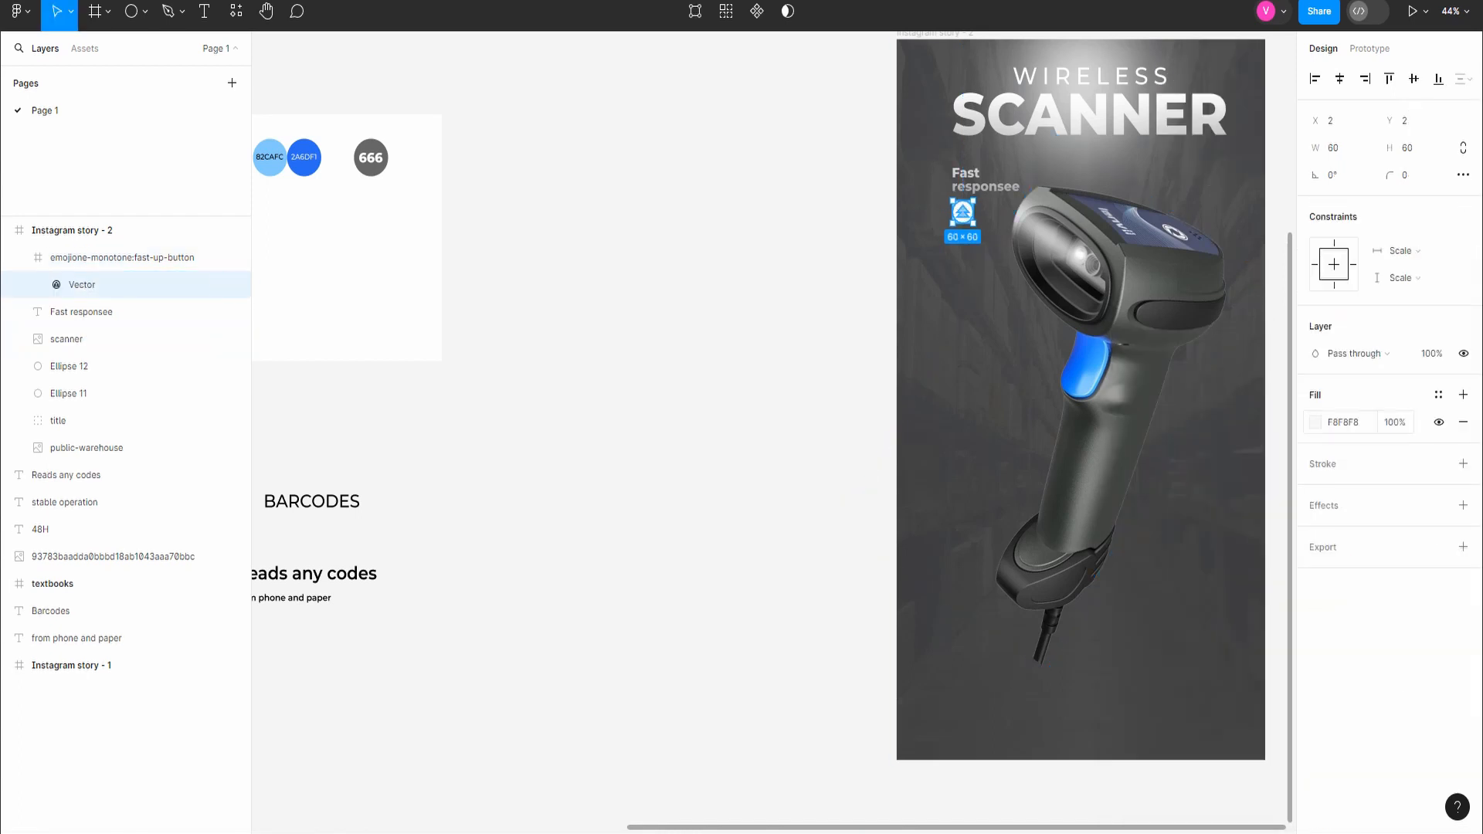
{"action": "left_click", "coordinate": [1315, 422]}
{"action": "left_click", "coordinate": [1133, 631]}
{"action": "left_click", "coordinate": [270, 157]}
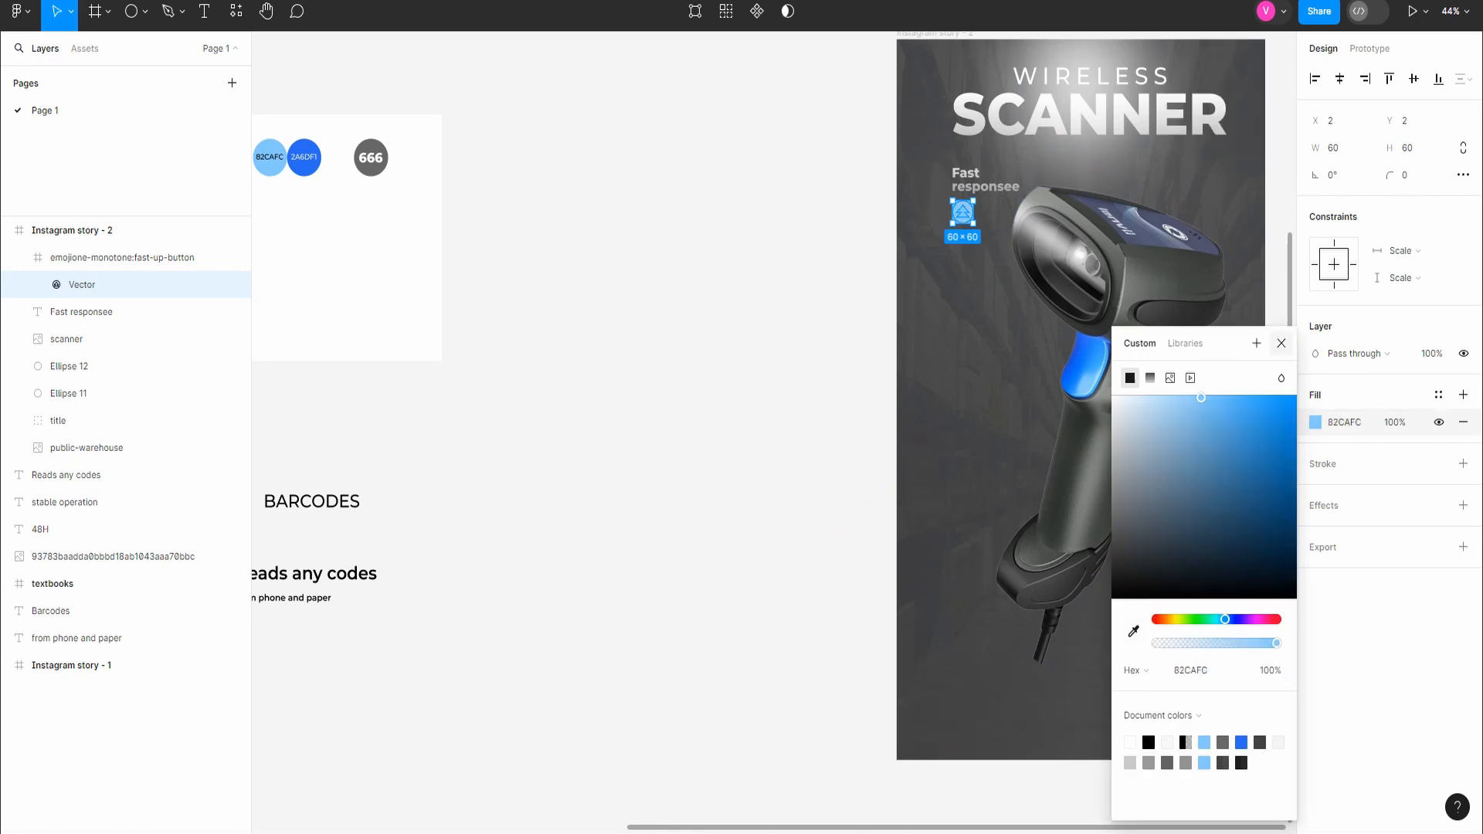
{"action": "left_click", "coordinate": [1281, 343]}
Step: Set the fill opacity of the fast-up-button icon's frame to 0%
{"action": "left_click", "coordinate": [122, 257]}
{"action": "left_click", "coordinate": [1395, 560]}
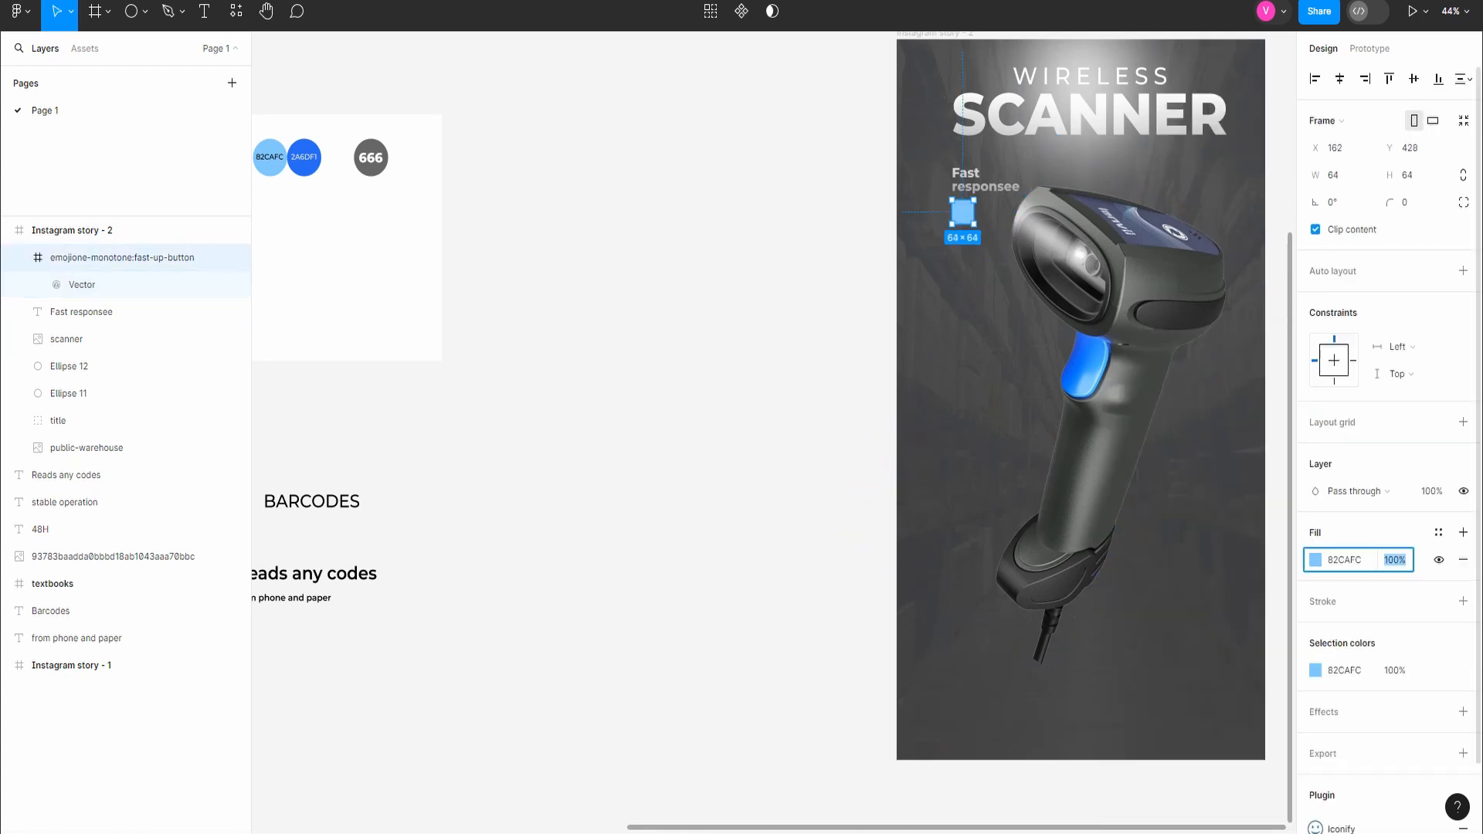
{"action": "type", "text": "0"}
{"action": "key", "text": "Return"}
{"action": "key", "text": "k"}
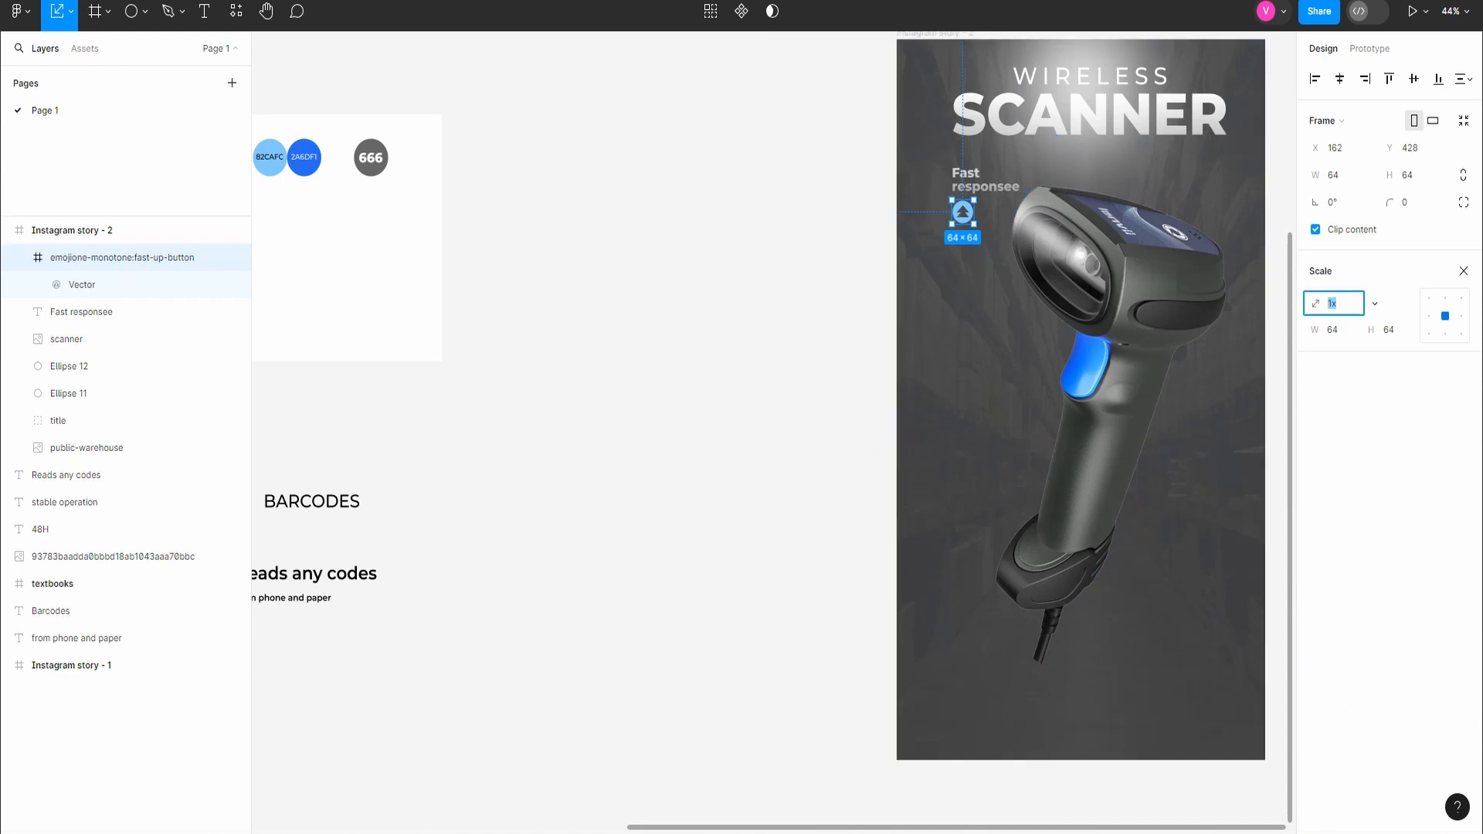
{"action": "left_click_drag", "start_coordinate": [974, 224], "coordinate": [990, 242]}
{"action": "key", "text": "ctrl+z"}
{"action": "left_click", "coordinate": [788, 272]}
{"action": "scroll", "coordinate": [788, 272], "scroll_direction": "down", "scroll_amount": 5}
{"action": "scroll", "coordinate": [788, 272], "scroll_direction": "up", "scroll_amount": 1}
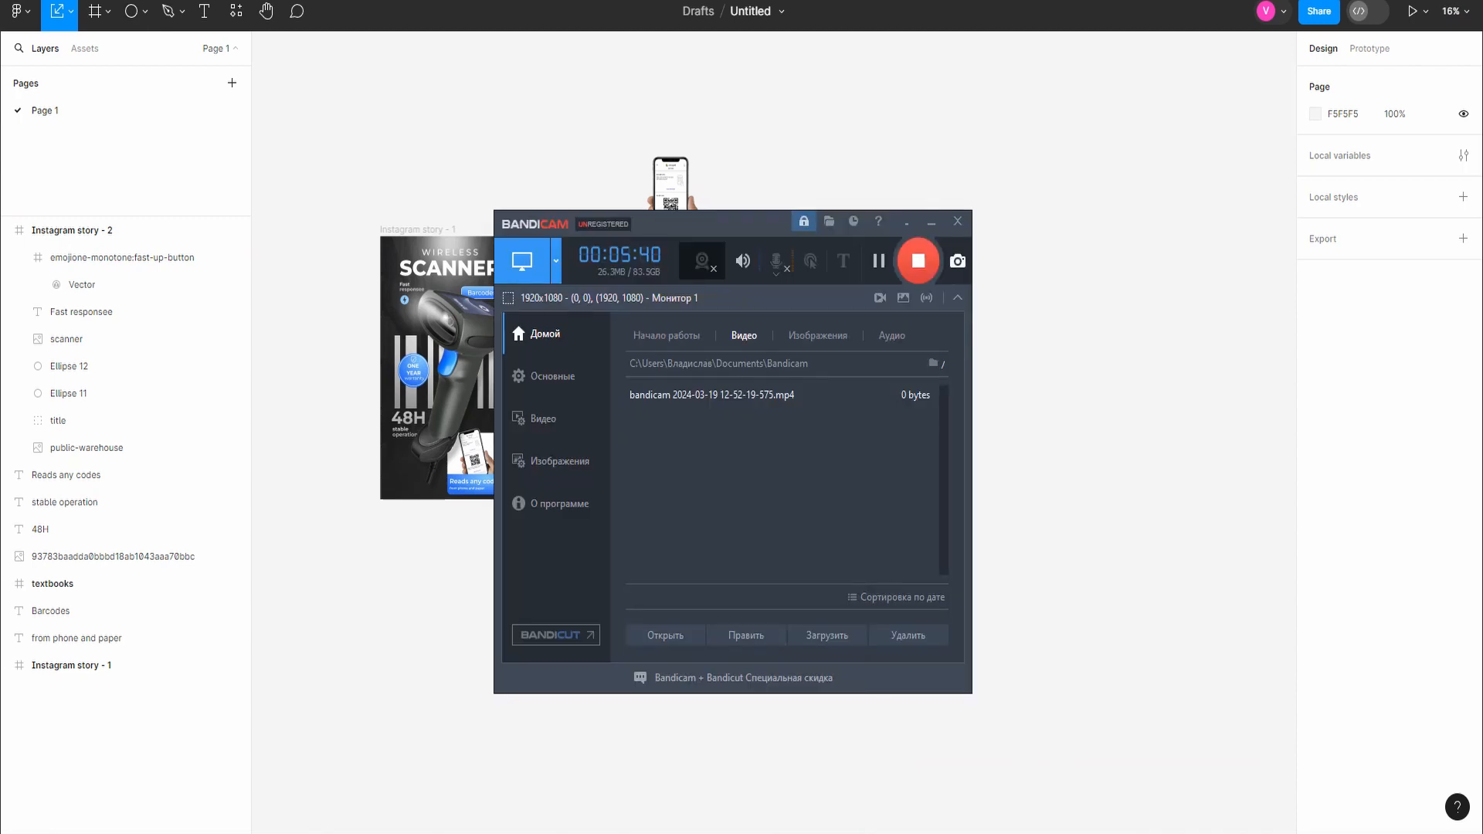
{"action": "scroll", "coordinate": [889, 321], "scroll_direction": "up", "scroll_amount": 3}
{"action": "scroll", "coordinate": [899, 352], "scroll_direction": "down", "scroll_amount": 2}
Step: Place a rectangle below the SCANNER title in Instagram story - 2 and set its height to 300
{"action": "left_click", "coordinate": [145, 11]}
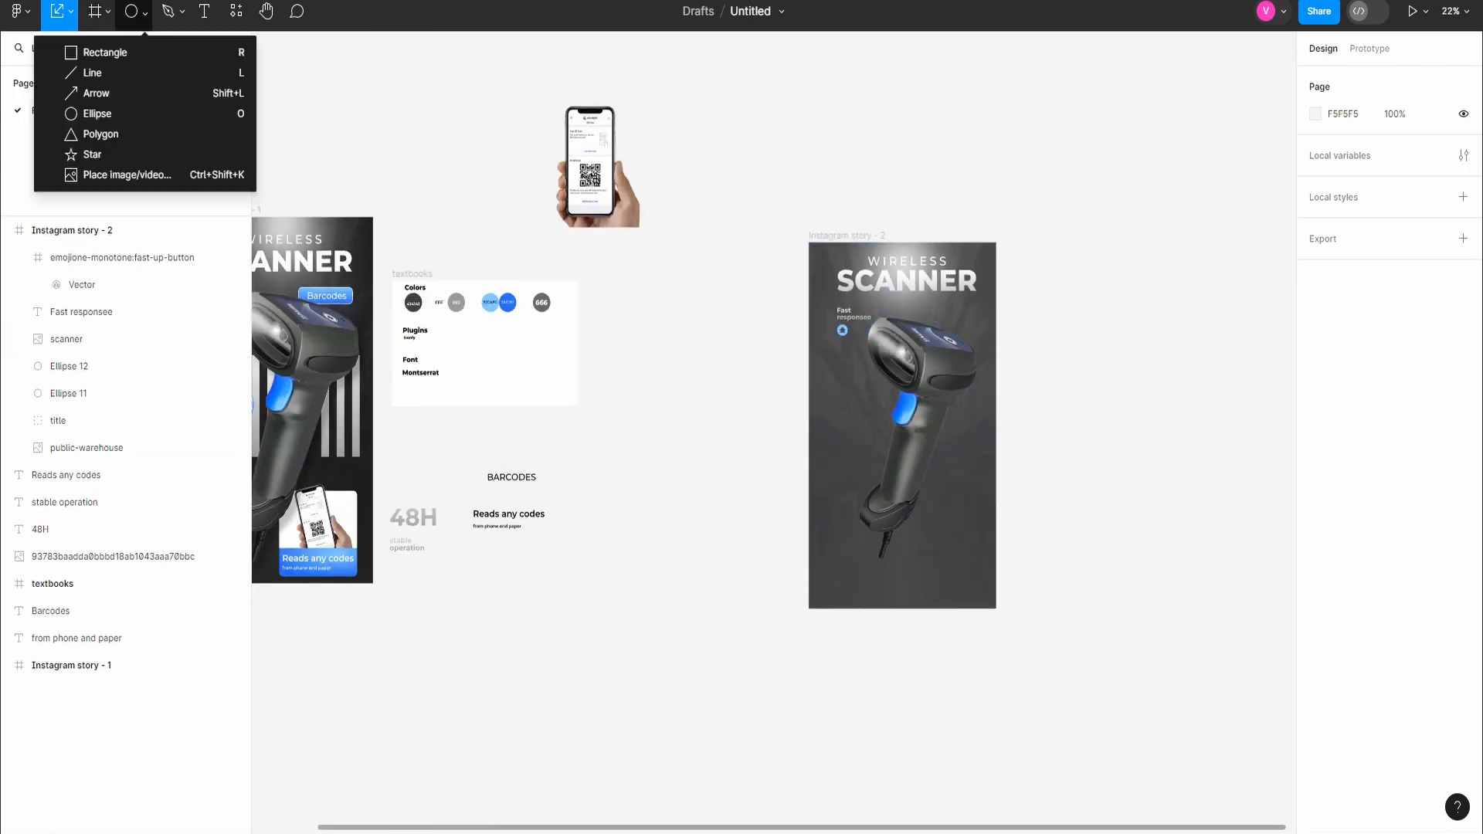
{"action": "left_click", "coordinate": [85, 53]}
{"action": "left_click", "coordinate": [940, 313]}
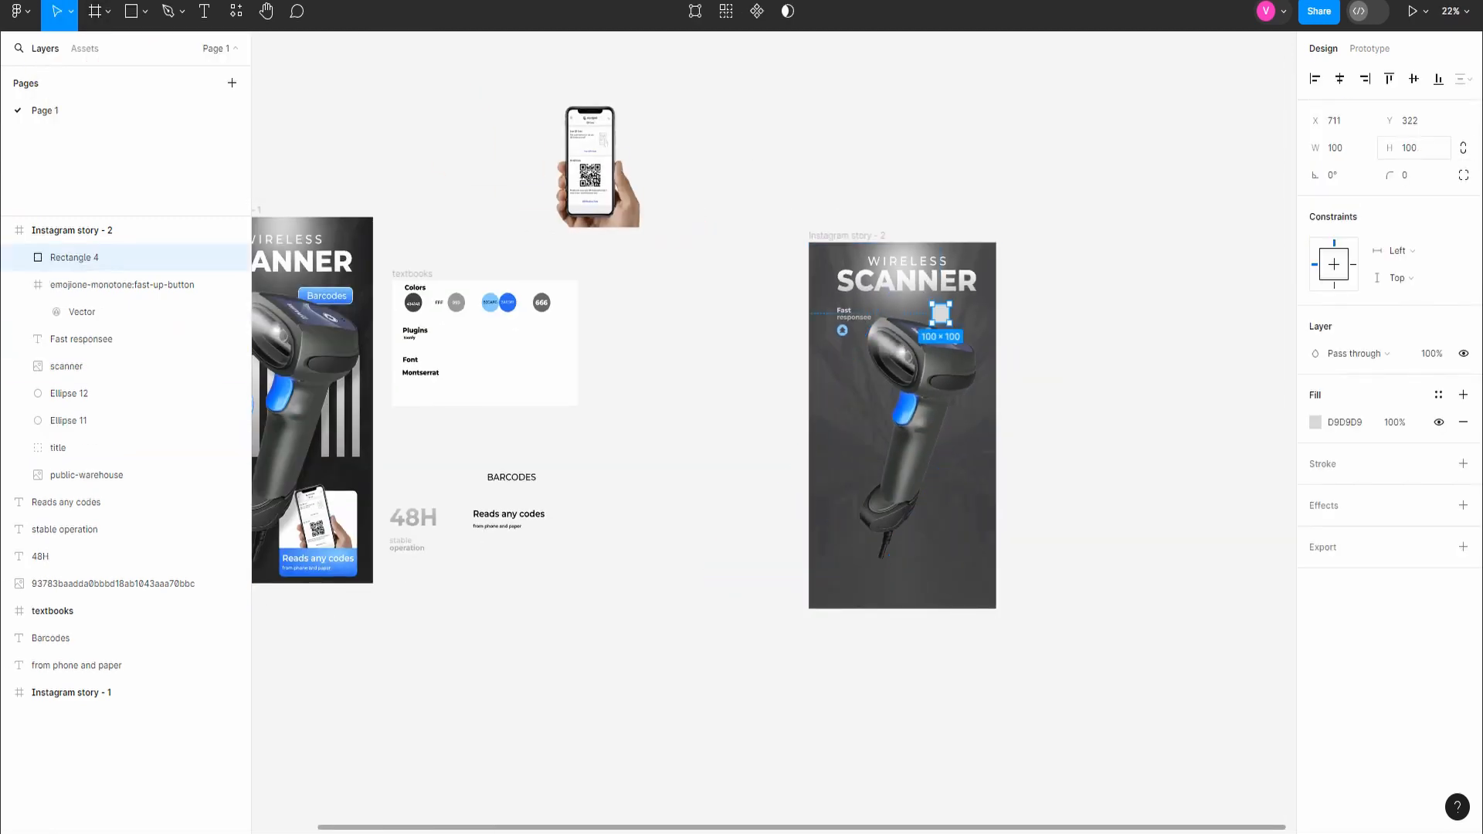
{"action": "left_click", "coordinate": [1414, 148]}
{"action": "type", "text": "300"}
{"action": "key", "text": "Return"}
Step: Set the rectangle's height to 75 and its width to 300
{"action": "left_click", "coordinate": [1413, 147]}
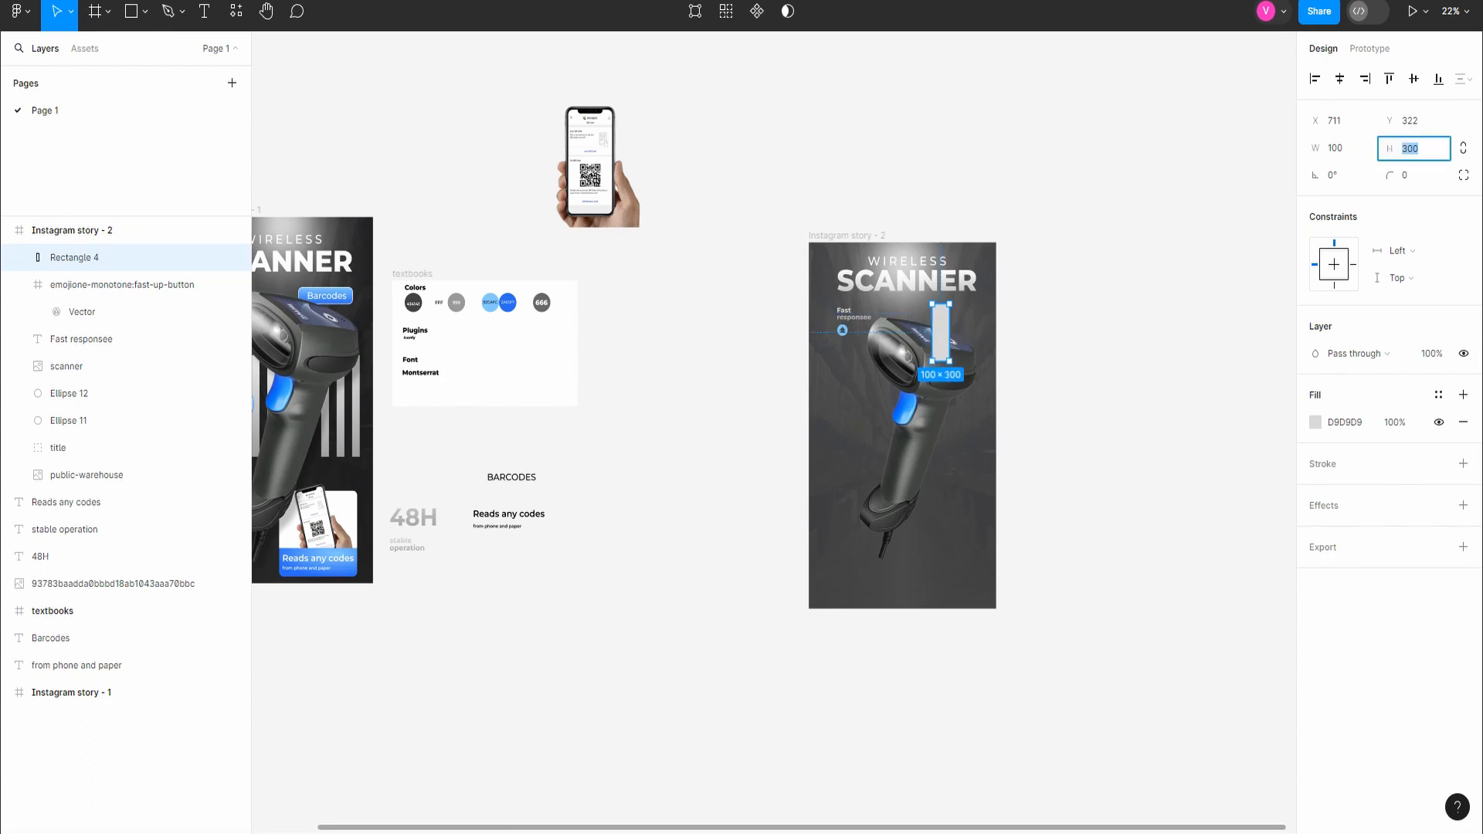
{"action": "type", "text": "75"}
{"action": "key", "text": "Return"}
{"action": "left_click", "coordinate": [1340, 147]}
{"action": "type", "text": "300"}
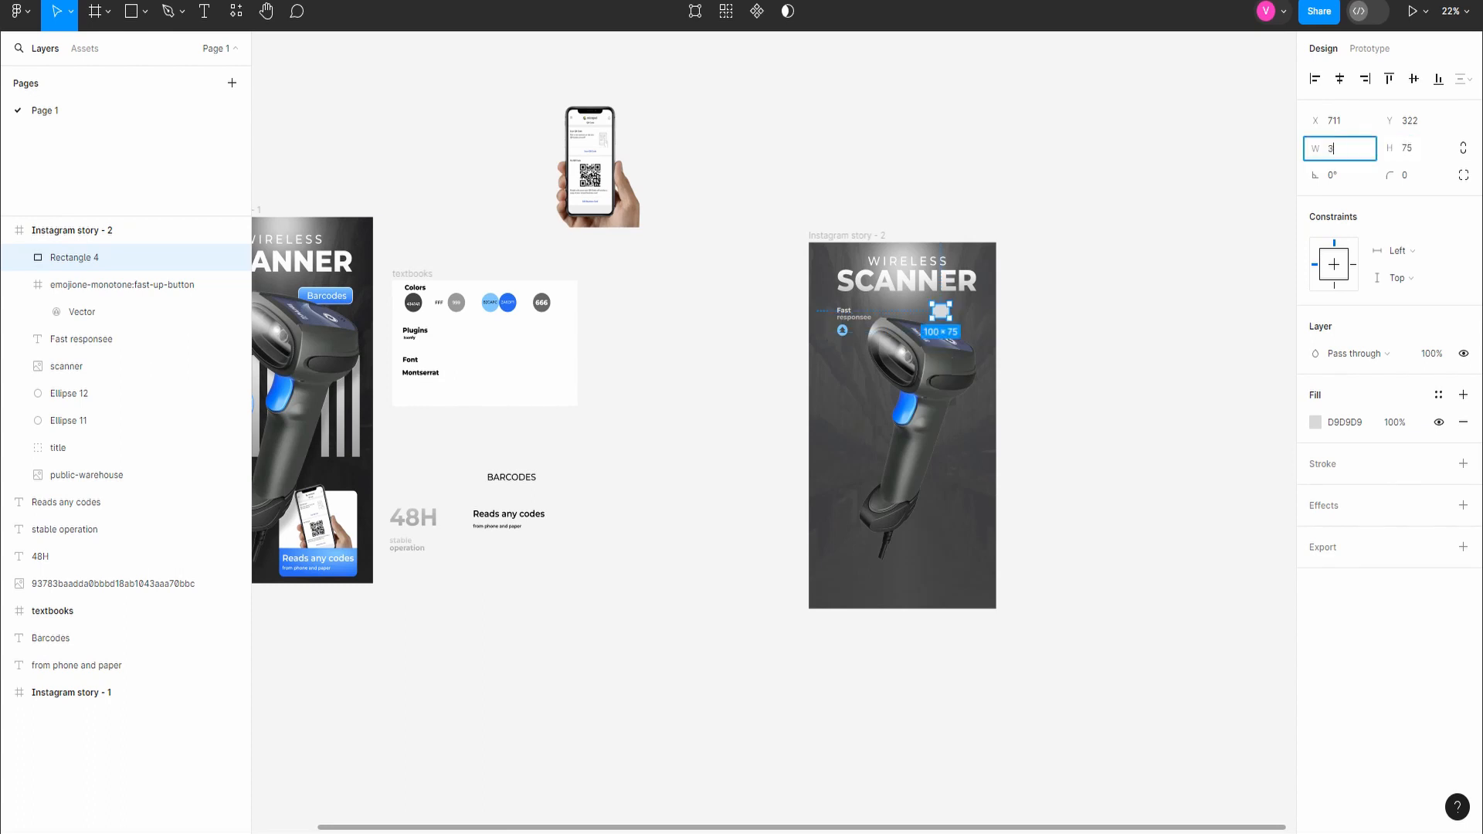
{"action": "key", "text": "Return"}
Step: Set the rectangle's height to 100 and move it to X 671, Y 300
{"action": "left_click", "coordinate": [1413, 148]}
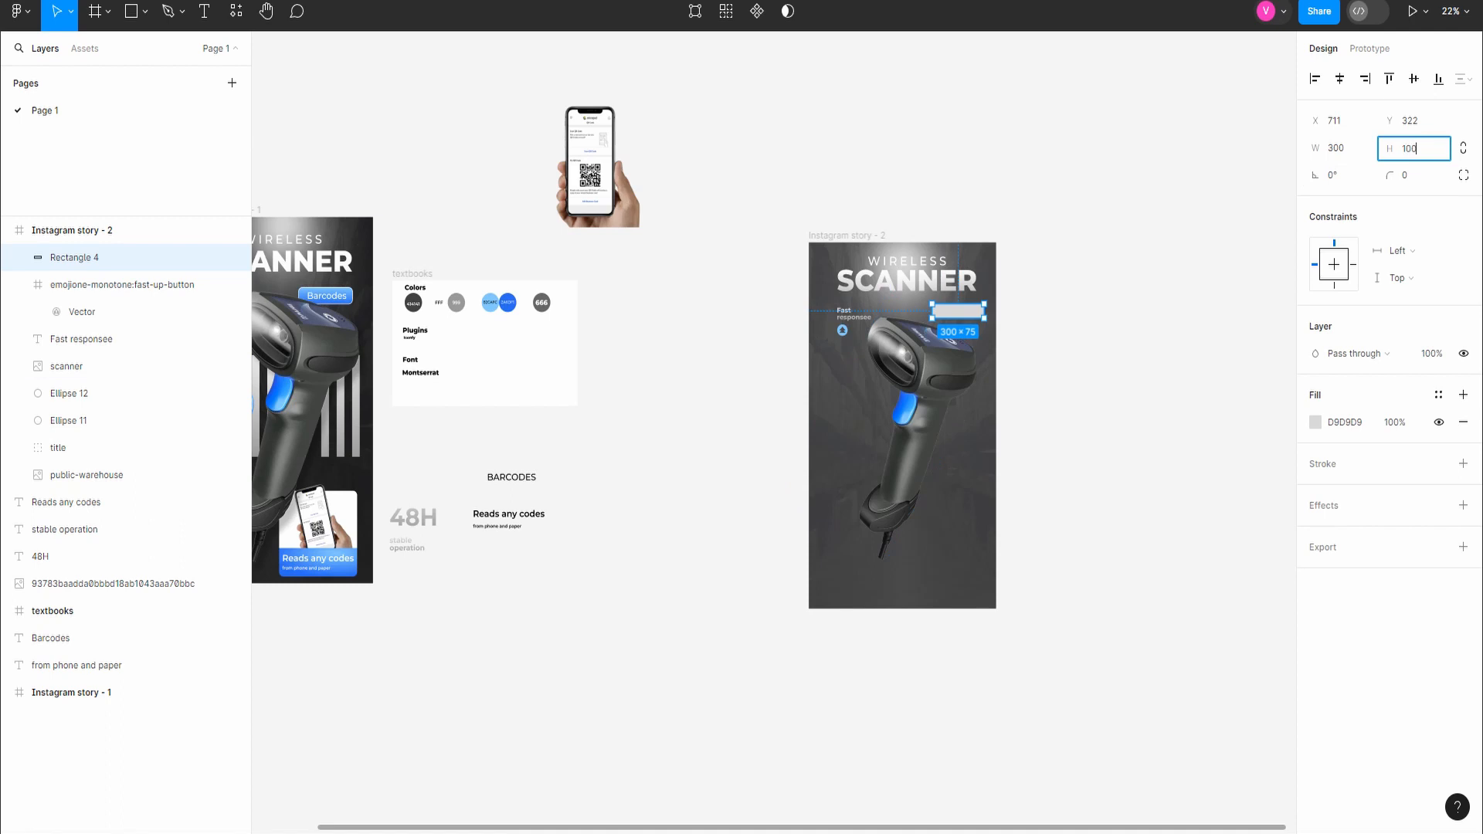
{"action": "key", "text": "Return"}
{"action": "scroll", "coordinate": [998, 297], "scroll_direction": "up", "scroll_amount": 4}
{"action": "left_click_drag", "start_coordinate": [944, 348], "coordinate": [927, 339]}
{"action": "scroll", "coordinate": [940, 361], "scroll_direction": "down", "scroll_amount": 3}
{"action": "scroll", "coordinate": [941, 359], "scroll_direction": "down", "scroll_amount": 2}
Step: Widen the rectangle to 350 and move it to X 621, Y 287, in line with the title's right edge
{"action": "left_click", "coordinate": [1329, 148]}
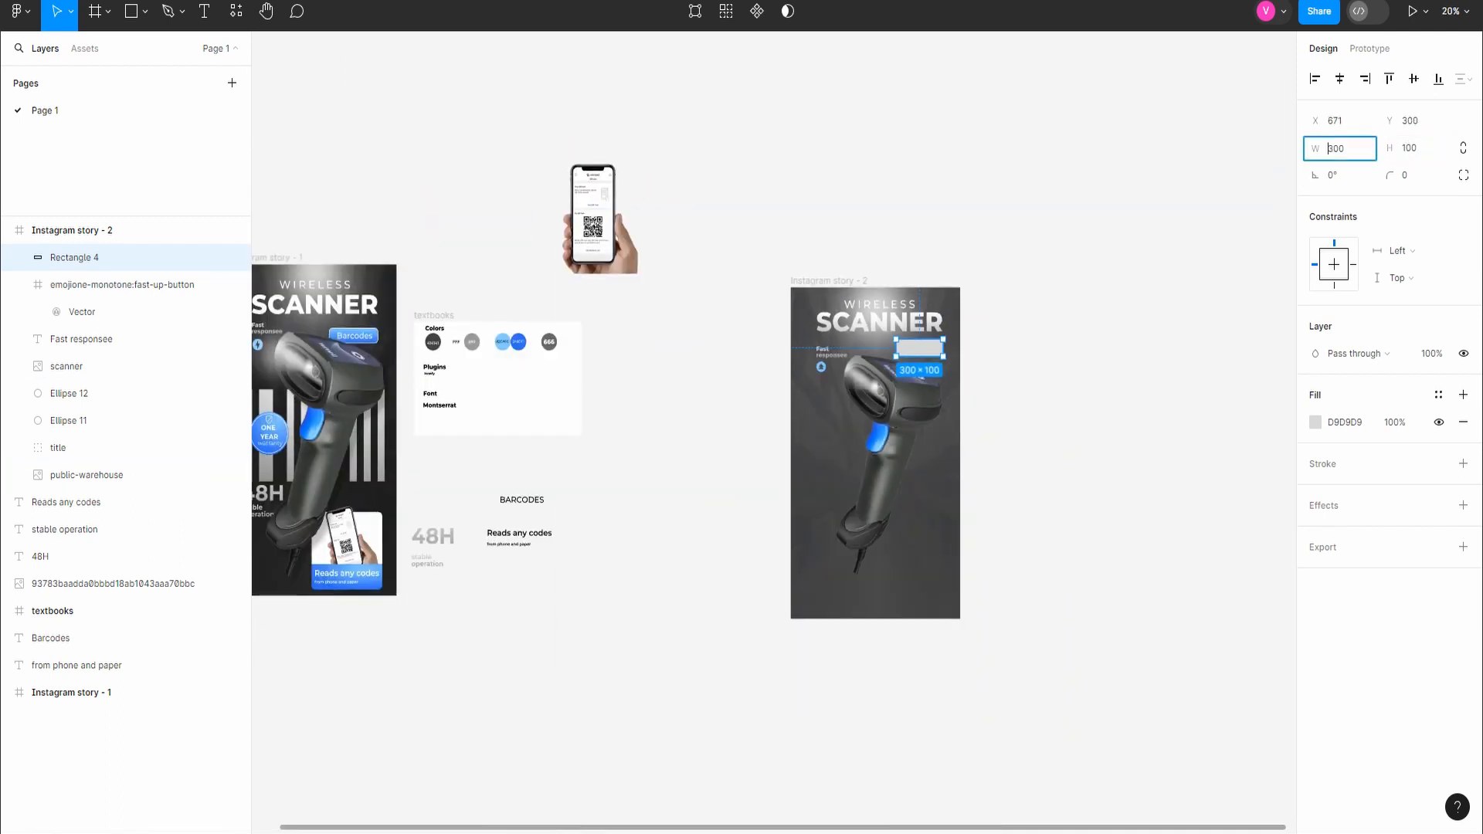
{"action": "type", "text": "350"}
{"action": "key", "text": "Return"}
{"action": "scroll", "coordinate": [985, 300], "scroll_direction": "up", "scroll_amount": 5}
{"action": "left_click_drag", "start_coordinate": [790, 449], "coordinate": [764, 447]}
{"action": "left_click_drag", "start_coordinate": [765, 446], "coordinate": [765, 443]}
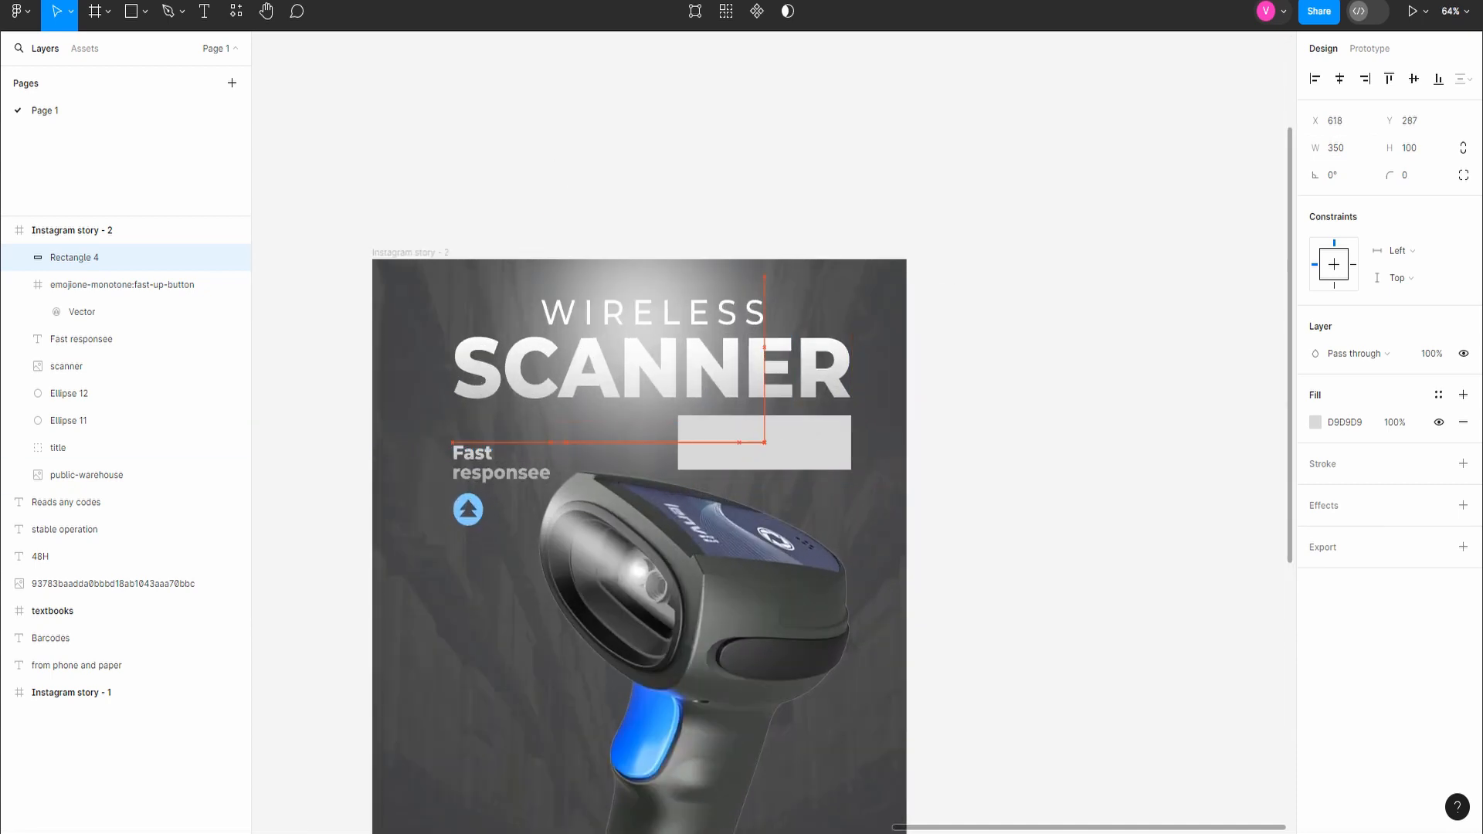
Step: Fill the rectangle with 82CAFC, sampled from the light blue swatch in the textbooks frame
{"action": "scroll", "coordinate": [815, 434], "scroll_direction": "down", "scroll_amount": 1}
{"action": "scroll", "coordinate": [815, 434], "scroll_direction": "down", "scroll_amount": 5}
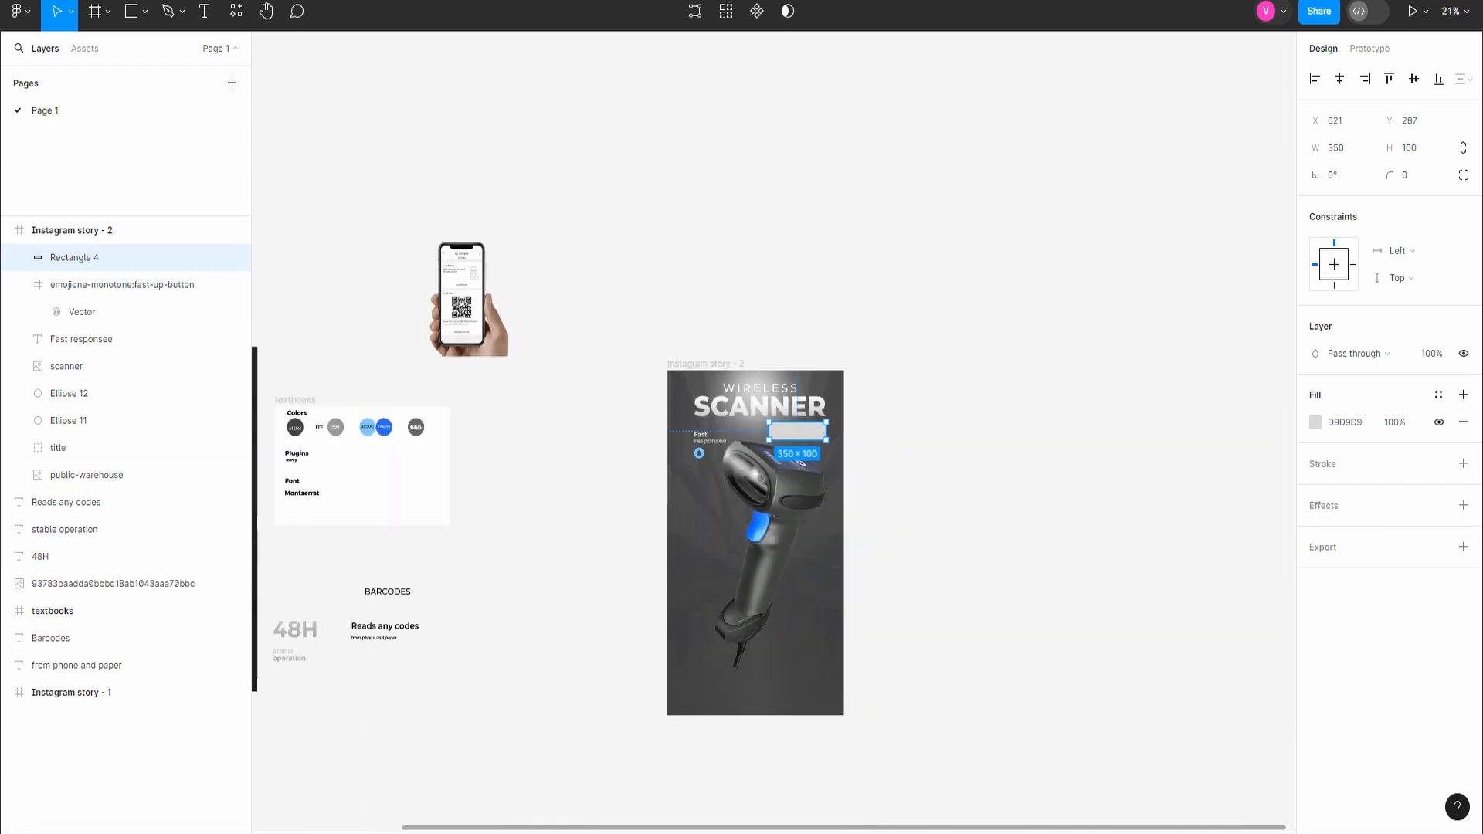
{"action": "scroll", "coordinate": [624, 541], "scroll_direction": "up", "scroll_amount": 3}
{"action": "scroll", "coordinate": [1113, 452], "scroll_direction": "down", "scroll_amount": 3}
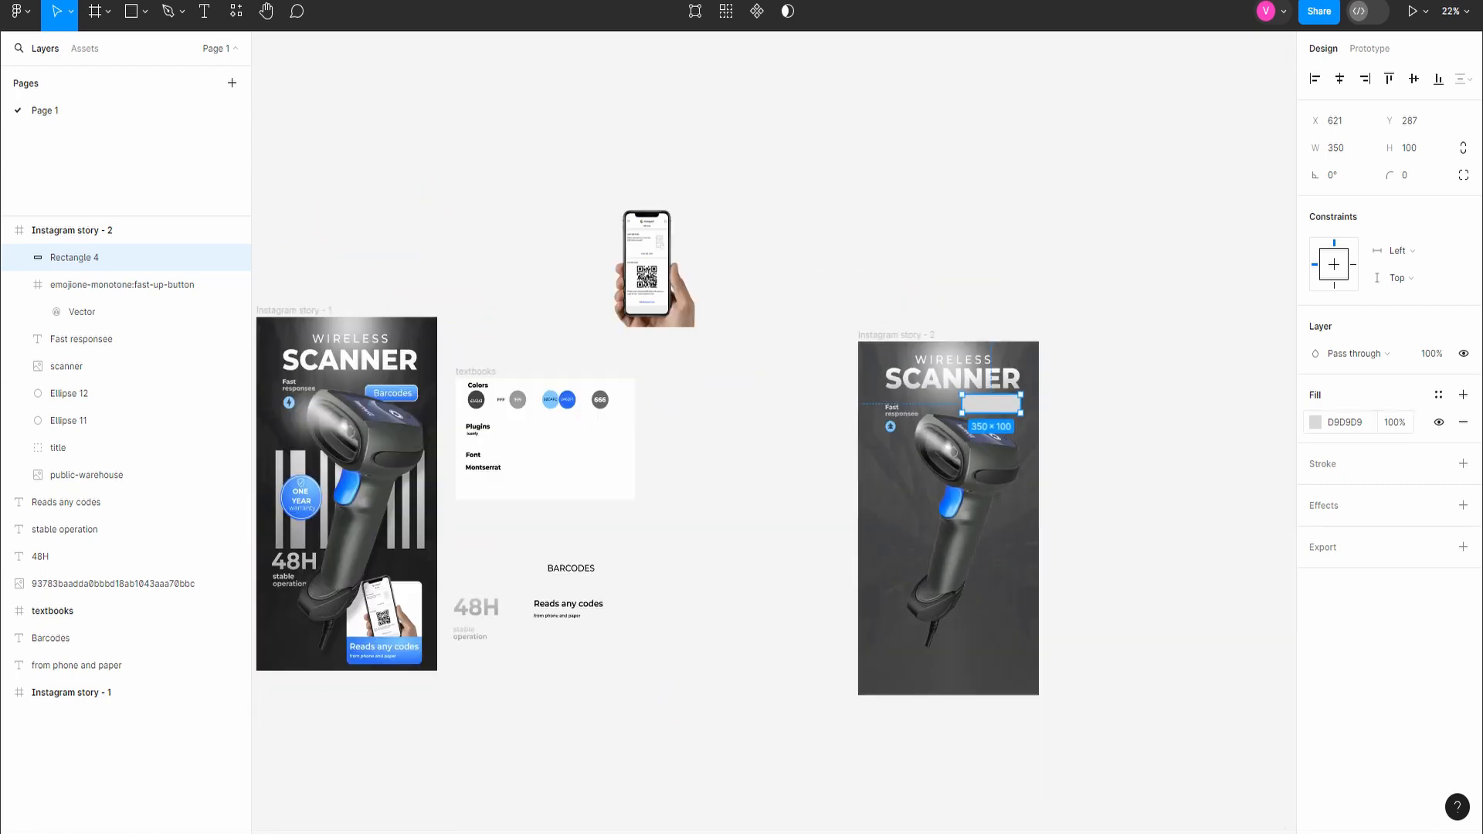
{"action": "left_click", "coordinate": [1316, 422]}
{"action": "left_click", "coordinate": [1133, 631]}
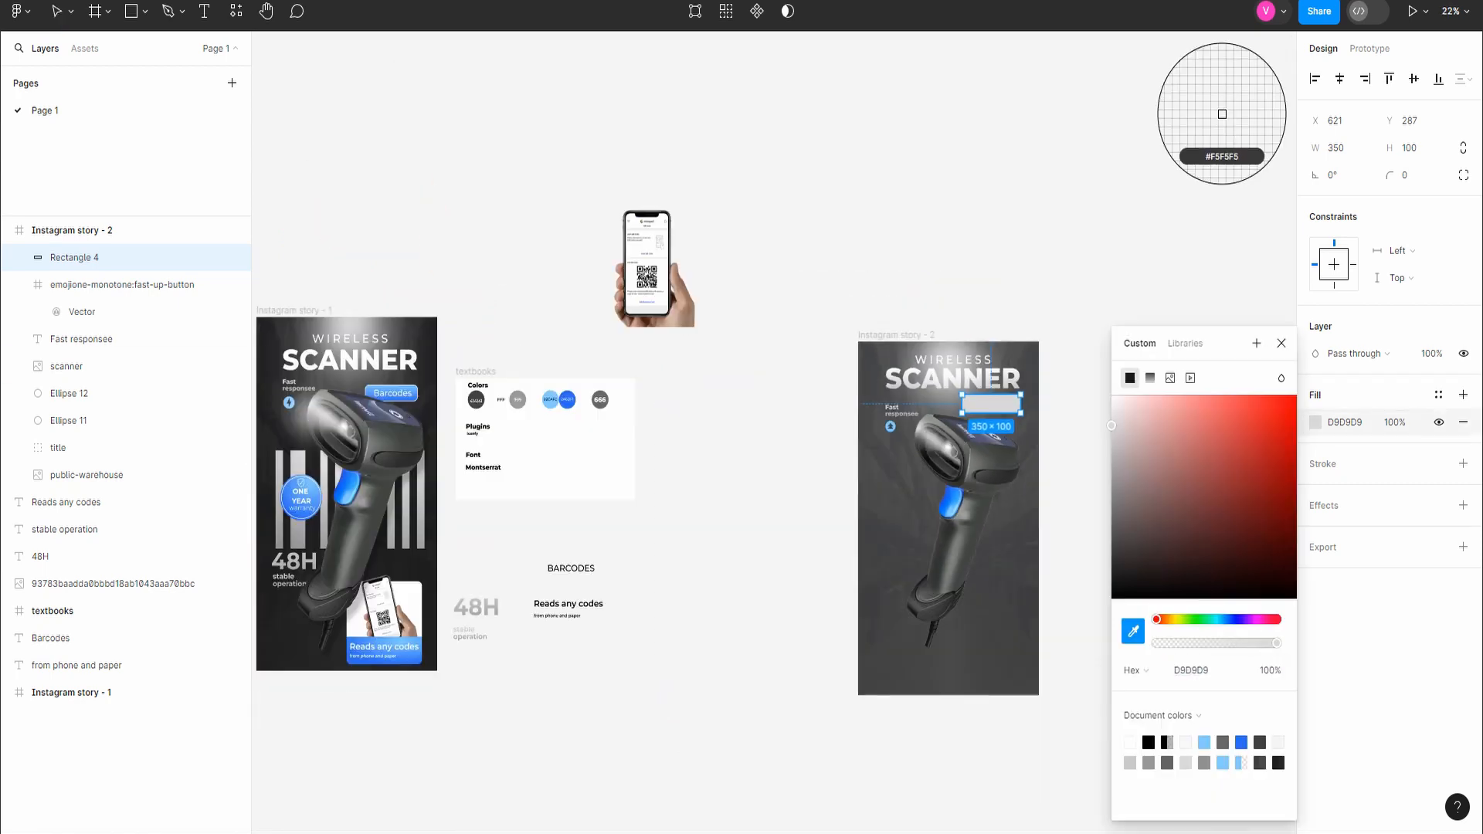
{"action": "left_click", "coordinate": [550, 399]}
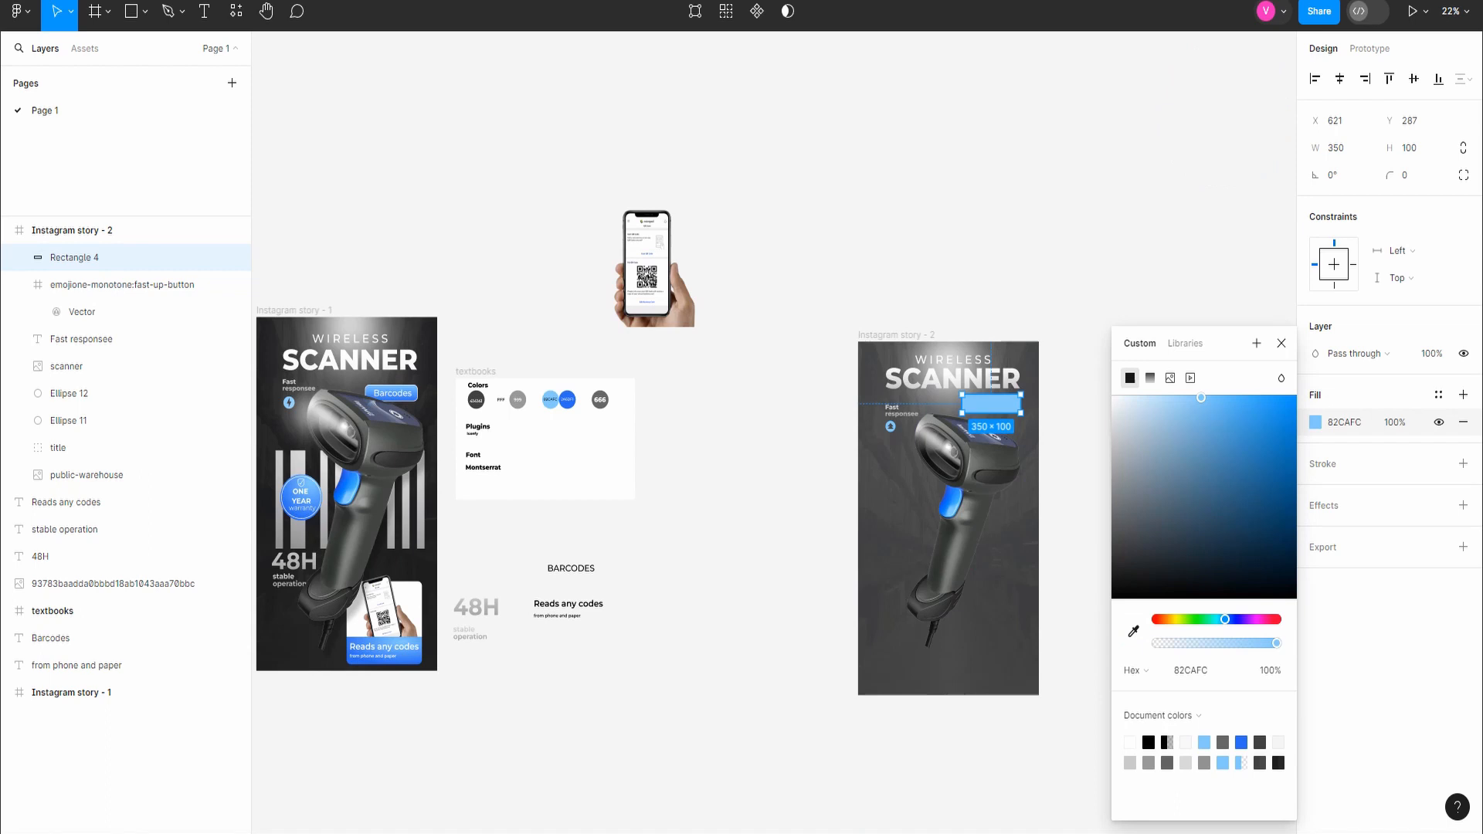
Step: Change the rectangle's fill to a linear gradient from 82CAFC to 2A6DF1, sampling both colors from the swatches
{"action": "left_click", "coordinate": [1150, 378]}
{"action": "left_click", "coordinate": [1133, 632]}
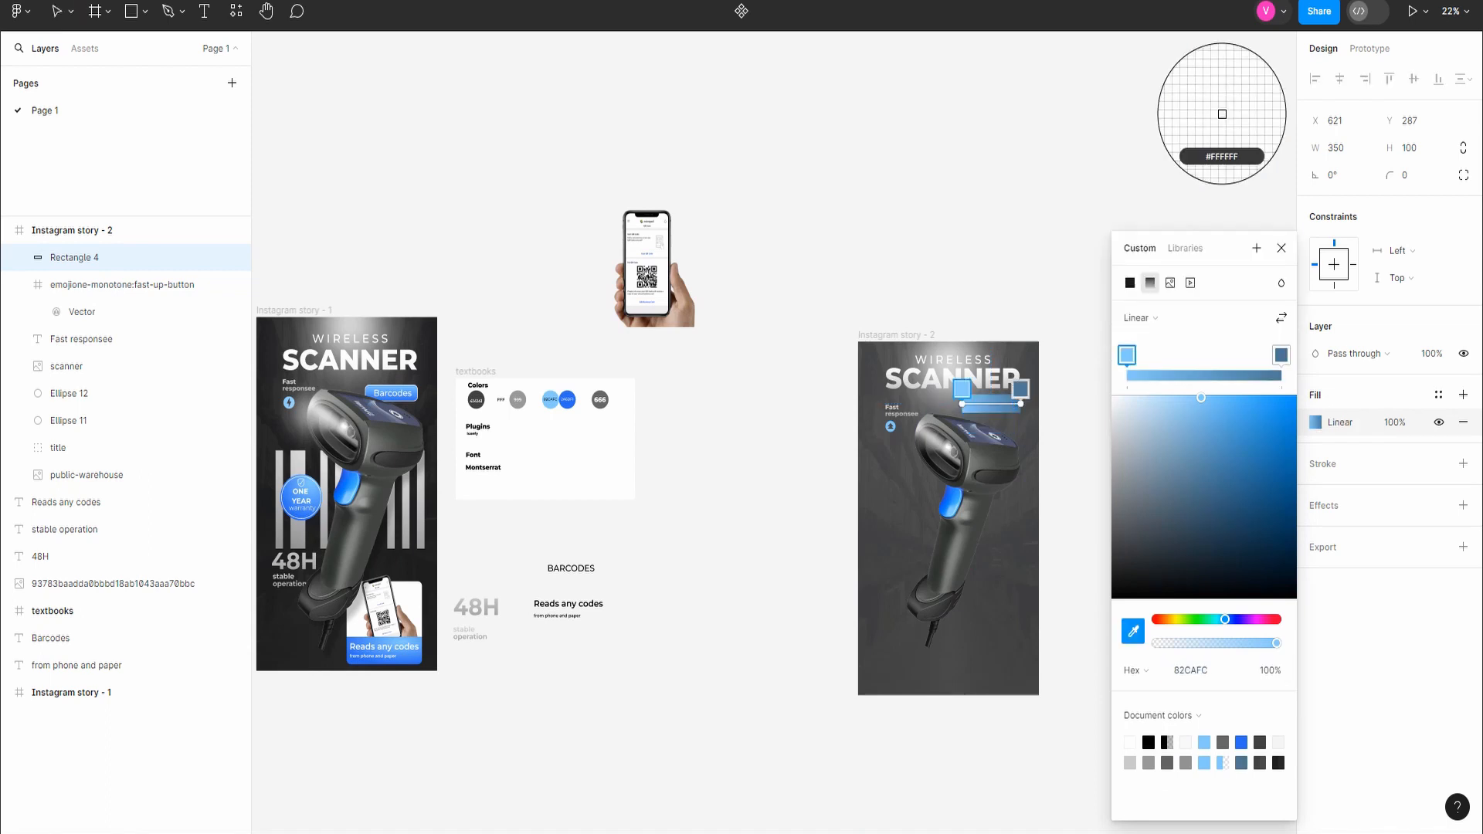
{"action": "left_click", "coordinate": [567, 396]}
{"action": "left_click", "coordinate": [1282, 355]}
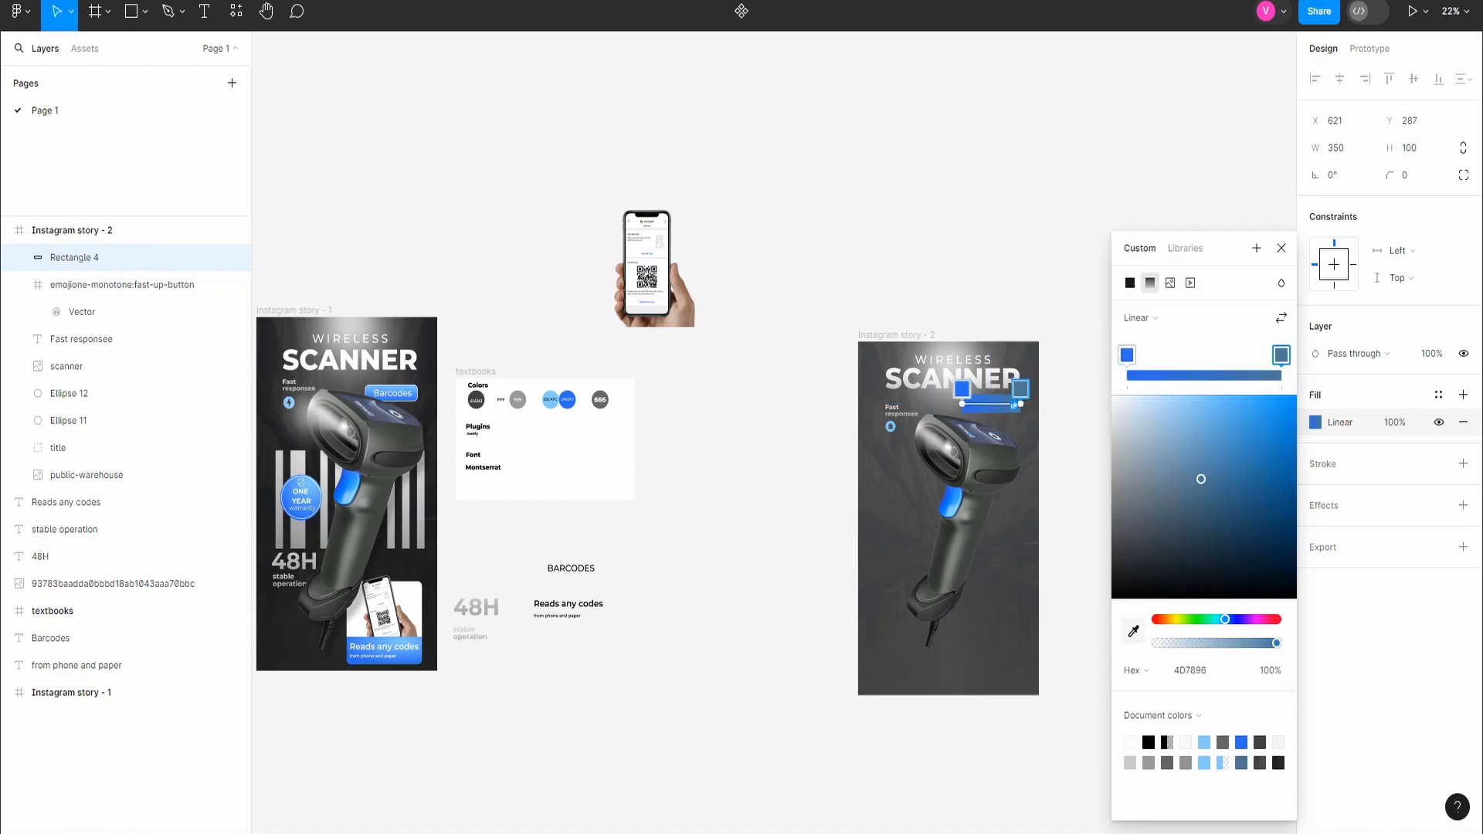
{"action": "left_click", "coordinate": [1133, 632]}
{"action": "left_click", "coordinate": [567, 401]}
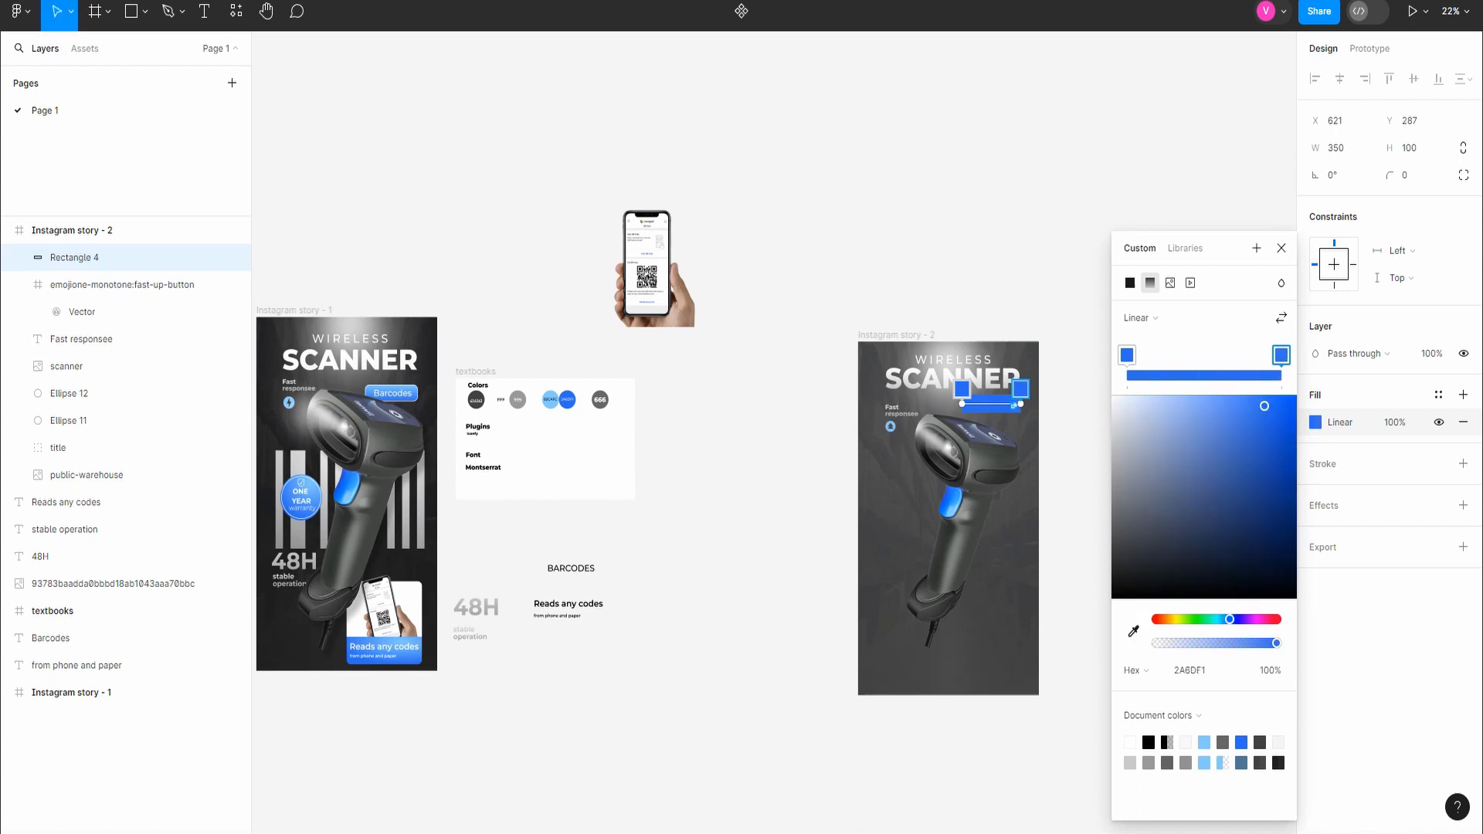
{"action": "left_click", "coordinate": [1133, 632]}
{"action": "left_click", "coordinate": [548, 396]}
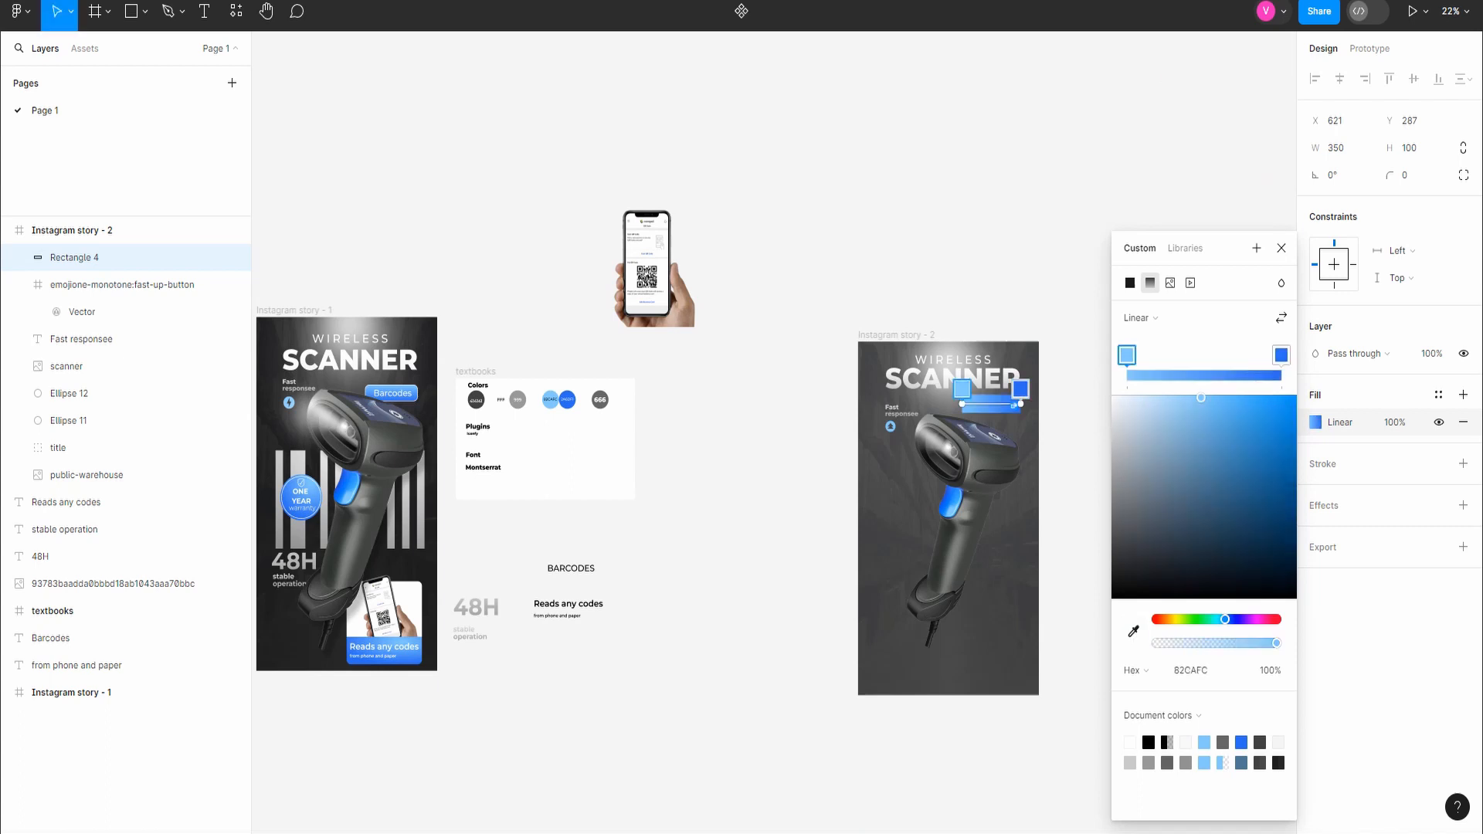
Step: Turn the rectangle's gradient vertical with light blue at the top and set its corner radius to 50
{"action": "scroll", "coordinate": [1012, 404], "scroll_direction": "up", "scroll_amount": 5}
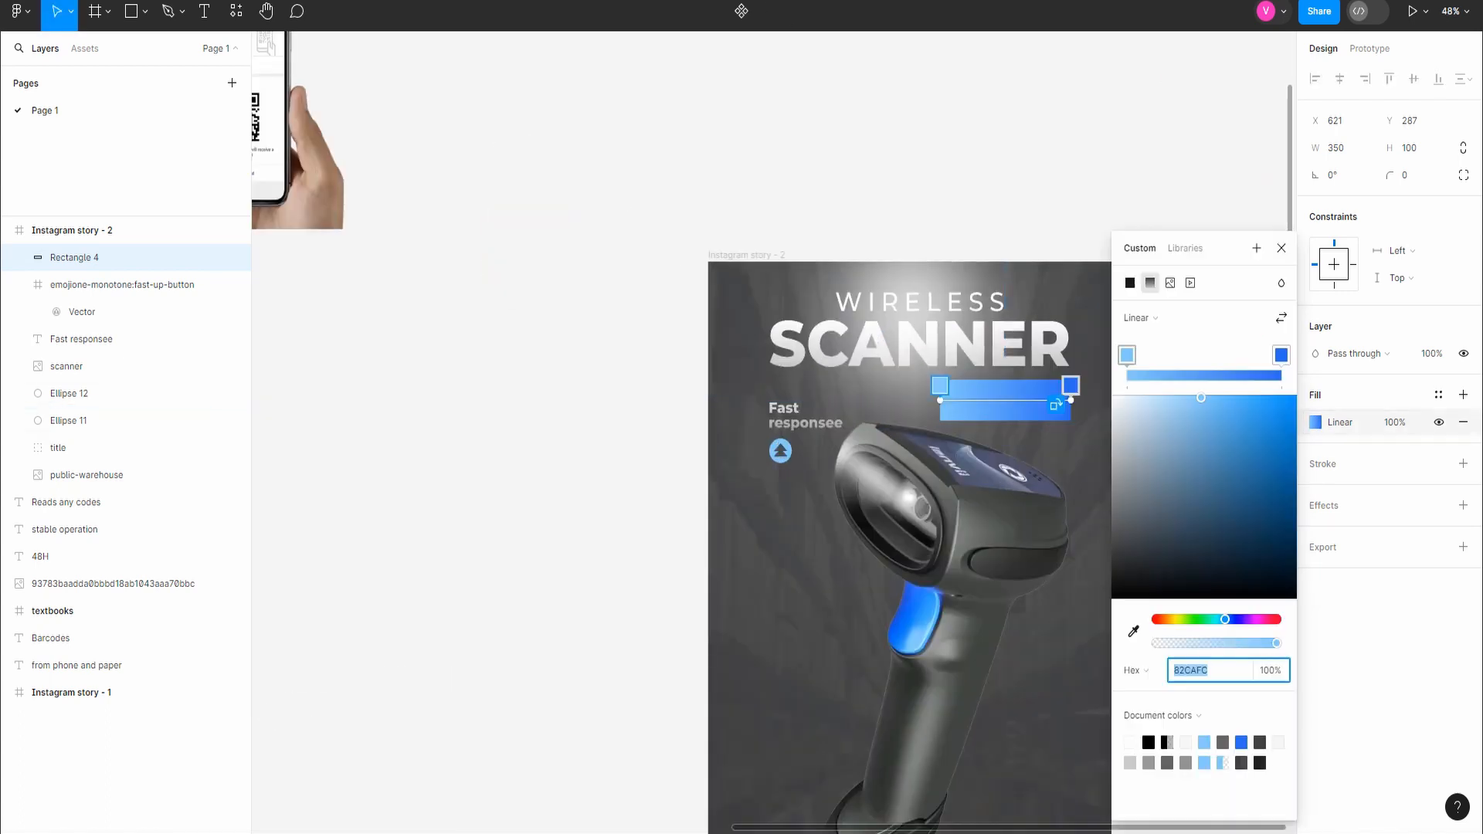
{"action": "left_click_drag", "start_coordinate": [971, 388], "coordinate": [1005, 425]}
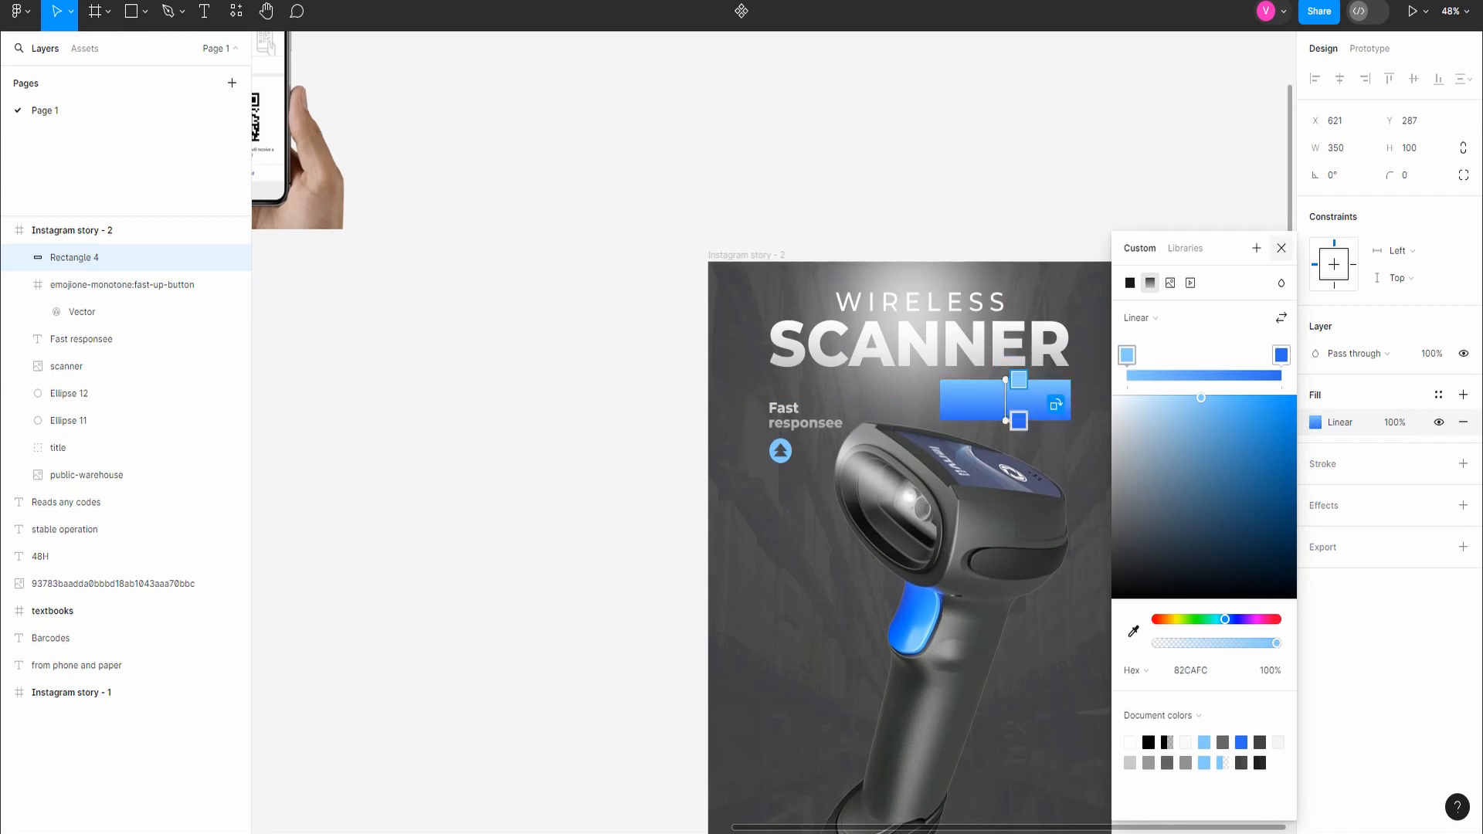
{"action": "left_click", "coordinate": [1282, 248]}
{"action": "scroll", "coordinate": [1171, 377], "scroll_direction": "down", "scroll_amount": 5}
{"action": "left_click", "coordinate": [1413, 175]}
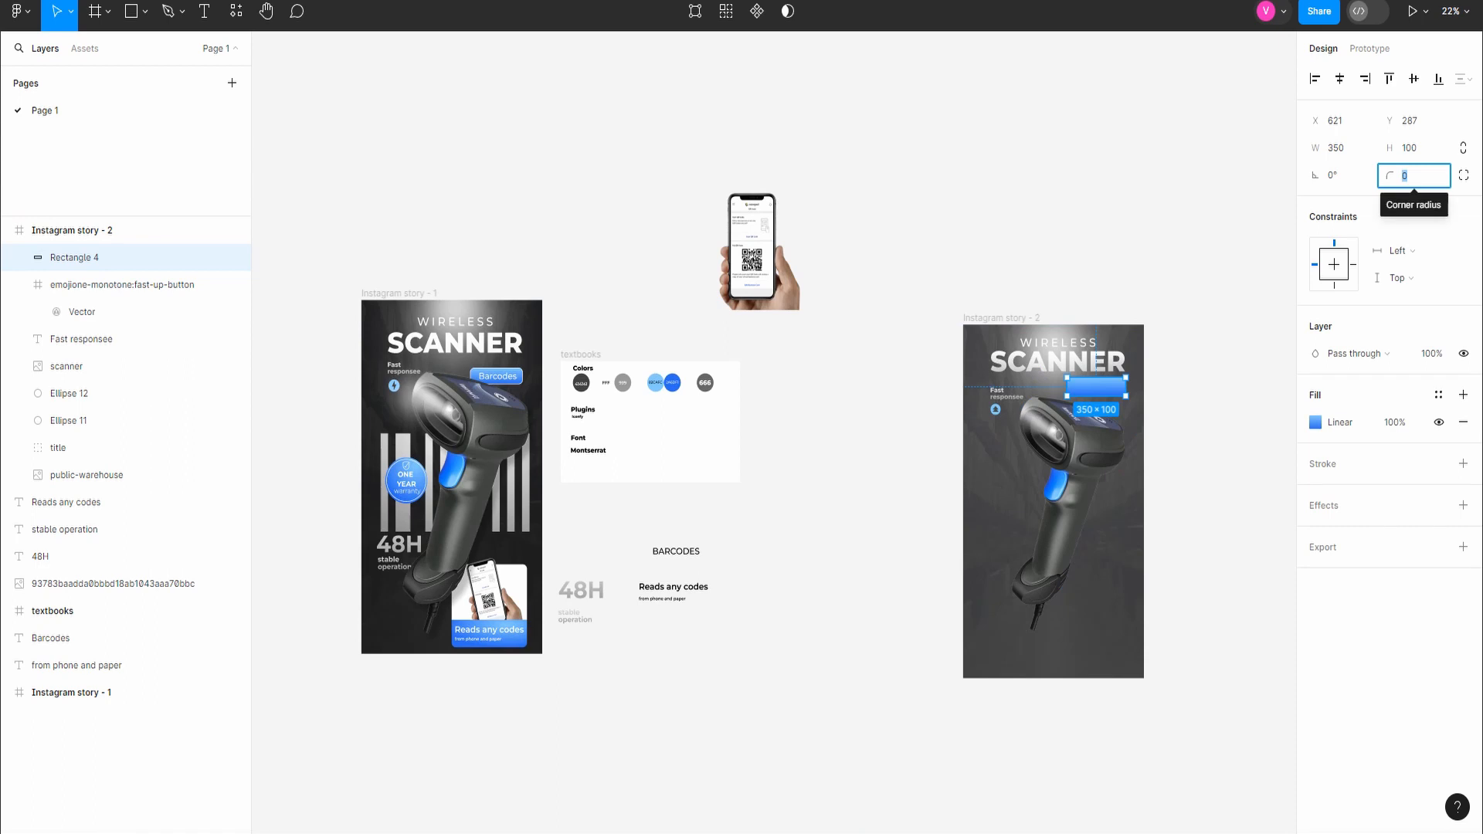
{"action": "type", "text": "5"}
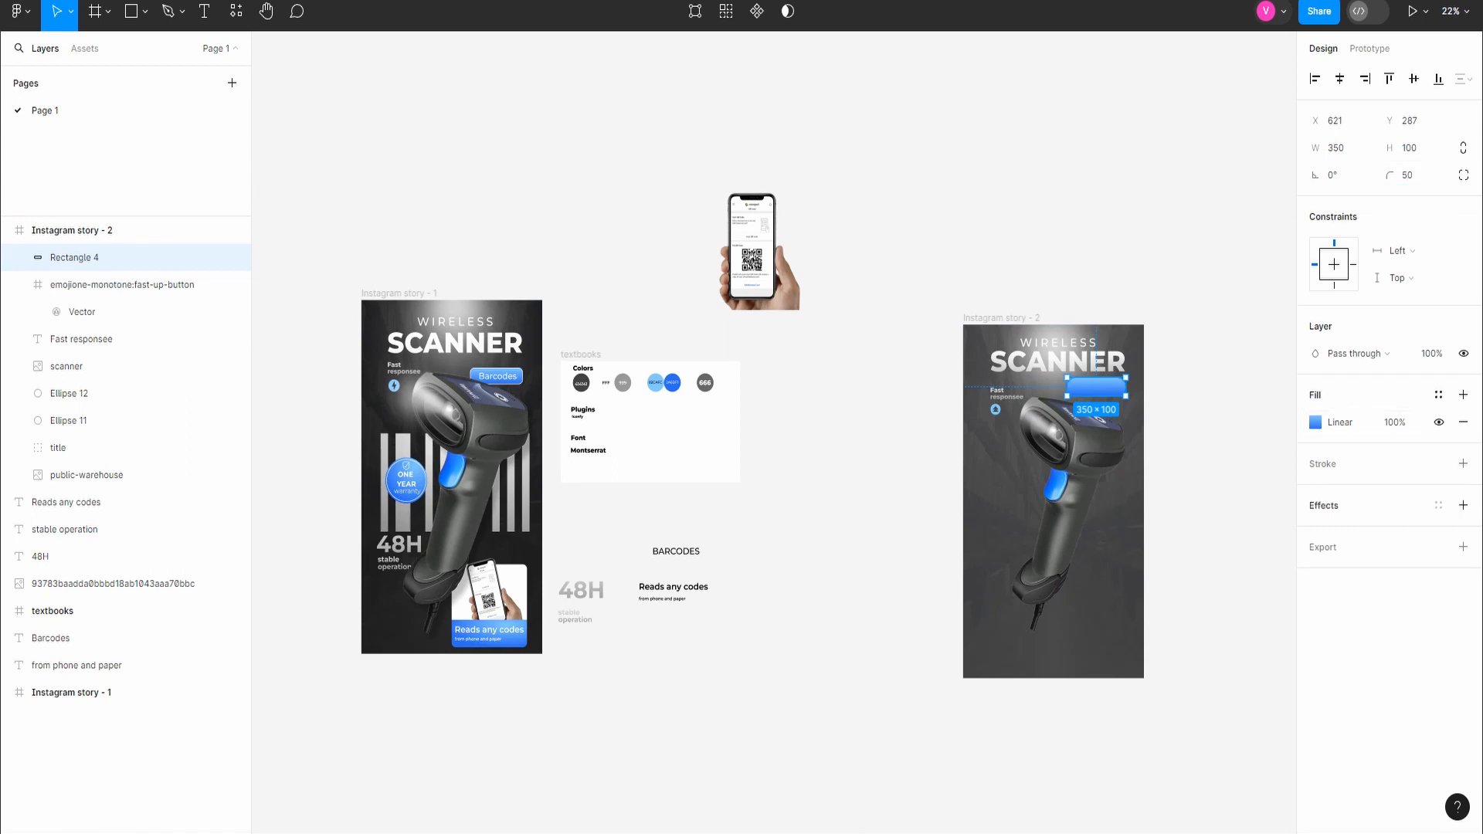
Step: Add a white inside stroke of thickness 5 to the rectangle and set its corner radius to 35
{"action": "left_click", "coordinate": [1463, 463]}
{"action": "left_click", "coordinate": [1402, 519]}
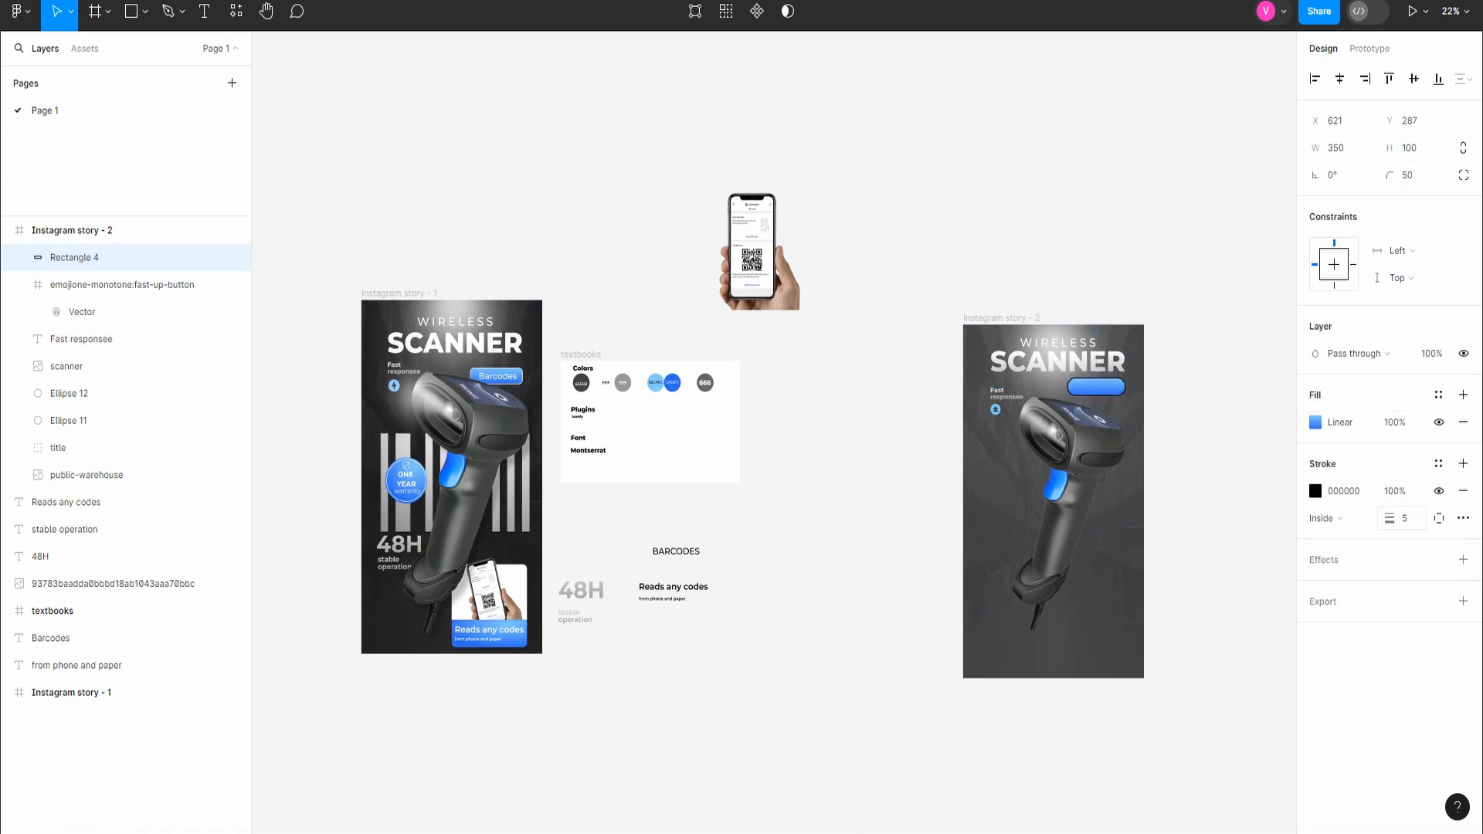
{"action": "left_click", "coordinate": [1344, 491]}
{"action": "key", "text": "Return"}
{"action": "type", "text": "35"}
{"action": "key", "text": "Return"}
{"action": "scroll", "coordinate": [1195, 411], "scroll_direction": "up", "scroll_amount": 4}
{"action": "left_click", "coordinate": [1194, 411]}
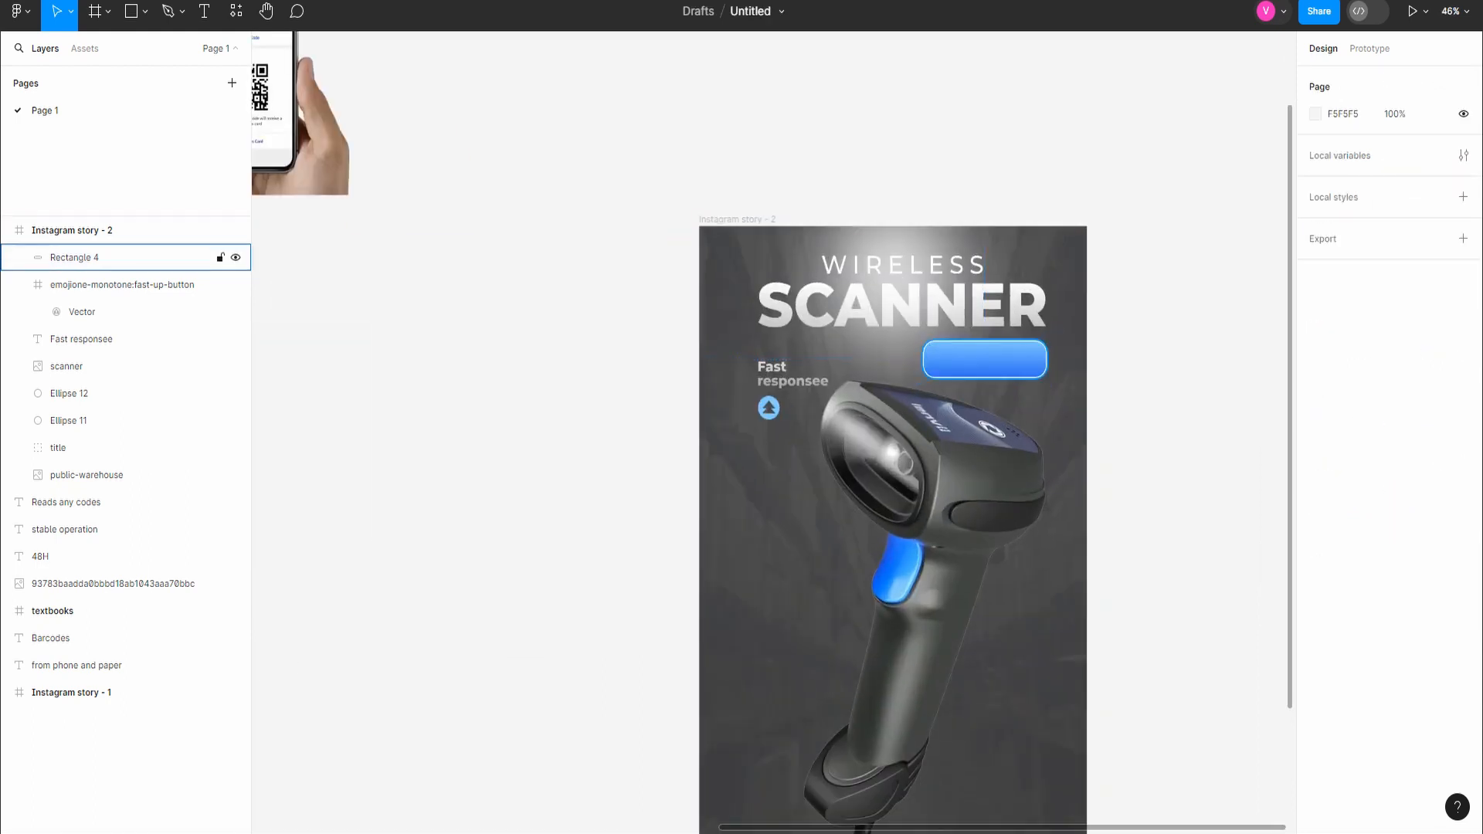
Step: Nudge the gradient rectangle slightly down, away from the SCANNER title
{"action": "double_click", "coordinate": [985, 359]}
{"action": "left_click", "coordinate": [1217, 350]}
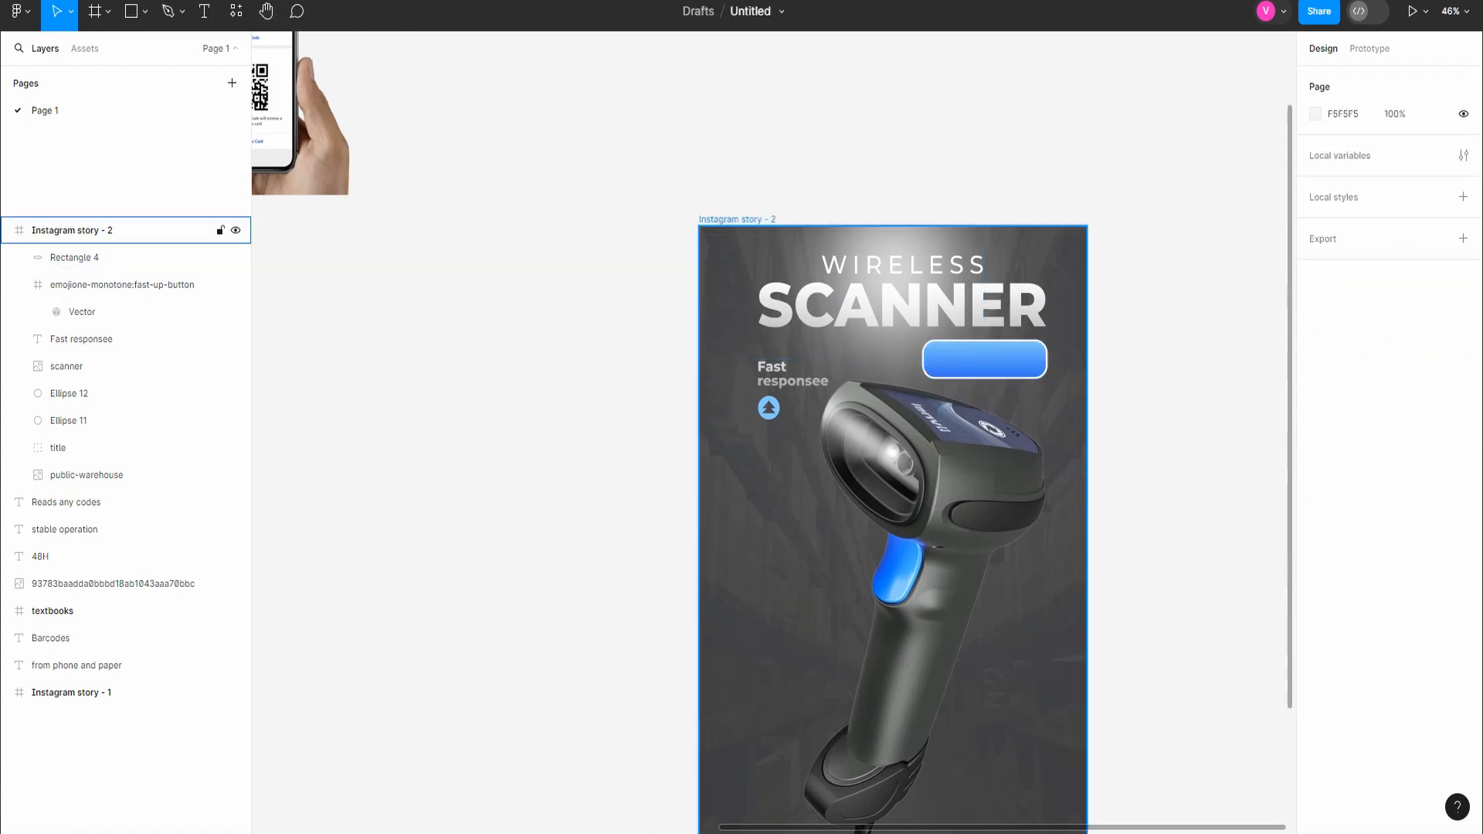
{"action": "left_click_drag", "start_coordinate": [985, 360], "coordinate": [985, 363]}
Step: Move the scanner image up to X 481.38, Y 198, and bring its layer to the front of Instagram story - 2
{"action": "left_click_drag", "start_coordinate": [957, 495], "coordinate": [961, 474]}
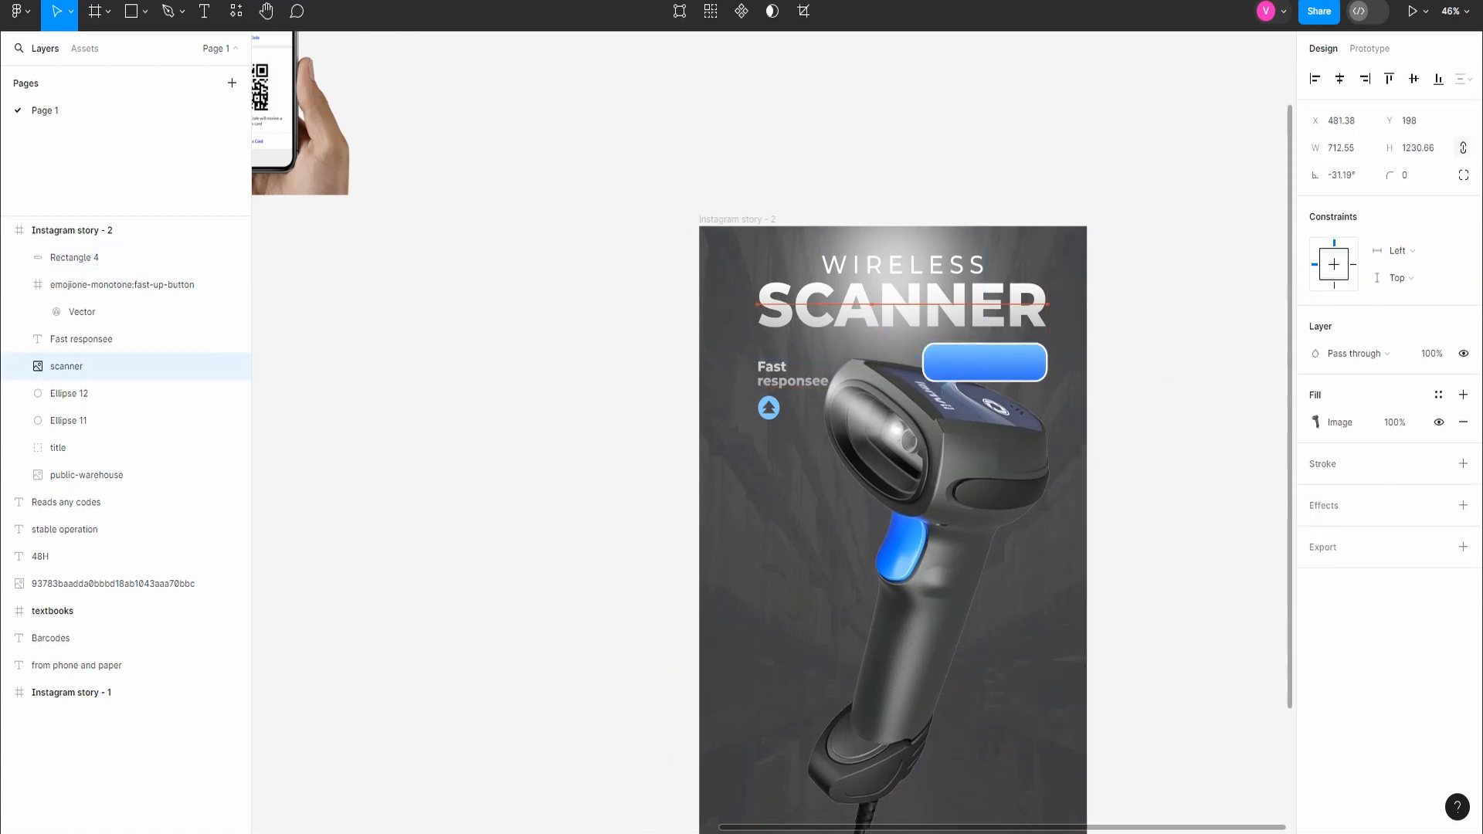
{"action": "left_click_drag", "start_coordinate": [78, 366], "coordinate": [77, 244]}
{"action": "scroll", "coordinate": [889, 506], "scroll_direction": "down", "scroll_amount": 4}
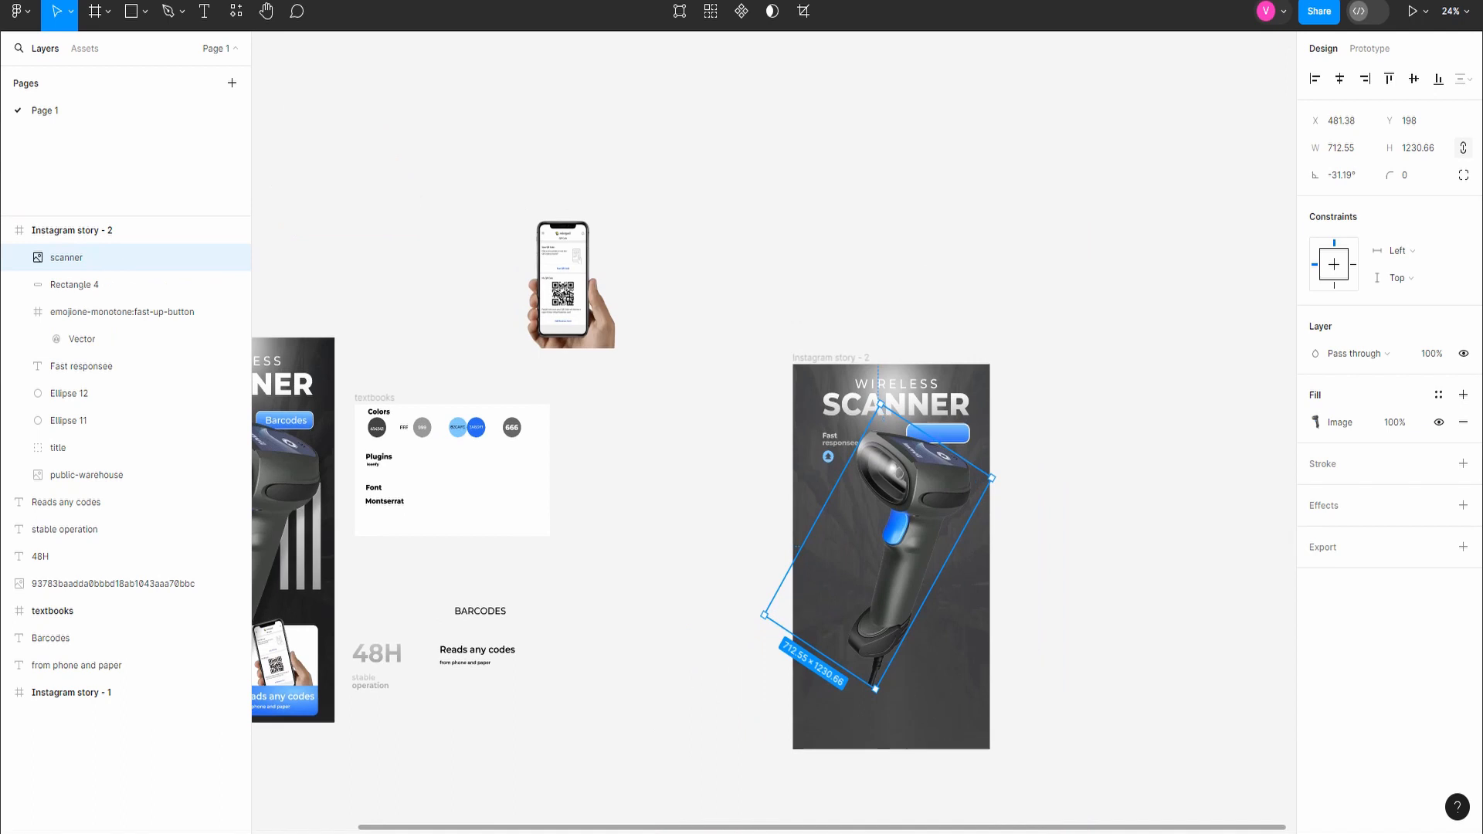
{"action": "key", "text": "t"}
{"action": "left_click", "coordinate": [926, 433]}
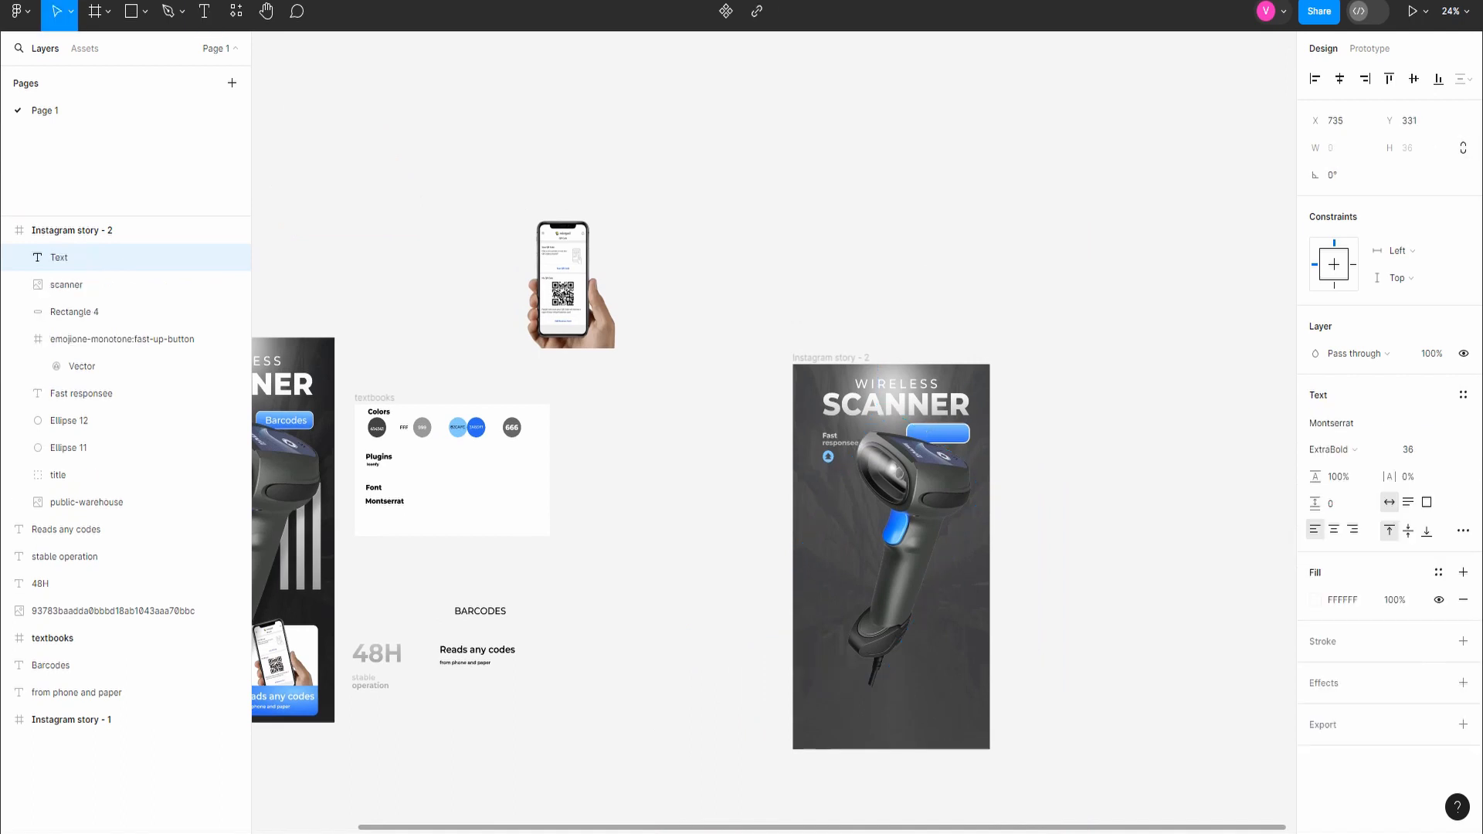
{"action": "key", "text": "Escape"}
Step: Move the Barcodes text onto the gradient rectangle in Instagram story - 2 at X 654, Y 314
{"action": "left_click", "coordinate": [77, 638]}
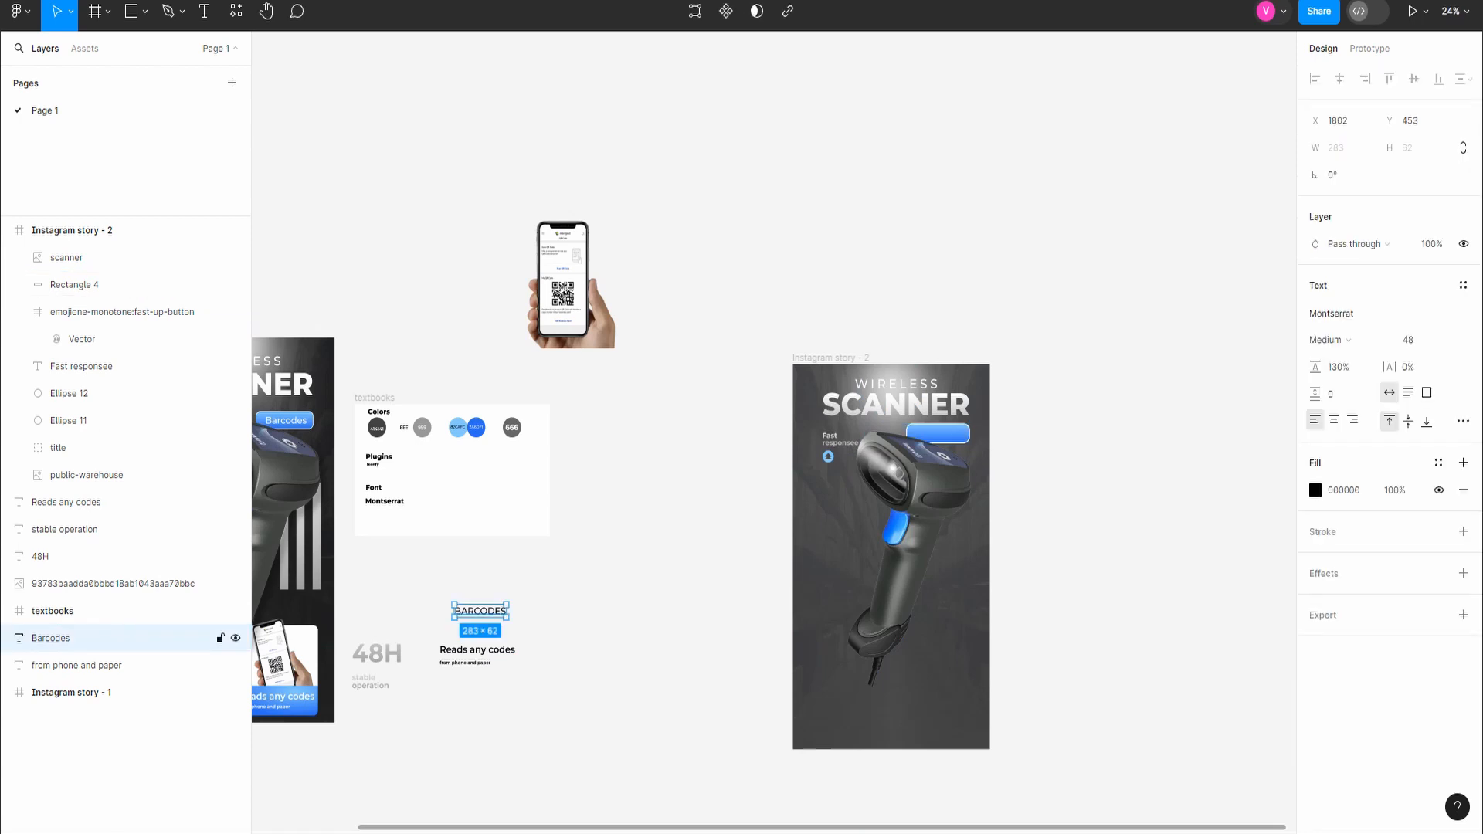
{"action": "left_click_drag", "start_coordinate": [479, 611], "coordinate": [922, 424]}
{"action": "scroll", "coordinate": [920, 431], "scroll_direction": "up", "scroll_amount": 6}
{"action": "scroll", "coordinate": [997, 454], "scroll_direction": "down", "scroll_amount": 3}
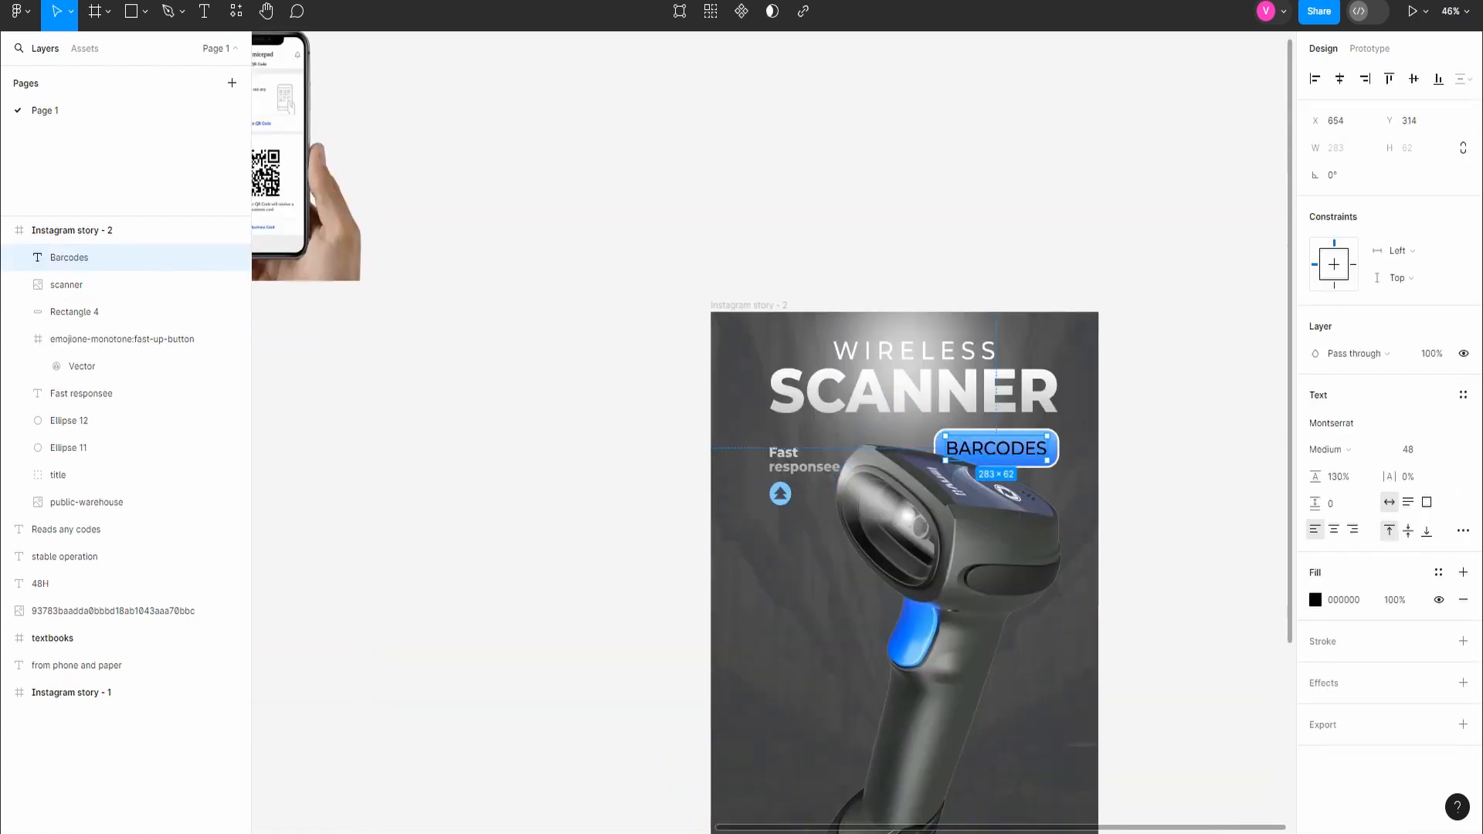
Step: Set the Barcodes text's fill color to FFFFFF
{"action": "left_click", "coordinate": [1315, 600]}
{"action": "left_click", "coordinate": [1344, 600]}
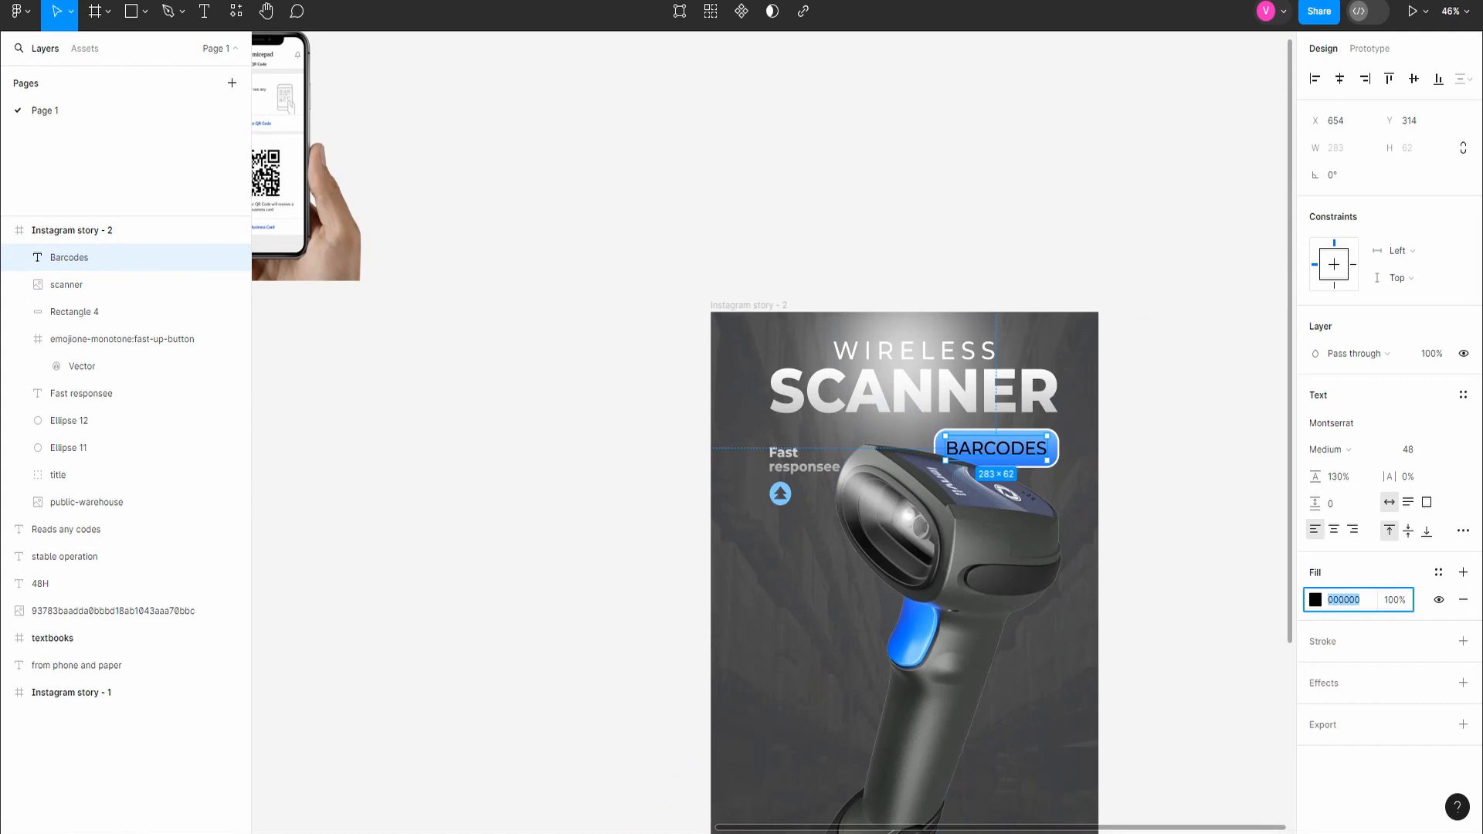
{"action": "type", "text": "fff"}
{"action": "key", "text": "Return"}
Step: Change the Barcodes text's font weight to SemiBold
{"action": "scroll", "coordinate": [1064, 529], "scroll_direction": "down", "scroll_amount": 1}
{"action": "scroll", "coordinate": [1065, 523], "scroll_direction": "down", "scroll_amount": 2}
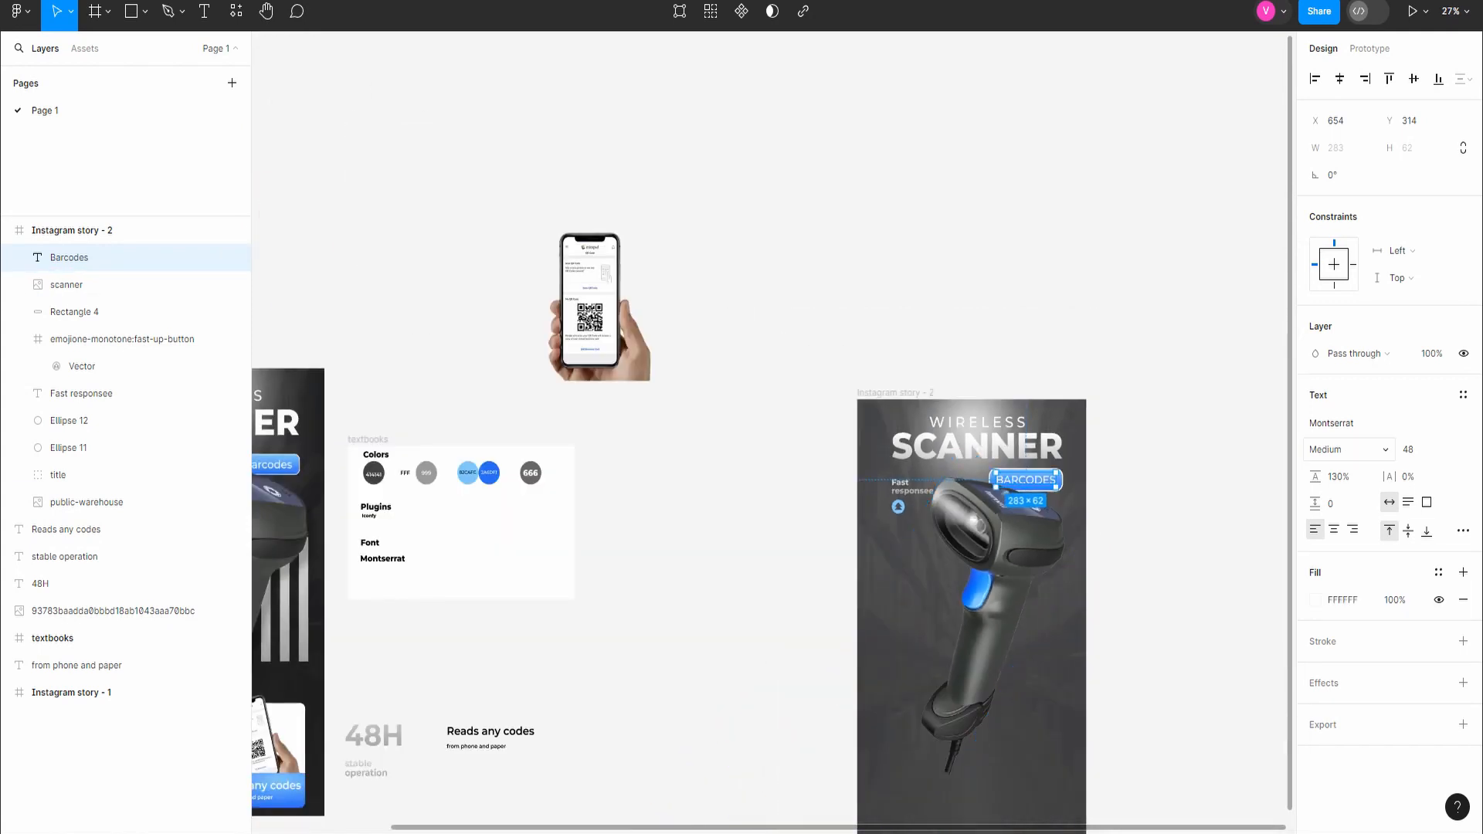
{"action": "left_click", "coordinate": [1349, 450]}
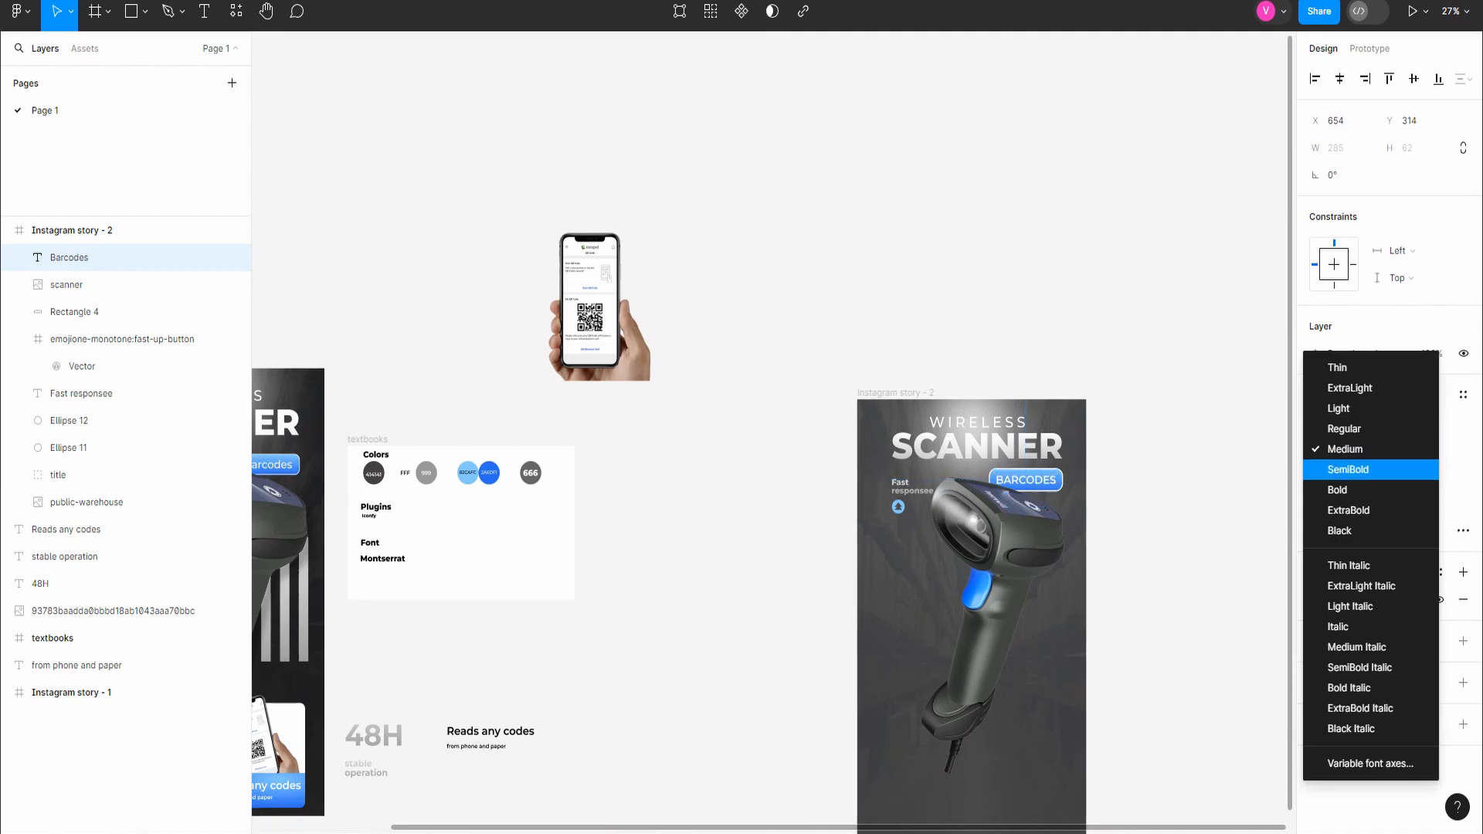
{"action": "left_click", "coordinate": [1349, 469]}
{"action": "left_click", "coordinate": [1157, 570]}
Step: Search the Iconify plugin's icon library for "barcode"
{"action": "scroll", "coordinate": [1156, 570], "scroll_direction": "down", "scroll_amount": 2}
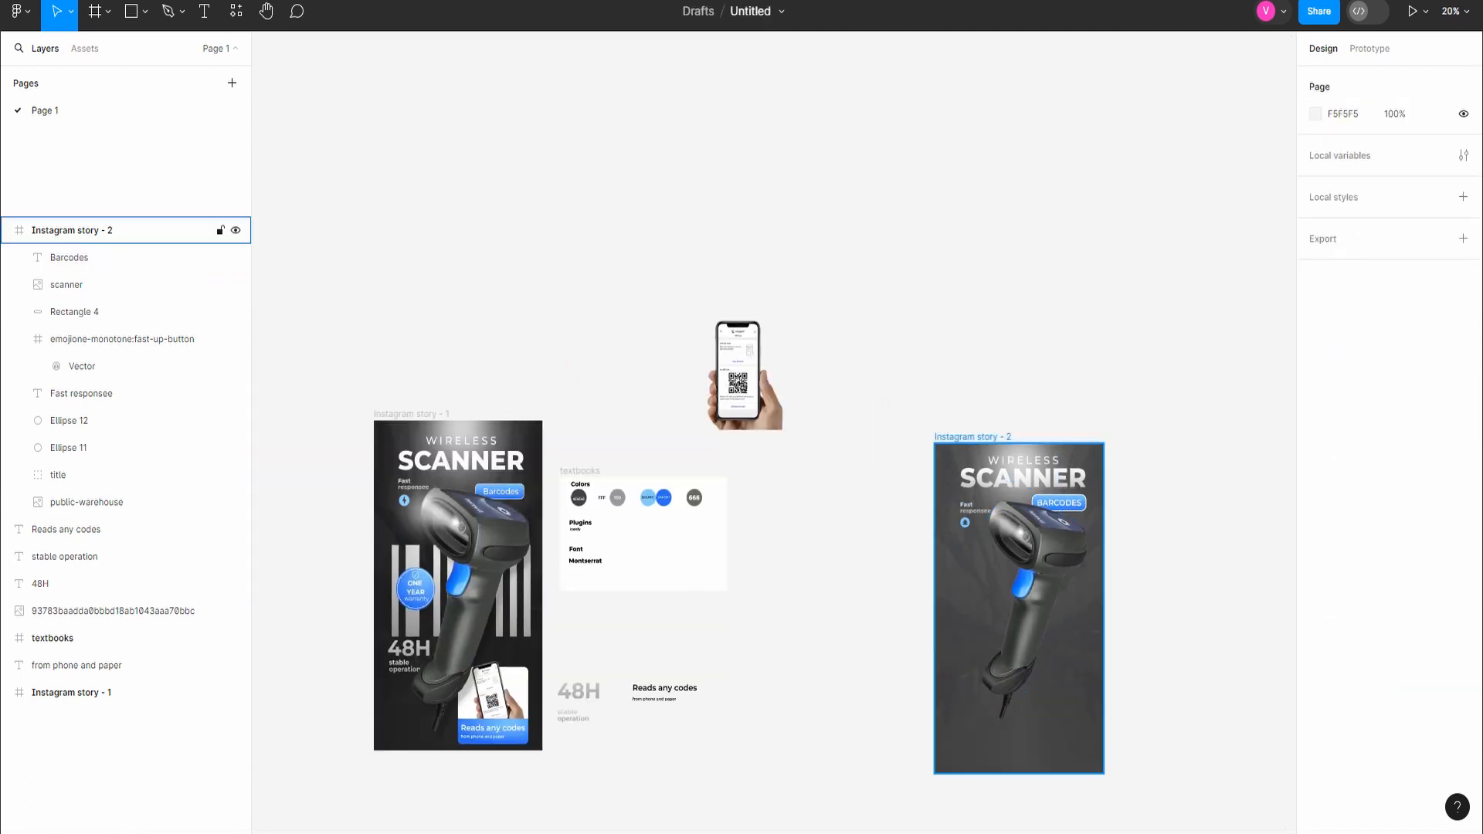
{"action": "left_click", "coordinate": [236, 11]}
{"action": "left_click", "coordinate": [275, 202]}
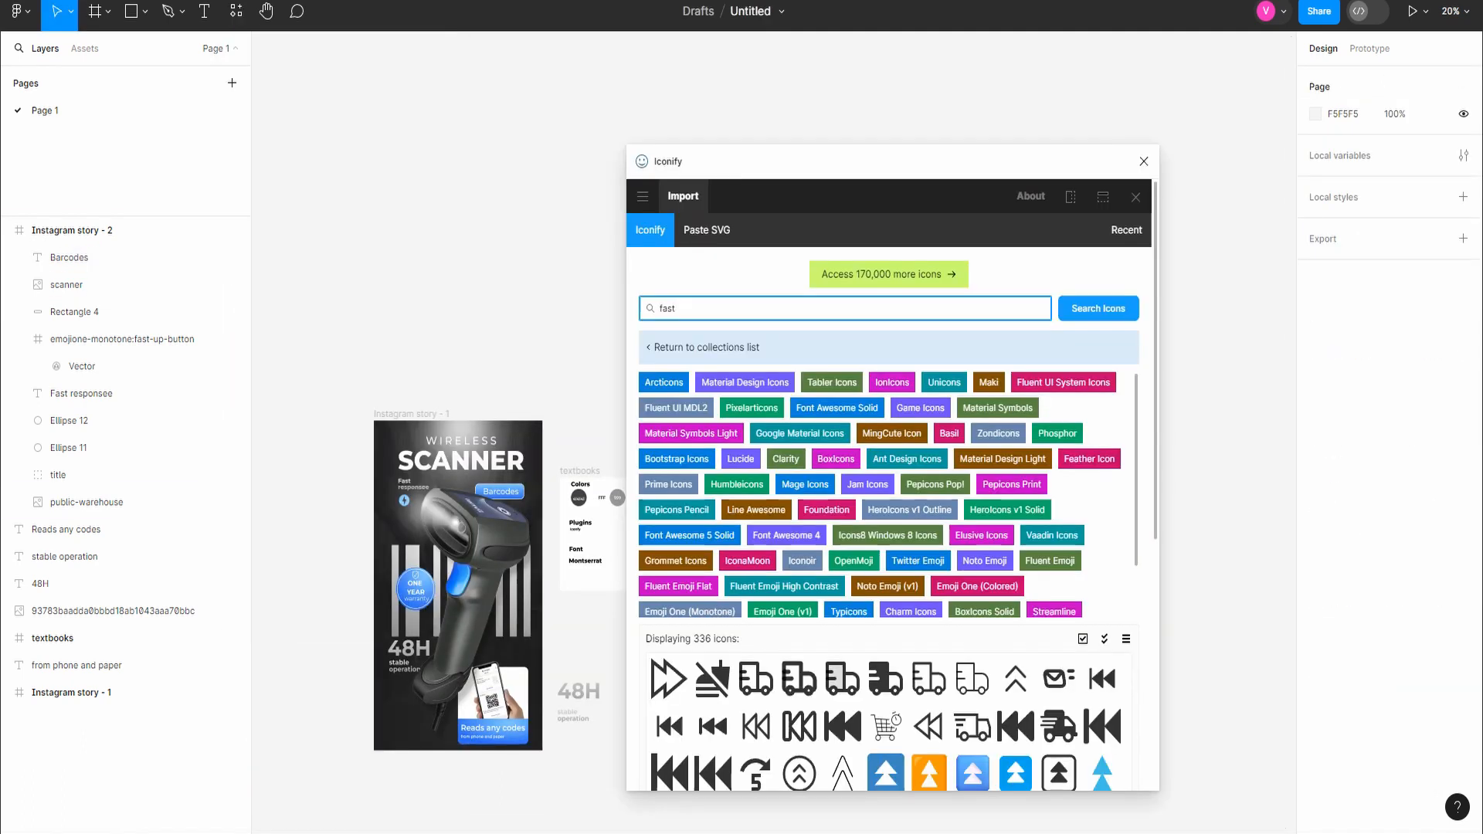
{"action": "type", "text": "code"}
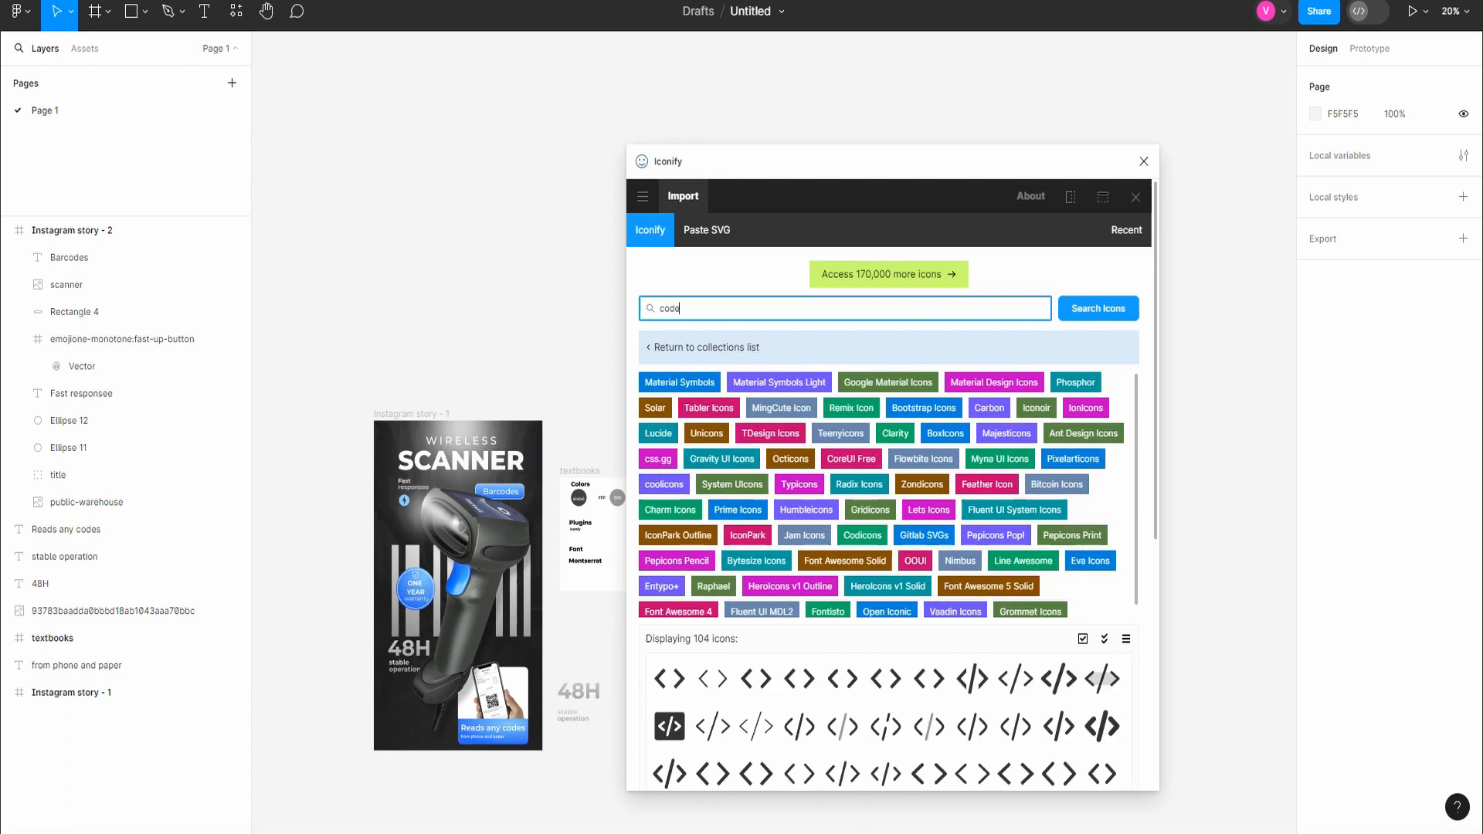
{"action": "type", "text": "bar"}
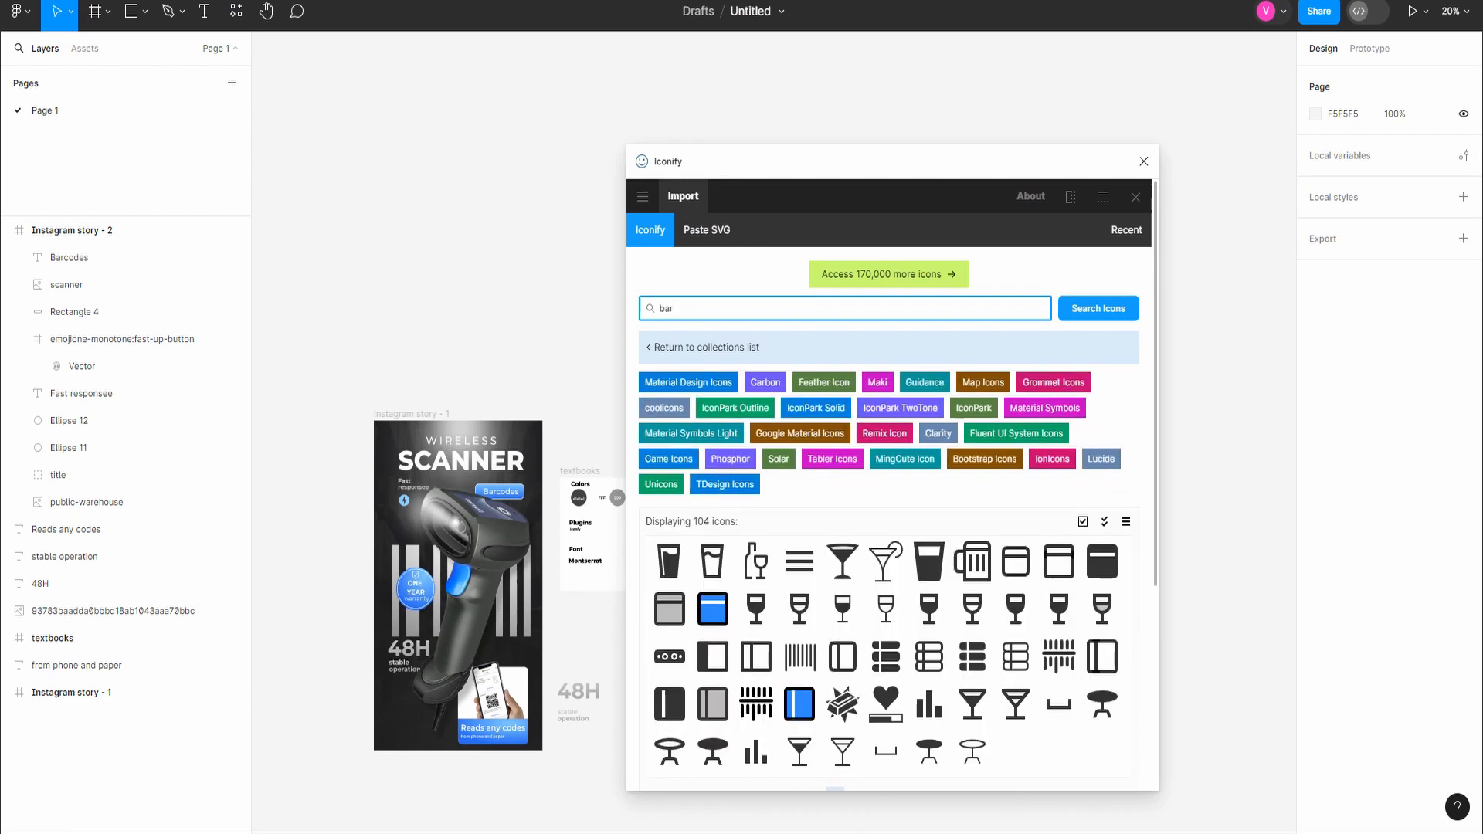
{"action": "scroll", "coordinate": [843, 657], "scroll_direction": "down", "scroll_amount": 2}
{"action": "scroll", "coordinate": [843, 657], "scroll_direction": "up", "scroll_amount": 2}
{"action": "type", "text": "code"}
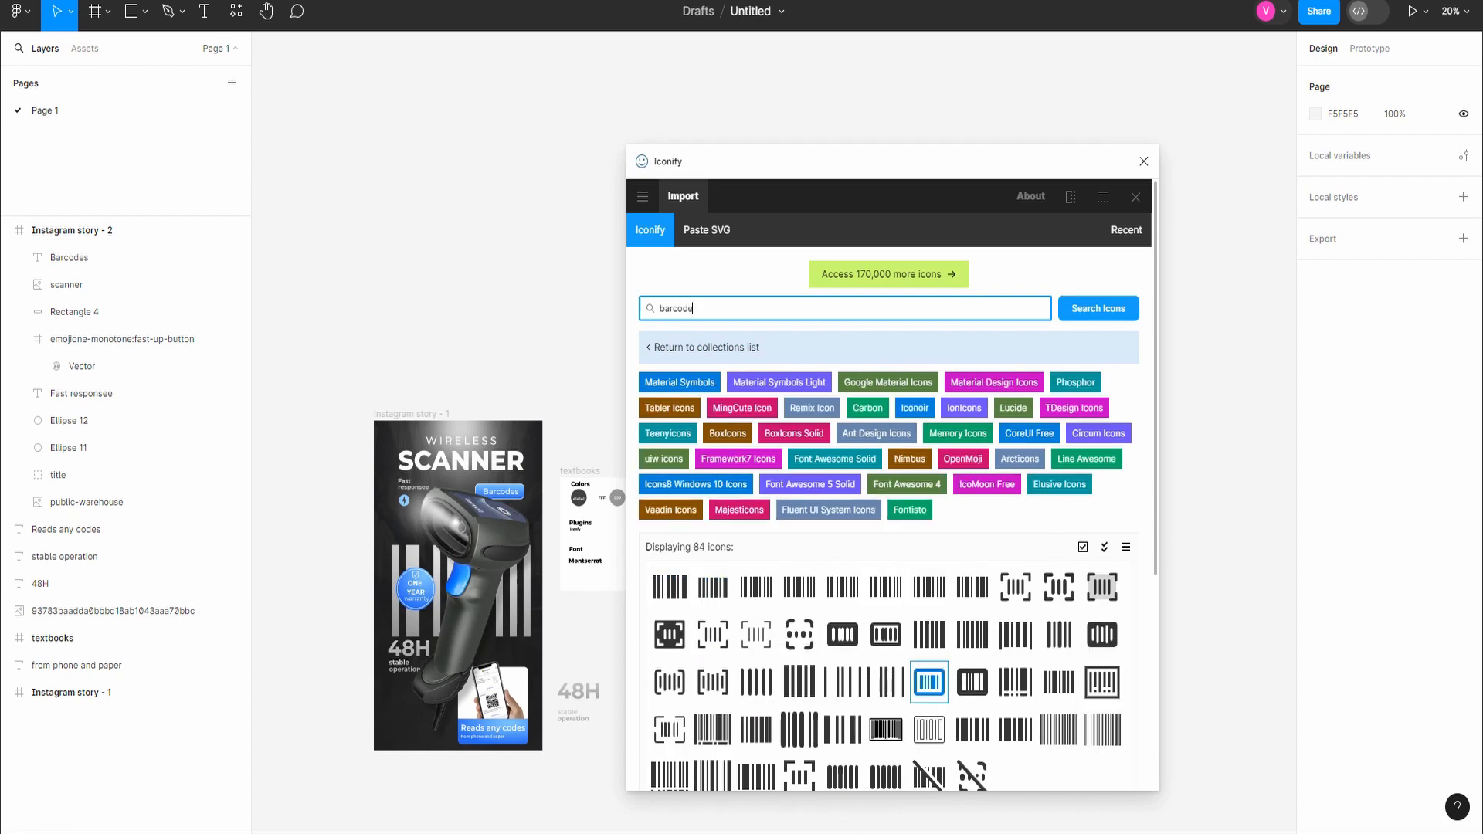
Step: Import the material-symbols:barcode icon onto the canvas and close the icon plugin
{"action": "scroll", "coordinate": [929, 560], "scroll_direction": "down", "scroll_amount": 2}
{"action": "left_click", "coordinate": [670, 417]}
{"action": "scroll", "coordinate": [670, 417], "scroll_direction": "down", "scroll_amount": 2}
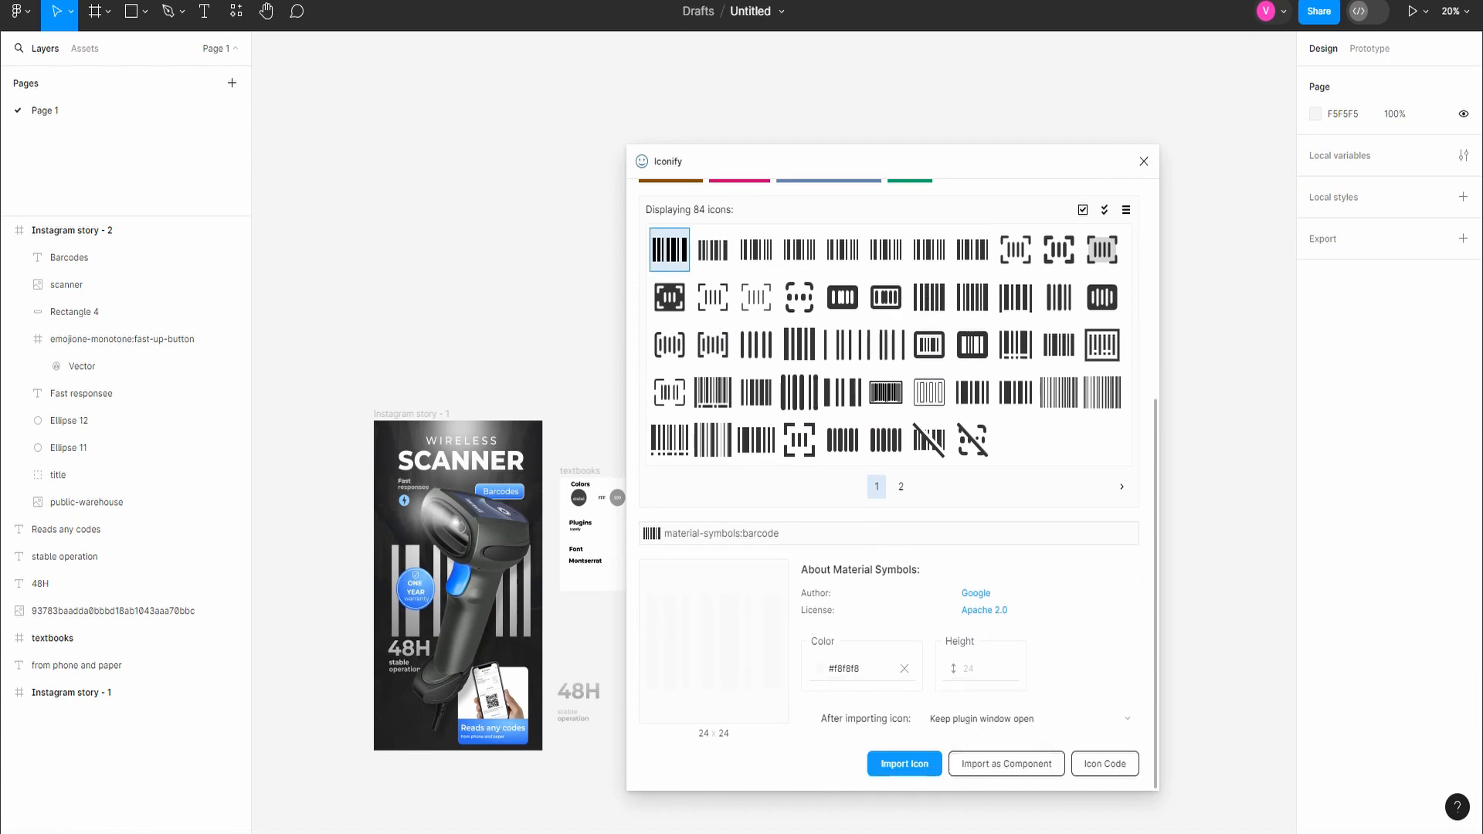
{"action": "left_click", "coordinate": [904, 763]}
{"action": "left_click", "coordinate": [1144, 161]}
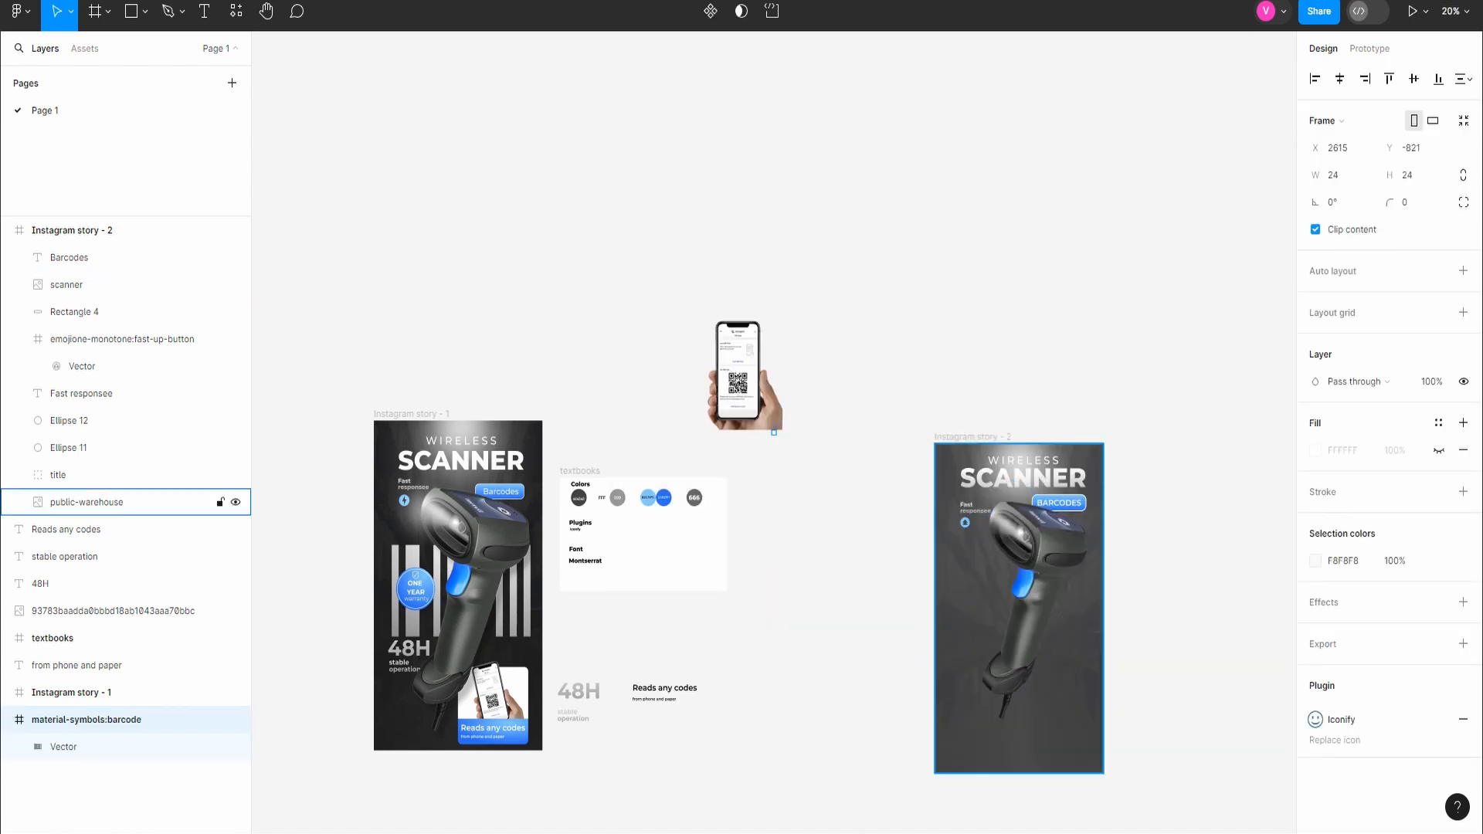
Step: Move the barcode icon over the scanner in Instagram story - 2 and scale it to 859 × 859 at X 164, Y 531
{"action": "scroll", "coordinate": [950, 479], "scroll_direction": "down", "scroll_amount": 2}
{"action": "scroll", "coordinate": [801, 308], "scroll_direction": "up", "scroll_amount": 4}
{"action": "scroll", "coordinate": [754, 268], "scroll_direction": "up", "scroll_amount": 4}
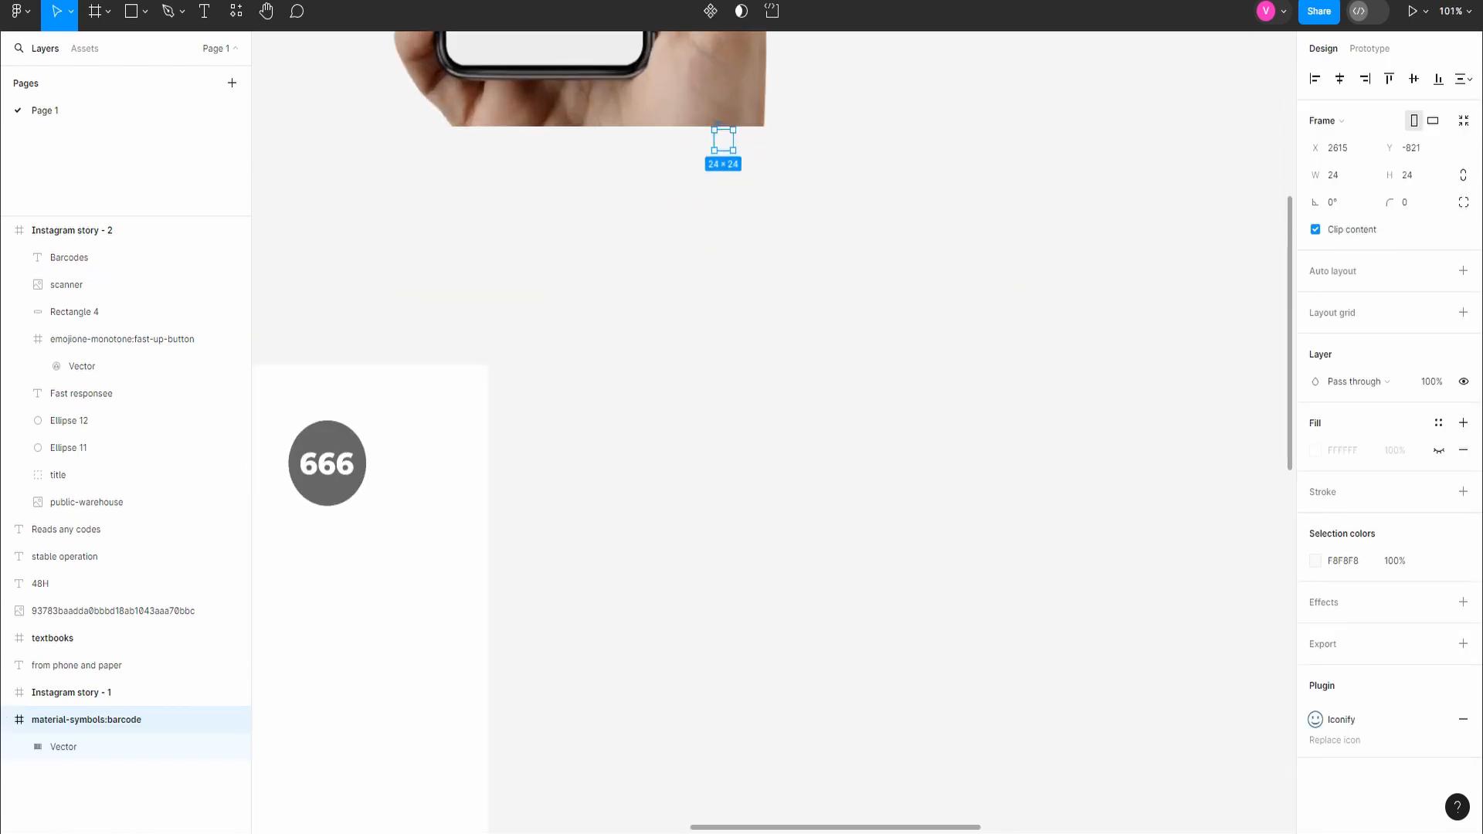
{"action": "left_click_drag", "start_coordinate": [724, 140], "coordinate": [1409, 247]}
{"action": "scroll", "coordinate": [957, 433], "scroll_direction": "down", "scroll_amount": 6}
{"action": "key", "text": "k"}
{"action": "scroll", "coordinate": [956, 434], "scroll_direction": "up", "scroll_amount": 2}
{"action": "scroll", "coordinate": [959, 433], "scroll_direction": "up", "scroll_amount": 5}
{"action": "scroll", "coordinate": [1050, 323], "scroll_direction": "down", "scroll_amount": 7}
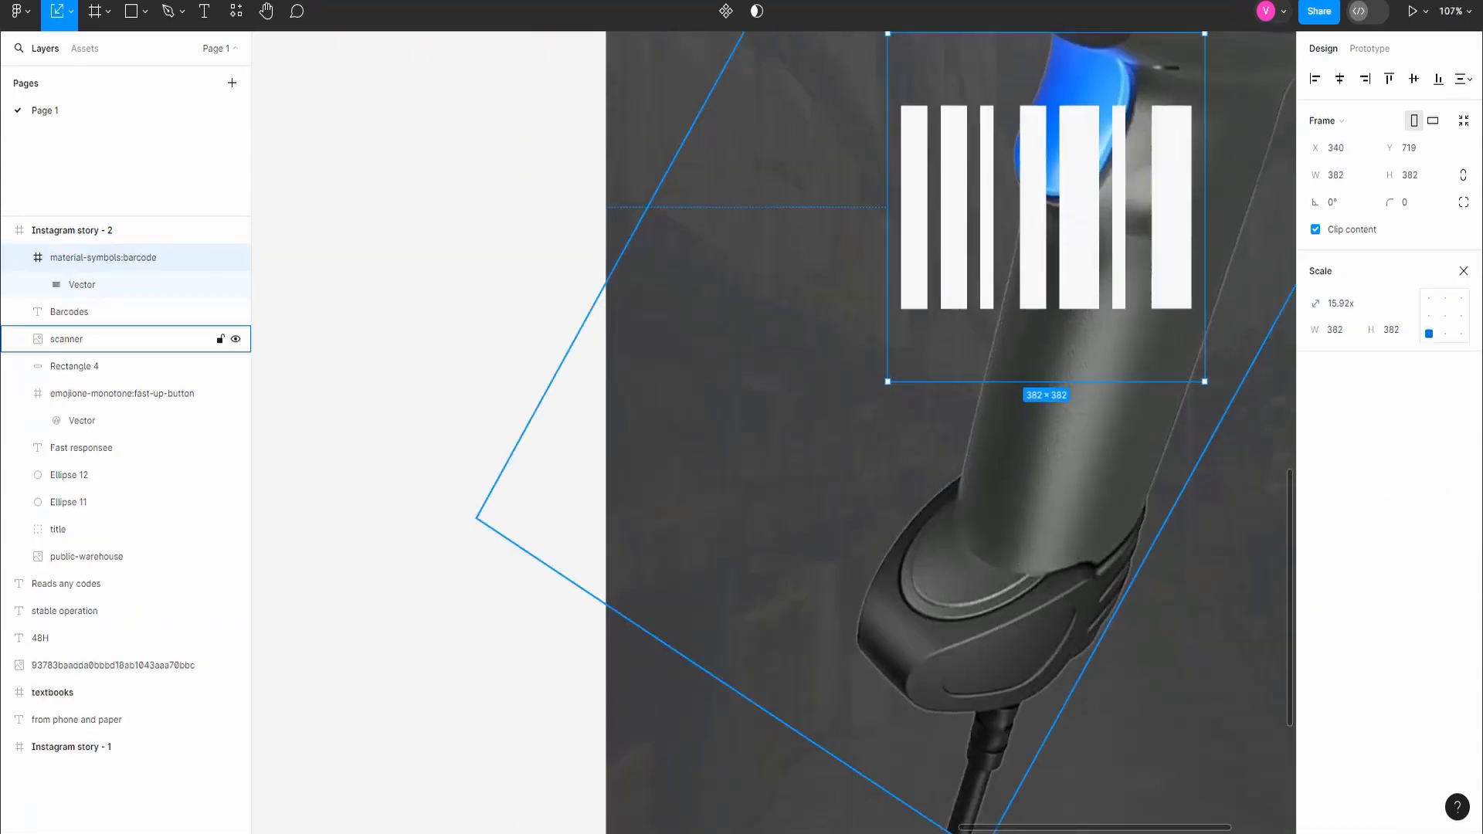
{"action": "left_click_drag", "start_coordinate": [1102, 342], "coordinate": [1231, 482]}
{"action": "left_click_drag", "start_coordinate": [1127, 371], "coordinate": [1081, 316]}
{"action": "left_click", "coordinate": [19, 257]}
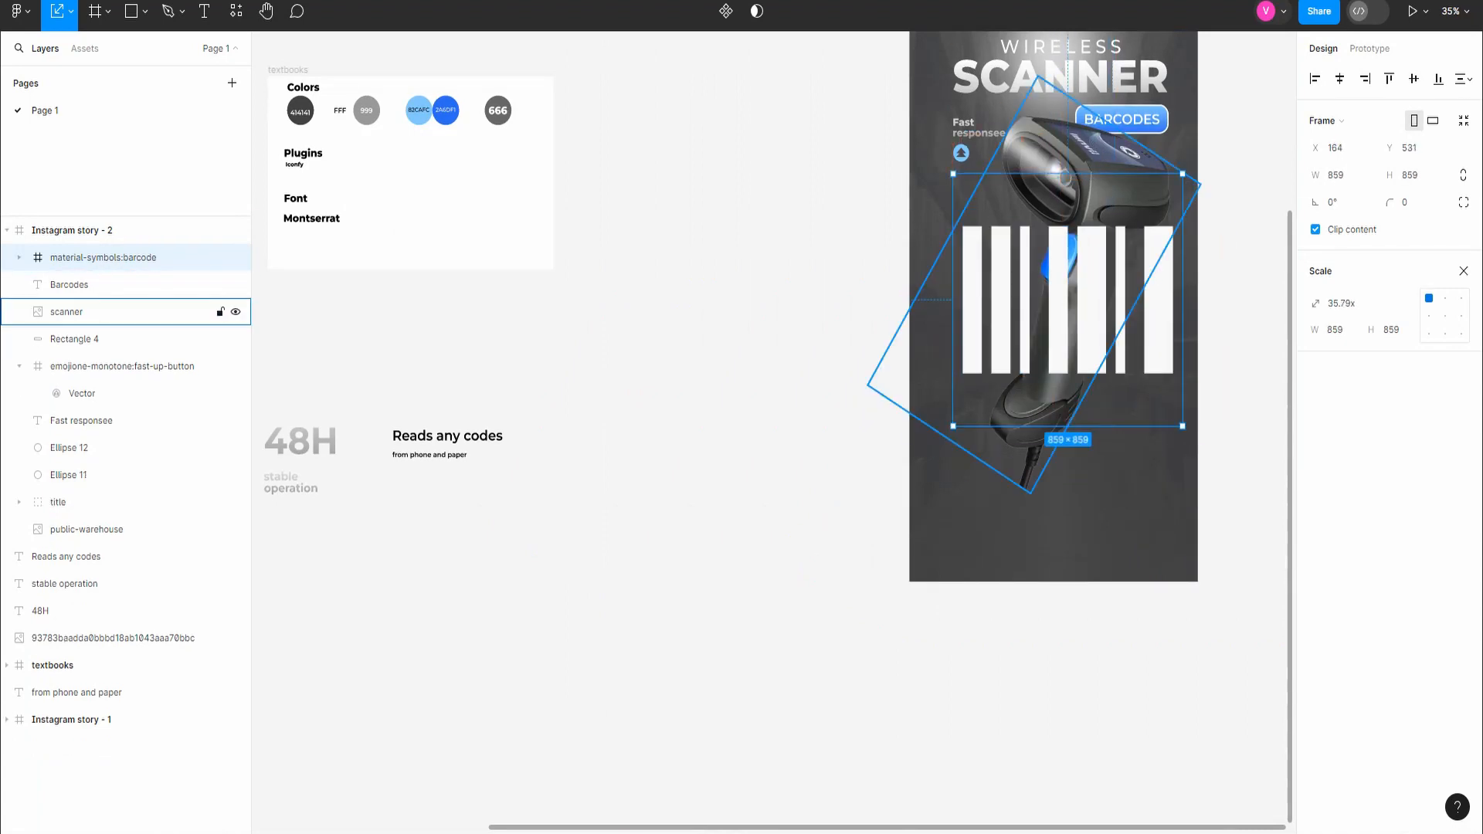
Step: Place the scanner layer in front of the barcode icon and move the icon to X 112, Y 589
{"action": "left_click_drag", "start_coordinate": [68, 312], "coordinate": [68, 245]}
{"action": "left_click", "coordinate": [100, 284]}
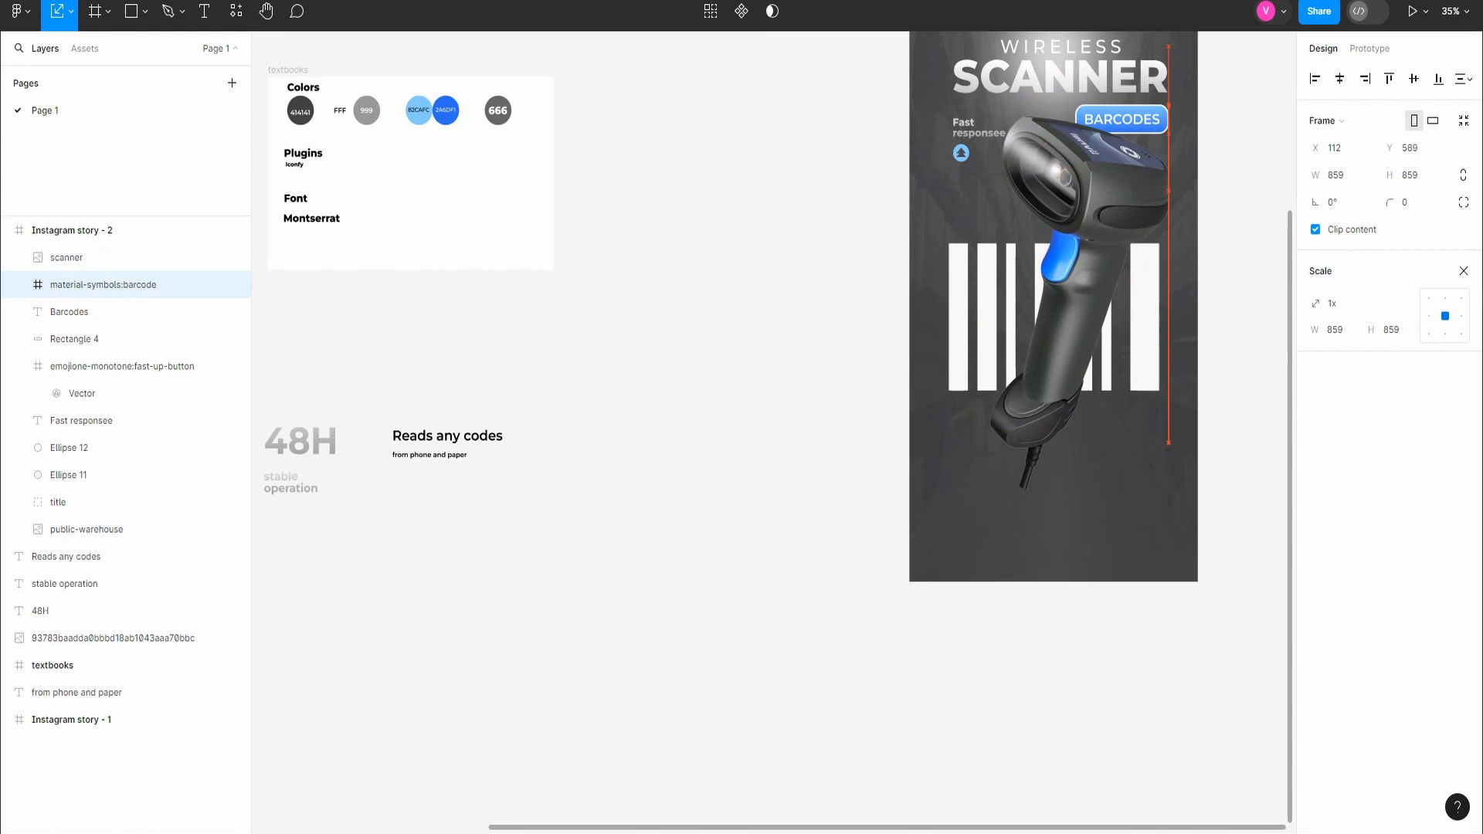
Step: Copy the linear gradient fill of the Fast responsee text onto the barcode icon's vector
{"action": "left_click", "coordinate": [81, 420]}
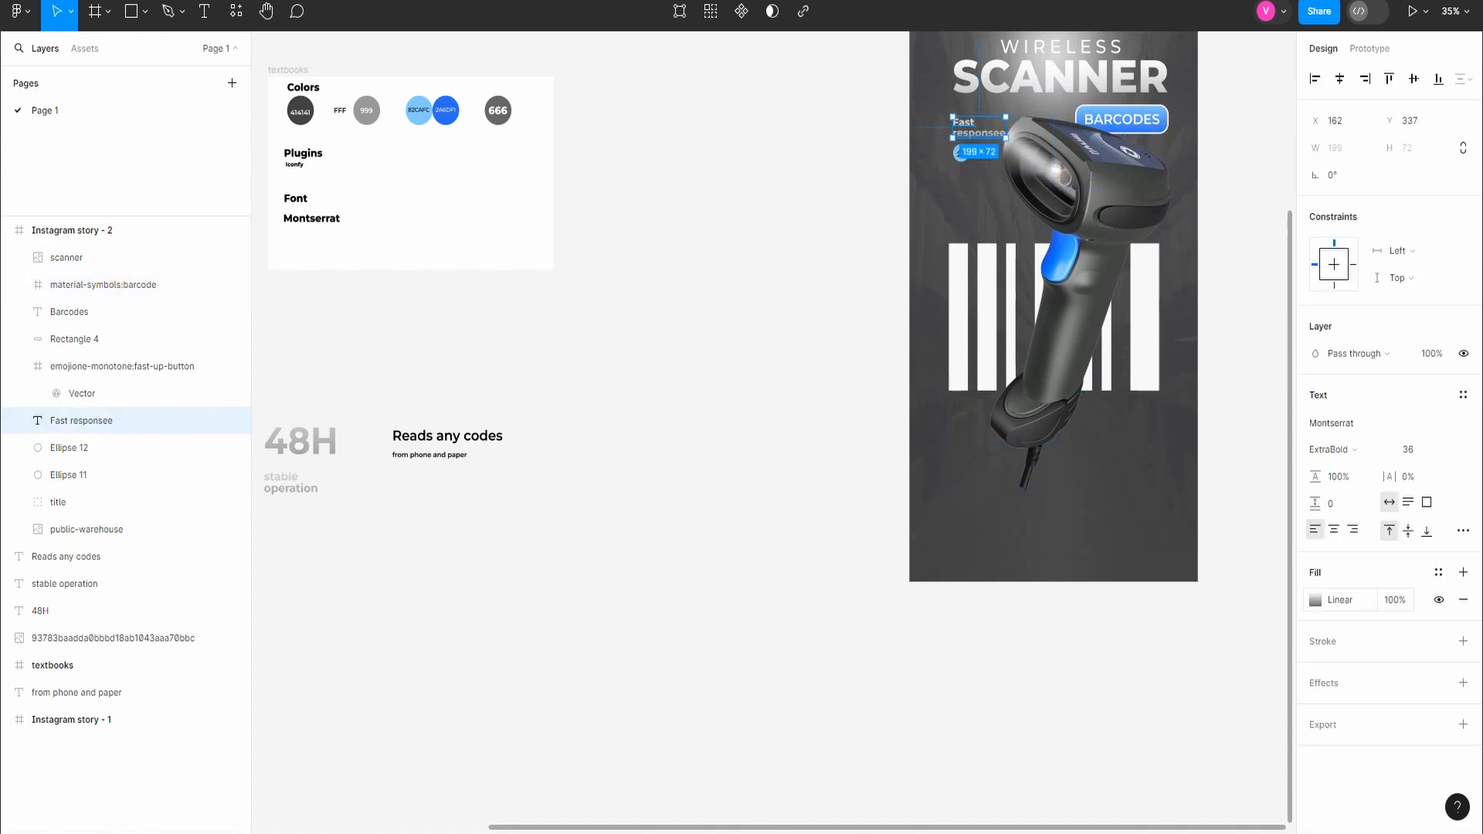
{"action": "left_click", "coordinate": [100, 284]}
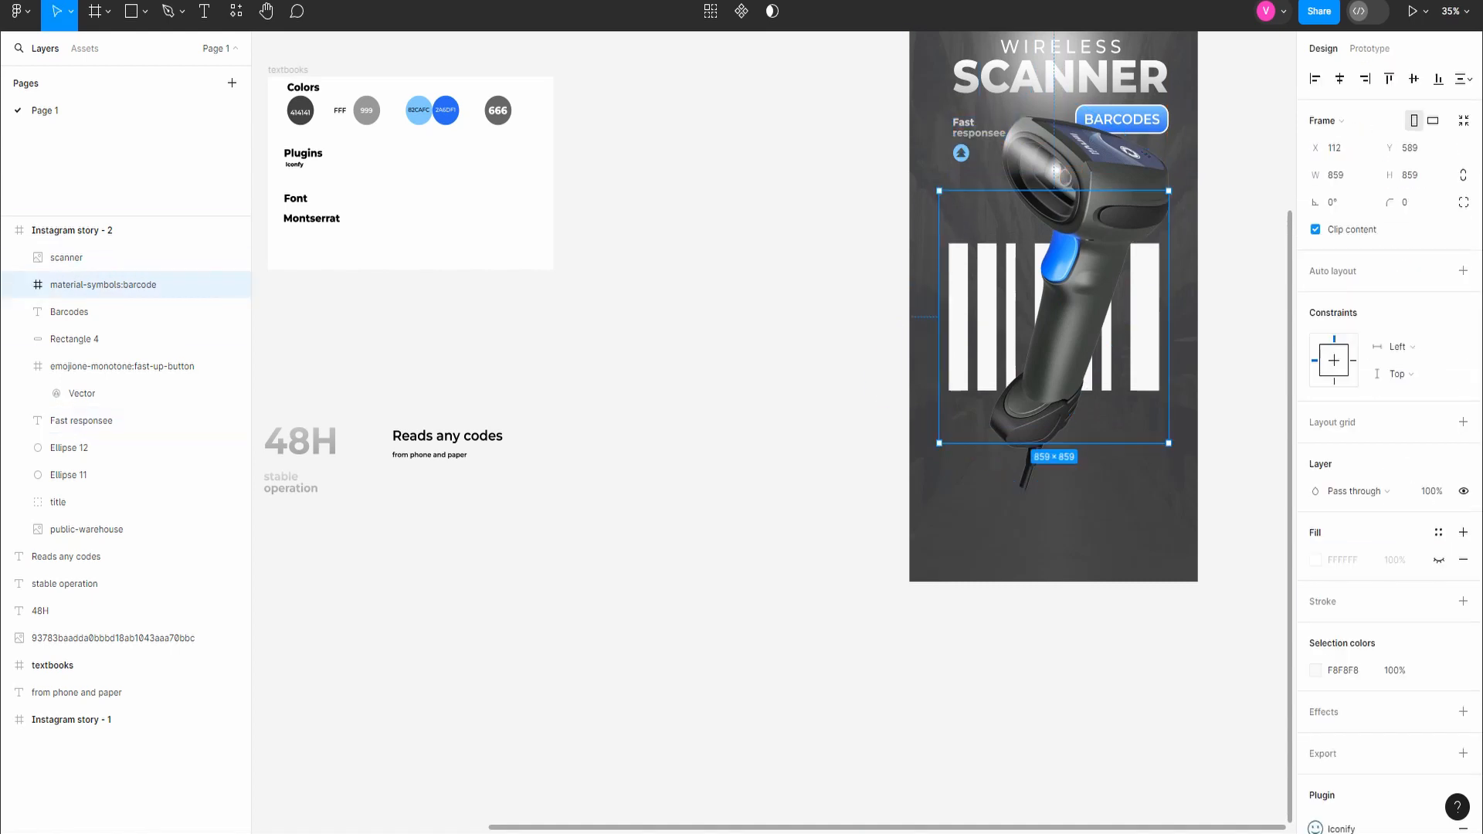
{"action": "left_click", "coordinate": [1315, 560]}
{"action": "left_click", "coordinate": [1438, 560]}
{"action": "left_click", "coordinate": [1438, 560]}
{"action": "left_click", "coordinate": [20, 285]}
{"action": "left_click", "coordinate": [82, 312]}
{"action": "key", "text": "ctrl+v"}
{"action": "scroll", "coordinate": [904, 670], "scroll_direction": "down", "scroll_amount": 2}
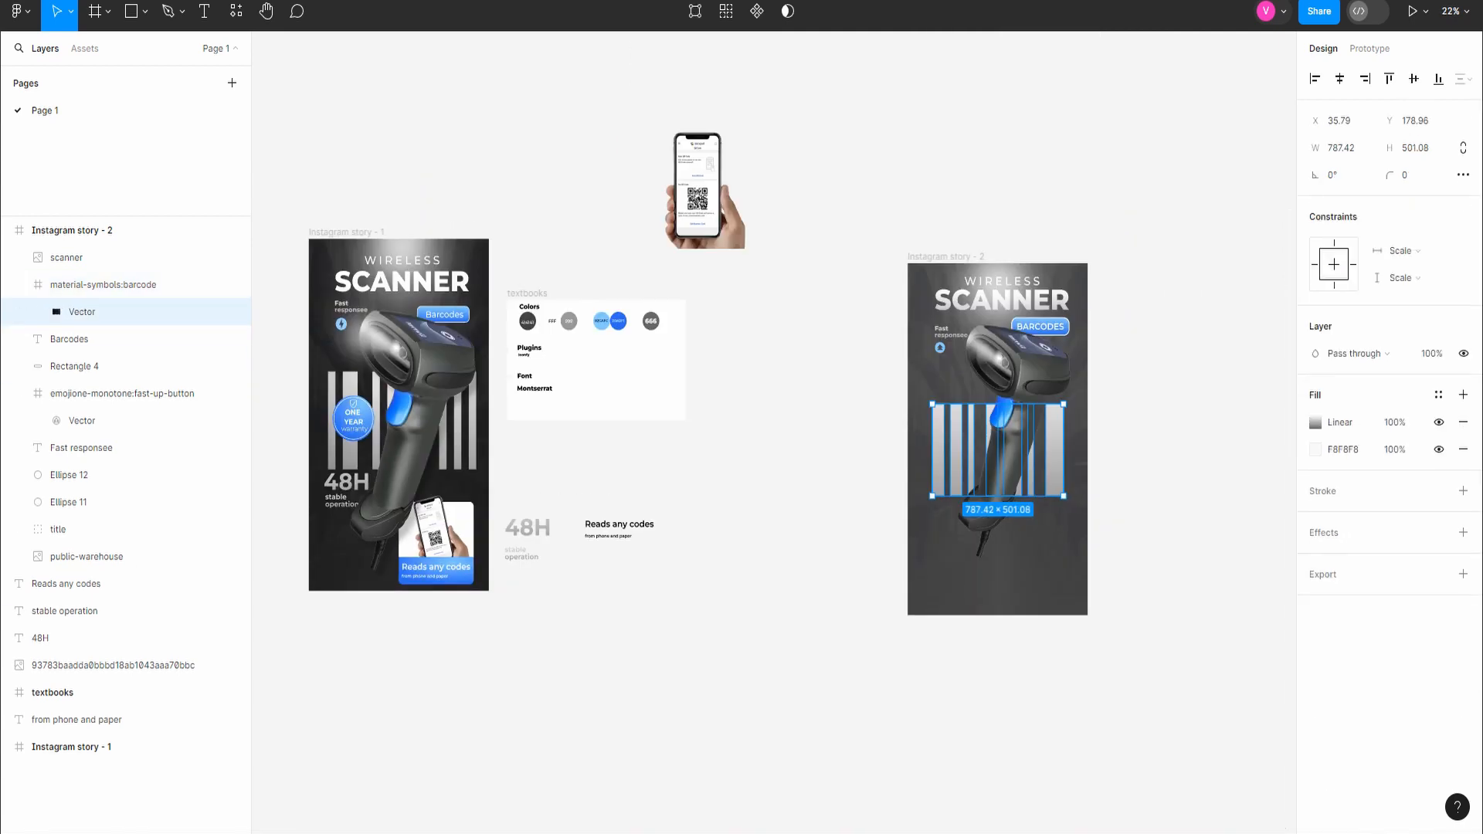
{"action": "key", "text": "k"}
{"action": "left_click_drag", "start_coordinate": [1064, 496], "coordinate": [1105, 524]}
{"action": "left_click_drag", "start_coordinate": [1058, 483], "coordinate": [1024, 479]}
{"action": "left_click", "coordinate": [102, 285]}
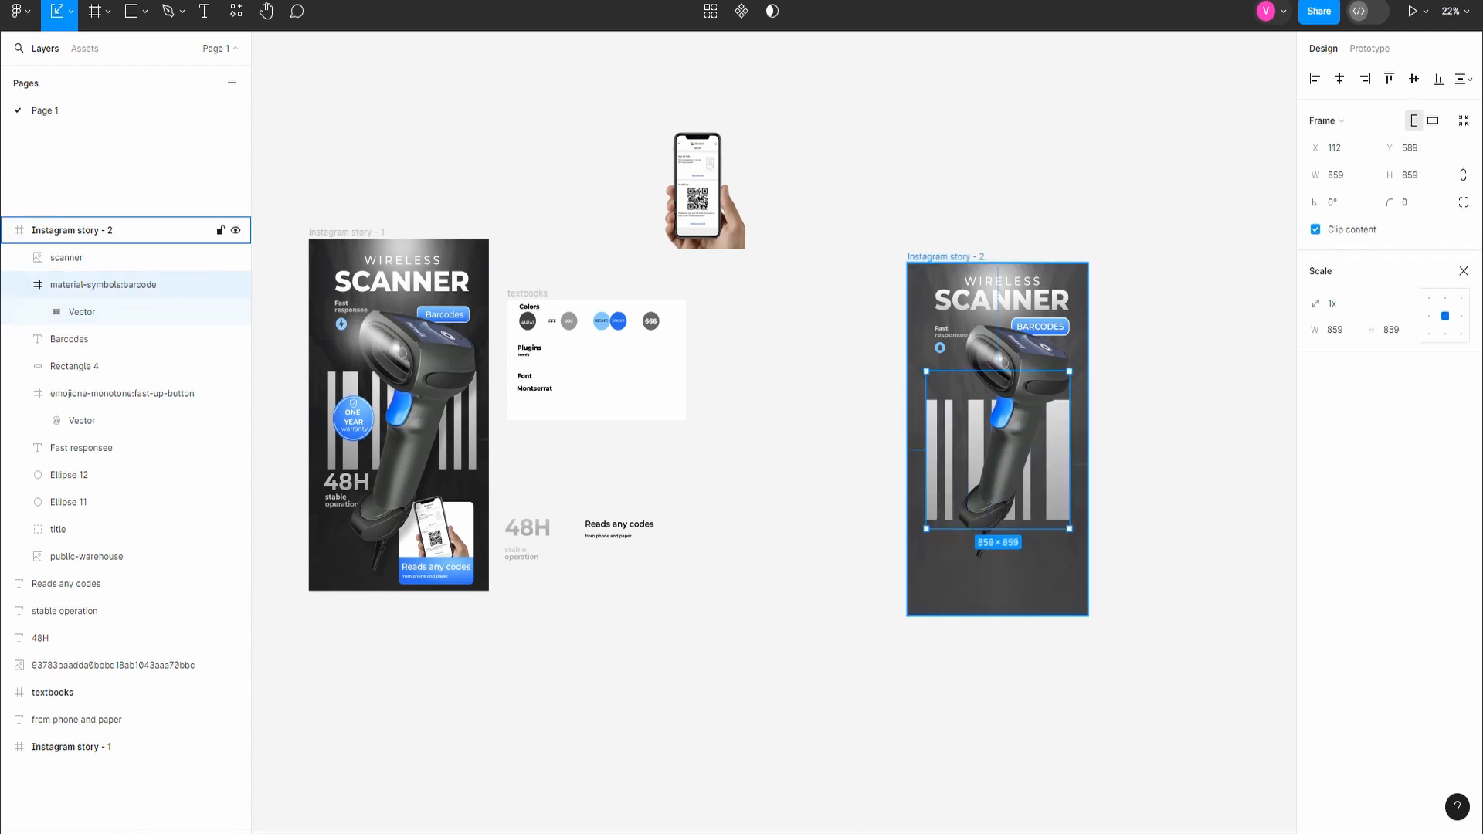
{"action": "left_click_drag", "start_coordinate": [1070, 530], "coordinate": [1075, 535]}
{"action": "key", "text": "ctrl+z"}
{"action": "key", "text": "ctrl+z"}
{"action": "key", "text": "ctrl+z"}
{"action": "key", "text": "ctrl+z"}
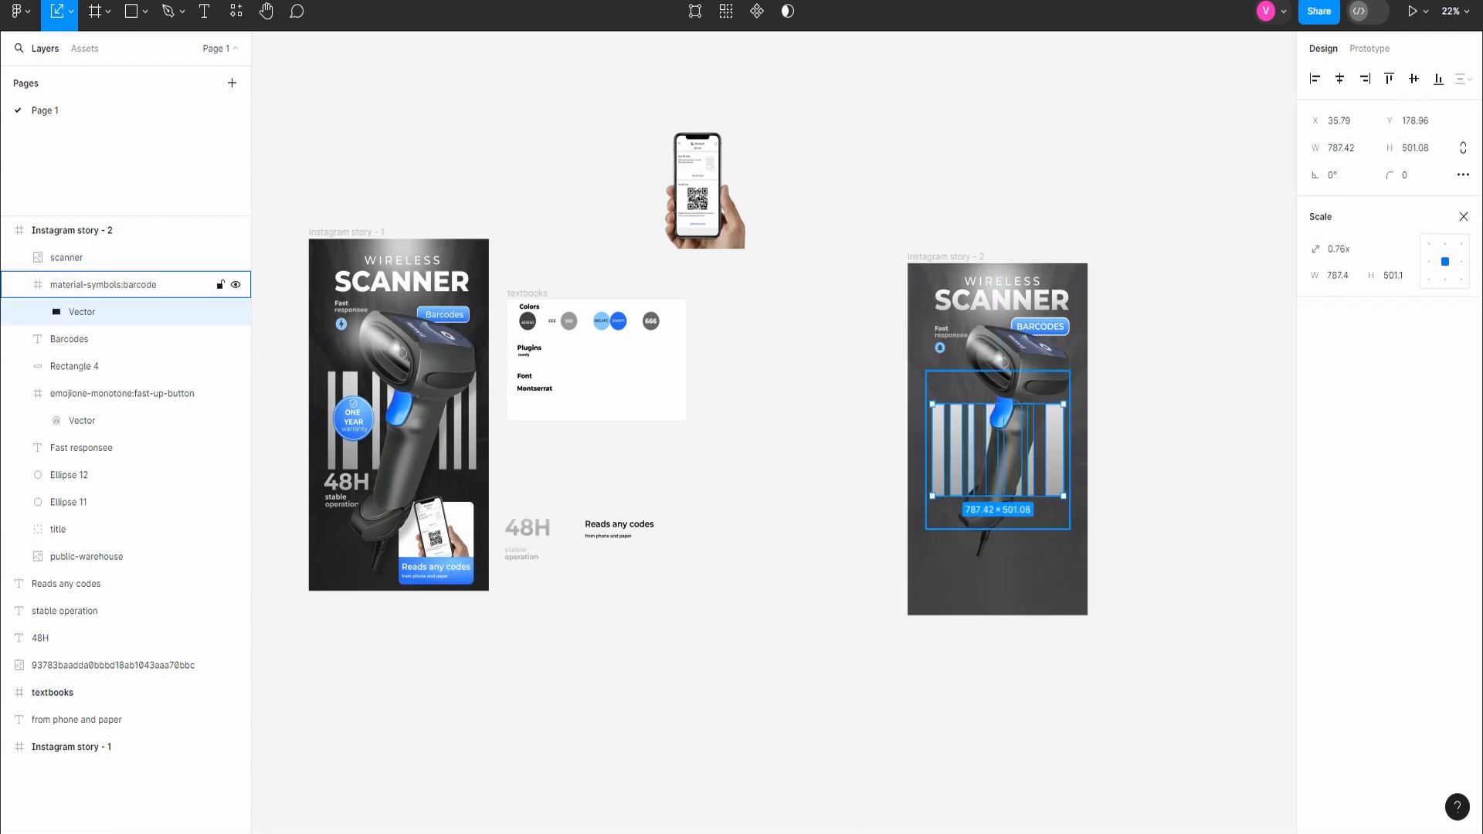
Step: Scale the whole barcode icon frame to 1078 × 1078 and position it at X 13, Y 545 behind the scanner
{"action": "left_click", "coordinate": [103, 285]}
{"action": "left_click_drag", "start_coordinate": [1070, 529], "coordinate": [1106, 570]}
{"action": "left_click_drag", "start_coordinate": [1069, 510], "coordinate": [1054, 502]}
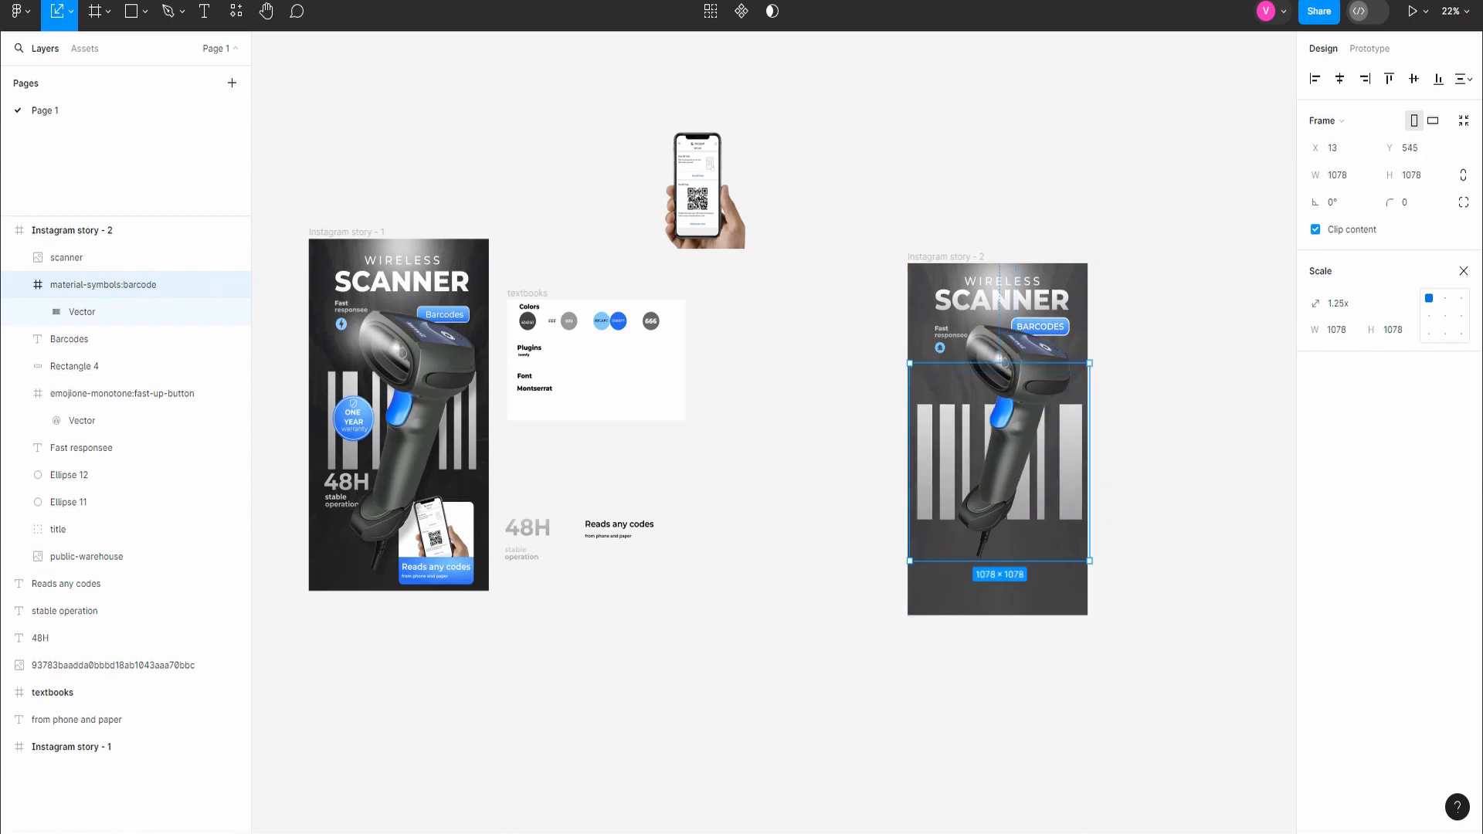
{"action": "left_click", "coordinate": [1165, 494]}
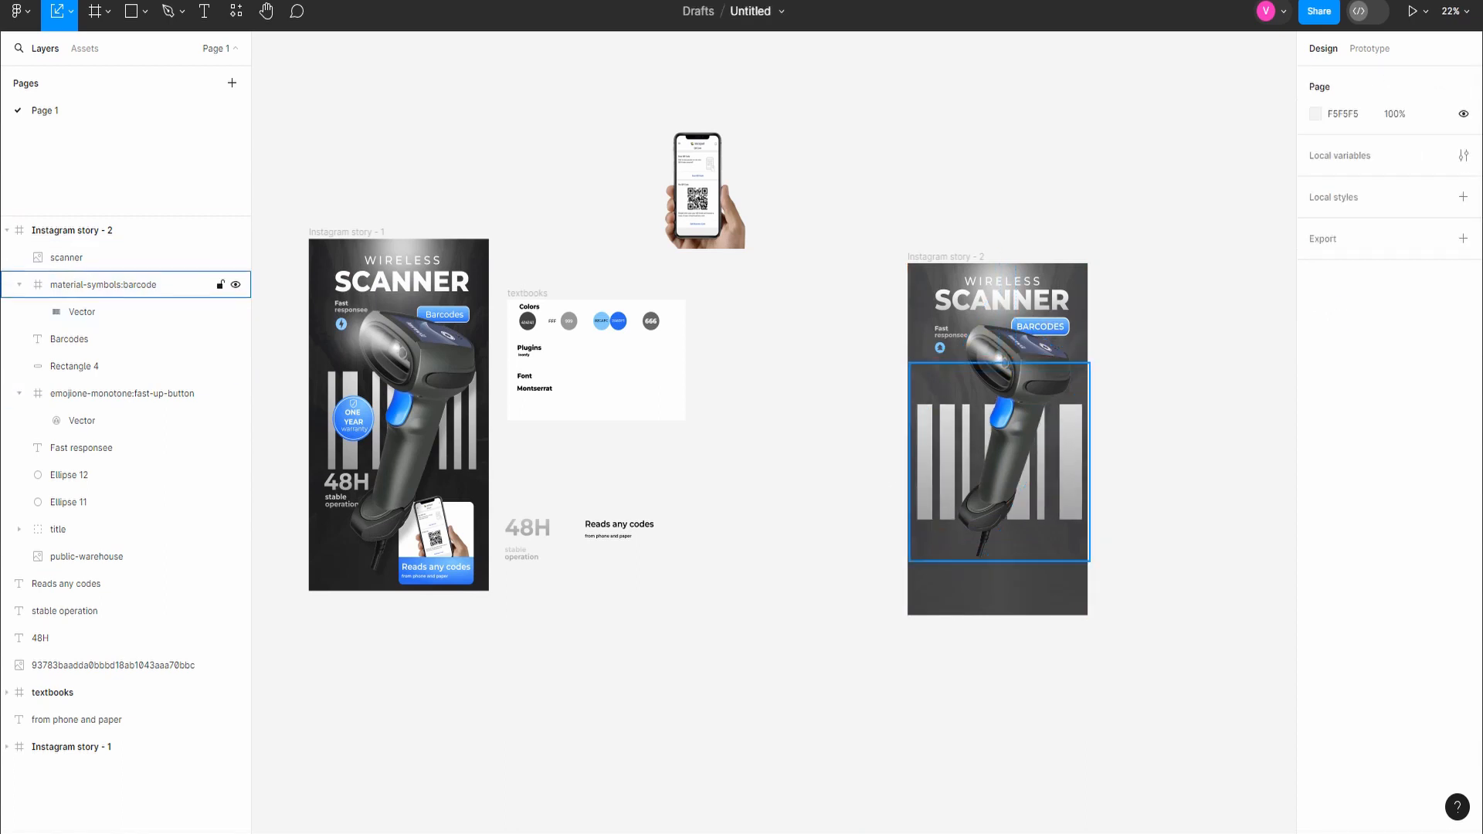
{"action": "left_click", "coordinate": [26, 285]}
Step: Add a 350 × 350 circle over the barcode stripes beside the scanner, at X 45, Y 292 in the barcode frame
{"action": "left_click", "coordinate": [144, 11]}
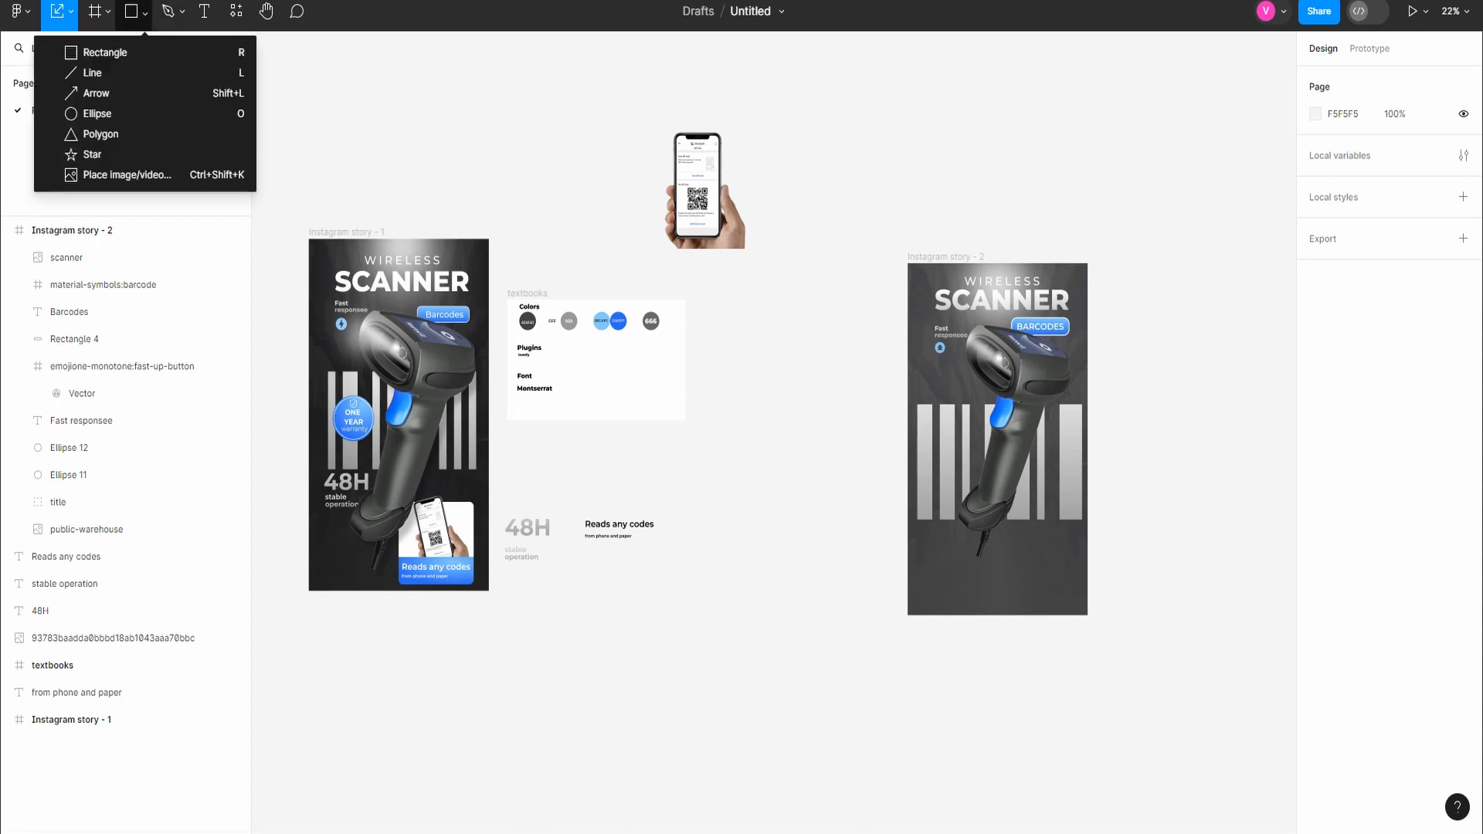
{"action": "left_click", "coordinate": [85, 108]}
{"action": "left_click", "coordinate": [945, 439]}
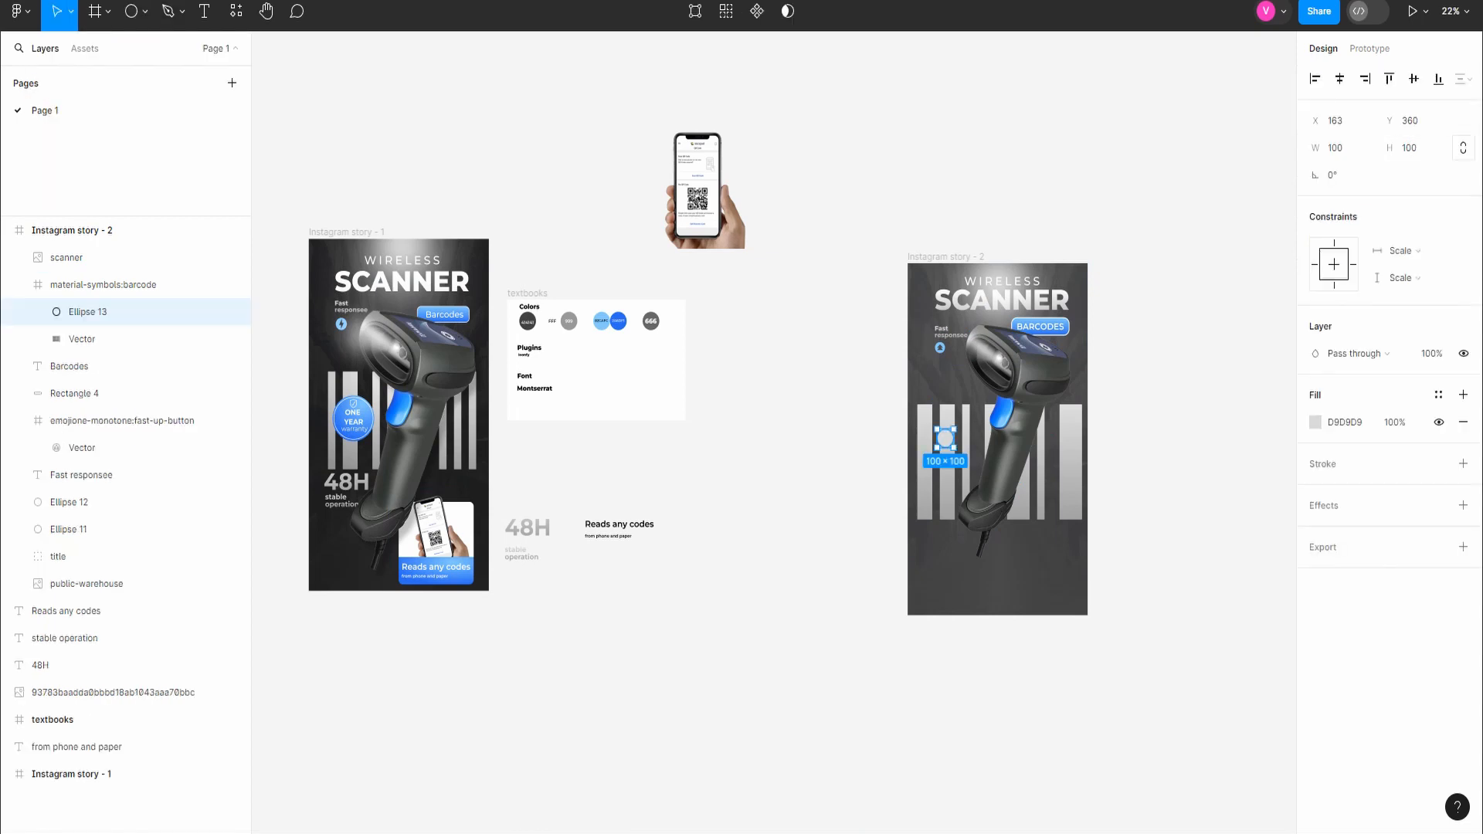
{"action": "type", "text": "350"}
{"action": "key", "text": "Return"}
{"action": "scroll", "coordinate": [1004, 540], "scroll_direction": "up", "scroll_amount": 1}
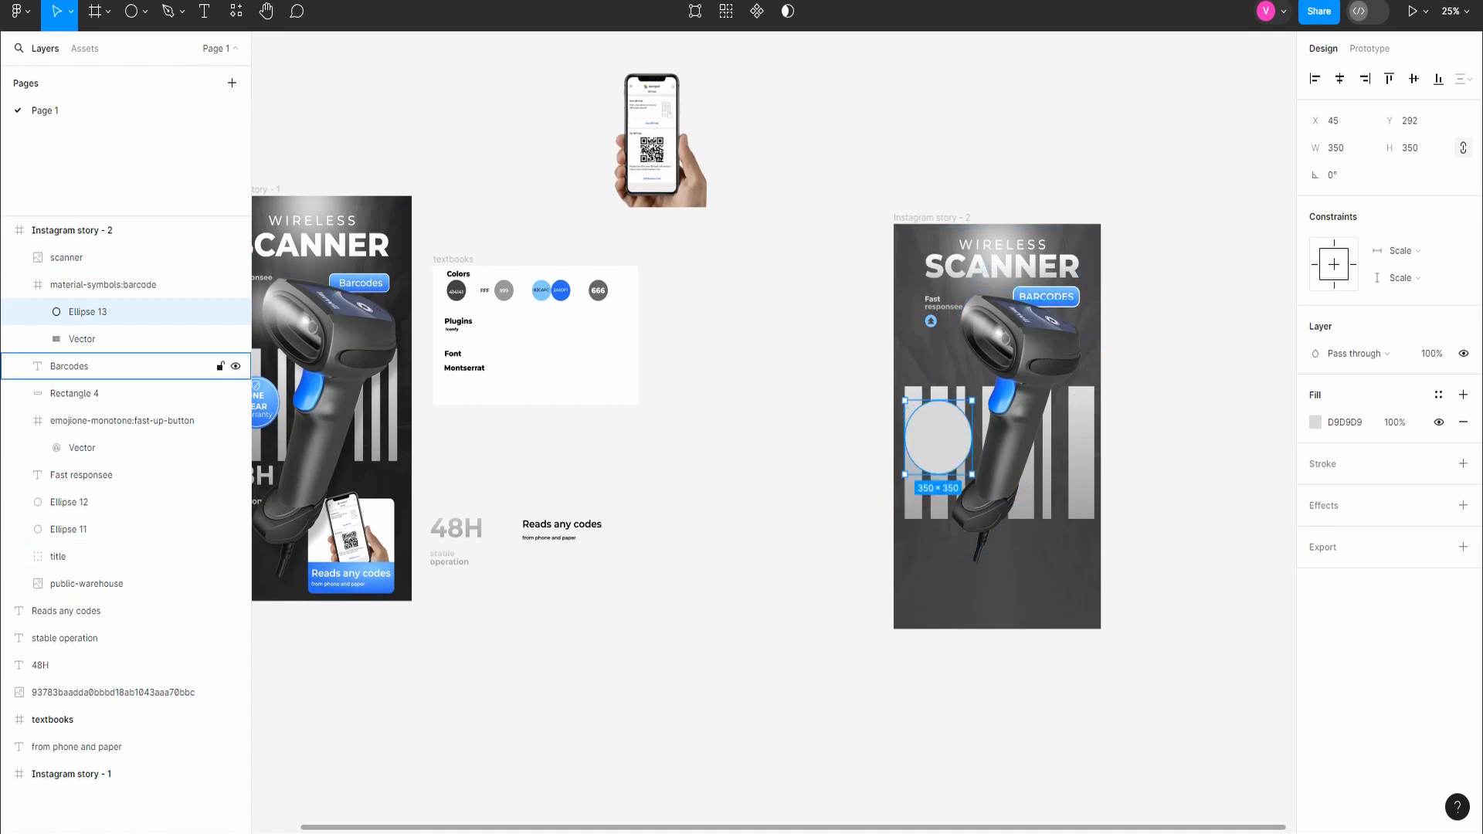
{"action": "left_click", "coordinate": [93, 367]}
{"action": "left_click", "coordinate": [92, 393]}
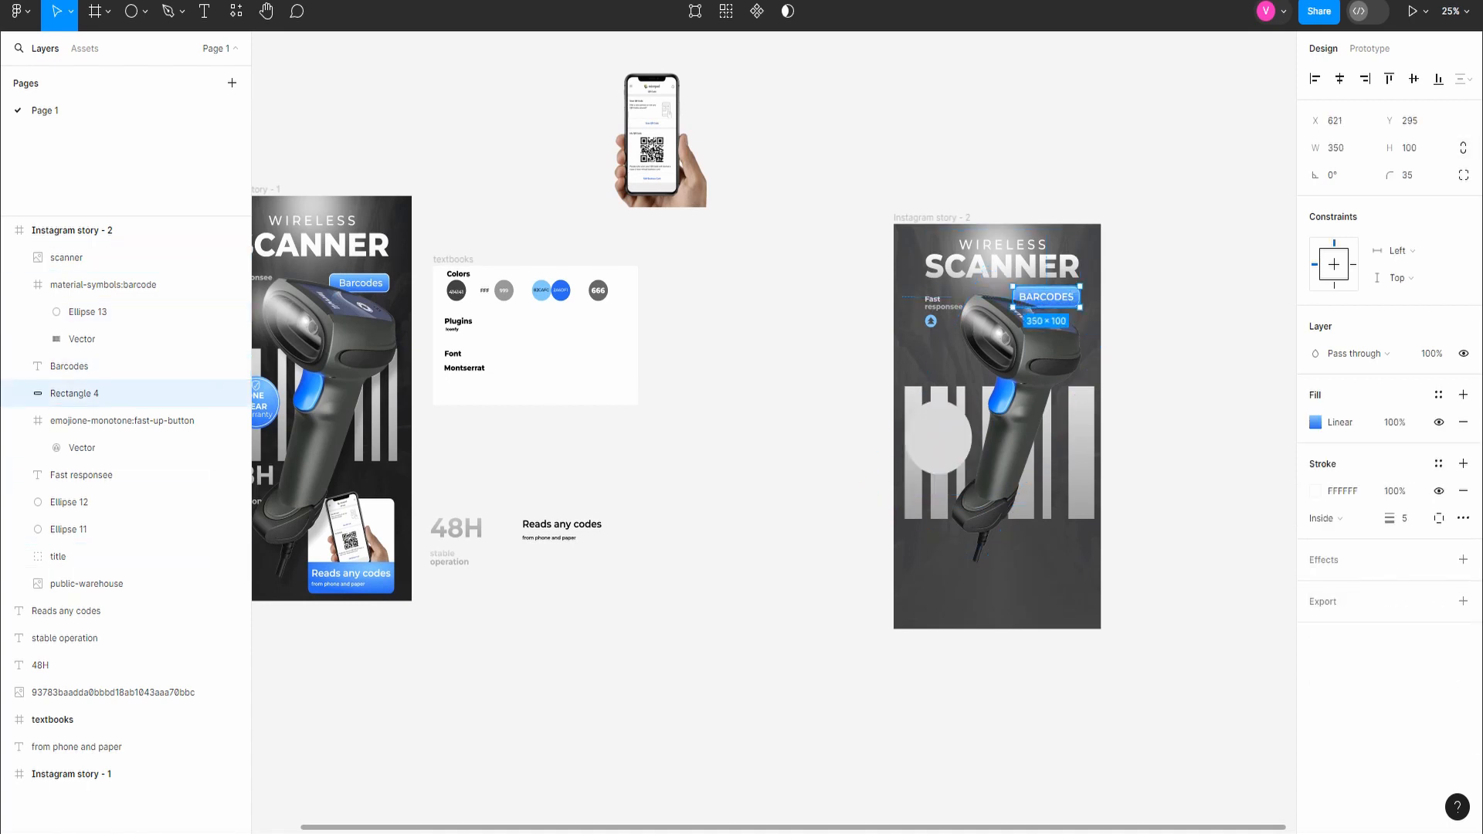
{"action": "left_click", "coordinate": [1303, 423]}
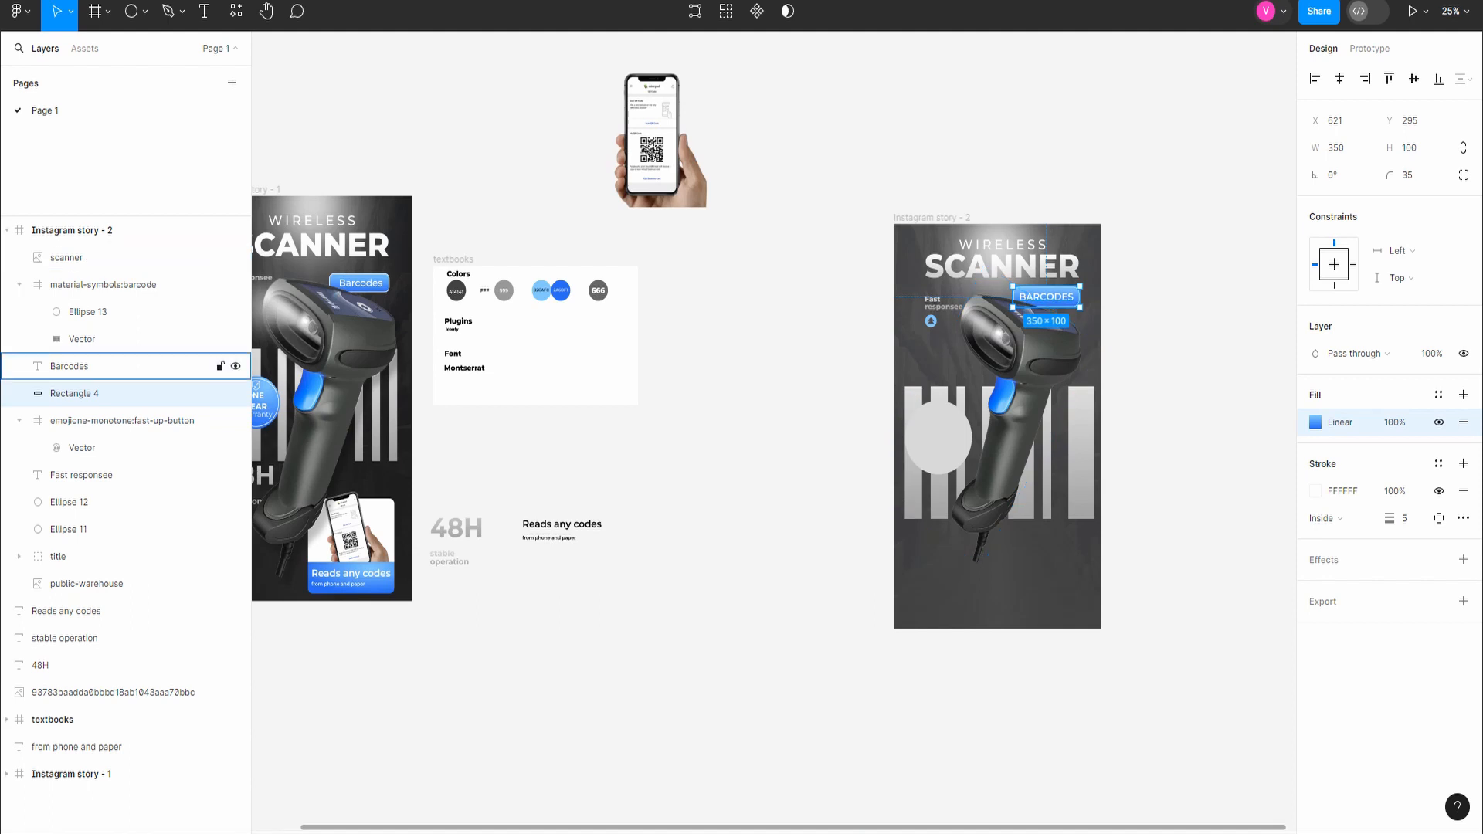
{"action": "left_click", "coordinate": [66, 257]}
{"action": "left_click", "coordinate": [77, 285]}
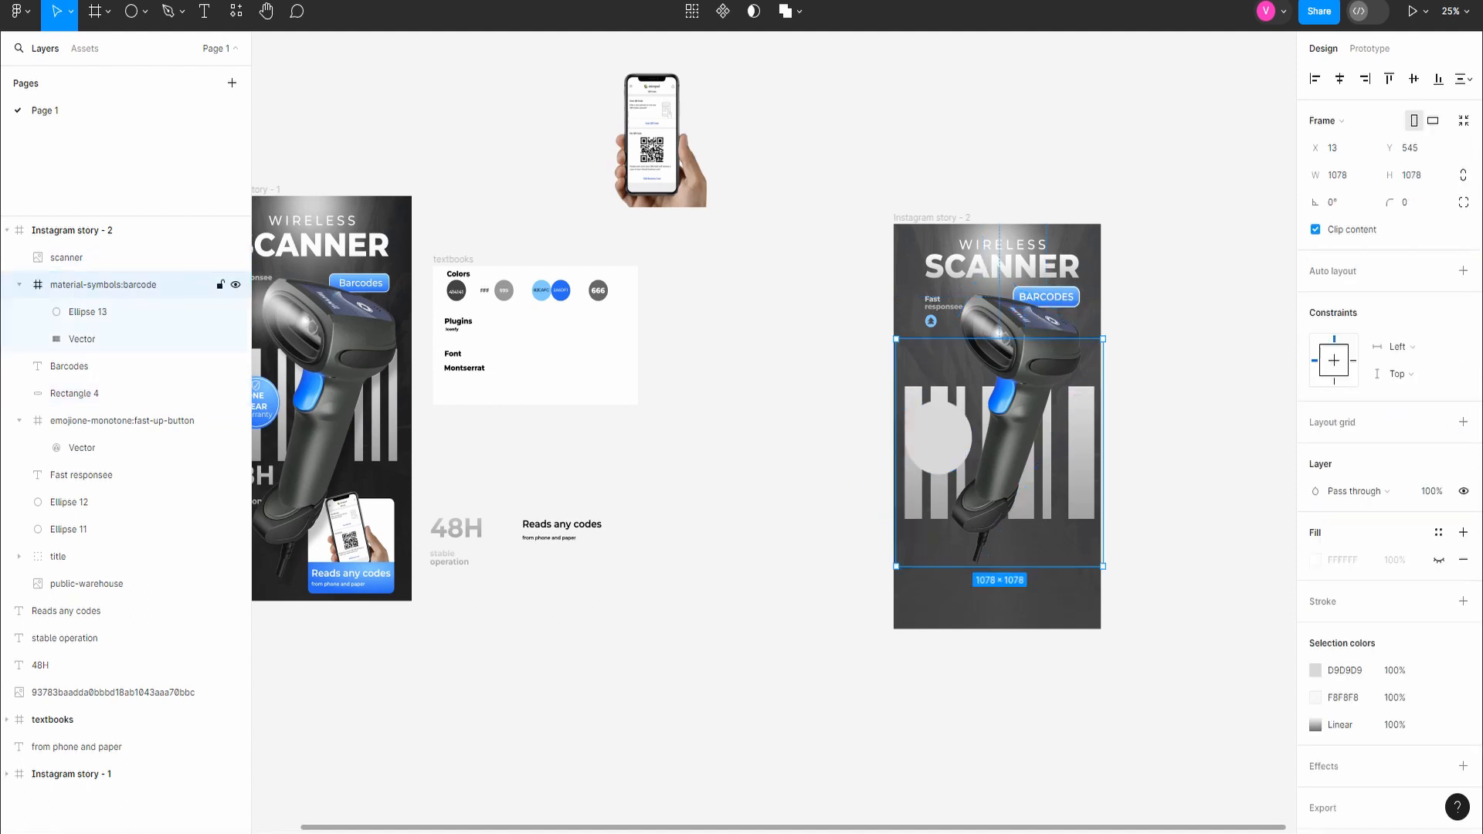
Step: Group the Fast responsee text with its fast-up-button icon and name the group "fast"
{"action": "left_click", "coordinate": [20, 285]}
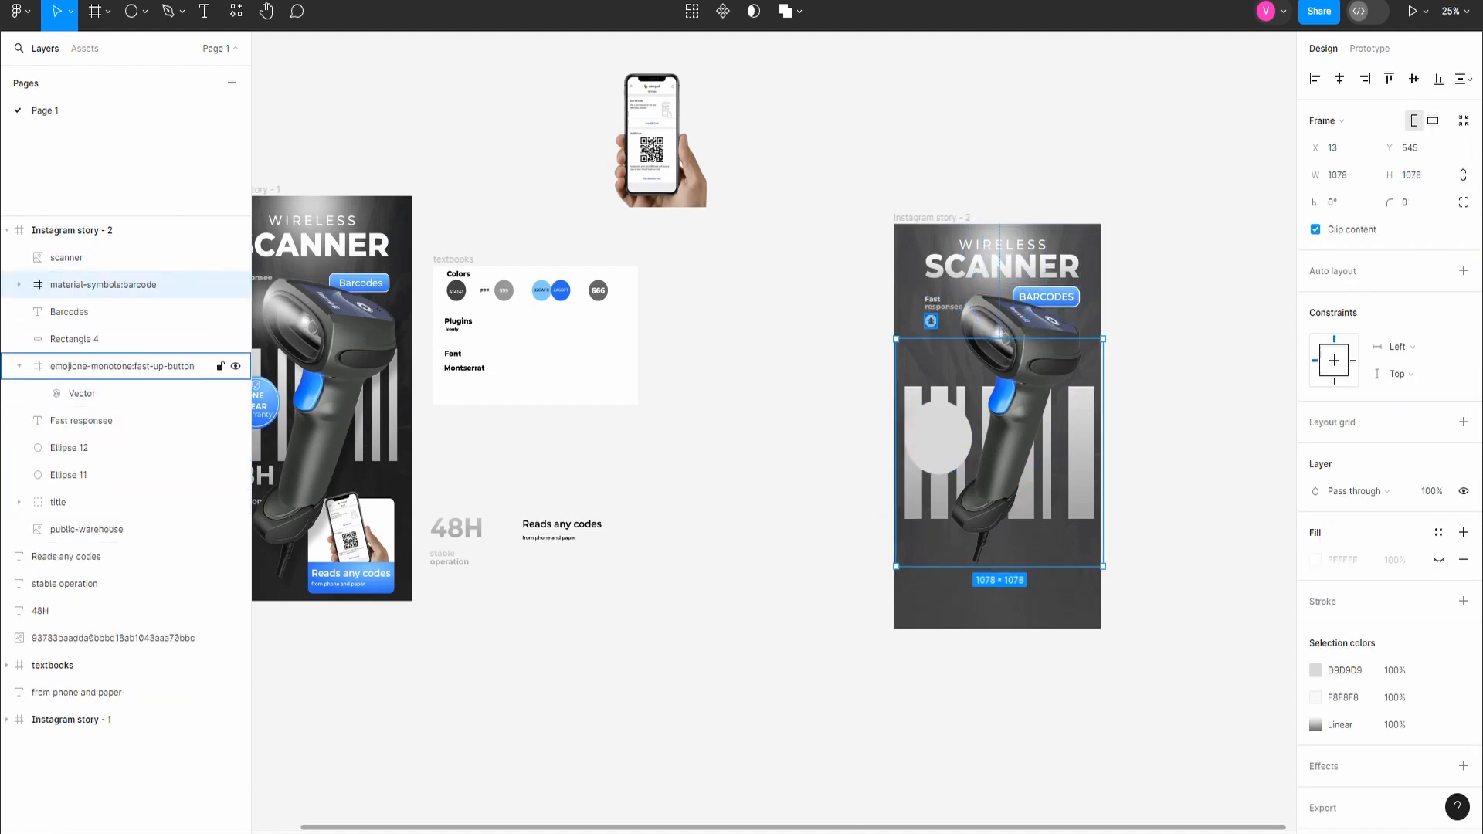
{"action": "left_click", "coordinate": [19, 366]}
{"action": "left_click", "coordinate": [85, 366]}
{"action": "left_click", "coordinate": [81, 393], "text": "shift"}
{"action": "key", "text": "ctrl+g"}
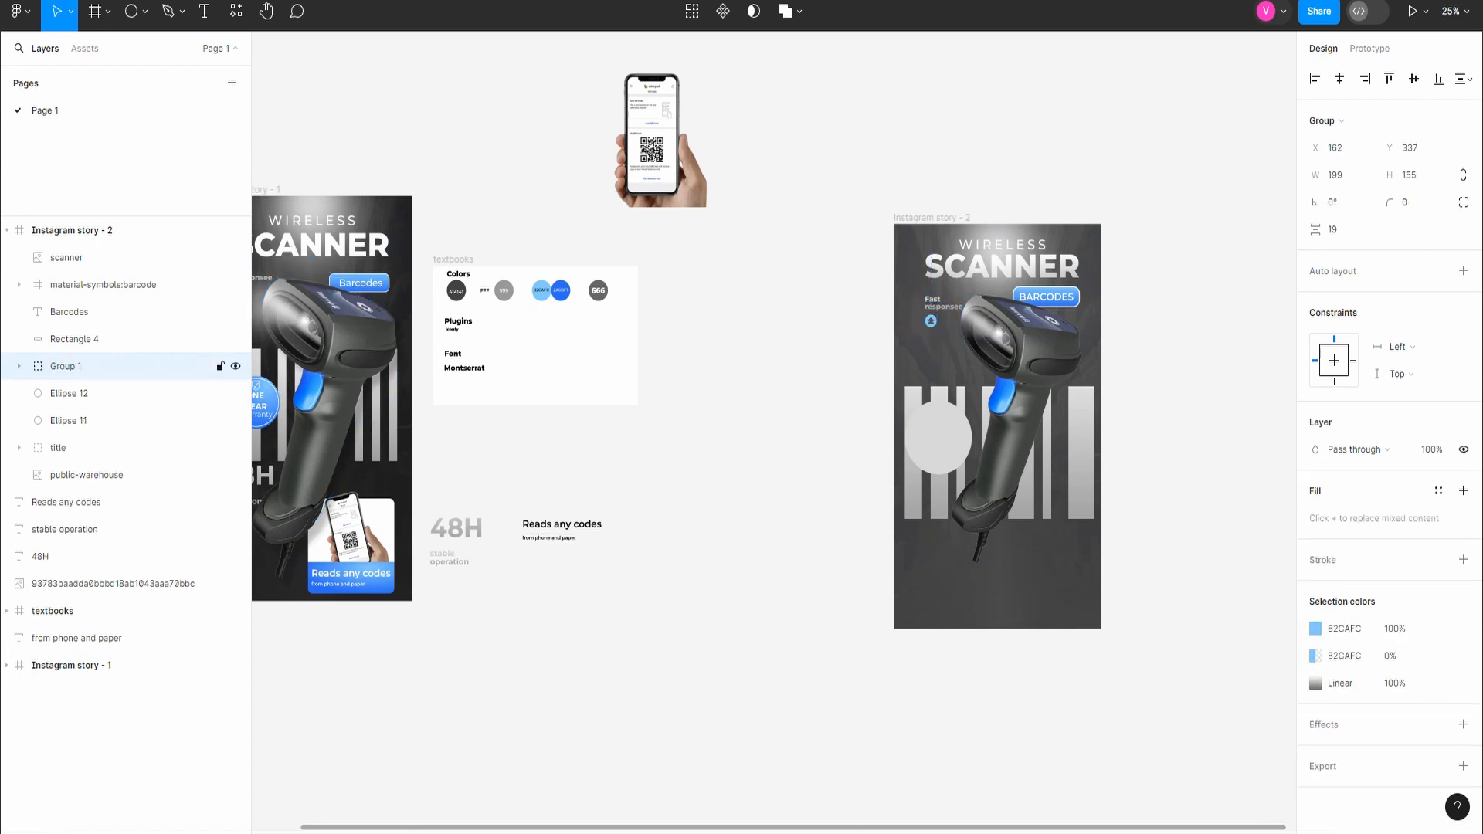
{"action": "double_click", "coordinate": [66, 366]}
{"action": "type", "text": "fast"}
{"action": "key", "text": "Return"}
{"action": "key", "text": "Escape"}
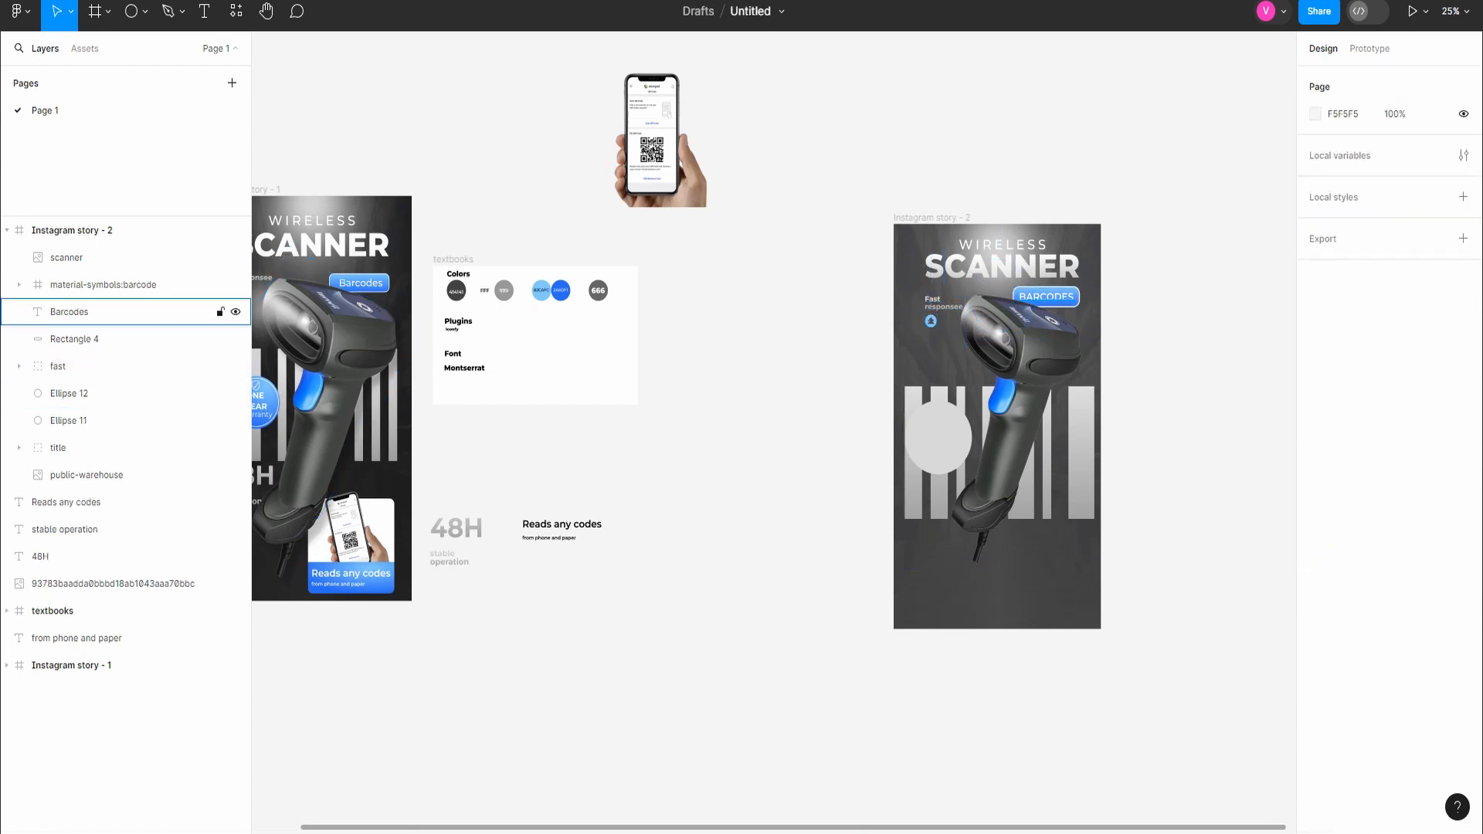
Step: Group the Barcodes text with its gradient rectangle and name the group "barcodes"
{"action": "left_click", "coordinate": [70, 311]}
{"action": "left_click", "coordinate": [74, 339], "text": "shift"}
{"action": "key", "text": "ctrl+g"}
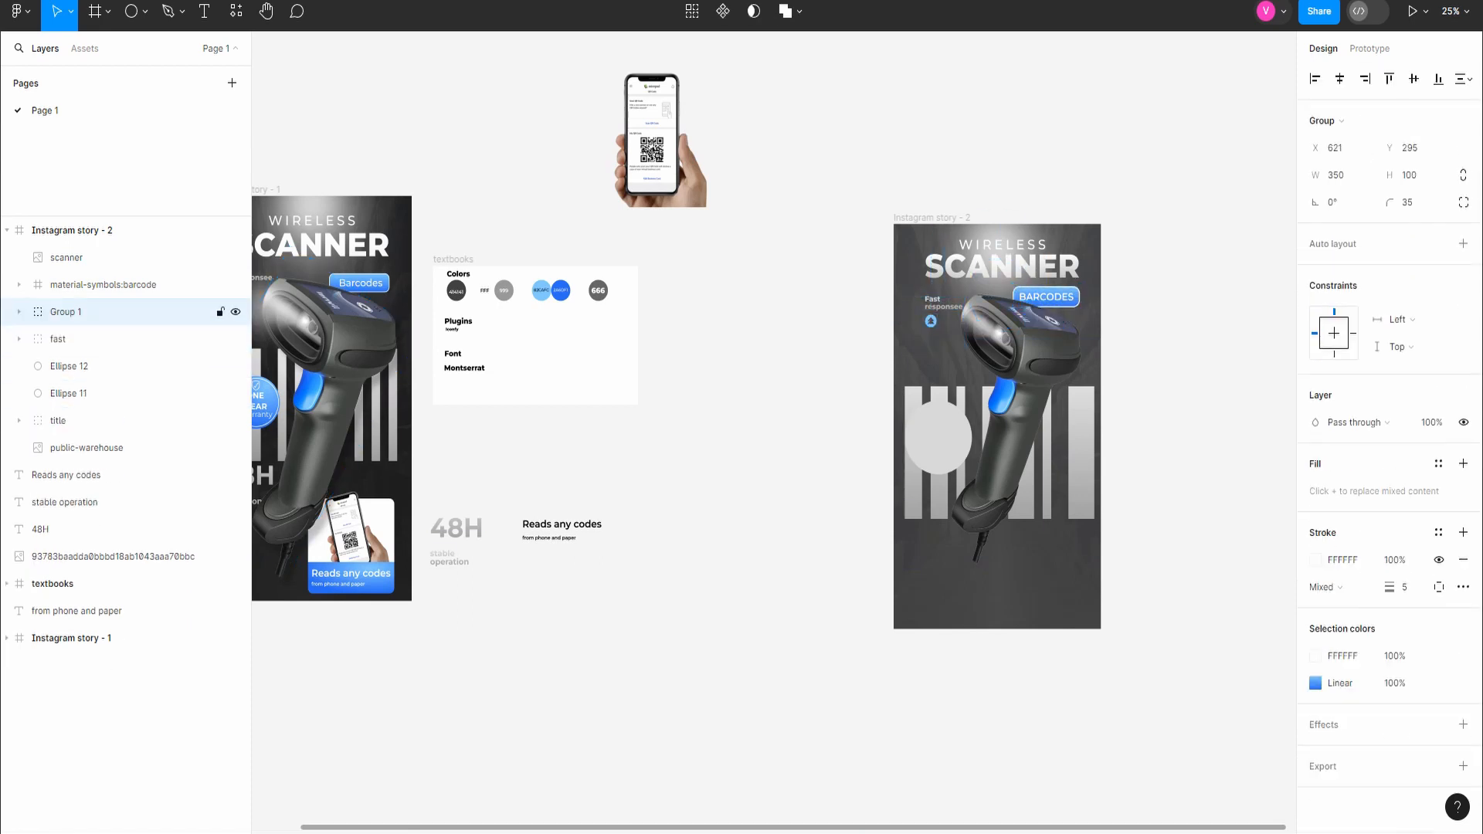
{"action": "key", "text": "ctrl+r"}
{"action": "type", "text": "b"}
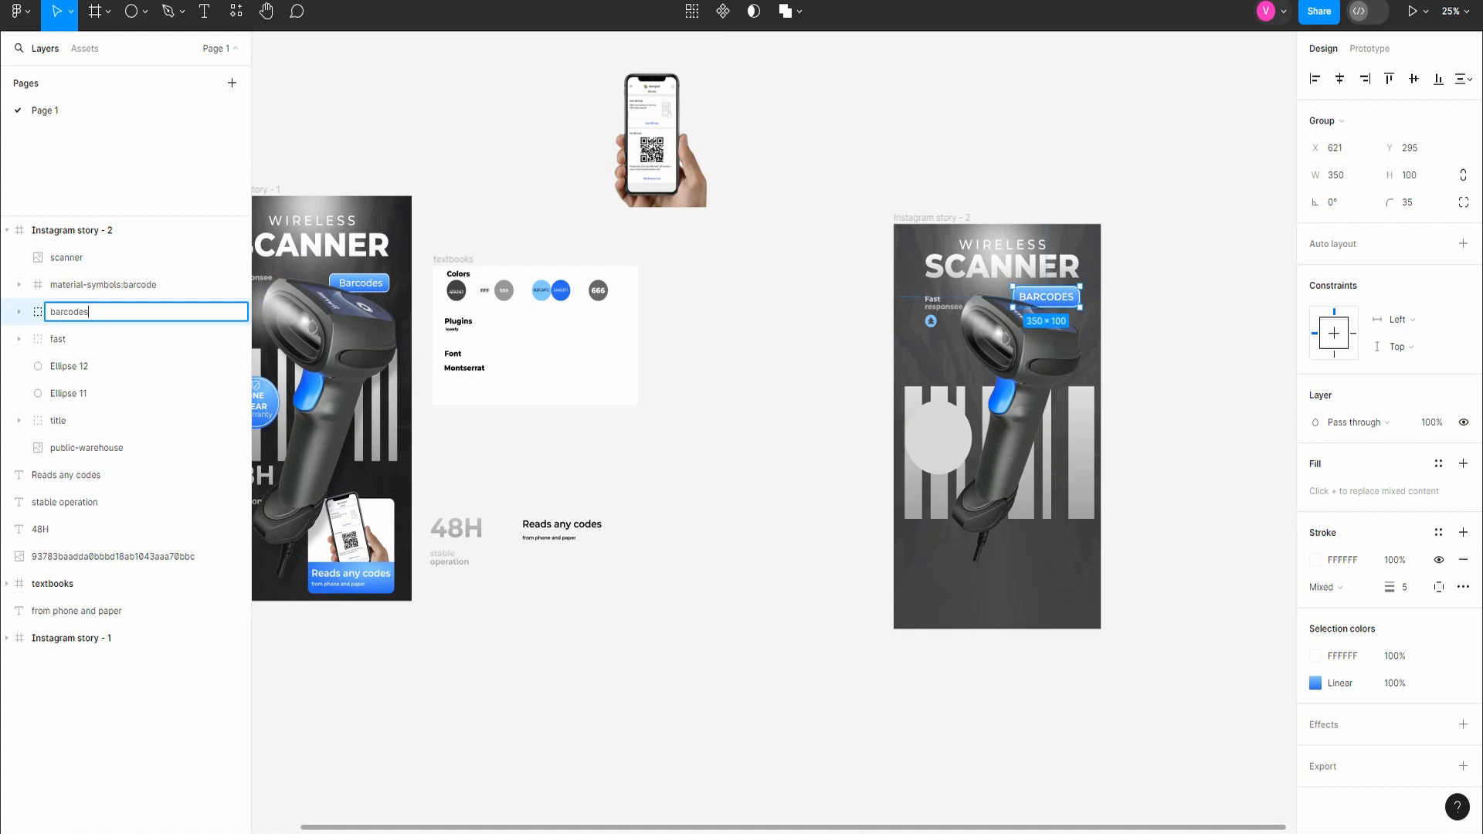
{"action": "type", "text": "arcodes"}
{"action": "key", "text": "Return"}
{"action": "key", "text": "Escape"}
Step: Move the Ellipse 11 and Ellipse 12 glow layers into the title group
{"action": "left_click", "coordinate": [58, 339]}
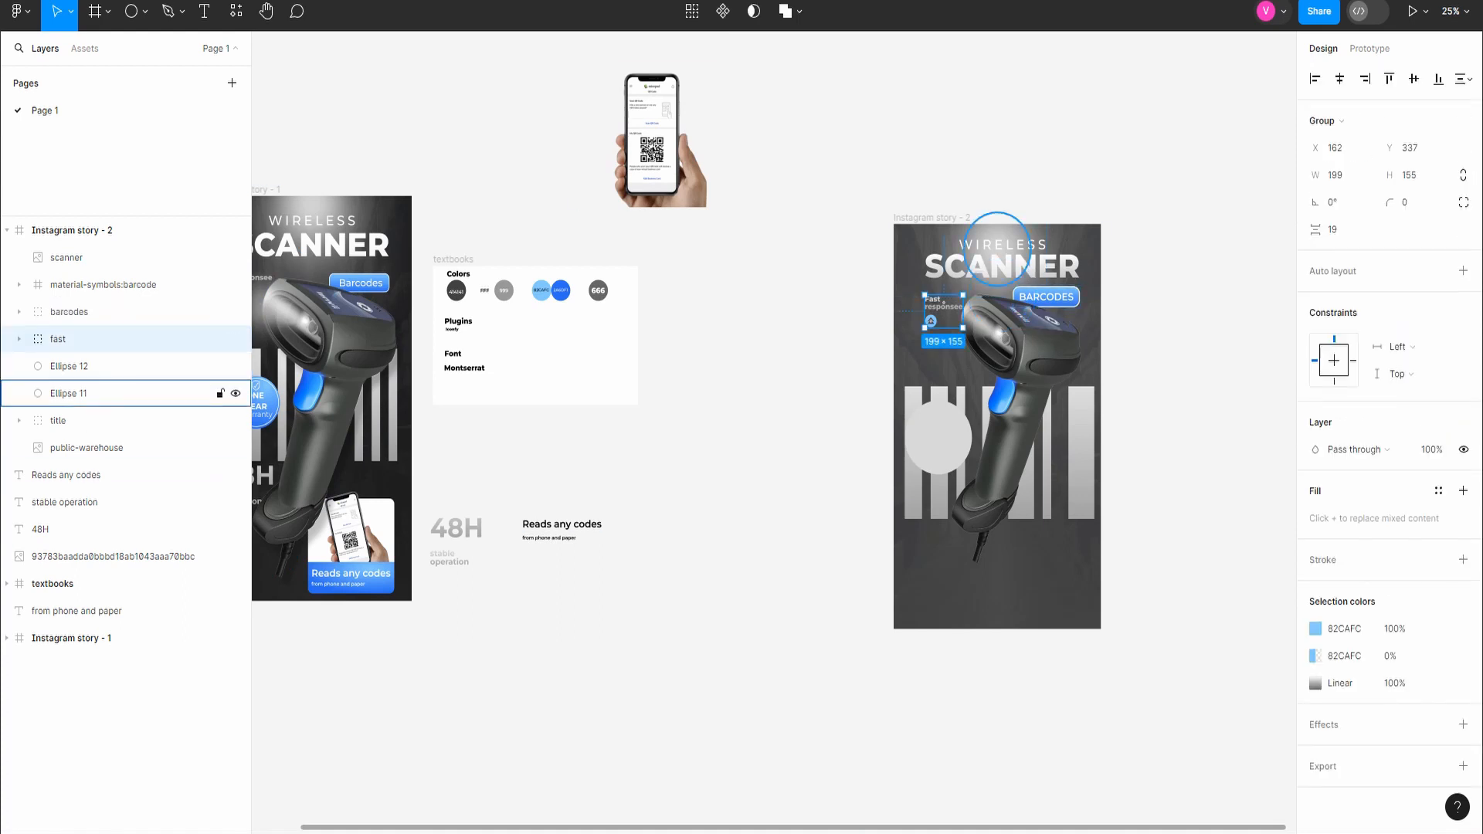
{"action": "left_click", "coordinate": [69, 393]}
{"action": "left_click", "coordinate": [70, 366], "text": "shift"}
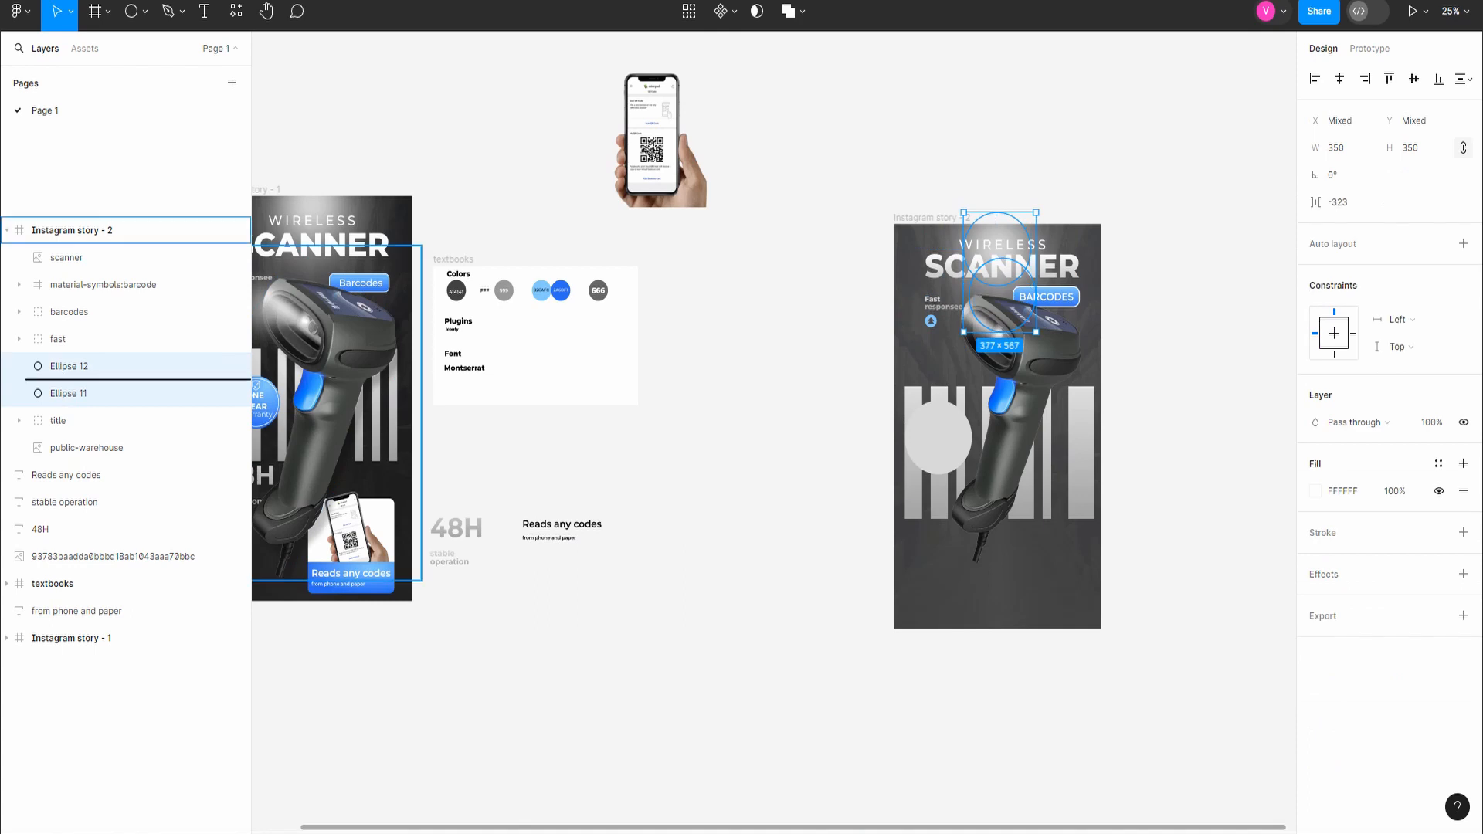
{"action": "left_click_drag", "start_coordinate": [69, 366], "coordinate": [70, 420]}
{"action": "left_click", "coordinate": [19, 366]}
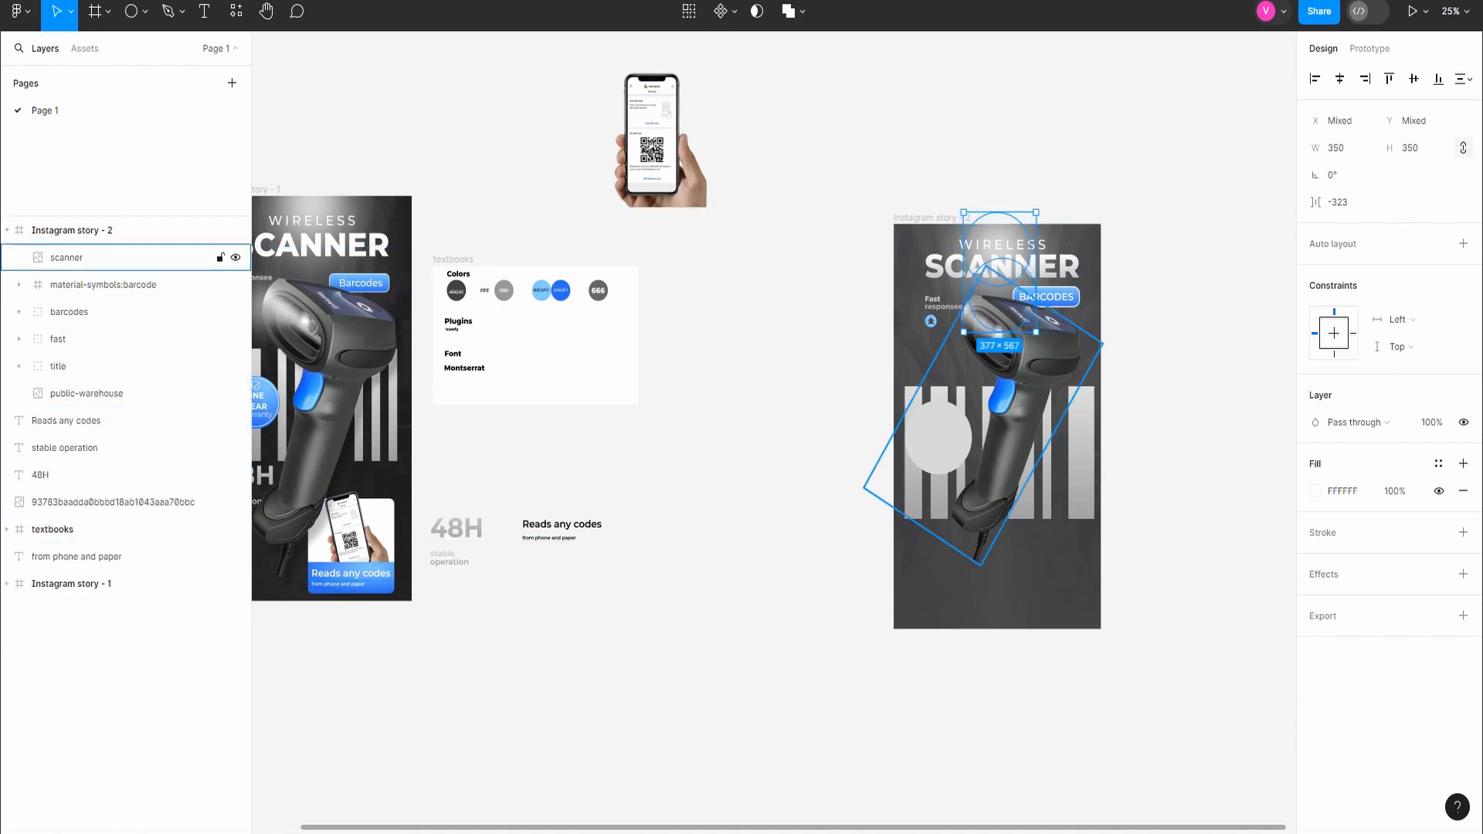
{"action": "left_click", "coordinate": [103, 284]}
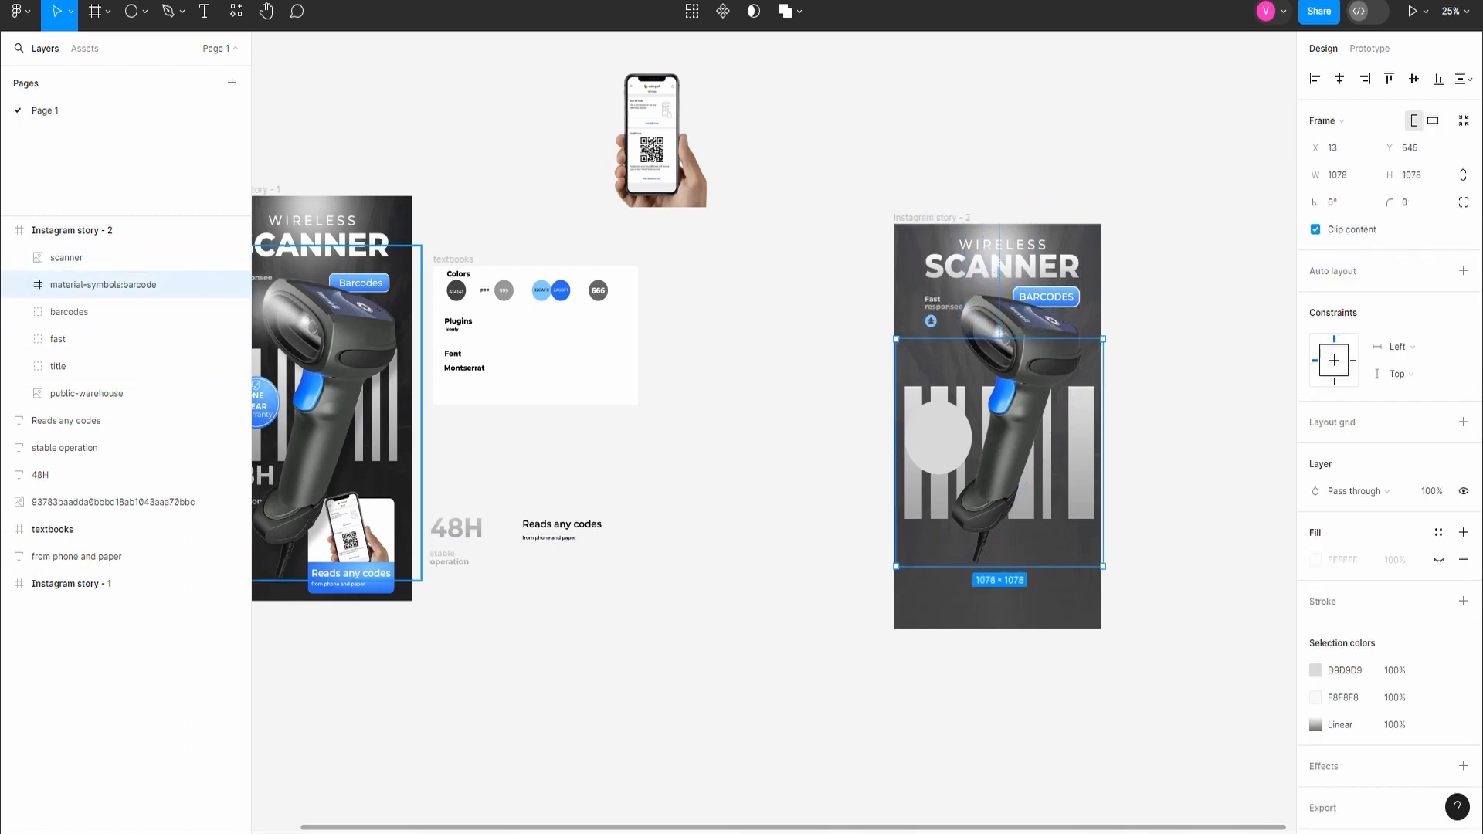
{"action": "left_click", "coordinate": [102, 312]}
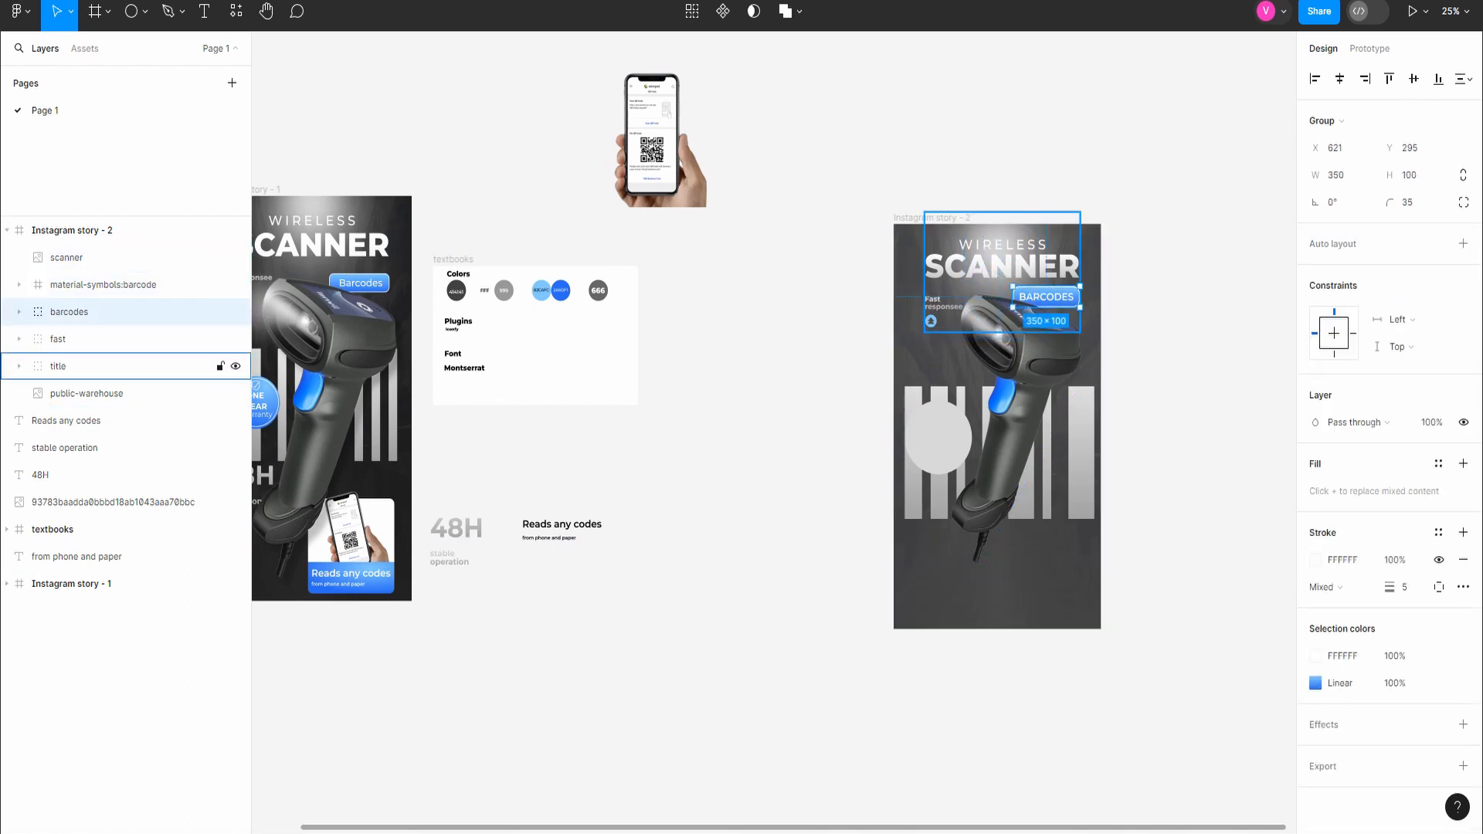
{"action": "left_click", "coordinate": [102, 285]}
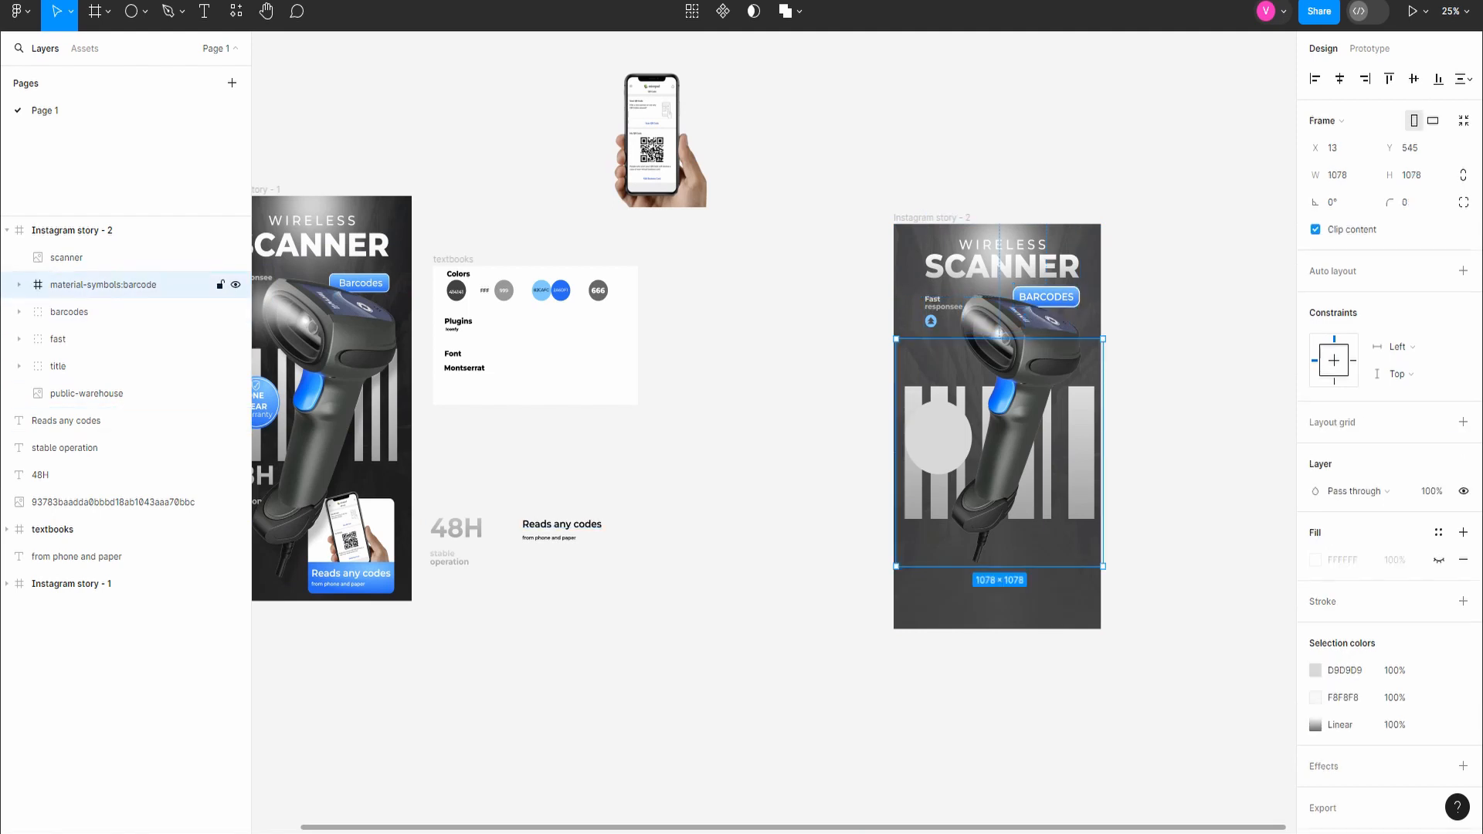
Step: Lock the scanner and material-symbols:barcode layers and move the circle out of the barcode frame, above the scanner layer
{"action": "left_click", "coordinate": [236, 285]}
{"action": "left_click", "coordinate": [236, 285]}
{"action": "left_click", "coordinate": [220, 258]}
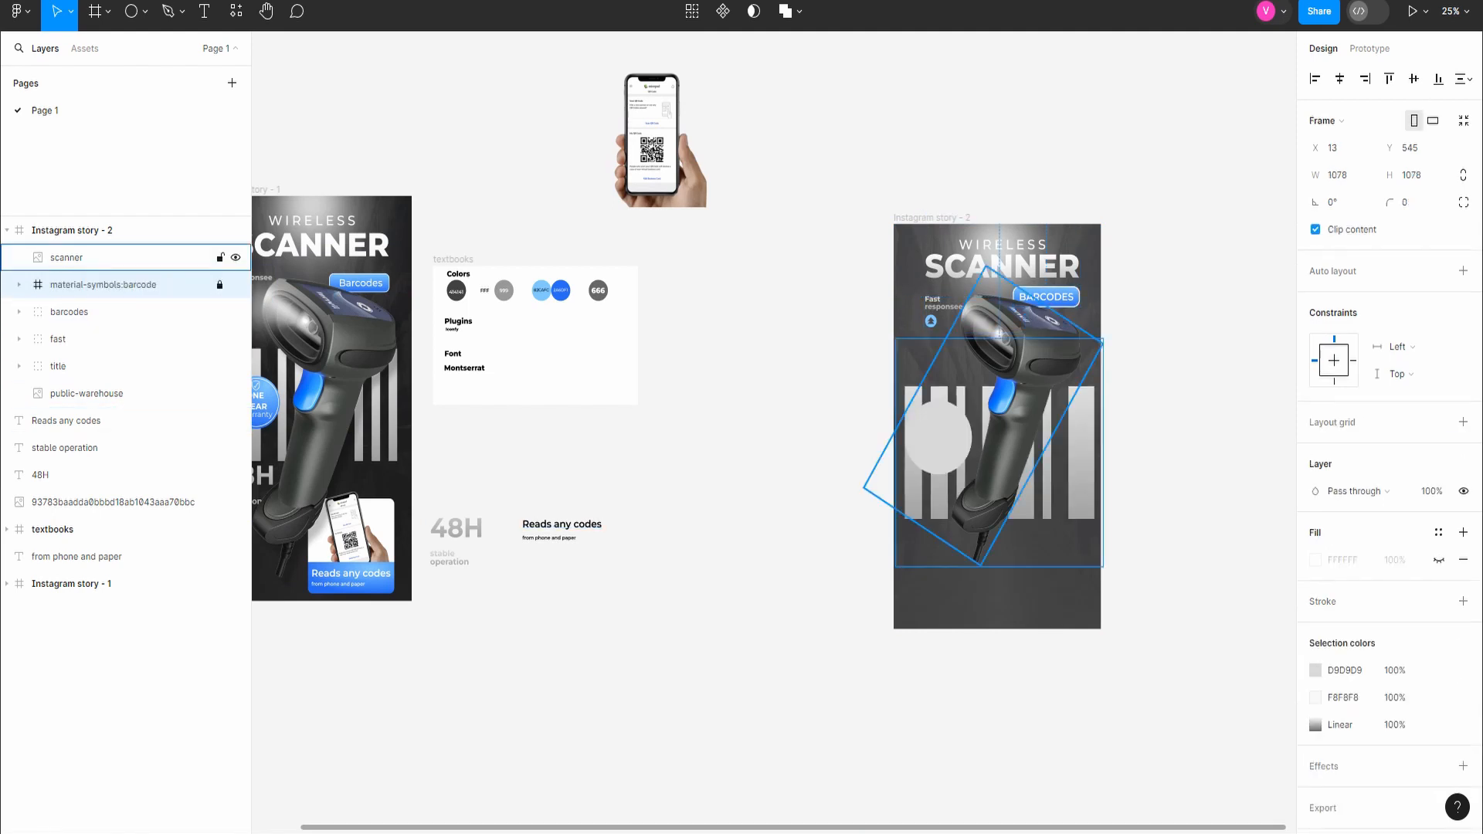
{"action": "left_click", "coordinate": [932, 218]}
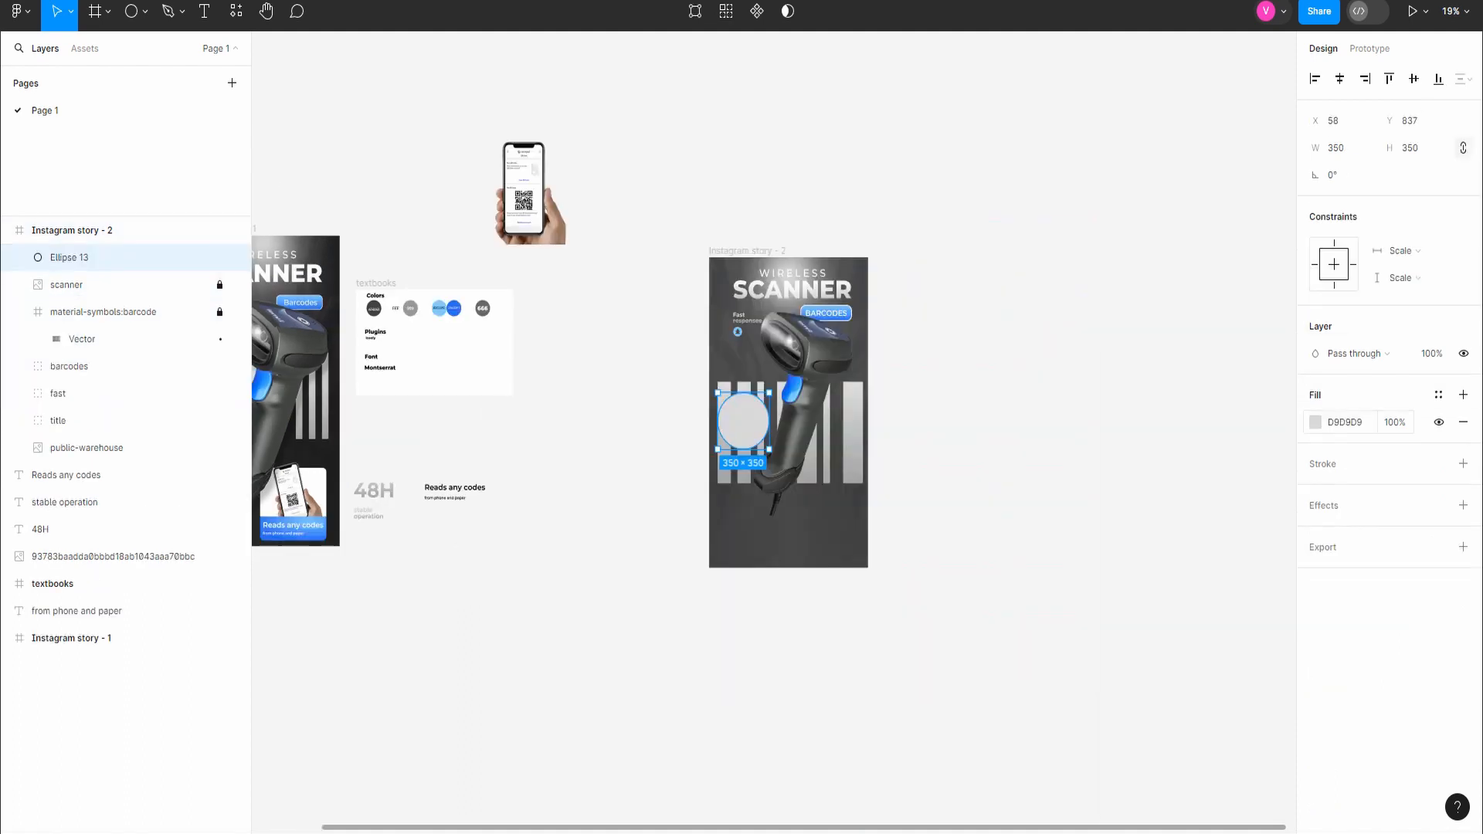
Step: Paste the copied blue linear gradient fill onto the 350 × 350 circle and remove its solid D9D9D9 fill
{"action": "left_click", "coordinate": [1316, 422]}
{"action": "key", "text": "Escape"}
{"action": "key", "text": "ctrl+v"}
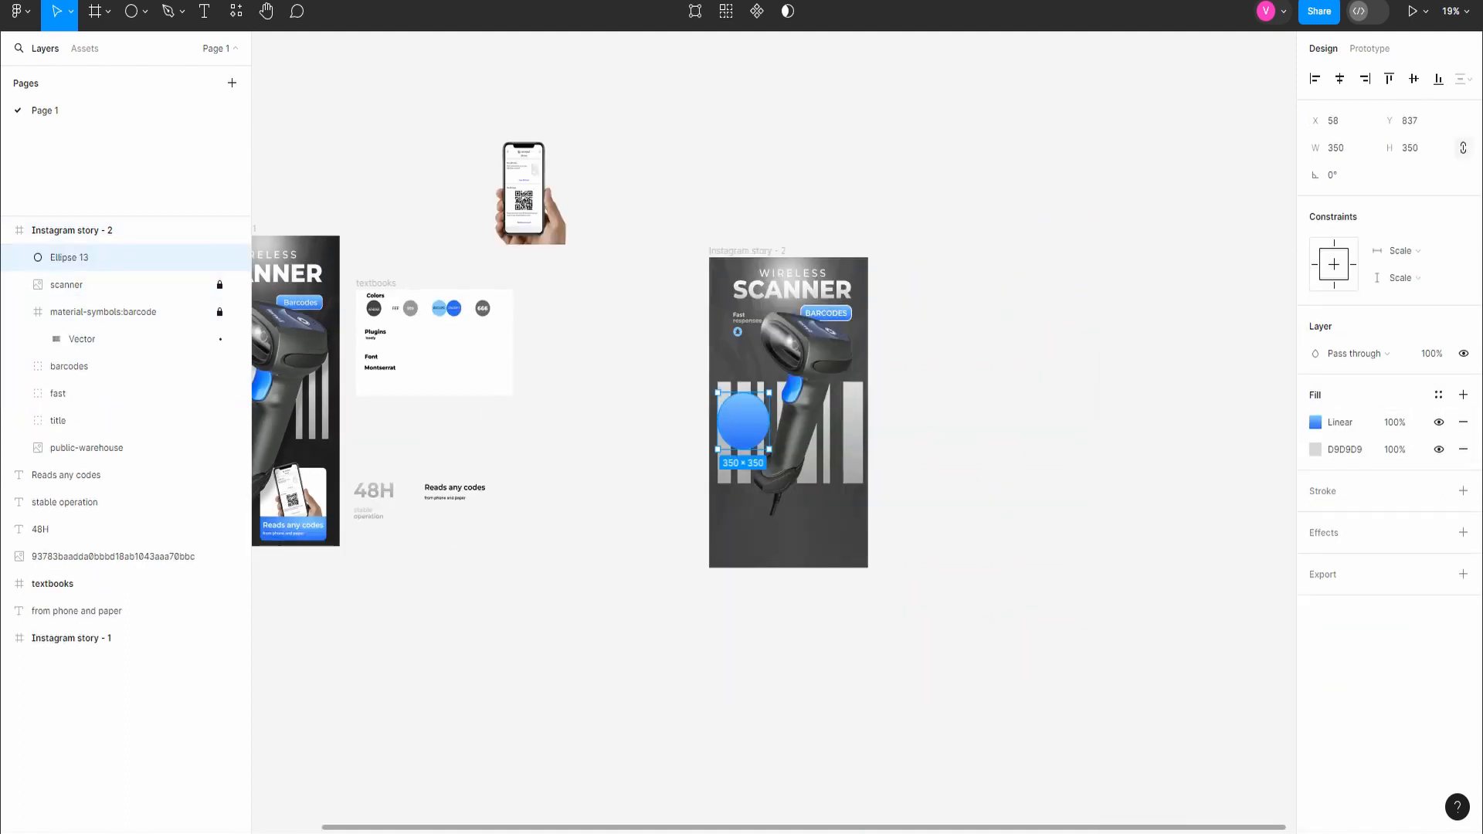
{"action": "left_click", "coordinate": [1463, 450]}
Step: Add a 325 × 325 circle centred inside the blue circle, at X 70, Y 849
{"action": "scroll", "coordinate": [583, 383], "scroll_direction": "up", "scroll_amount": 4}
{"action": "scroll", "coordinate": [533, 401], "scroll_direction": "down", "scroll_amount": 4}
{"action": "scroll", "coordinate": [533, 402], "scroll_direction": "left", "scroll_amount": 3}
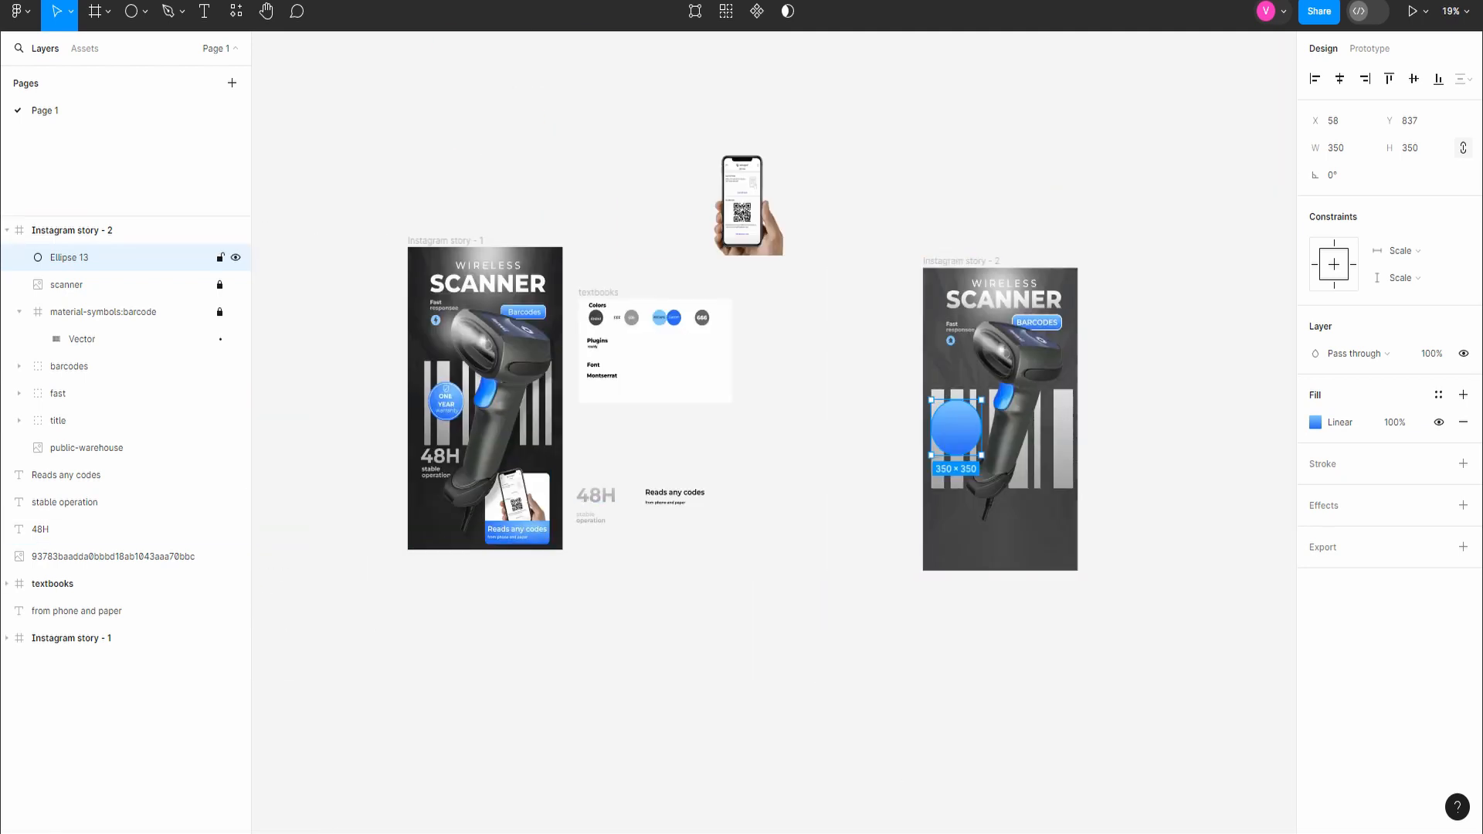
{"action": "left_click", "coordinate": [131, 11]}
{"action": "left_click", "coordinate": [957, 429]}
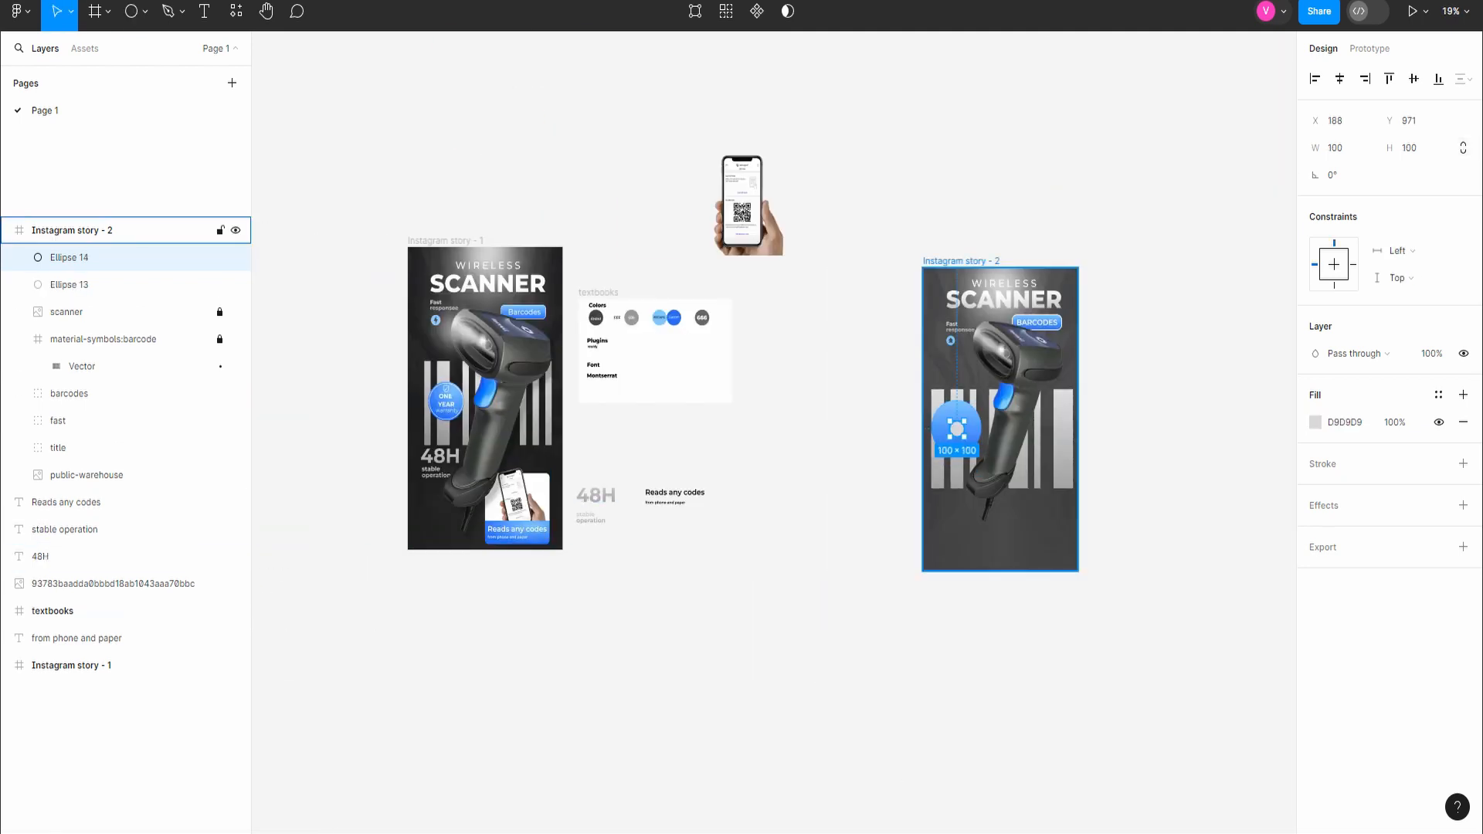
{"action": "type", "text": "325"}
{"action": "key", "text": "Return"}
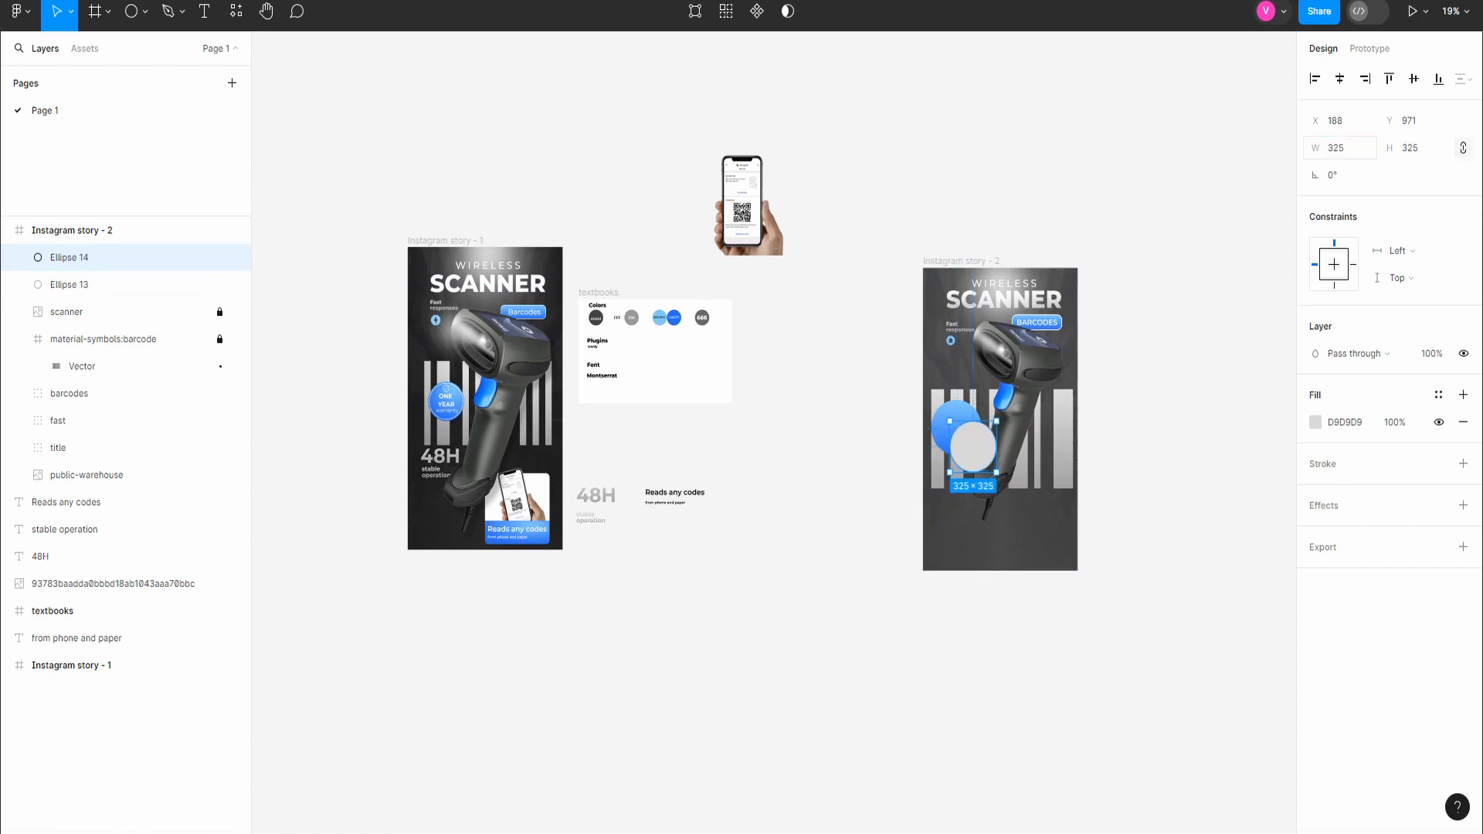
{"action": "scroll", "coordinate": [889, 504], "scroll_direction": "up", "scroll_amount": 4}
{"action": "left_click_drag", "start_coordinate": [1076, 376], "coordinate": [1039, 333]}
Step: Turn the inner circle's fill into an FFFFFF stroke, 3 thick and aligned outside
{"action": "key", "text": "shift+x"}
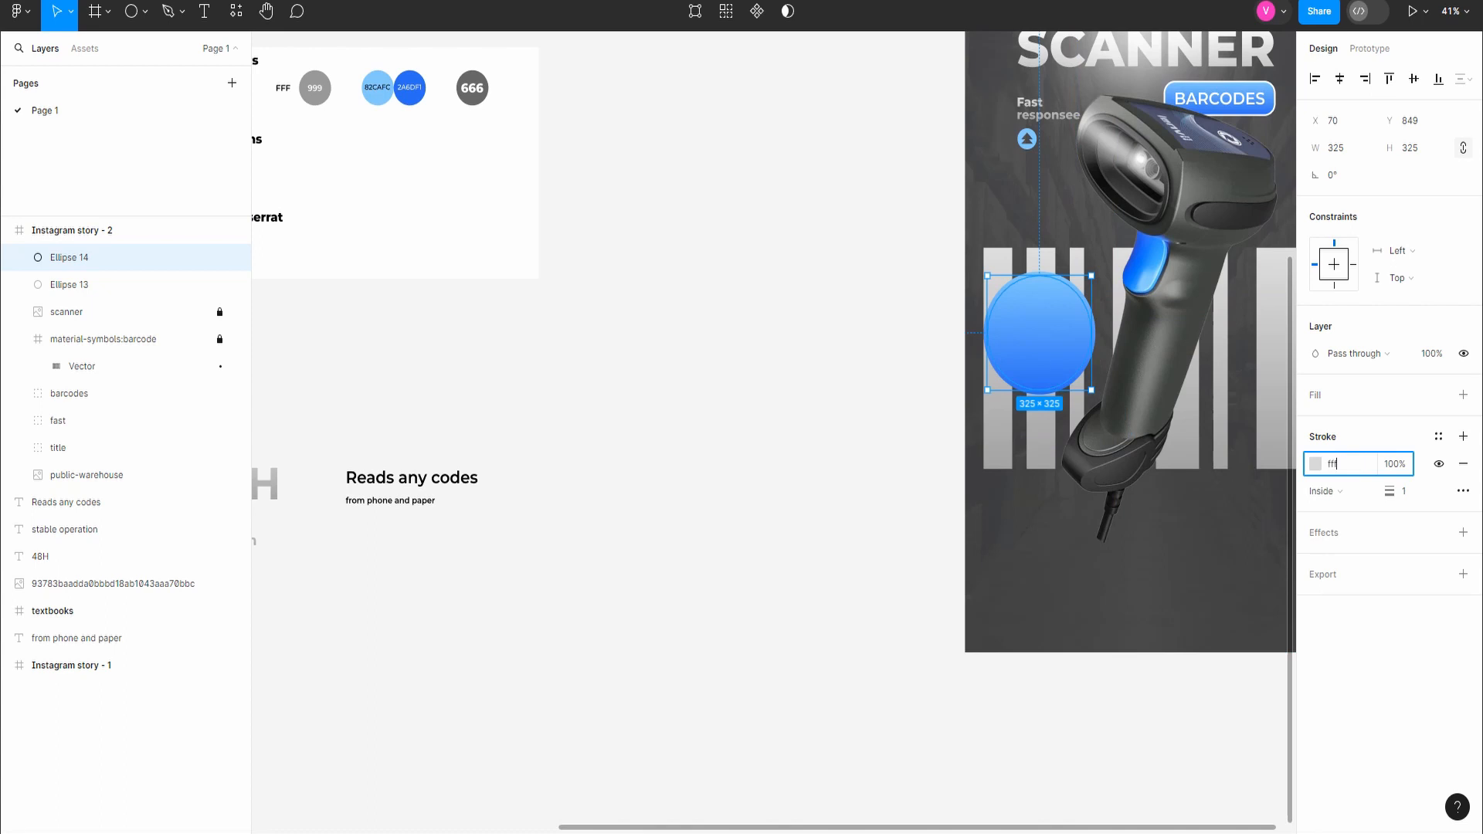
{"action": "key", "text": "Return"}
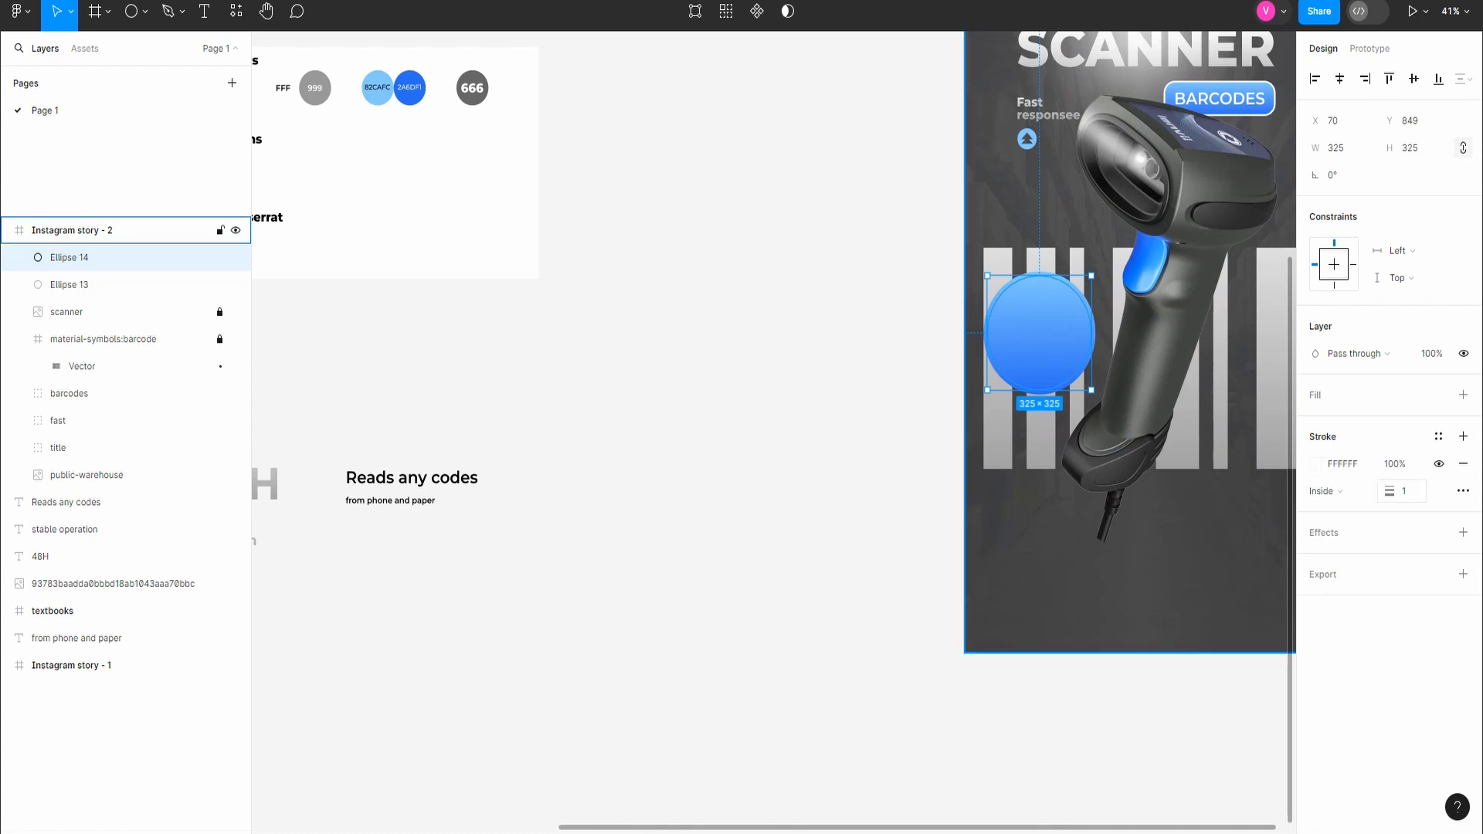
{"action": "key", "text": "Return"}
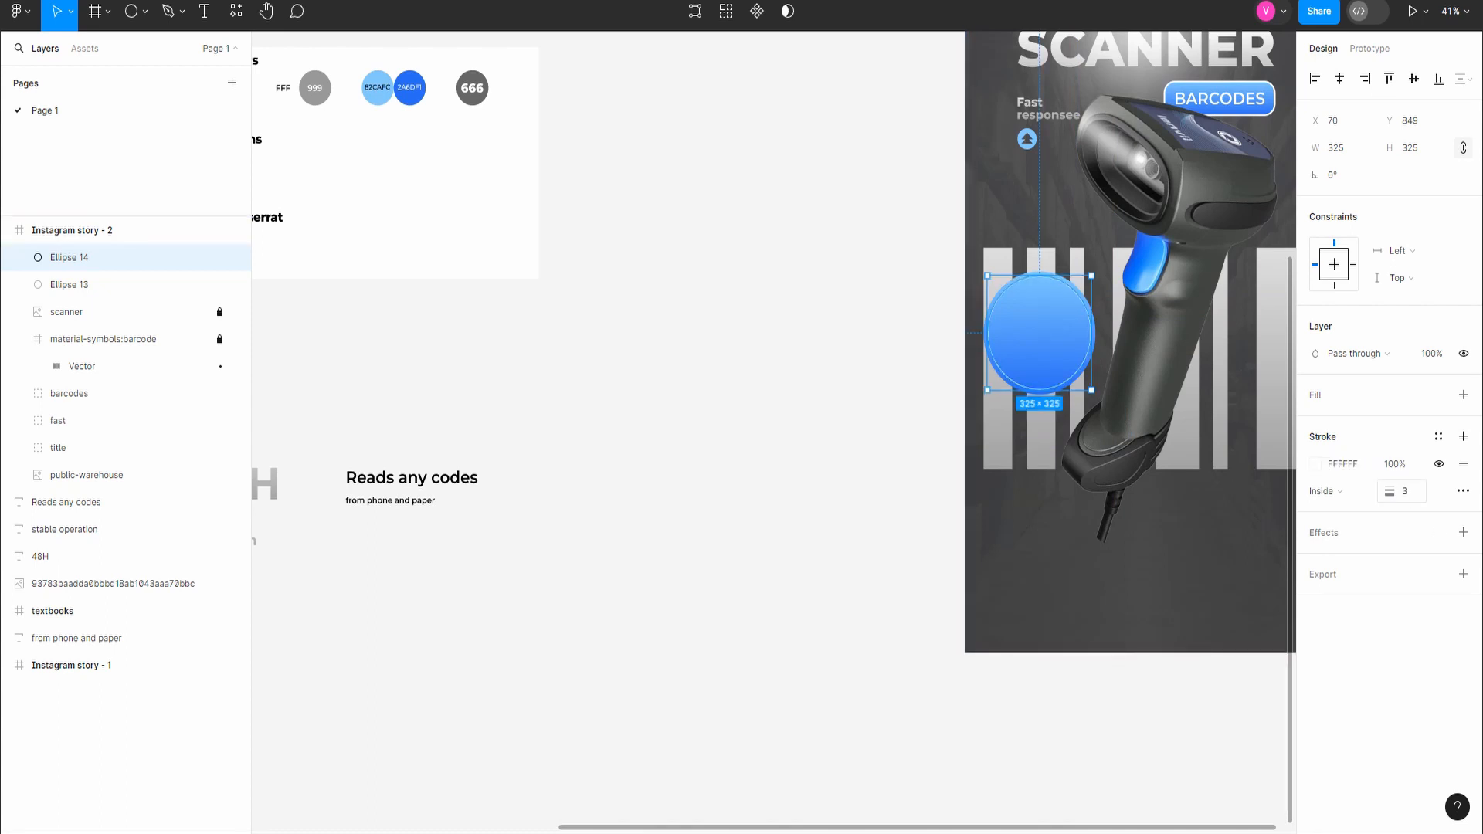
{"action": "left_click", "coordinate": [1039, 334]}
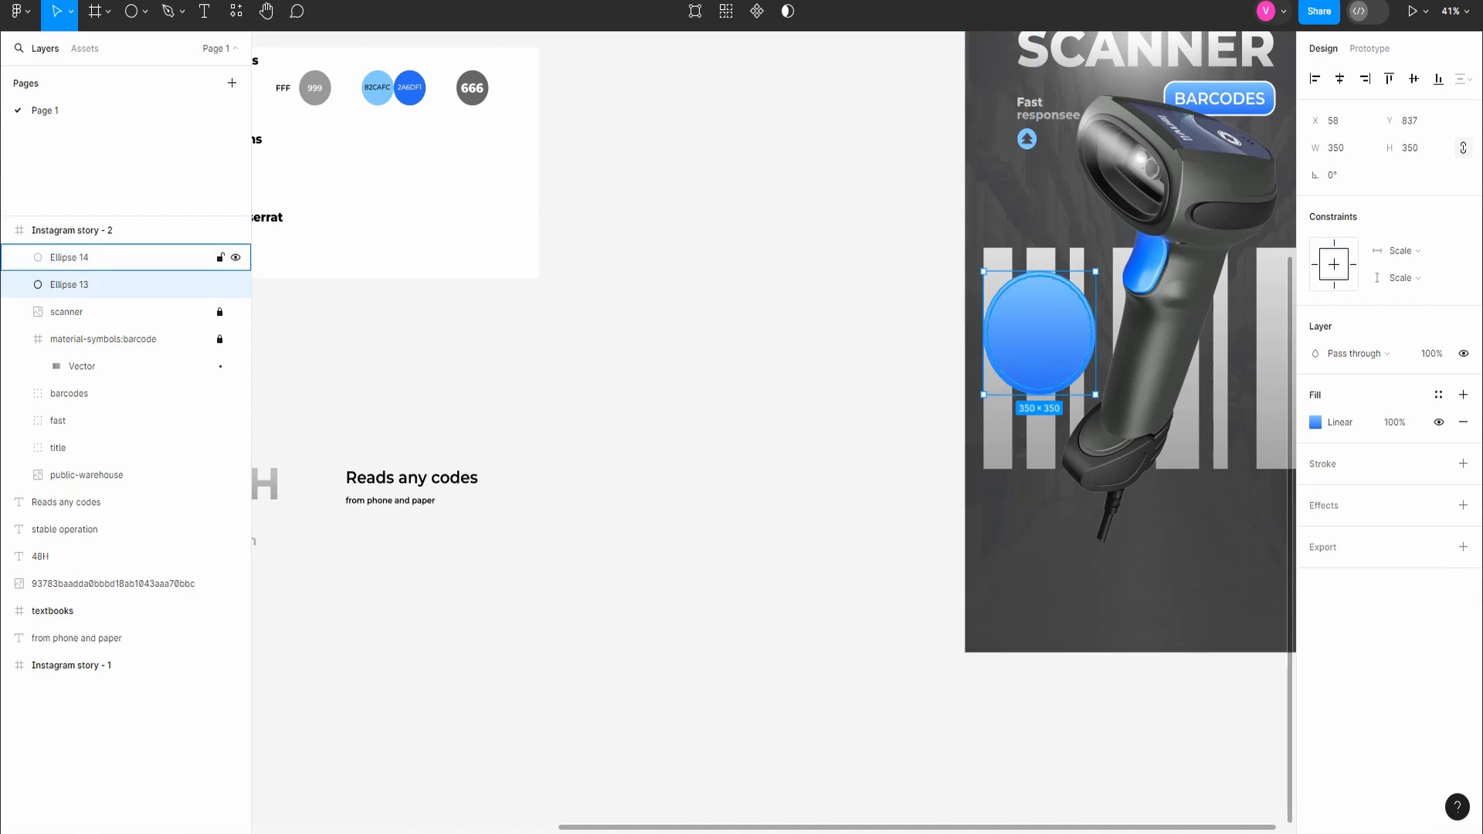
{"action": "left_click", "coordinate": [69, 257]}
{"action": "left_click", "coordinate": [1336, 491]}
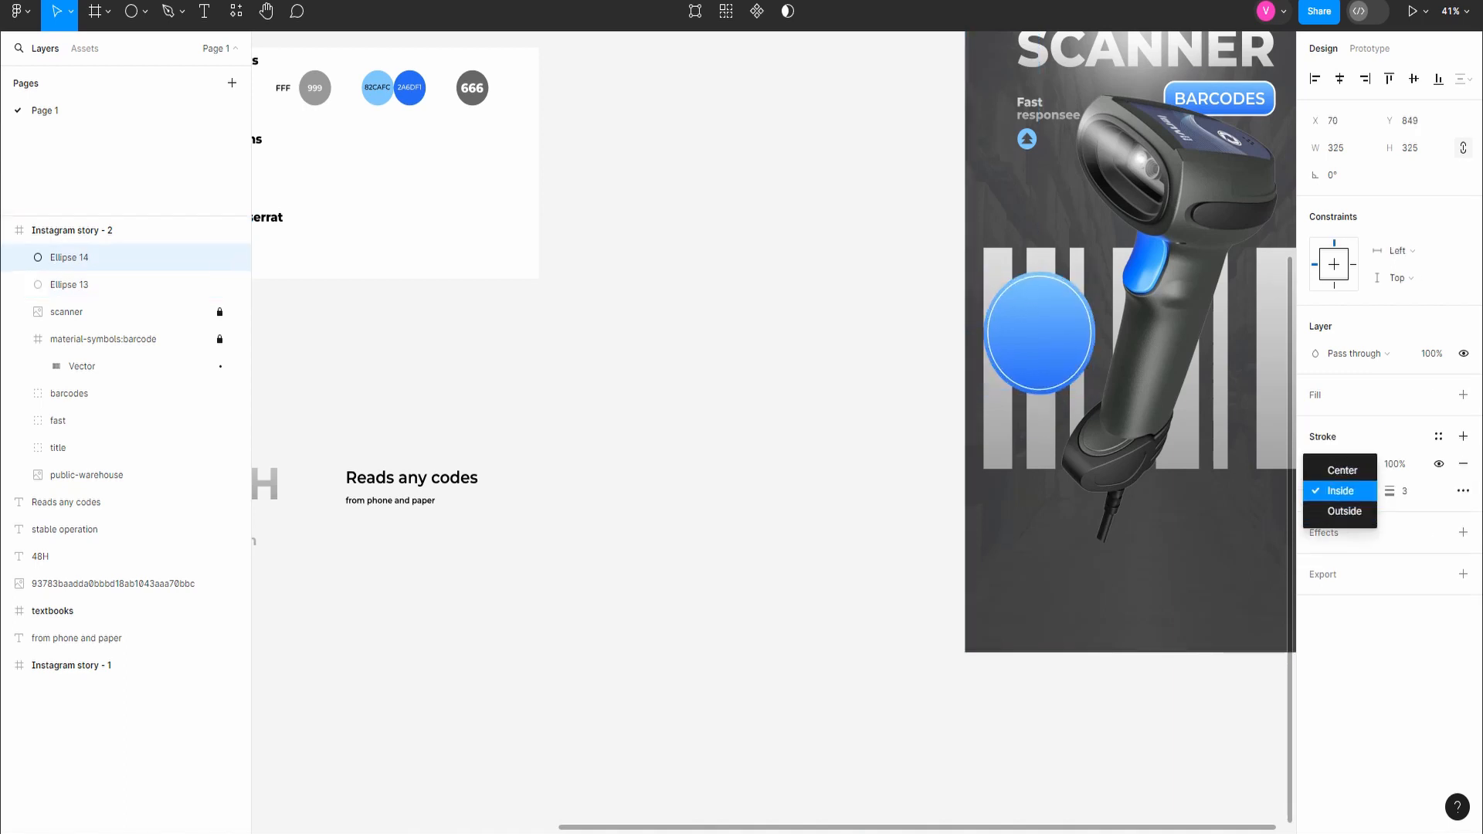
{"action": "left_click", "coordinate": [1344, 511]}
{"action": "left_click", "coordinate": [1082, 707]}
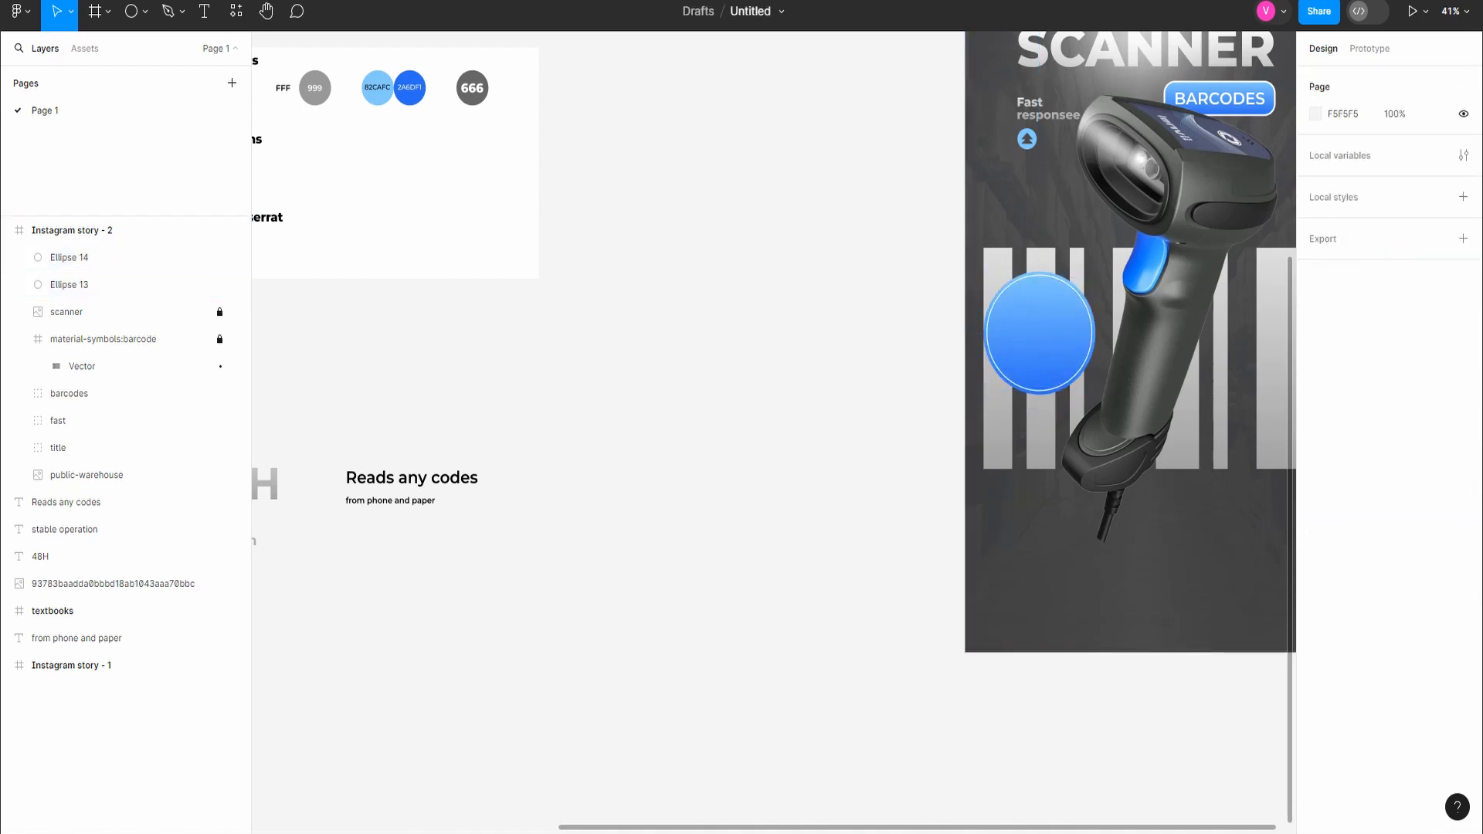
Step: Search Iconify for "sec" and import the tdesign:secured shield icon
{"action": "scroll", "coordinate": [1074, 707], "scroll_direction": "down", "scroll_amount": 3}
{"action": "scroll", "coordinate": [465, 578], "scroll_direction": "down", "scroll_amount": 1}
{"action": "scroll", "coordinate": [465, 577], "scroll_direction": "left", "scroll_amount": 3}
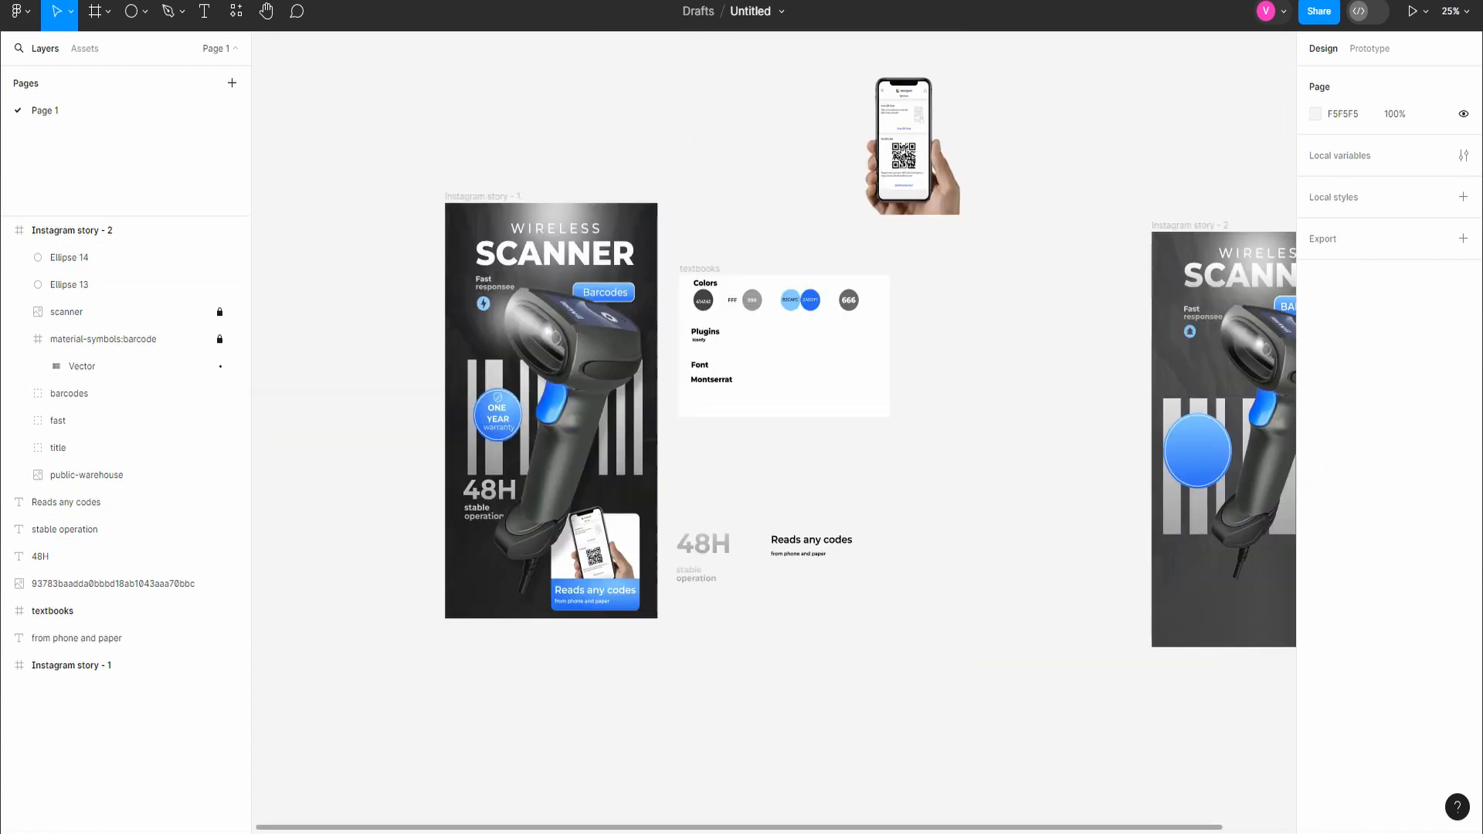
{"action": "scroll", "coordinate": [465, 578], "scroll_direction": "right", "scroll_amount": 1}
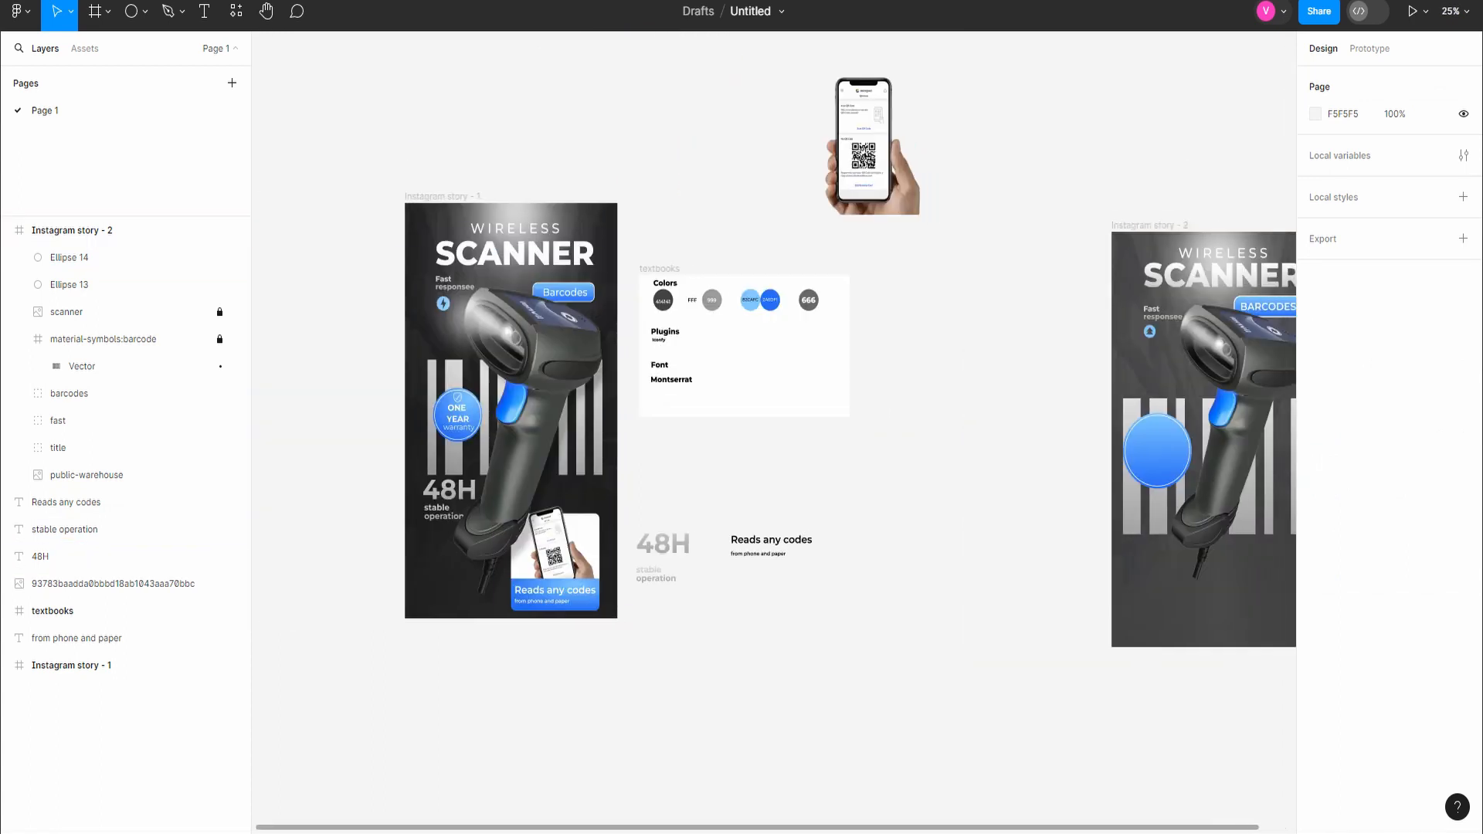
{"action": "left_click", "coordinate": [236, 12]}
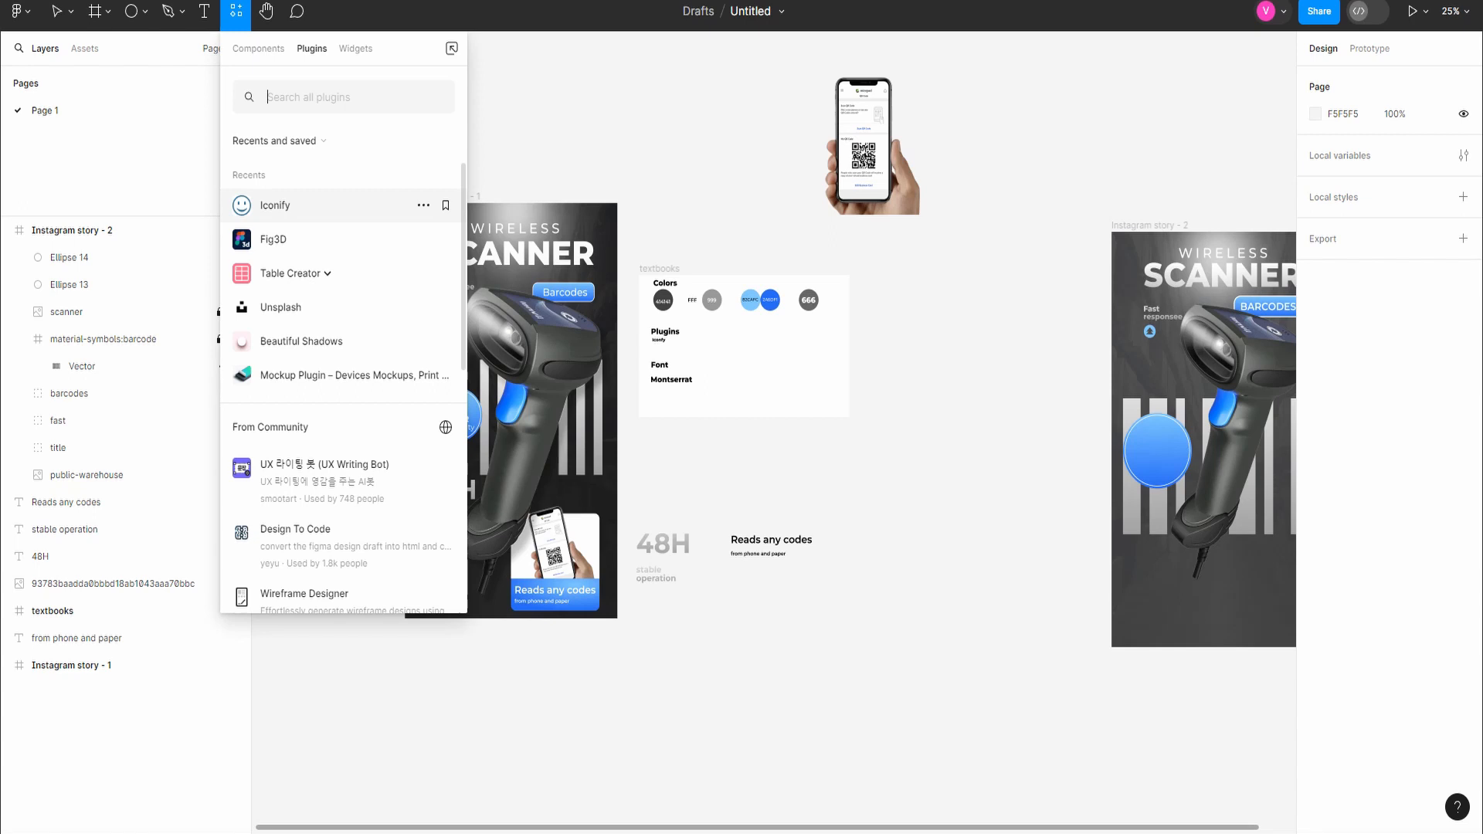
{"action": "left_click", "coordinate": [278, 205]}
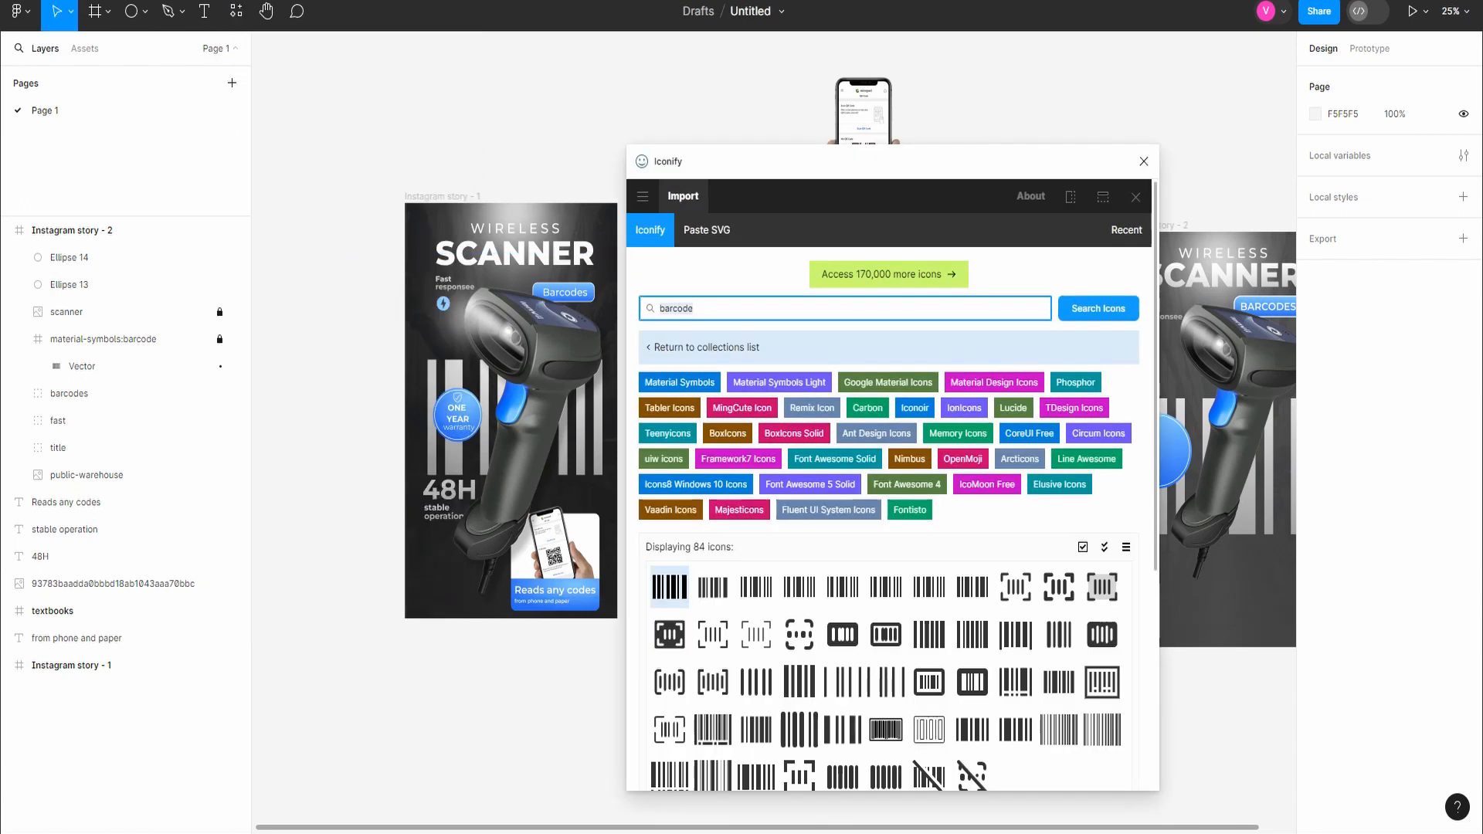
{"action": "key", "text": "ctrl+a"}
{"action": "type", "text": "sec"}
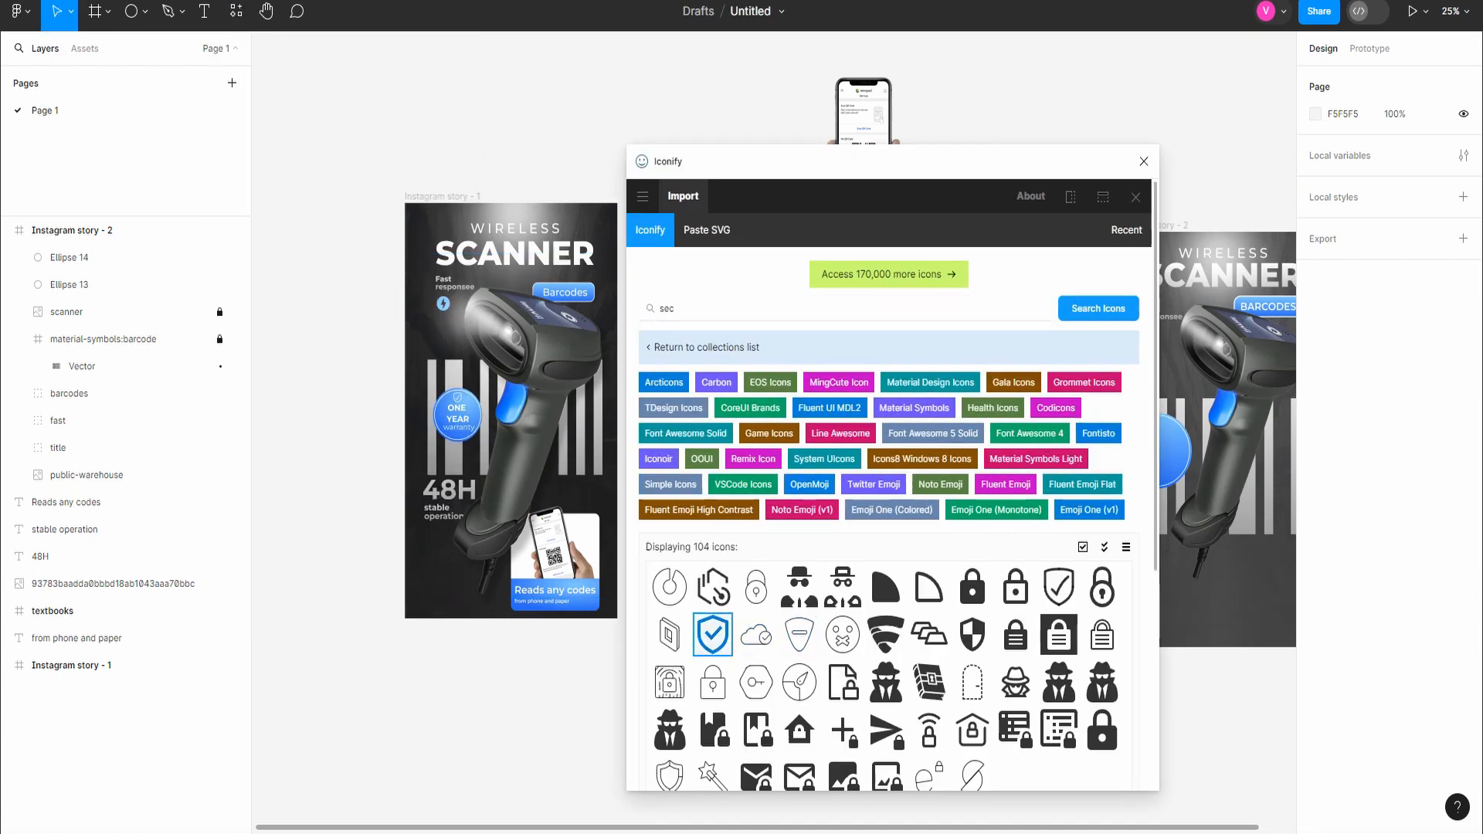
{"action": "scroll", "coordinate": [712, 635], "scroll_direction": "down", "scroll_amount": 5}
{"action": "left_click", "coordinate": [905, 762]}
{"action": "left_click", "coordinate": [1144, 162]}
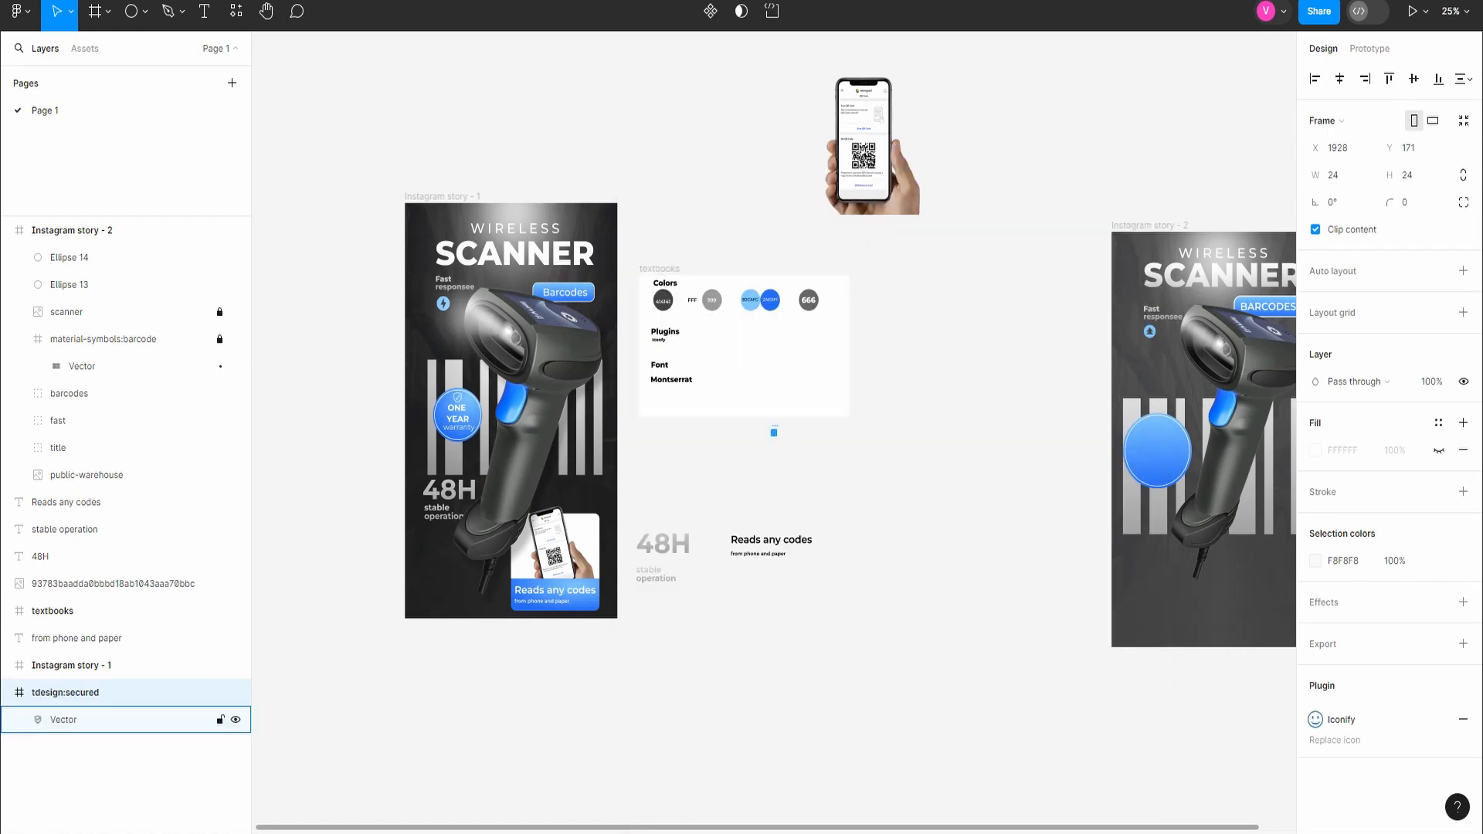
Step: Place the shield icon in the upper part of the blue badge, scaled to 110 × 110 at about X 178, Y 872
{"action": "left_click_drag", "start_coordinate": [773, 432], "coordinate": [1160, 435]}
{"action": "scroll", "coordinate": [1163, 435], "scroll_direction": "up", "scroll_amount": 10}
{"action": "key", "text": "k"}
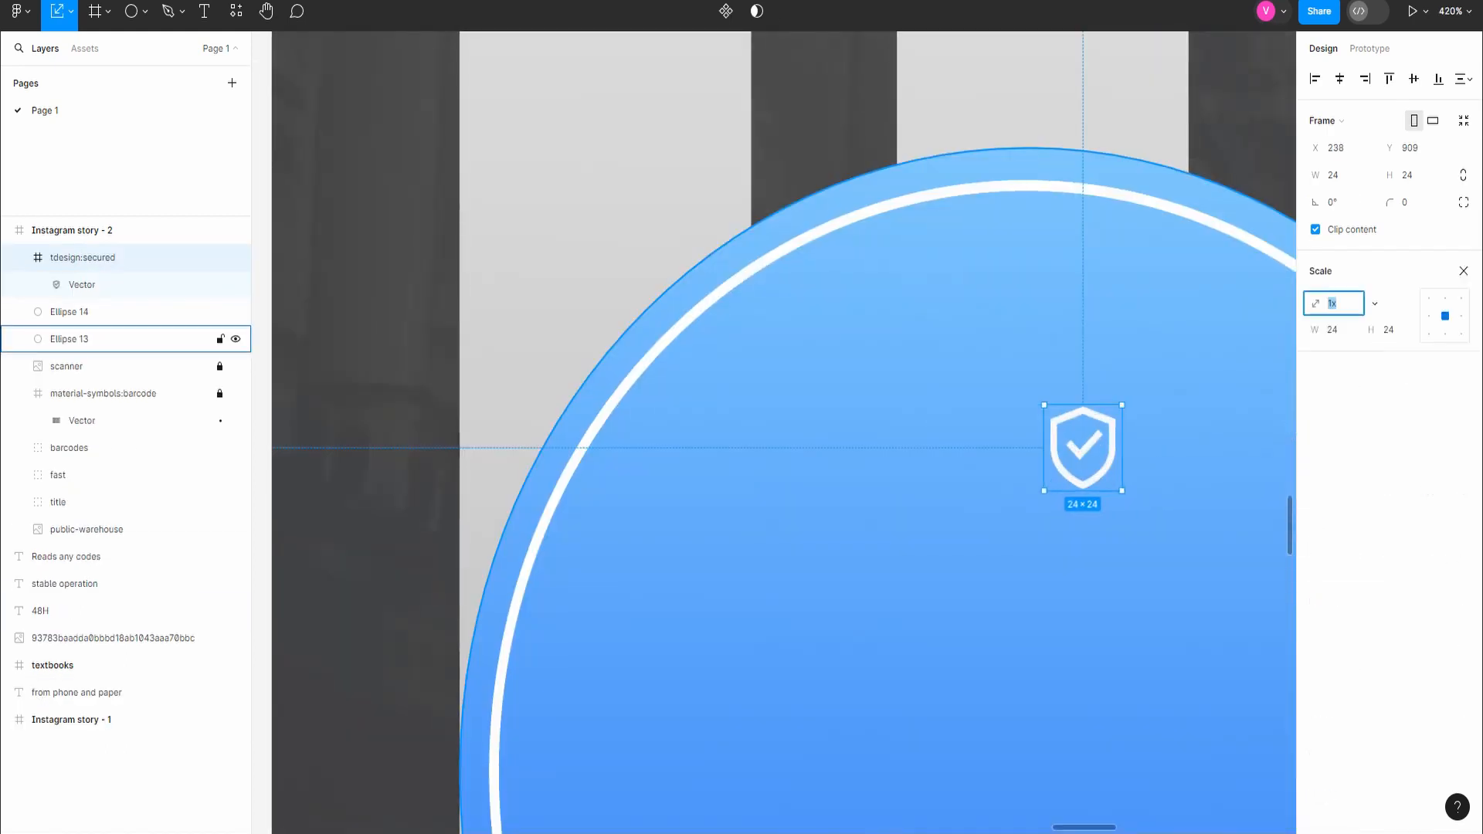
{"action": "left_click_drag", "start_coordinate": [1122, 491], "coordinate": [1277, 632]}
{"action": "scroll", "coordinate": [1216, 554], "scroll_direction": "down", "scroll_amount": 4}
{"action": "scroll", "coordinate": [1230, 572], "scroll_direction": "down", "scroll_amount": 2}
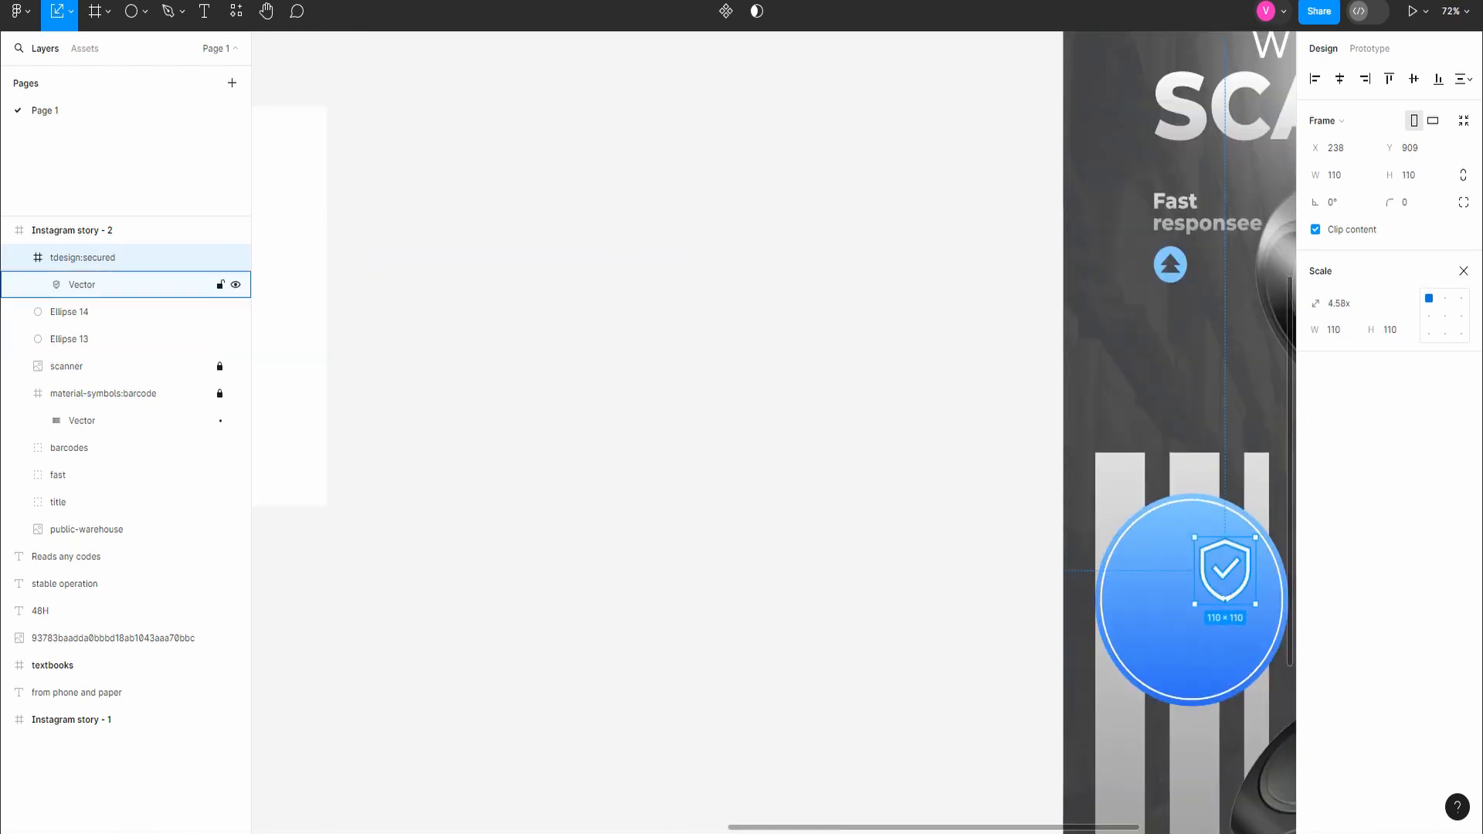
{"action": "left_click_drag", "start_coordinate": [1231, 572], "coordinate": [1199, 530]}
{"action": "scroll", "coordinate": [1197, 541], "scroll_direction": "down", "scroll_amount": 1}
{"action": "scroll", "coordinate": [1195, 526], "scroll_direction": "down", "scroll_amount": 3}
{"action": "scroll", "coordinate": [1197, 529], "scroll_direction": "up", "scroll_amount": 2}
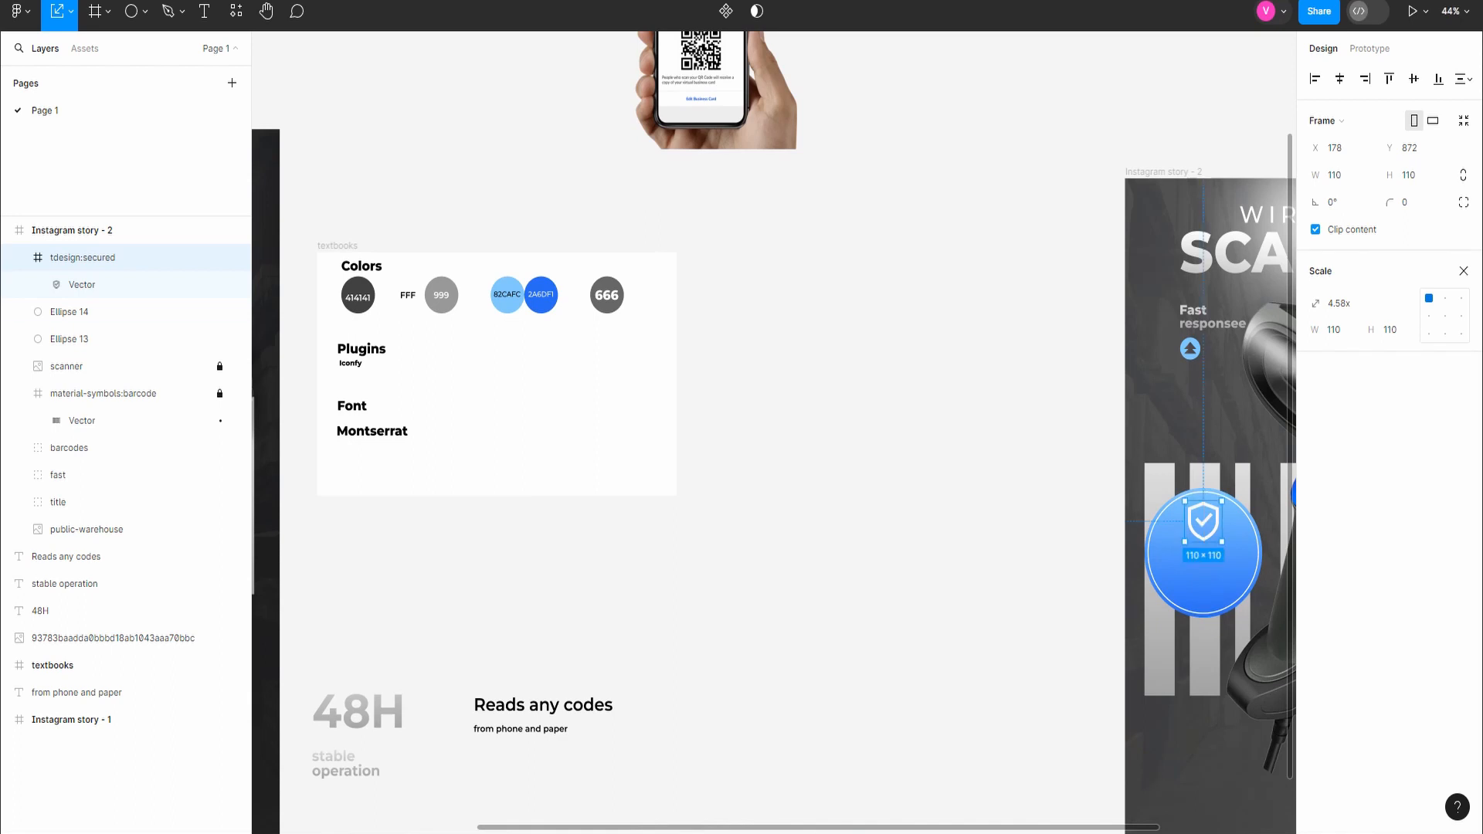
Step: Add the two-line text "ONE YEAR" below the shield in white Montserrat Bold 48, centre-aligned
{"action": "left_click", "coordinate": [976, 595]}
{"action": "scroll", "coordinate": [976, 596], "scroll_direction": "down", "scroll_amount": 3}
{"action": "key", "text": "t"}
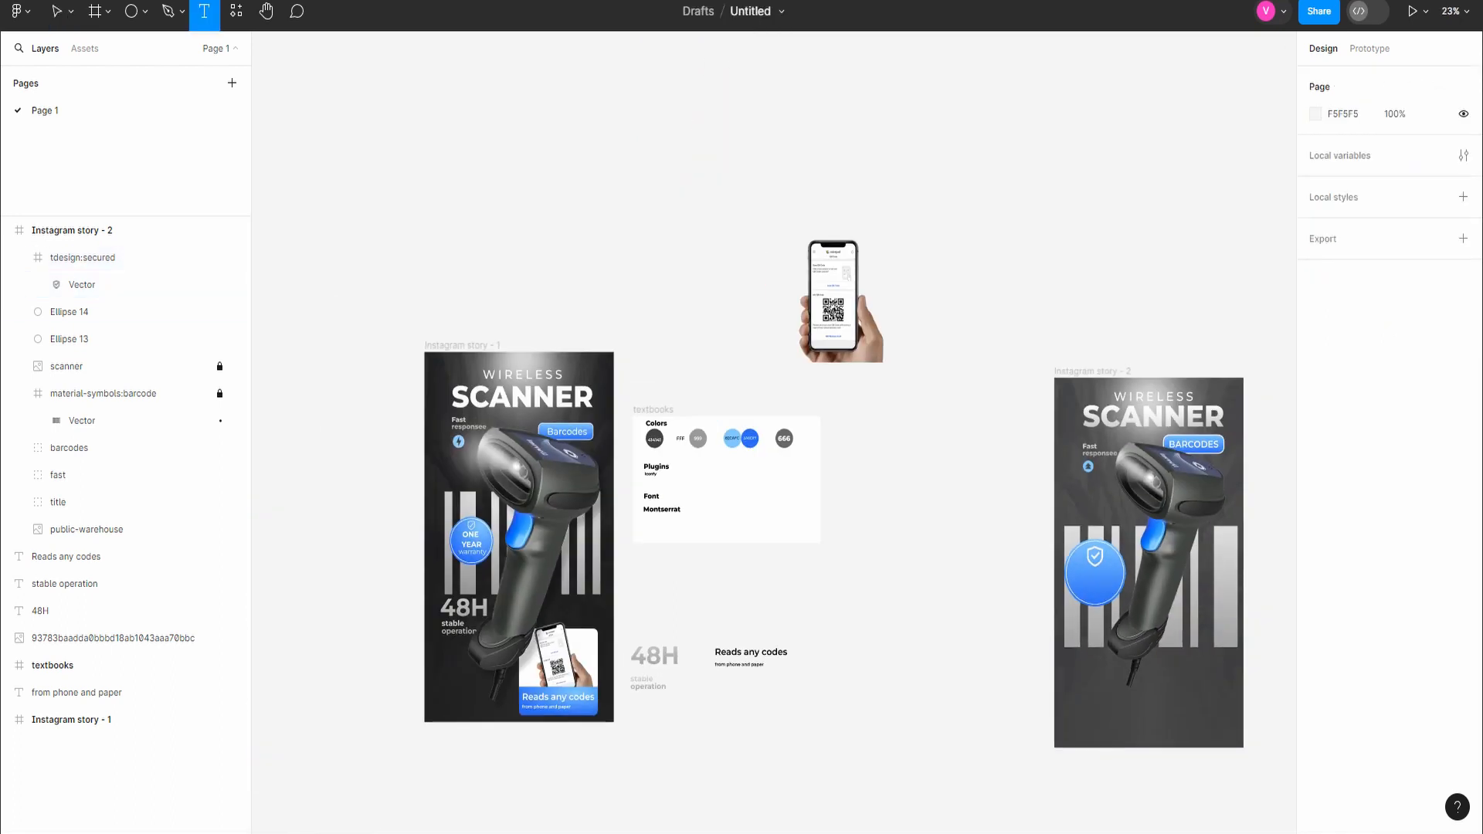
{"action": "left_click", "coordinate": [1089, 577]}
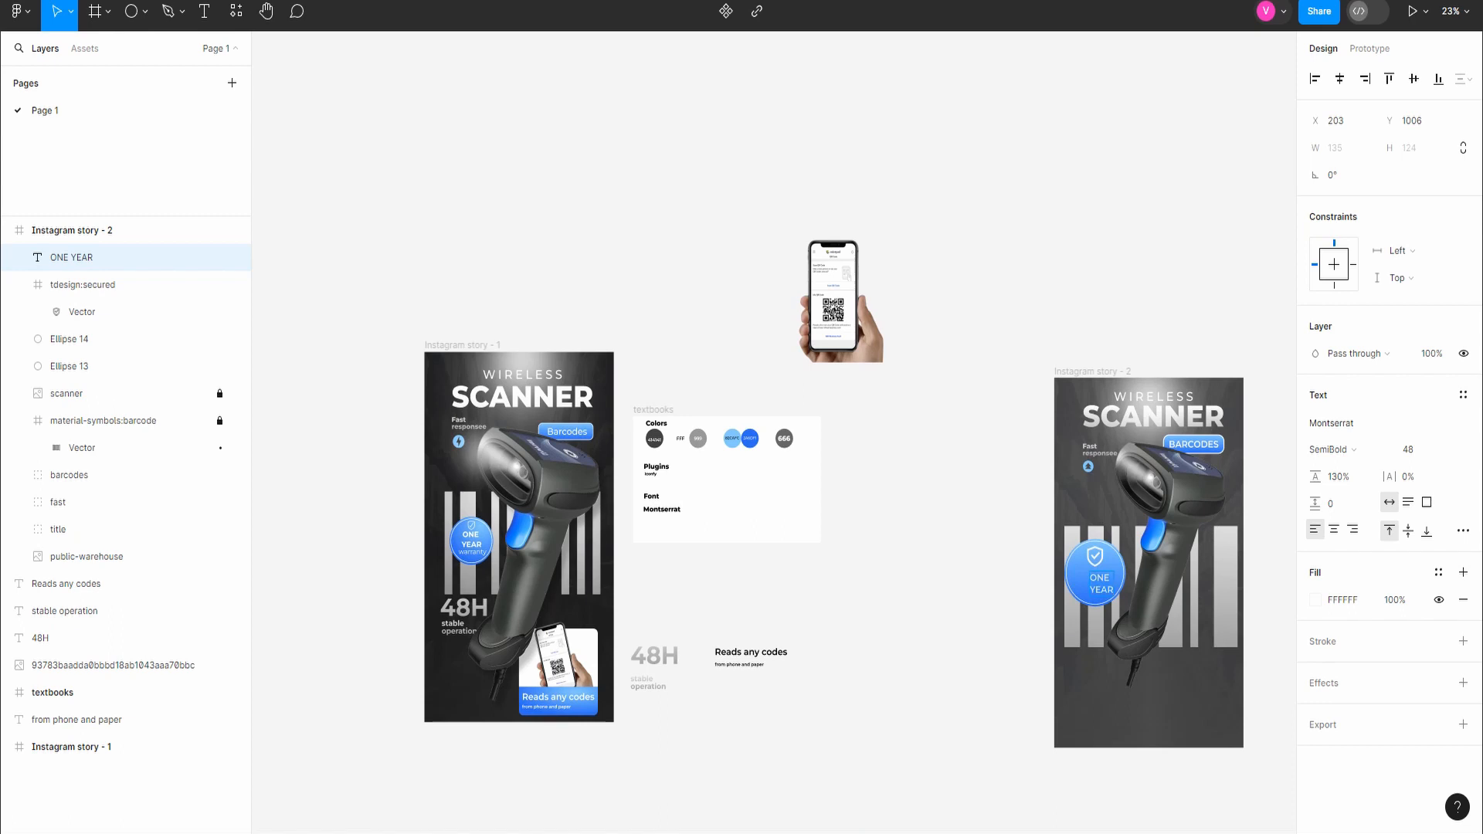
{"action": "left_click", "coordinate": [1334, 530]}
{"action": "left_click", "coordinate": [1333, 450]}
{"action": "left_click", "coordinate": [1334, 469]}
{"action": "scroll", "coordinate": [1079, 621], "scroll_direction": "up", "scroll_amount": 4}
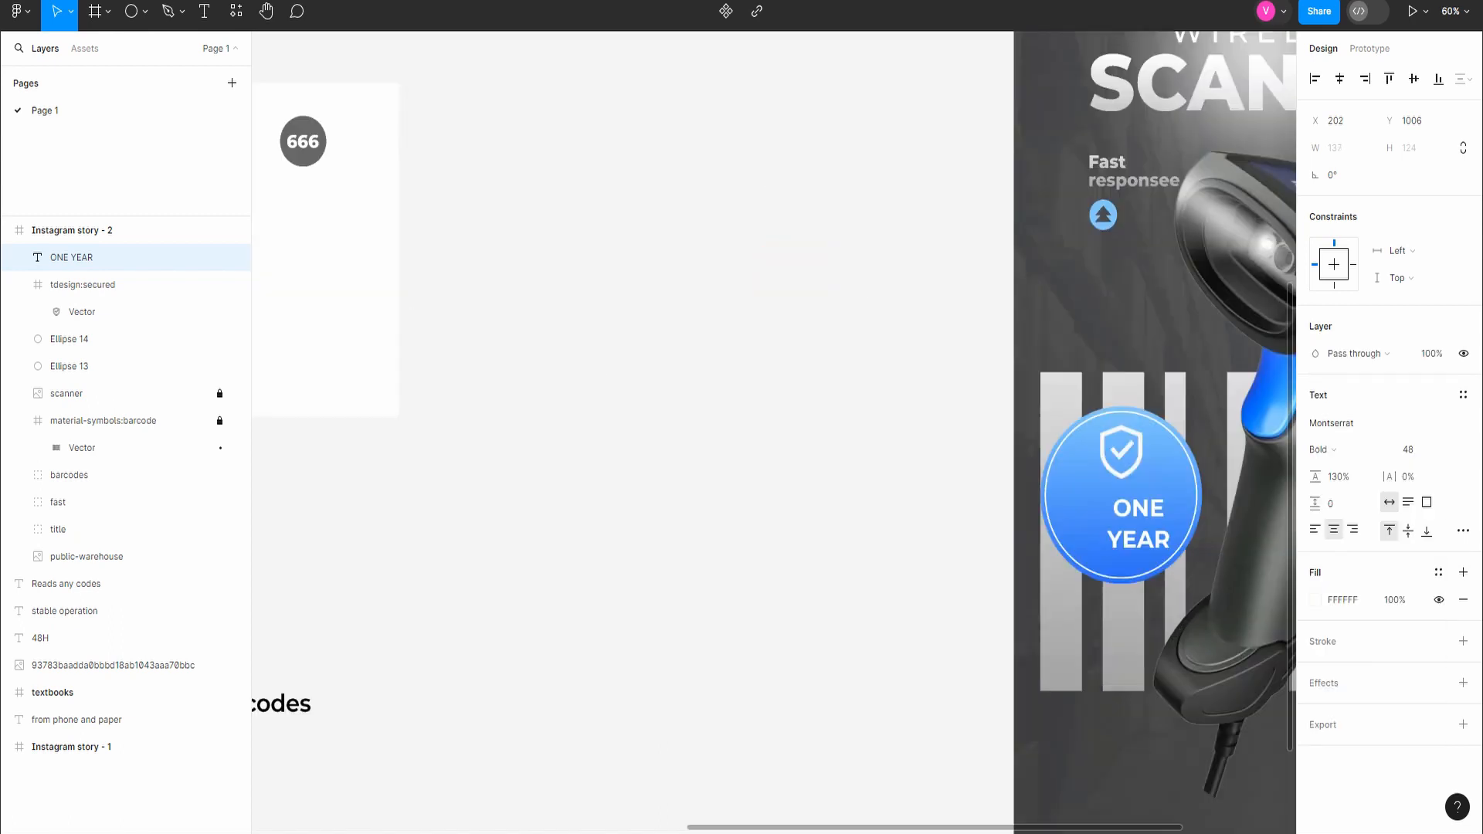
Step: Centre the ONE YEAR text in the badge at X 162, Y 960 and raise the shield icon to X 176, Y 854
{"action": "left_click_drag", "start_coordinate": [1139, 524], "coordinate": [1120, 511]}
{"action": "left_click_drag", "start_coordinate": [1120, 453], "coordinate": [1120, 439]}
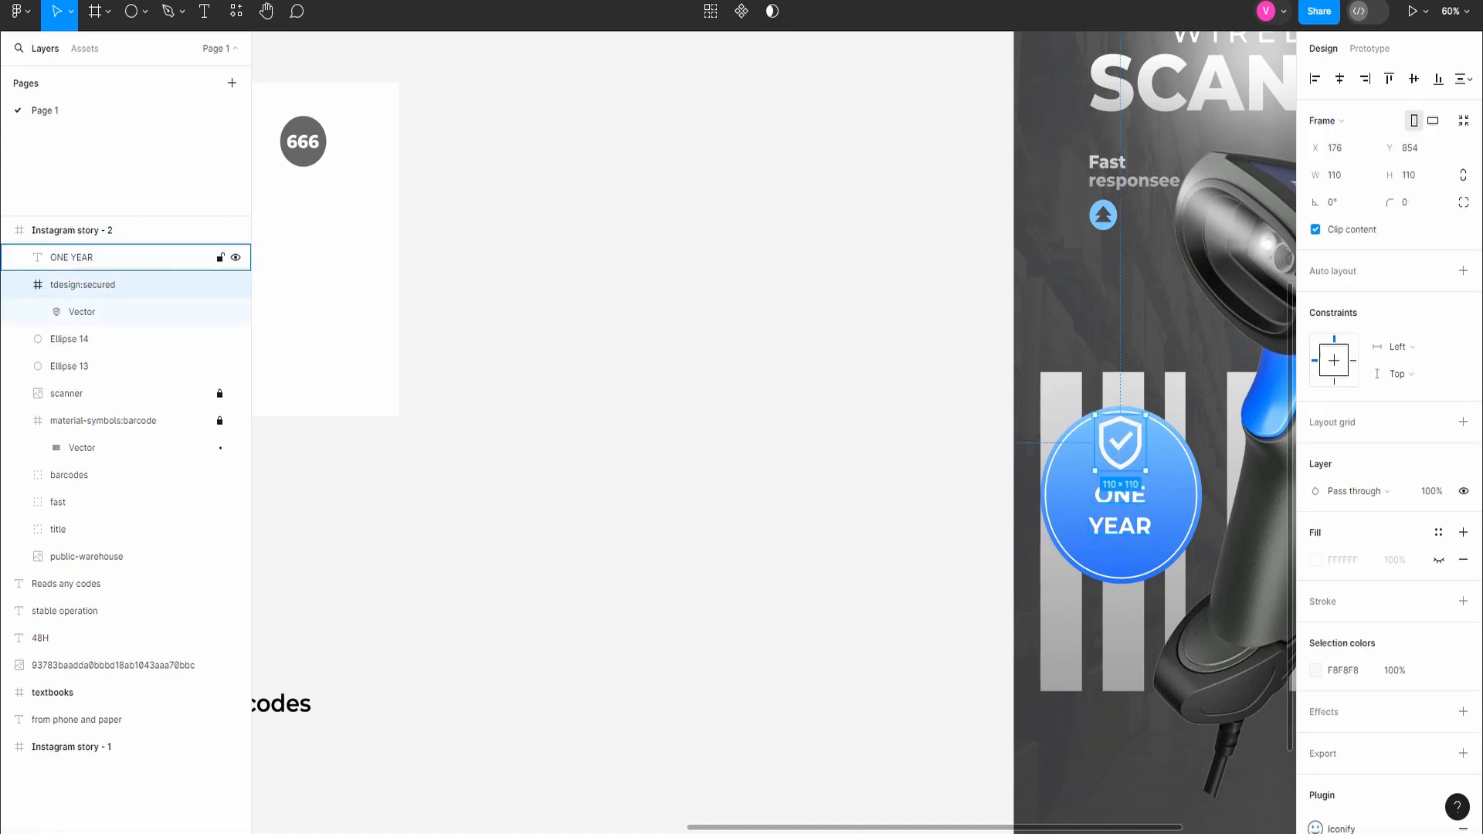
{"action": "left_click_drag", "start_coordinate": [1120, 519], "coordinate": [1120, 508]}
{"action": "scroll", "coordinate": [1097, 562], "scroll_direction": "down", "scroll_amount": 5}
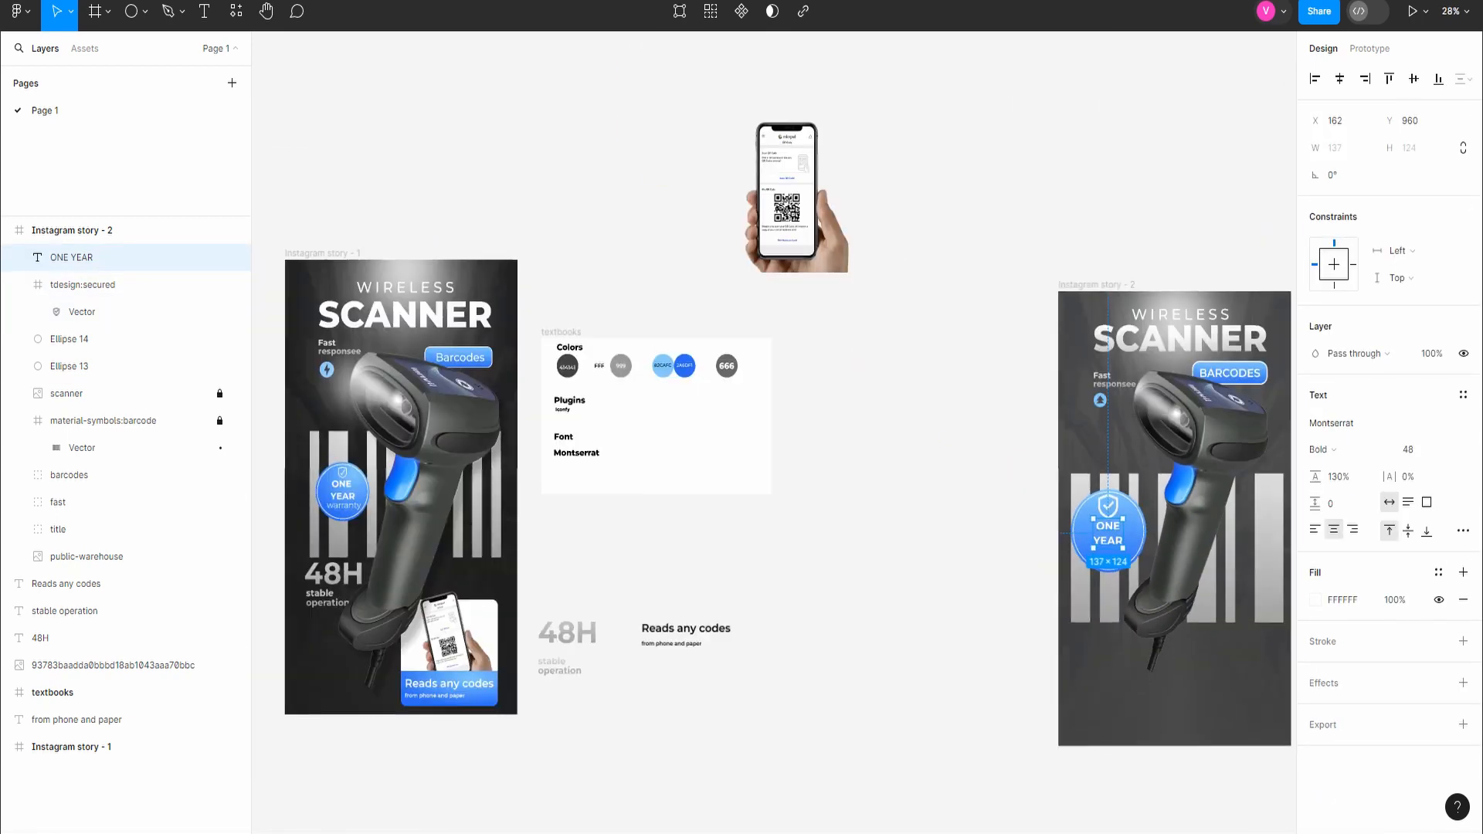
Step: Add the text "warranty" below ONE YEAR, with original letter case and size 40, at X 139, Y 1070
{"action": "scroll", "coordinate": [1102, 551], "scroll_direction": "down", "scroll_amount": 1}
{"action": "key", "text": "t"}
{"action": "left_click", "coordinate": [1102, 552]}
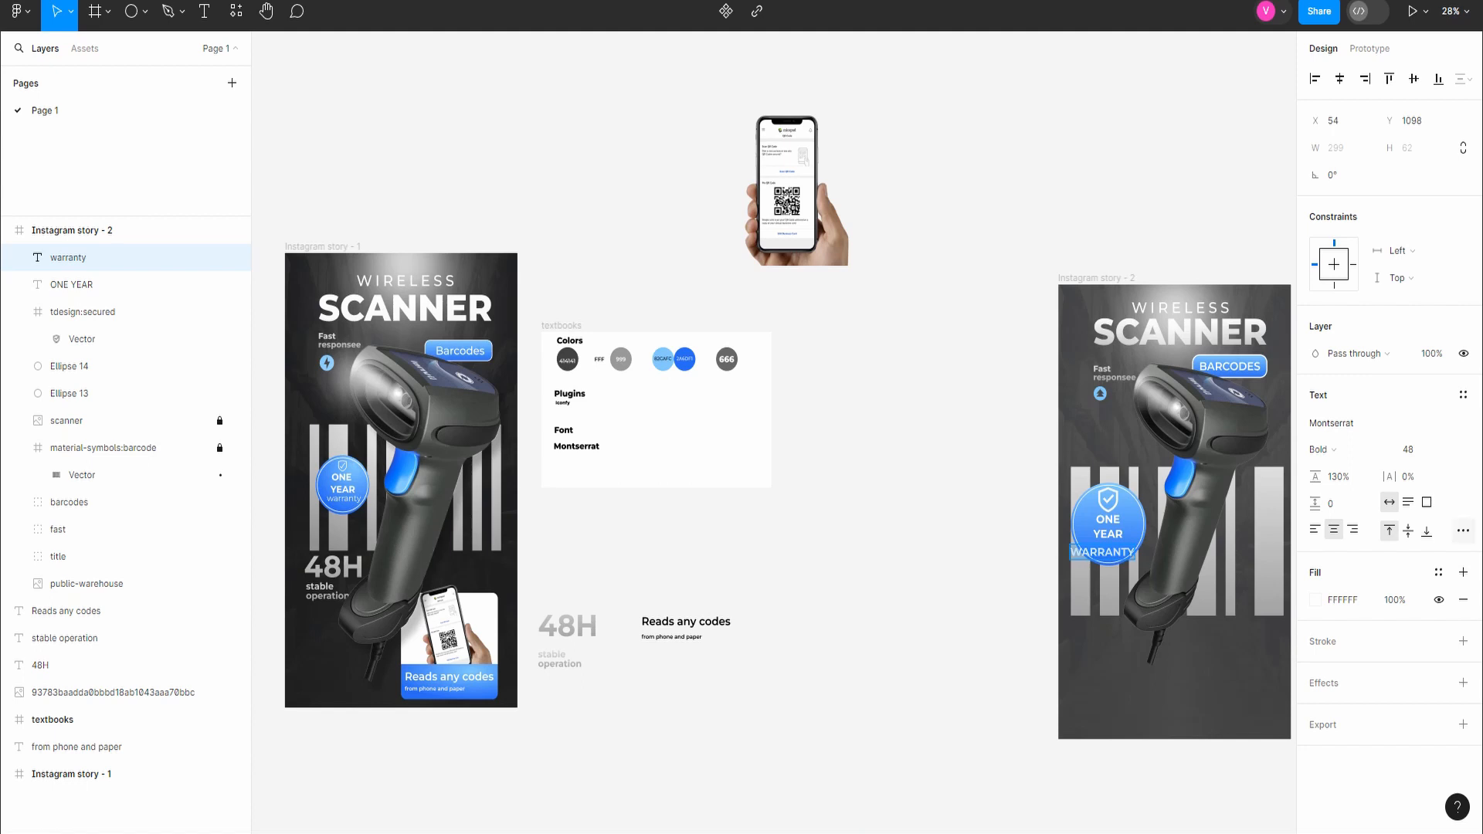
{"action": "left_click", "coordinate": [1463, 530]}
{"action": "left_click", "coordinate": [1222, 537]}
{"action": "left_click", "coordinate": [1282, 279]}
{"action": "type", "text": "40"}
{"action": "key", "text": "Return"}
{"action": "left_click_drag", "start_coordinate": [1102, 550], "coordinate": [1111, 545]}
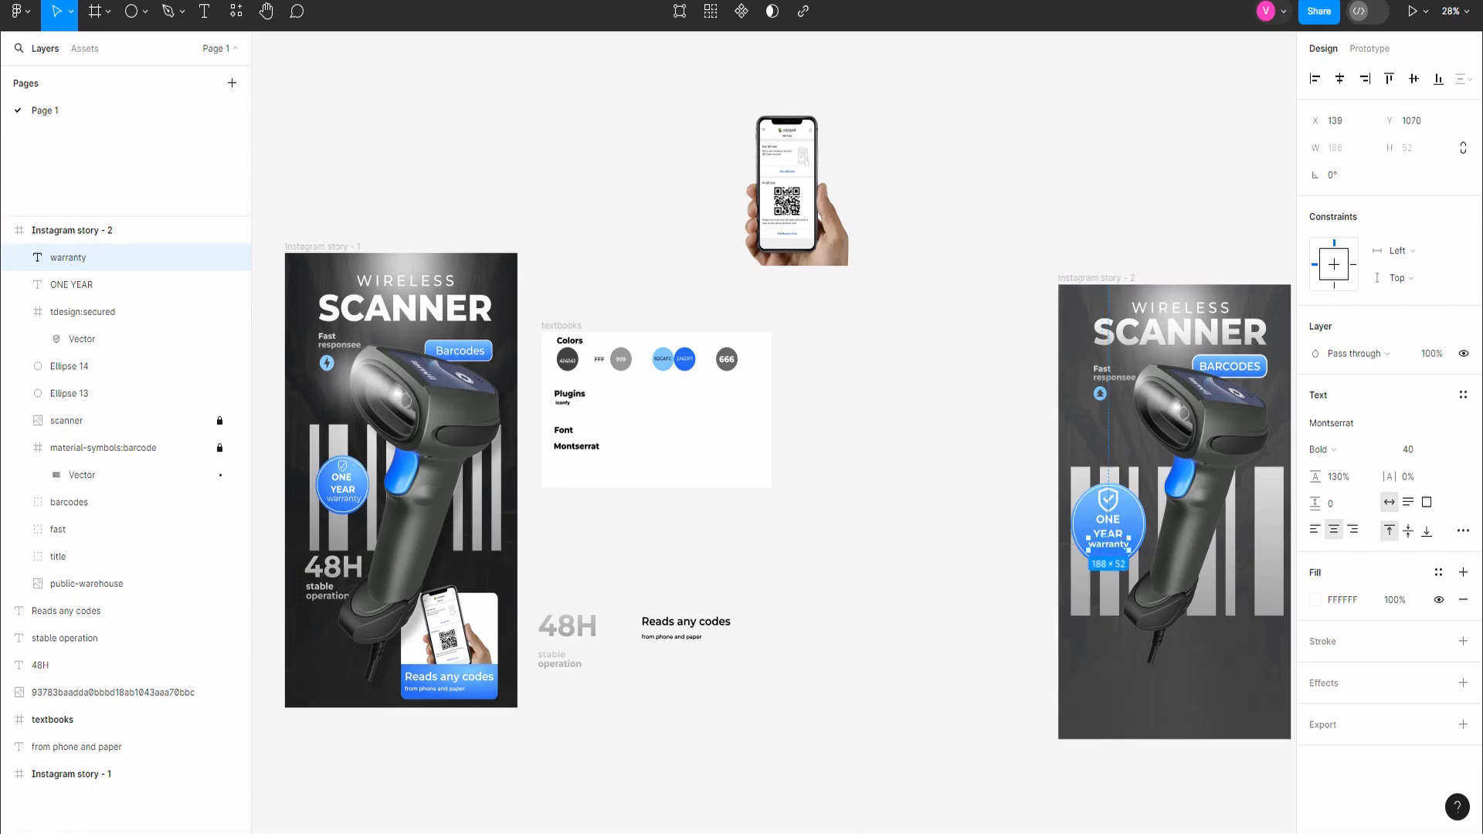
{"action": "key", "text": "Escape"}
Step: Move the 48H text to X 46, Y 1398 in the second story and the stable operation text beneath it at X 70, Y 1526
{"action": "scroll", "coordinate": [979, 577], "scroll_direction": "down", "scroll_amount": 1}
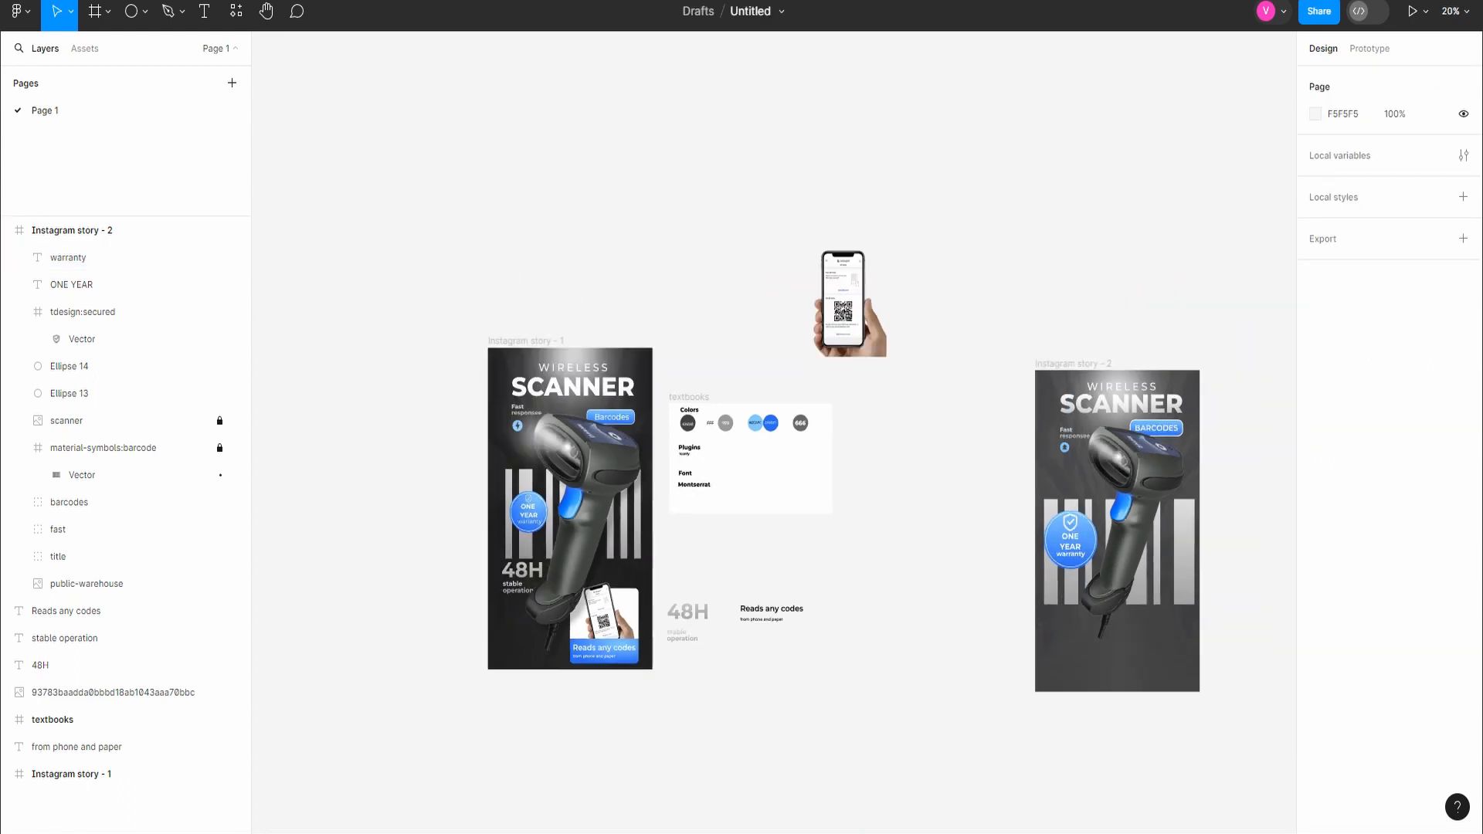
{"action": "left_click", "coordinate": [688, 612]}
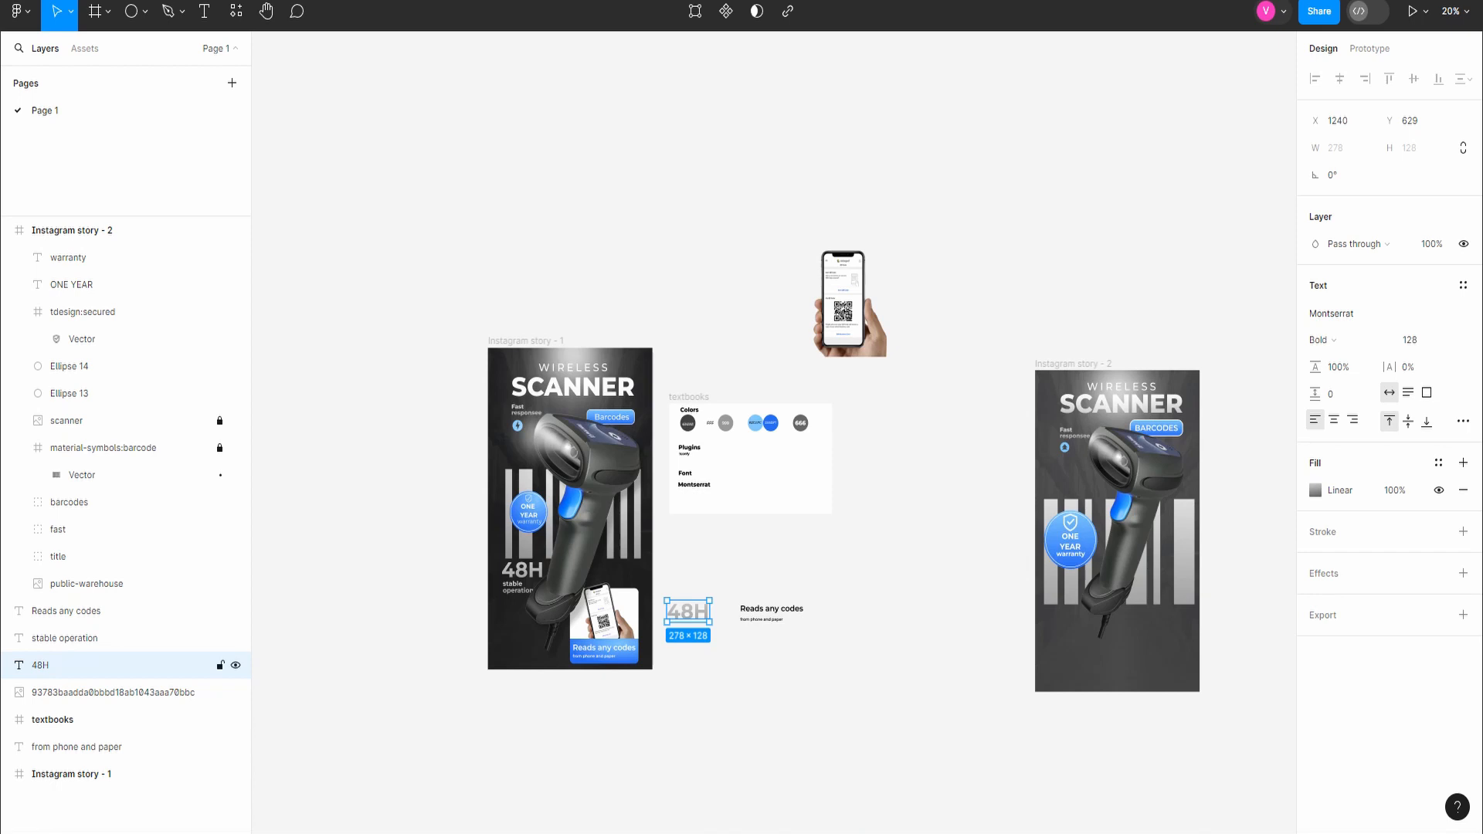
{"action": "left_click_drag", "start_coordinate": [687, 612], "coordinate": [1063, 614]}
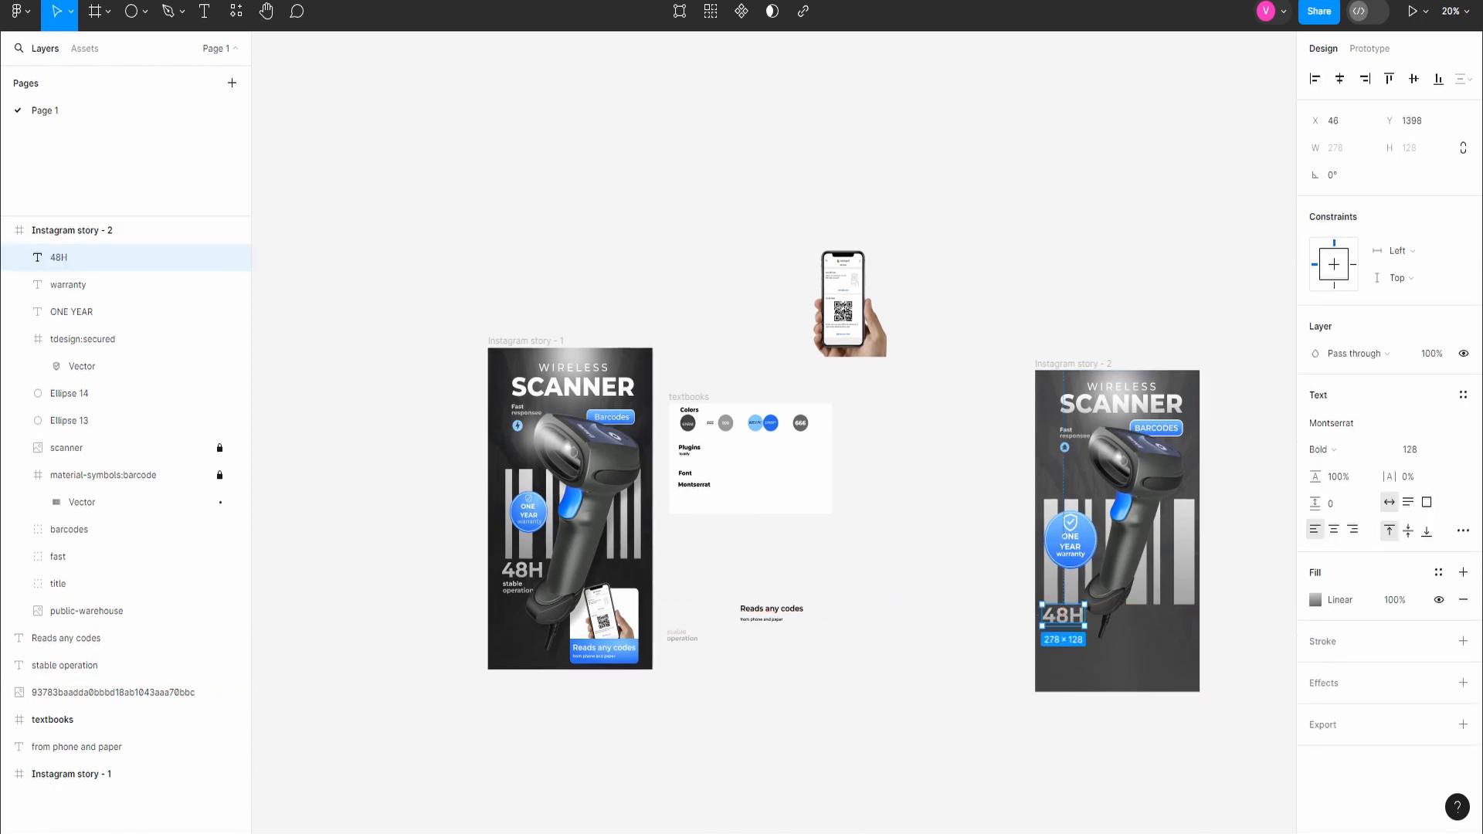
{"action": "left_click_drag", "start_coordinate": [682, 635], "coordinate": [1061, 633]}
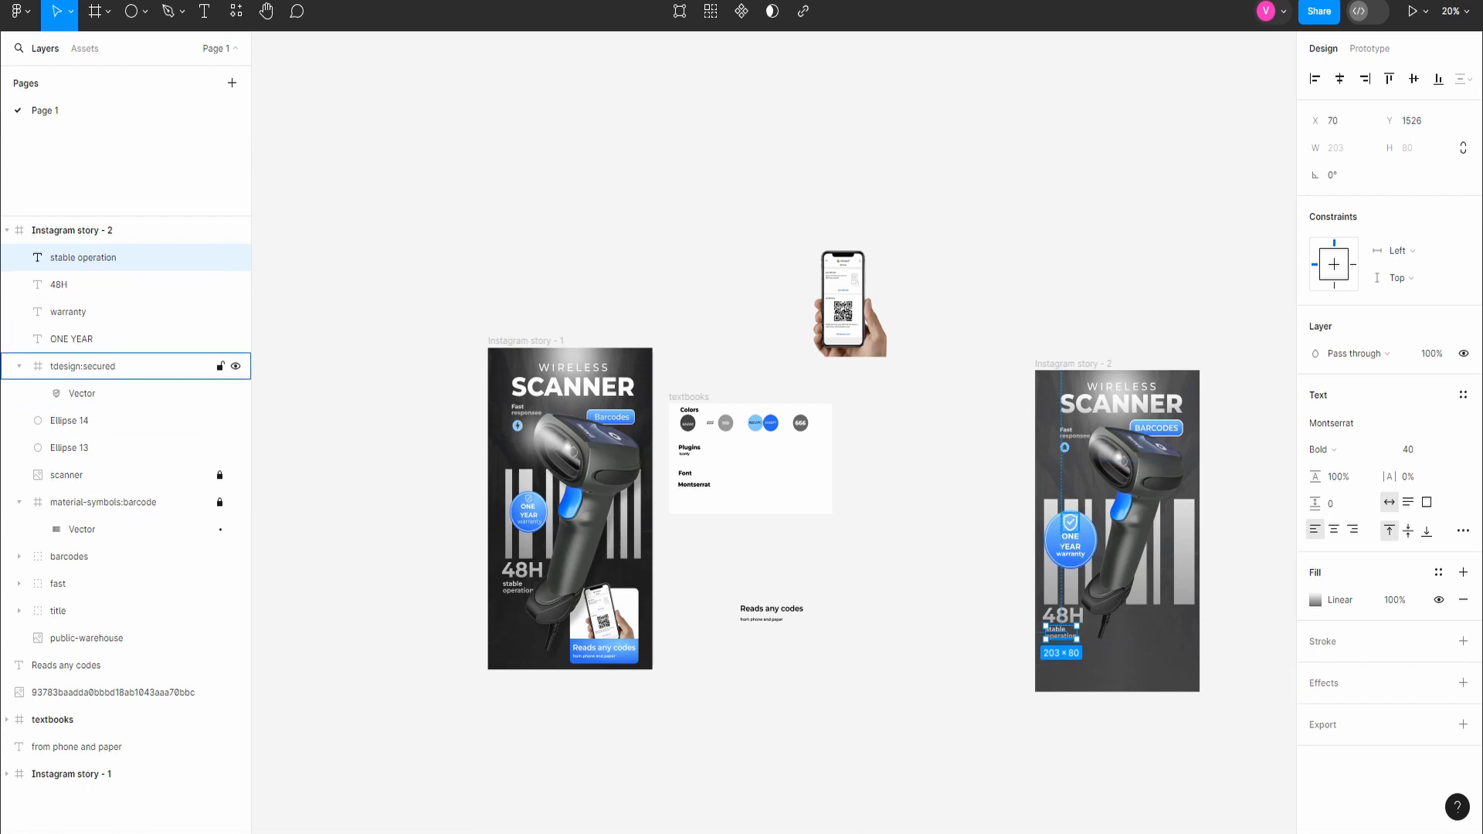
Step: Scale the scanner image by 1.15x, bring its layer to the front of the second story, and move it to about X 471, Y 162
{"action": "left_click", "coordinate": [19, 366]}
{"action": "left_click", "coordinate": [70, 448]}
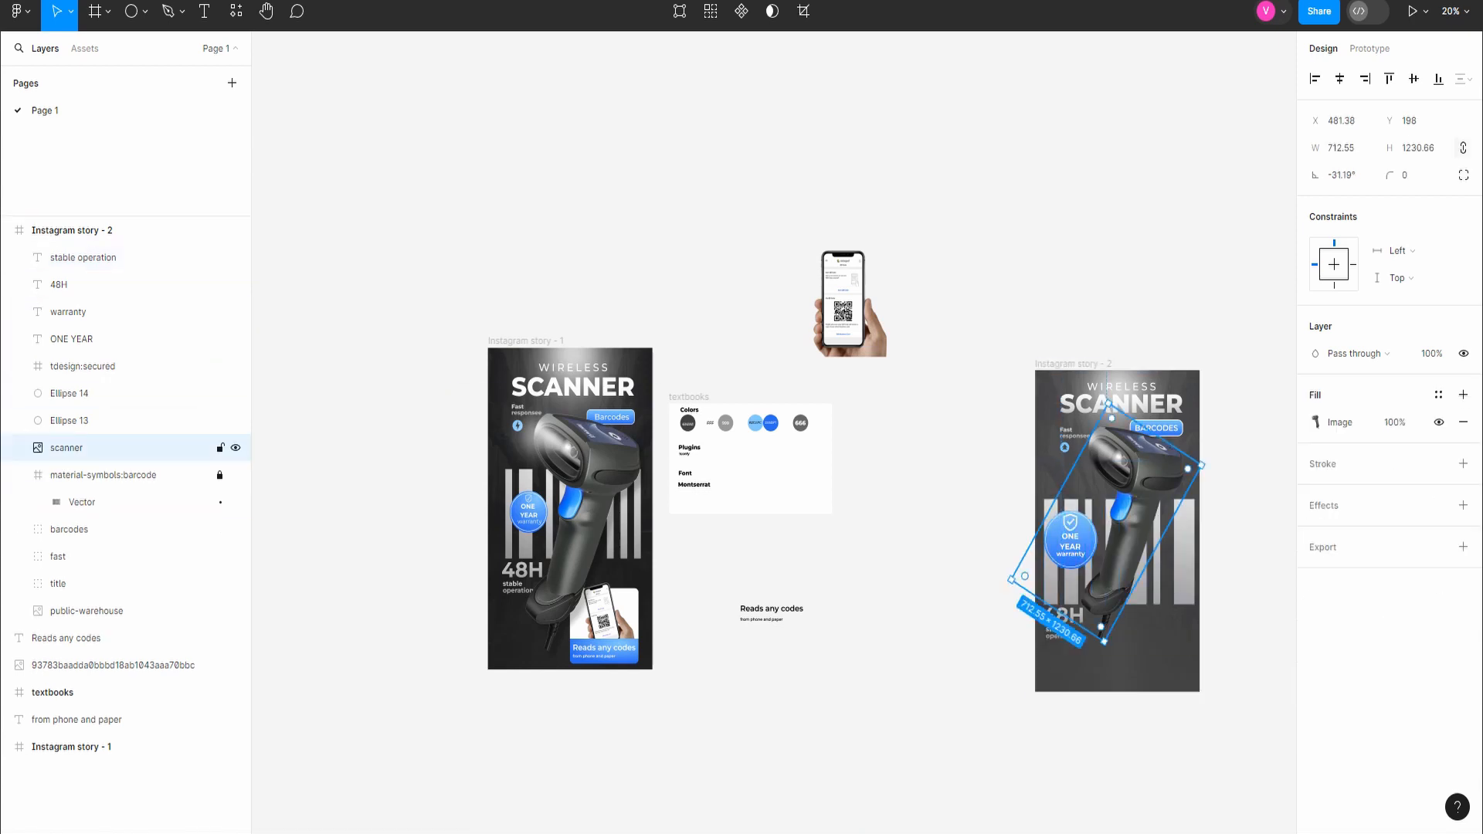
{"action": "key", "text": "k"}
{"action": "left_click_drag", "start_coordinate": [1105, 641], "coordinate": [1103, 677]}
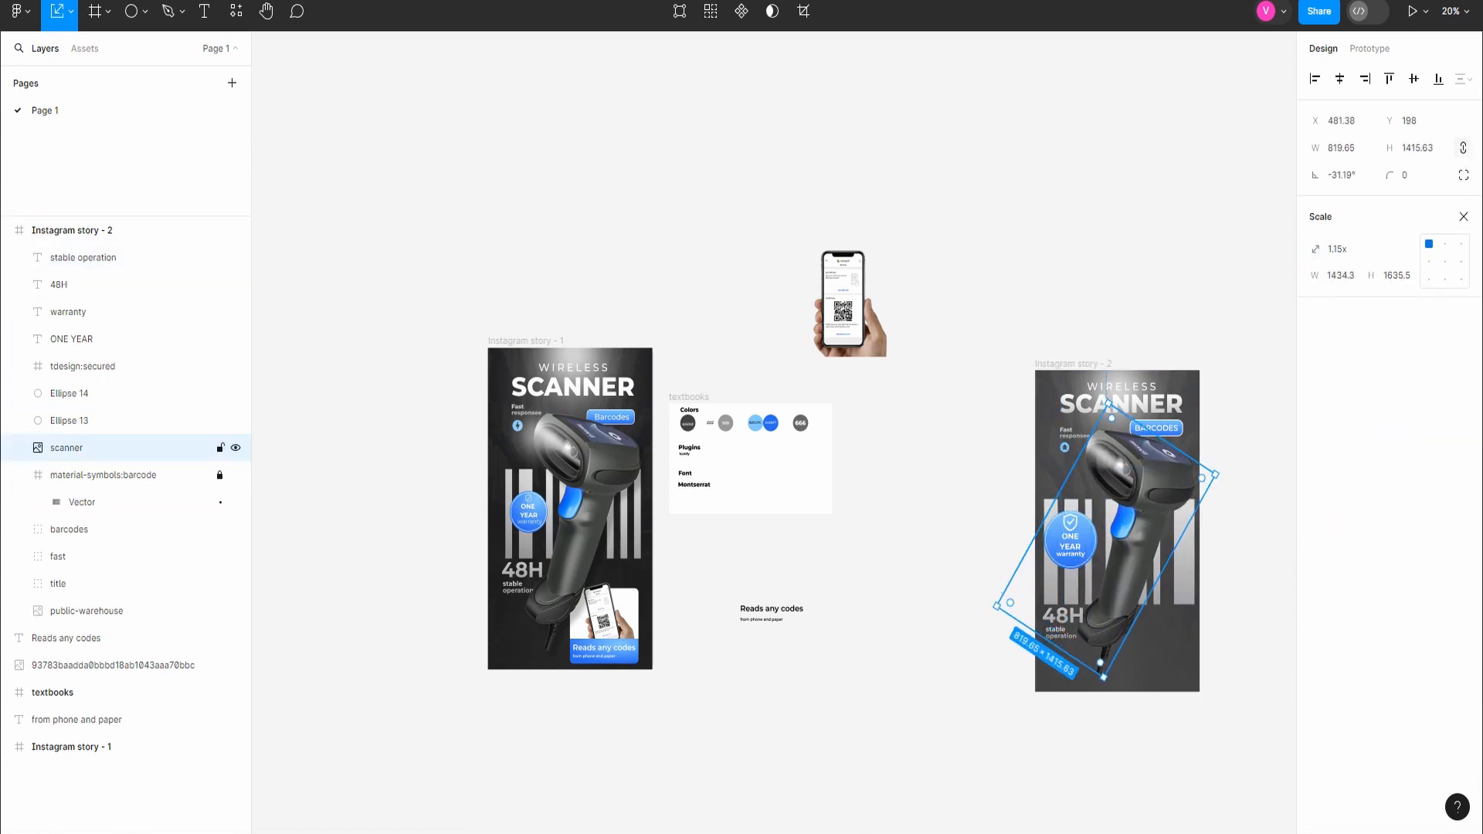
{"action": "left_click_drag", "start_coordinate": [69, 448], "coordinate": [71, 241]}
{"action": "left_click_drag", "start_coordinate": [1137, 525], "coordinate": [1136, 520]}
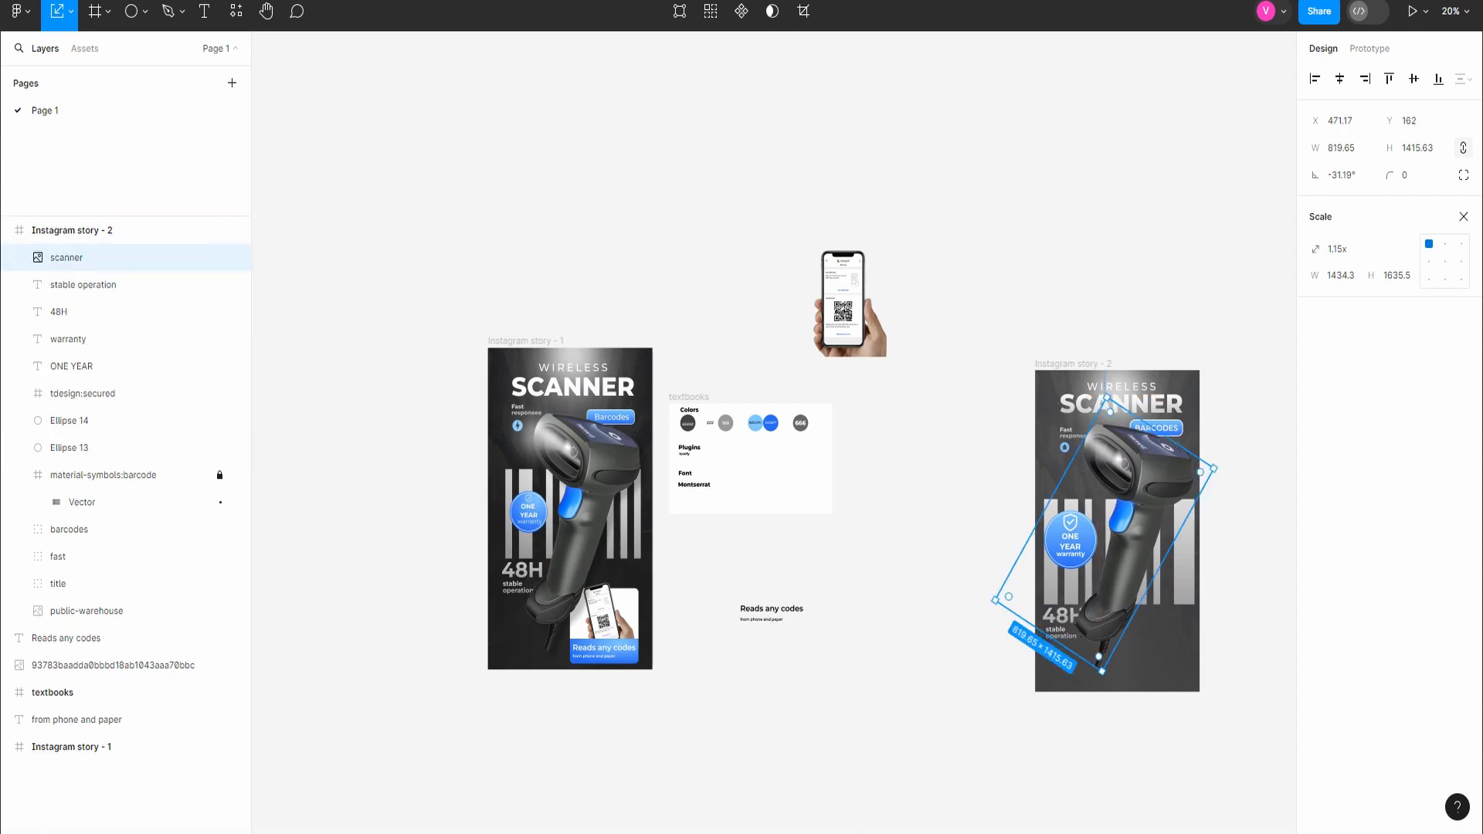
Step: Reduce the scanner image to about 773 × 1335 and settle it at about X 465, Y 193 in the second story
{"action": "left_click_drag", "start_coordinate": [1107, 398], "coordinate": [1106, 414]}
{"action": "left_click_drag", "start_coordinate": [1133, 529], "coordinate": [1132, 519]}
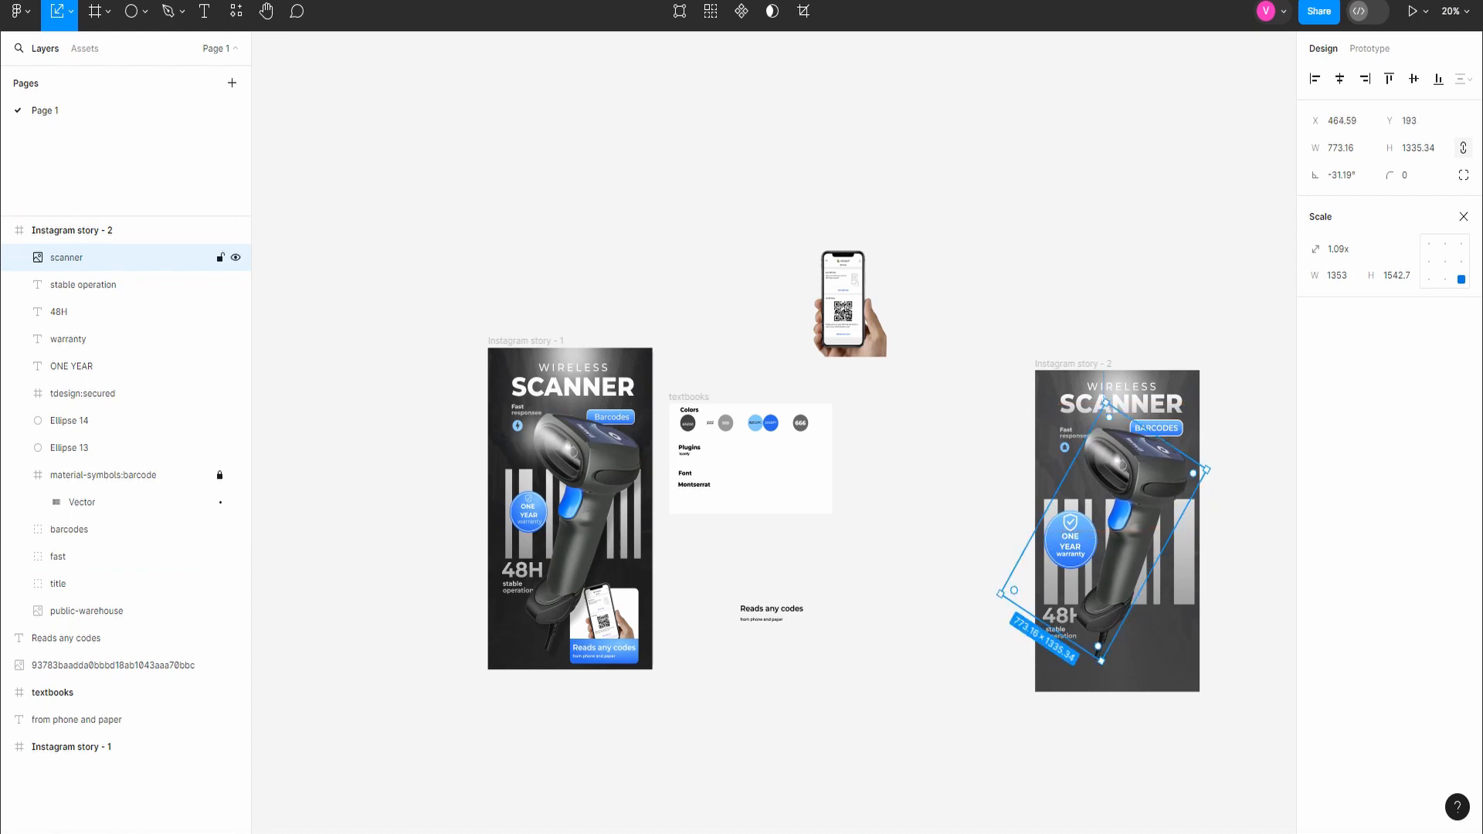
{"action": "left_click", "coordinate": [1236, 649]}
Step: Add a 400 × 400 rectangle in the lower right area of the second story
{"action": "scroll", "coordinate": [1182, 653], "scroll_direction": "down", "scroll_amount": 1}
{"action": "left_click", "coordinate": [144, 12]}
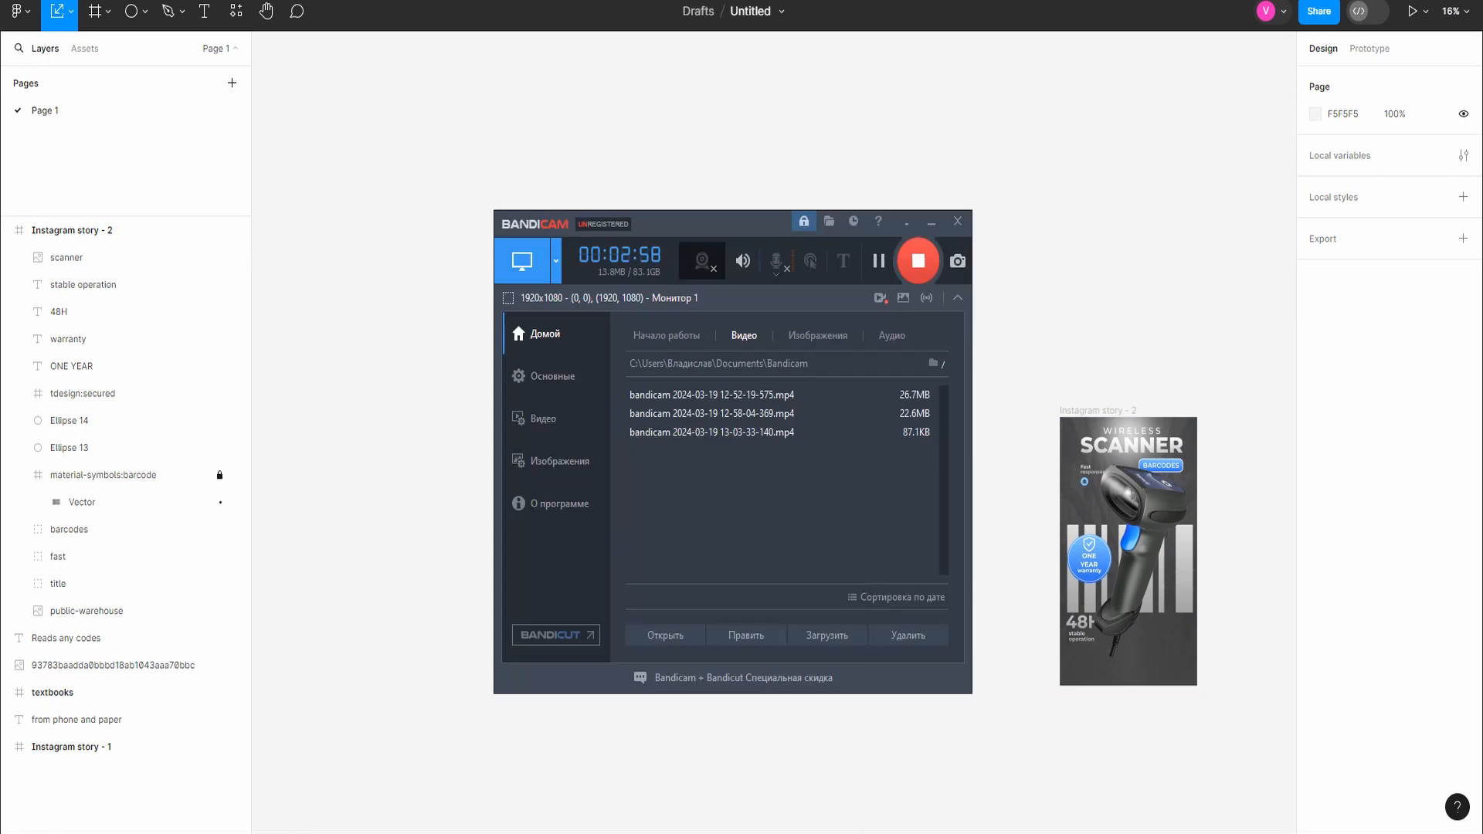
{"action": "left_click", "coordinate": [929, 222]}
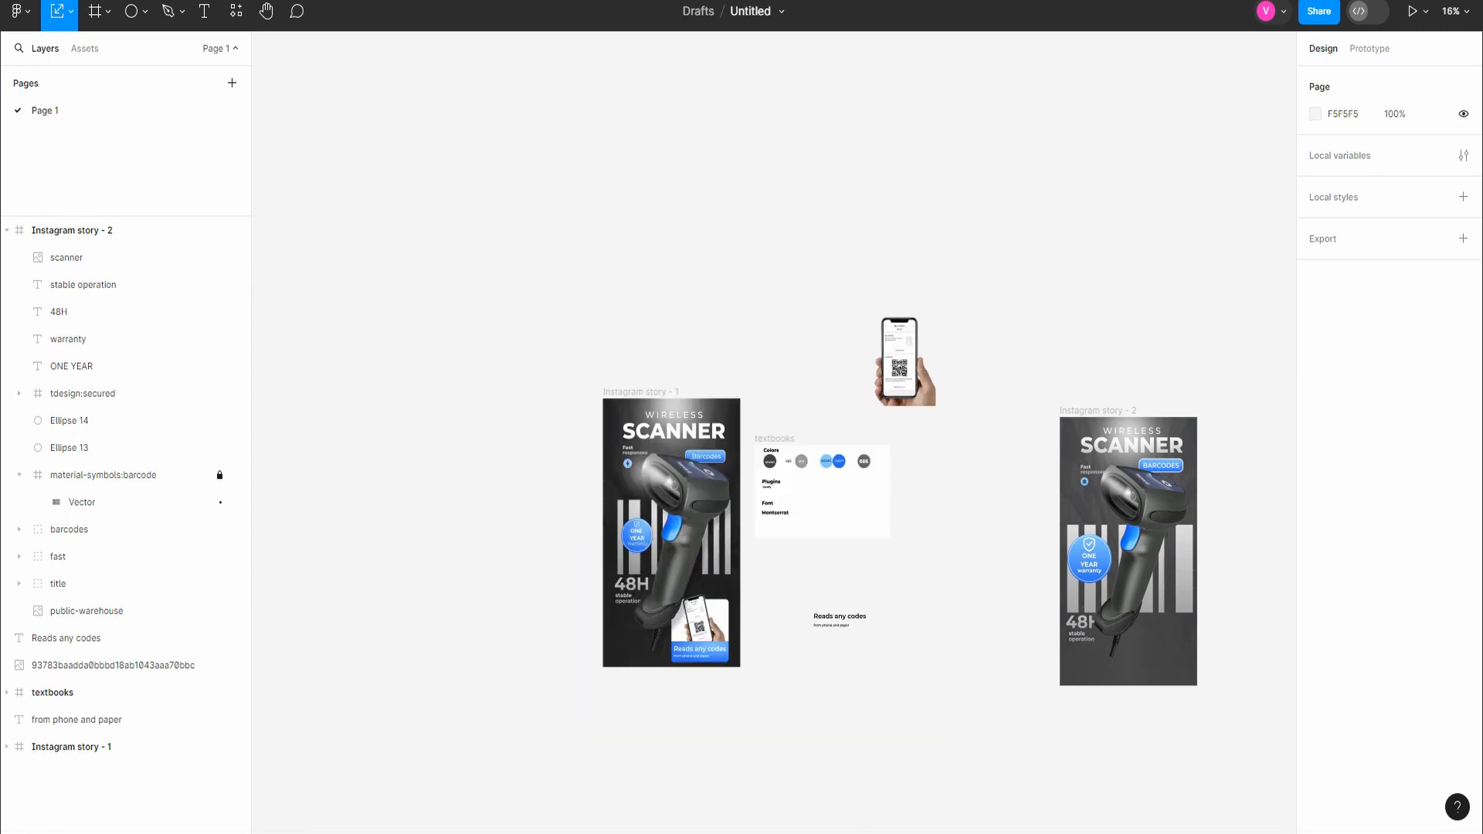
{"action": "left_click", "coordinate": [144, 12]}
{"action": "left_click", "coordinate": [85, 52]}
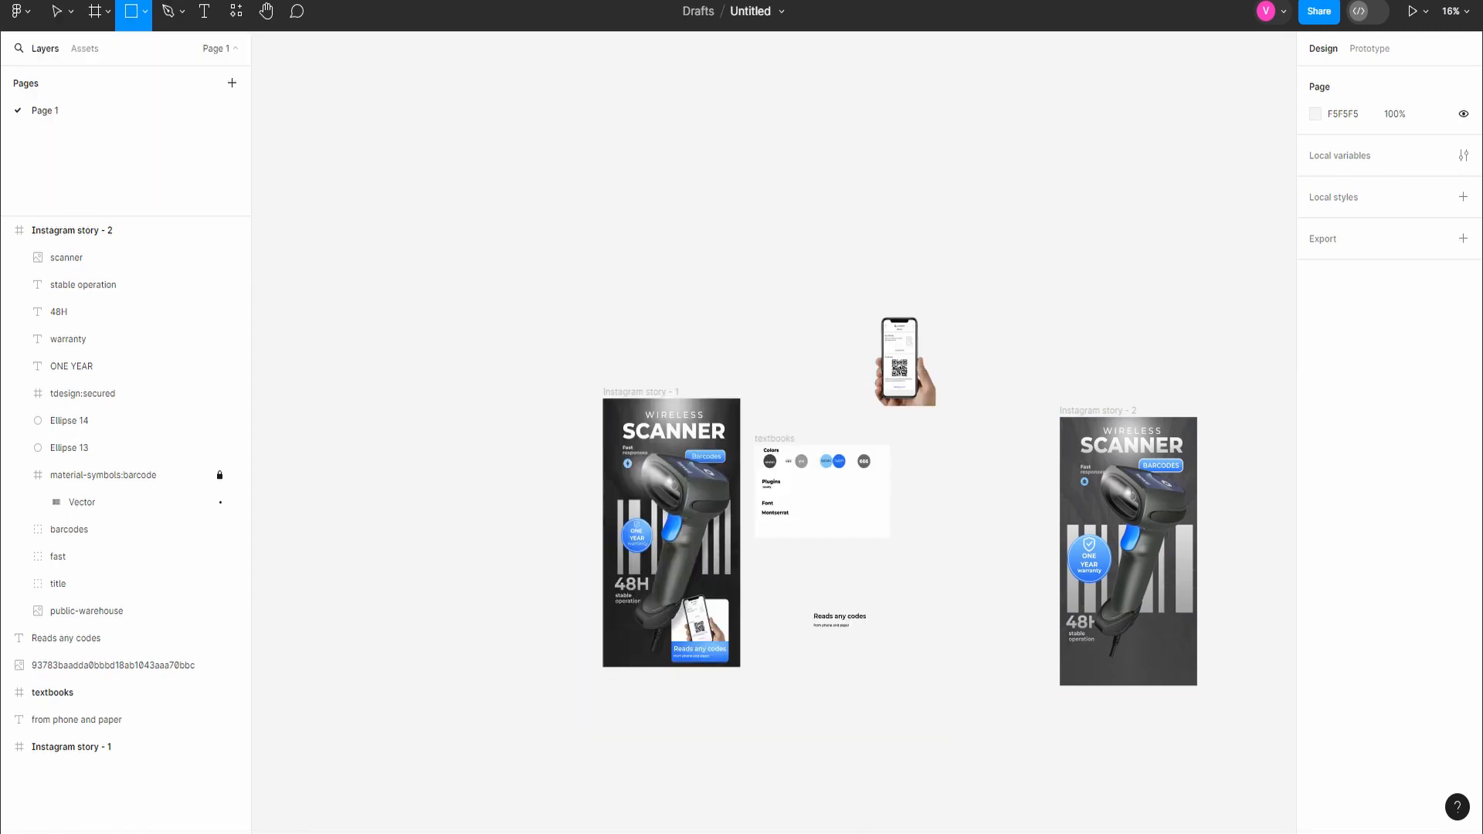
{"action": "left_click", "coordinate": [1151, 641]}
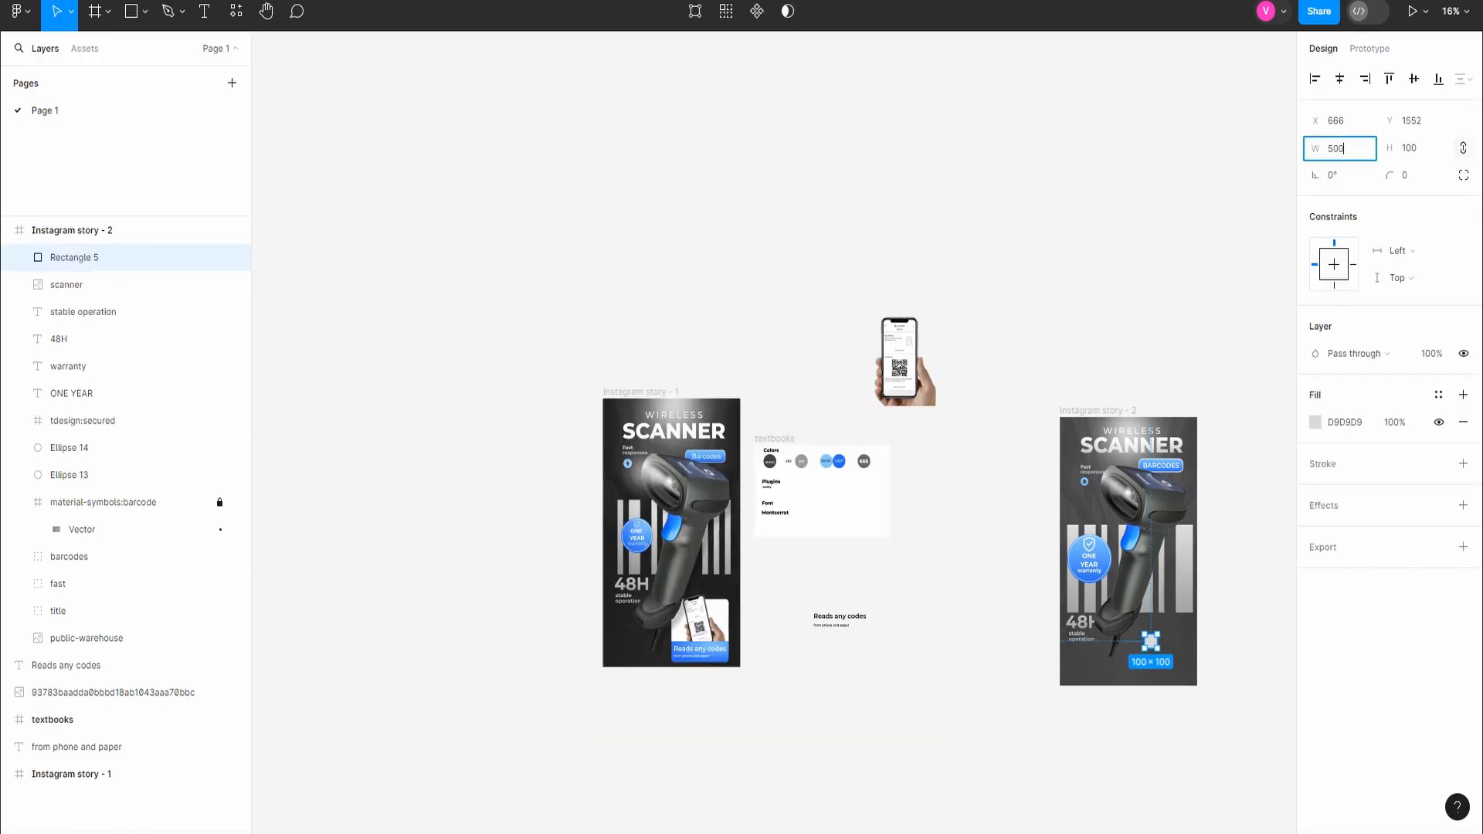
{"action": "key", "text": "Return"}
{"action": "type", "text": "400"}
{"action": "key", "text": "Return"}
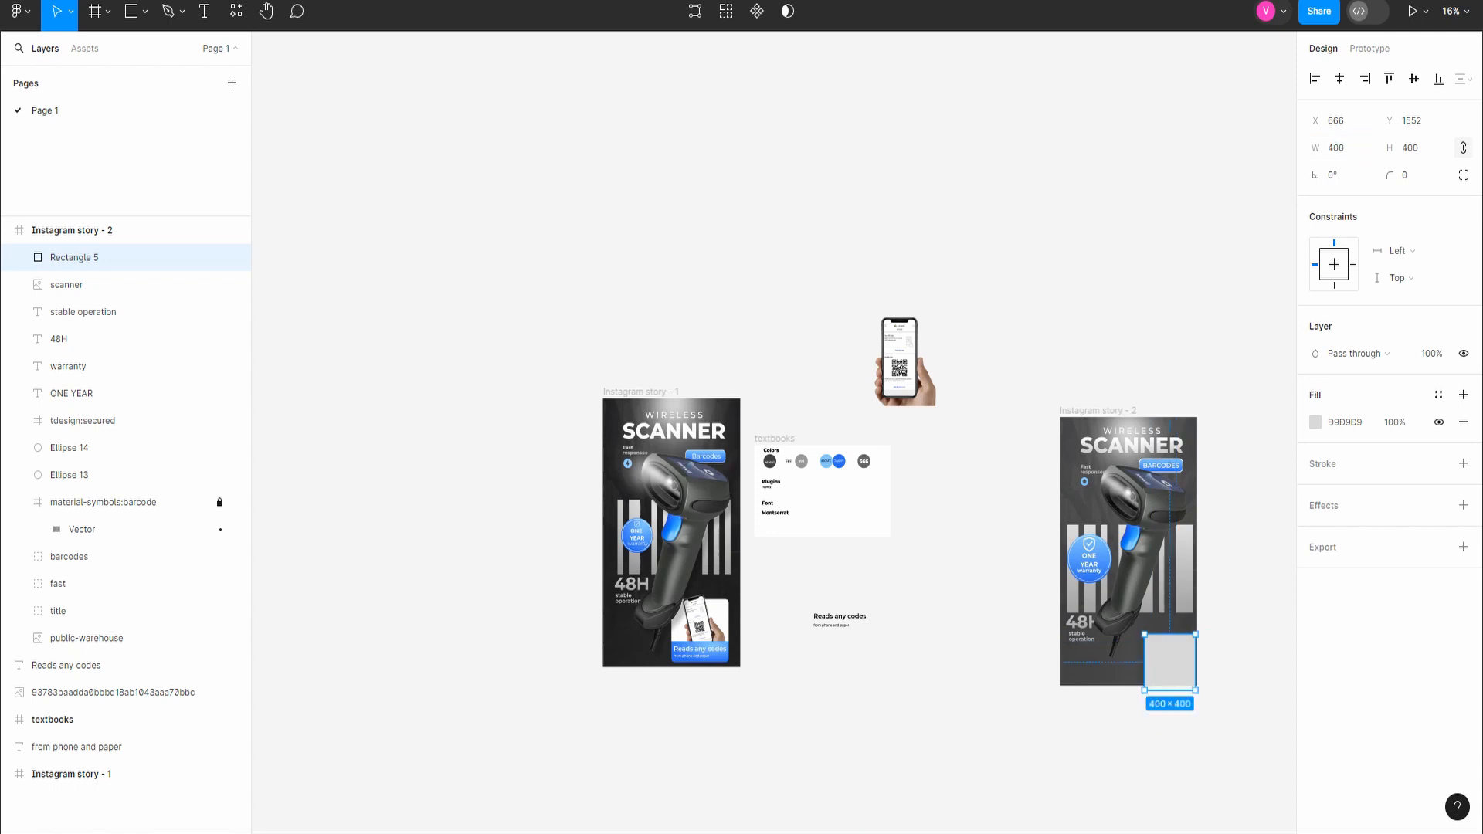
Step: Move the new square to X 646, Y 1442 and round its corners with a radius of 25
{"action": "scroll", "coordinate": [1203, 718], "scroll_direction": "up", "scroll_amount": 3}
{"action": "left_click_drag", "start_coordinate": [1150, 630], "coordinate": [1146, 604]}
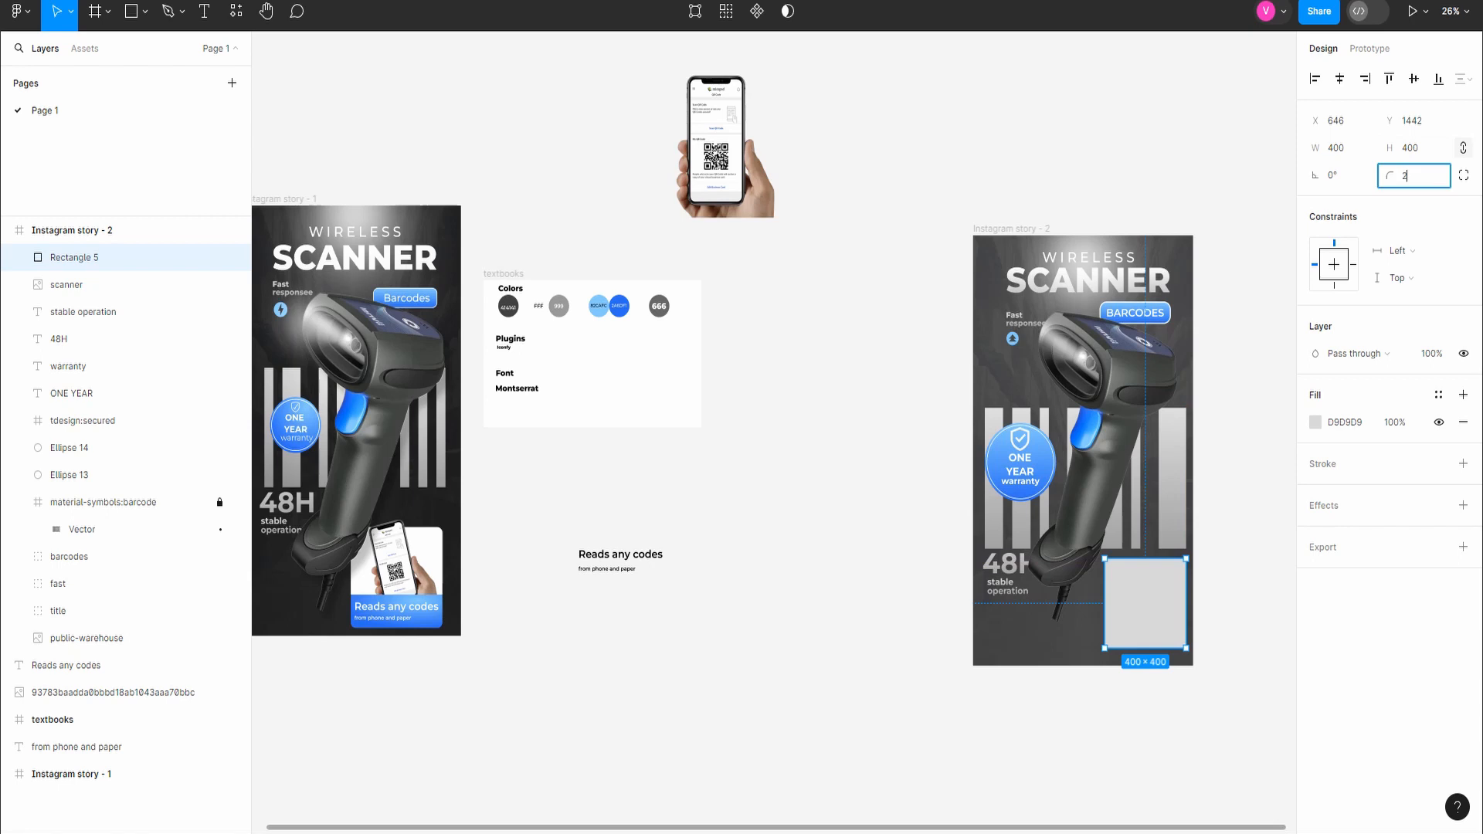
{"action": "key", "text": "Escape"}
{"action": "key", "text": "Escape"}
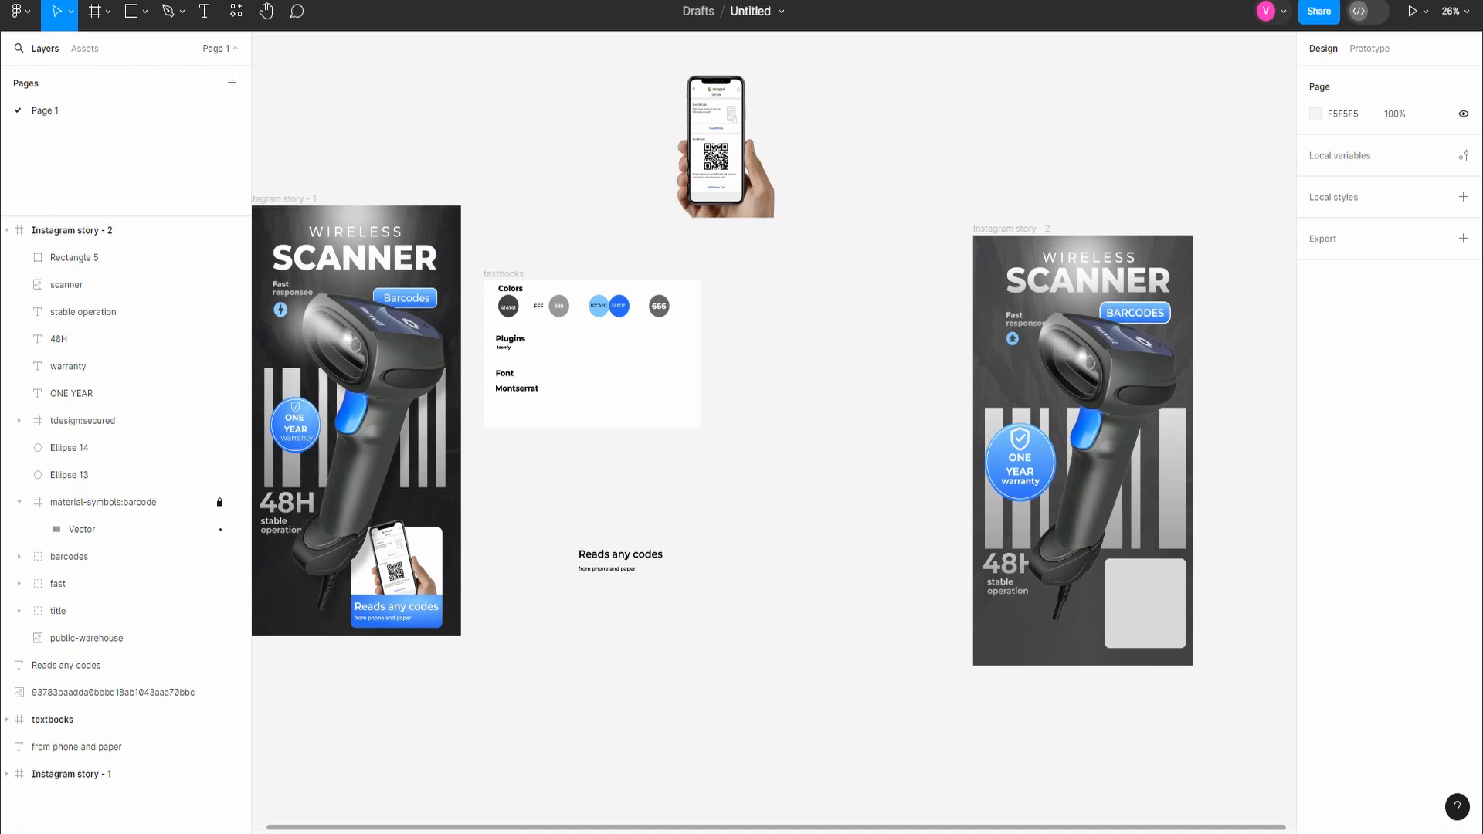
Step: Add a 350 × 100 rectangle over the lower part of the rounded square at X 696, Y 1715
{"action": "key", "text": "r"}
{"action": "left_click", "coordinate": [1130, 605]}
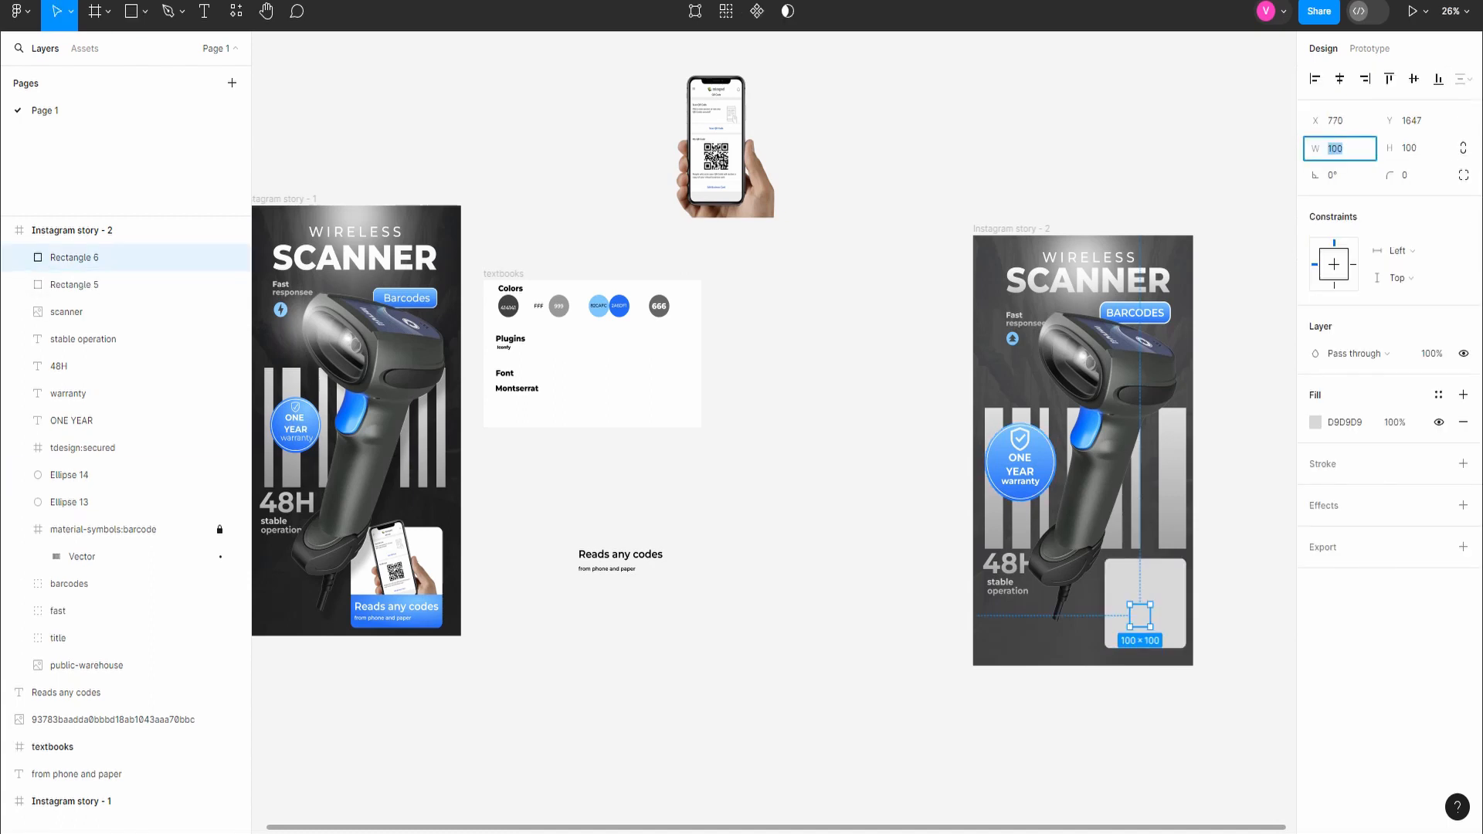
{"action": "key", "text": "Return"}
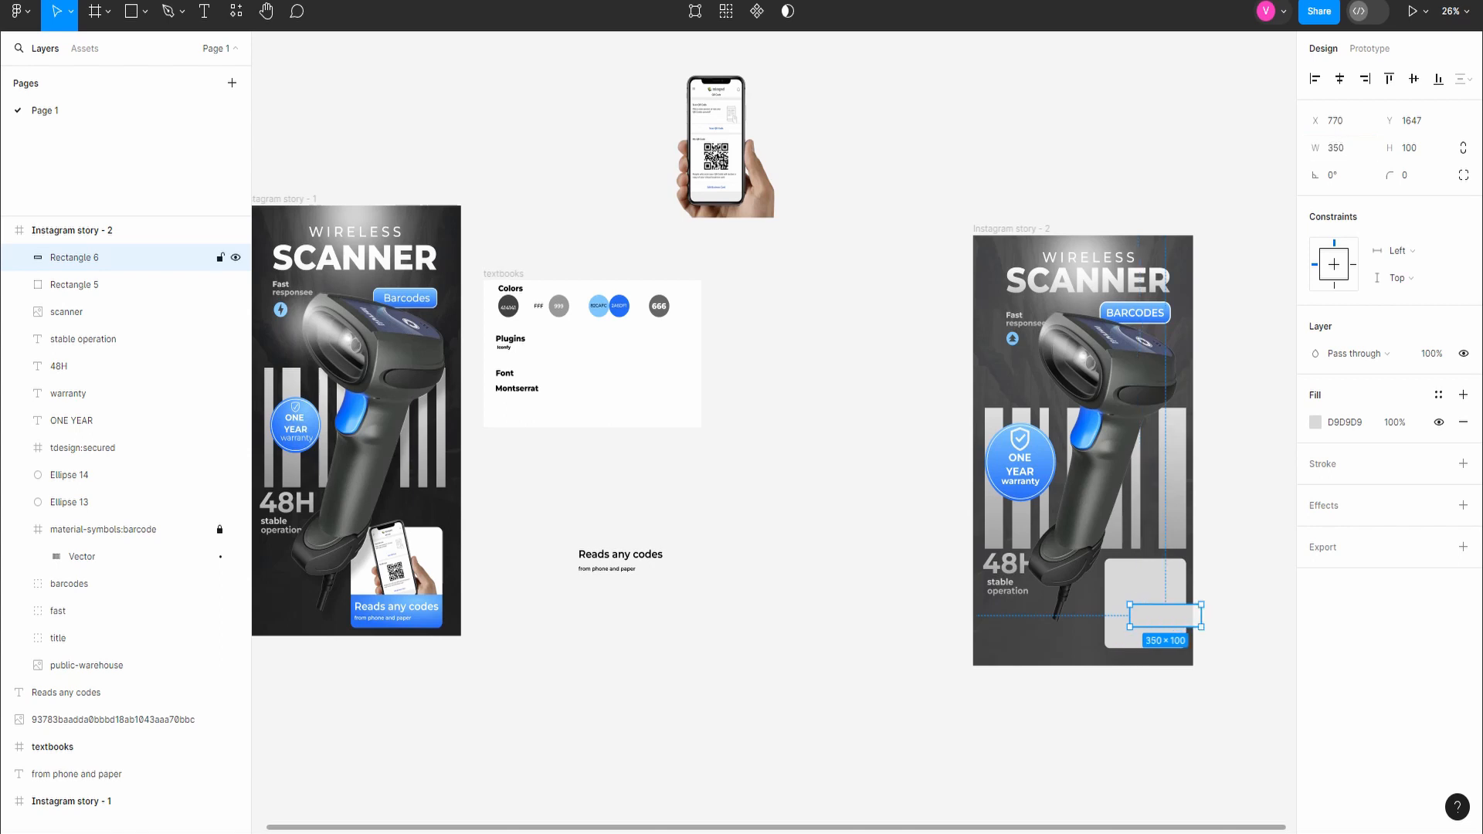
{"action": "mouse_move", "coordinate": [1165, 615]}
{"action": "left_mouse_down"}
{"action": "mouse_move", "coordinate": [1150, 613]}
{"action": "mouse_move", "coordinate": [1149, 629]}
{"action": "left_mouse_up"}
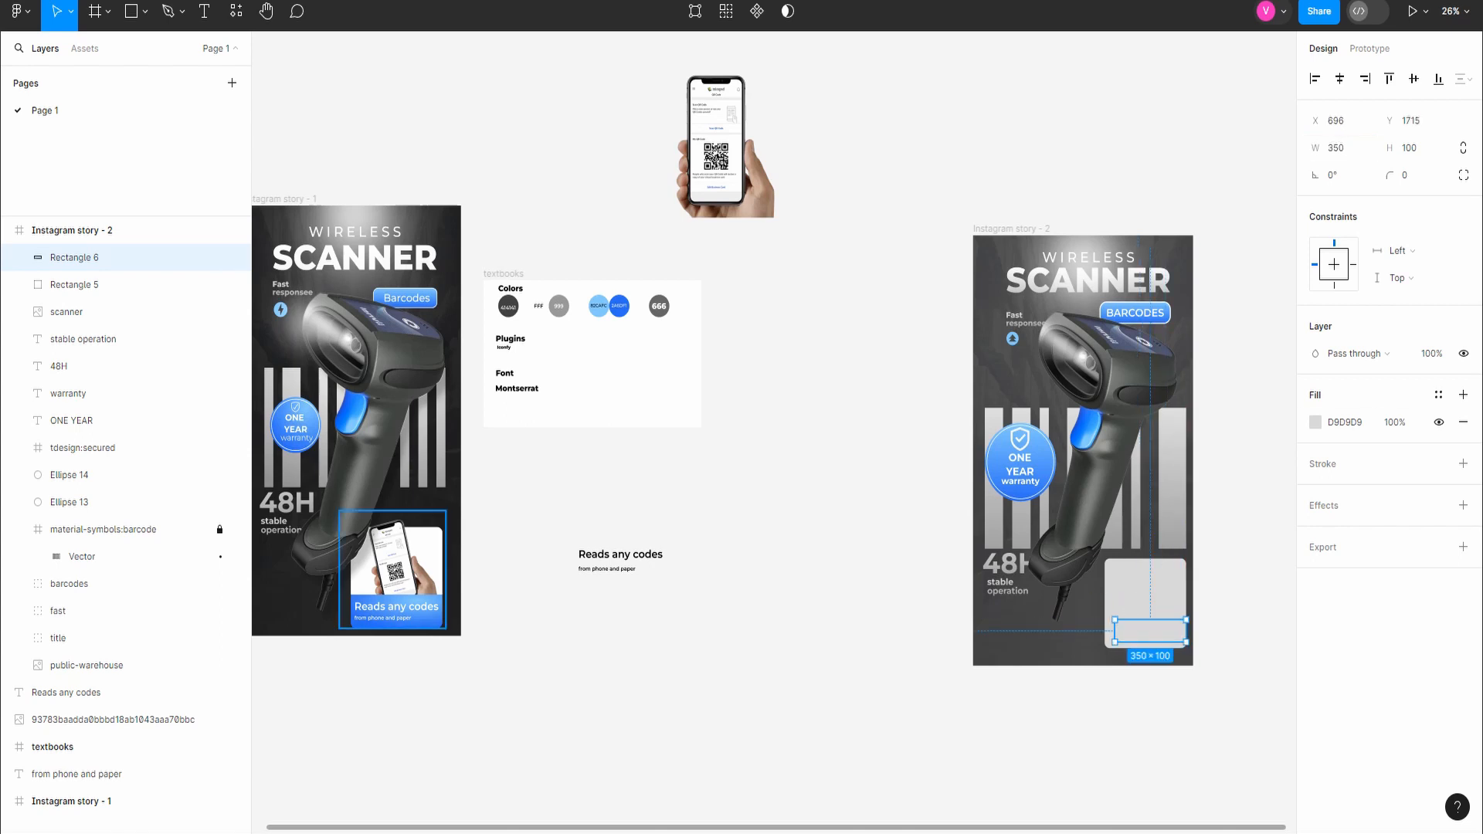
Step: Replace the bar's grey fill with the blue linear gradient and shift the bar to X 671 inside the square
{"action": "left_click", "coordinate": [1315, 423]}
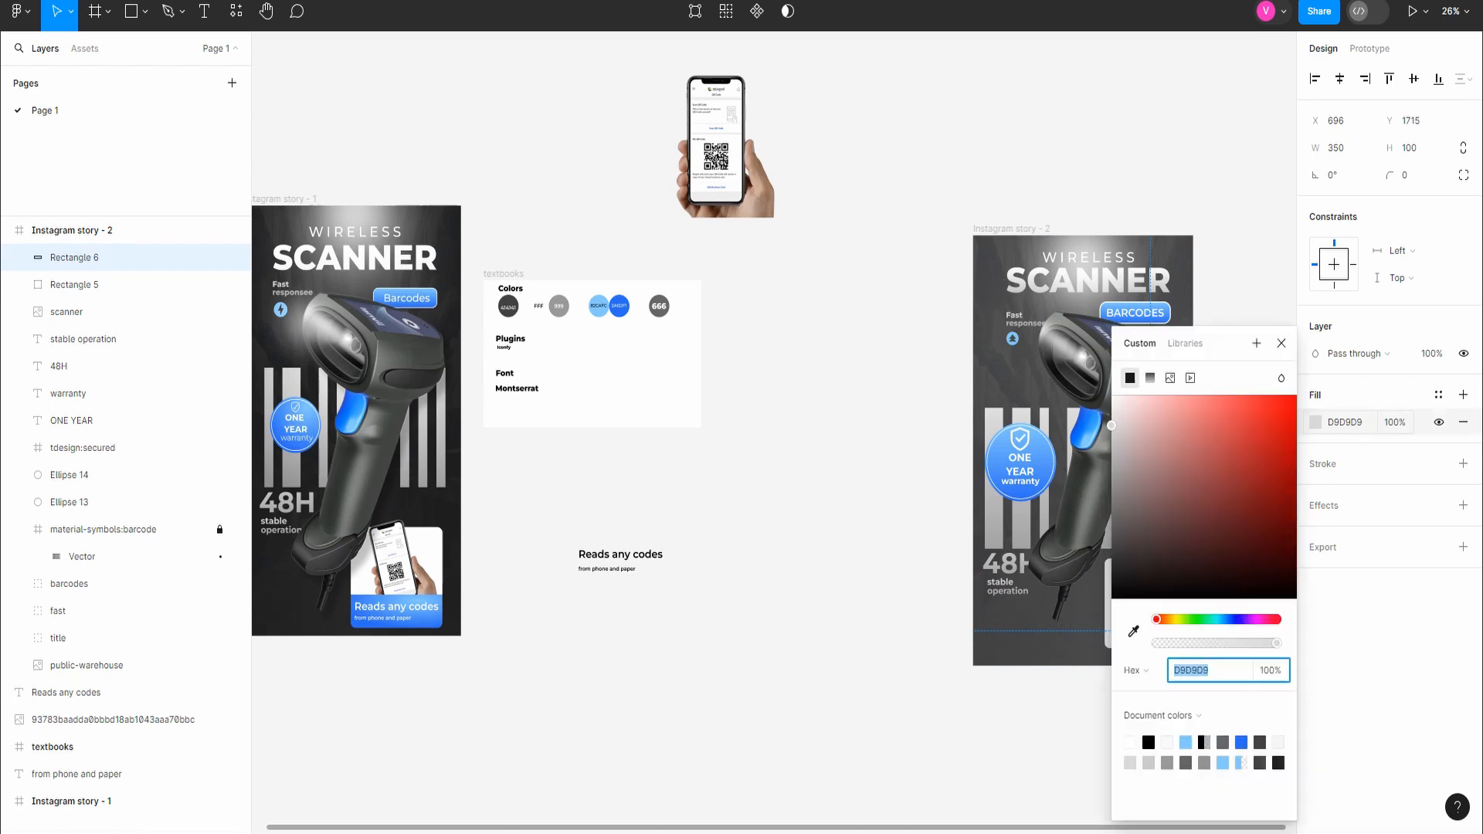
{"action": "key", "text": "Escape"}
{"action": "key", "text": "ctrl+v"}
{"action": "left_click", "coordinate": [1463, 450]}
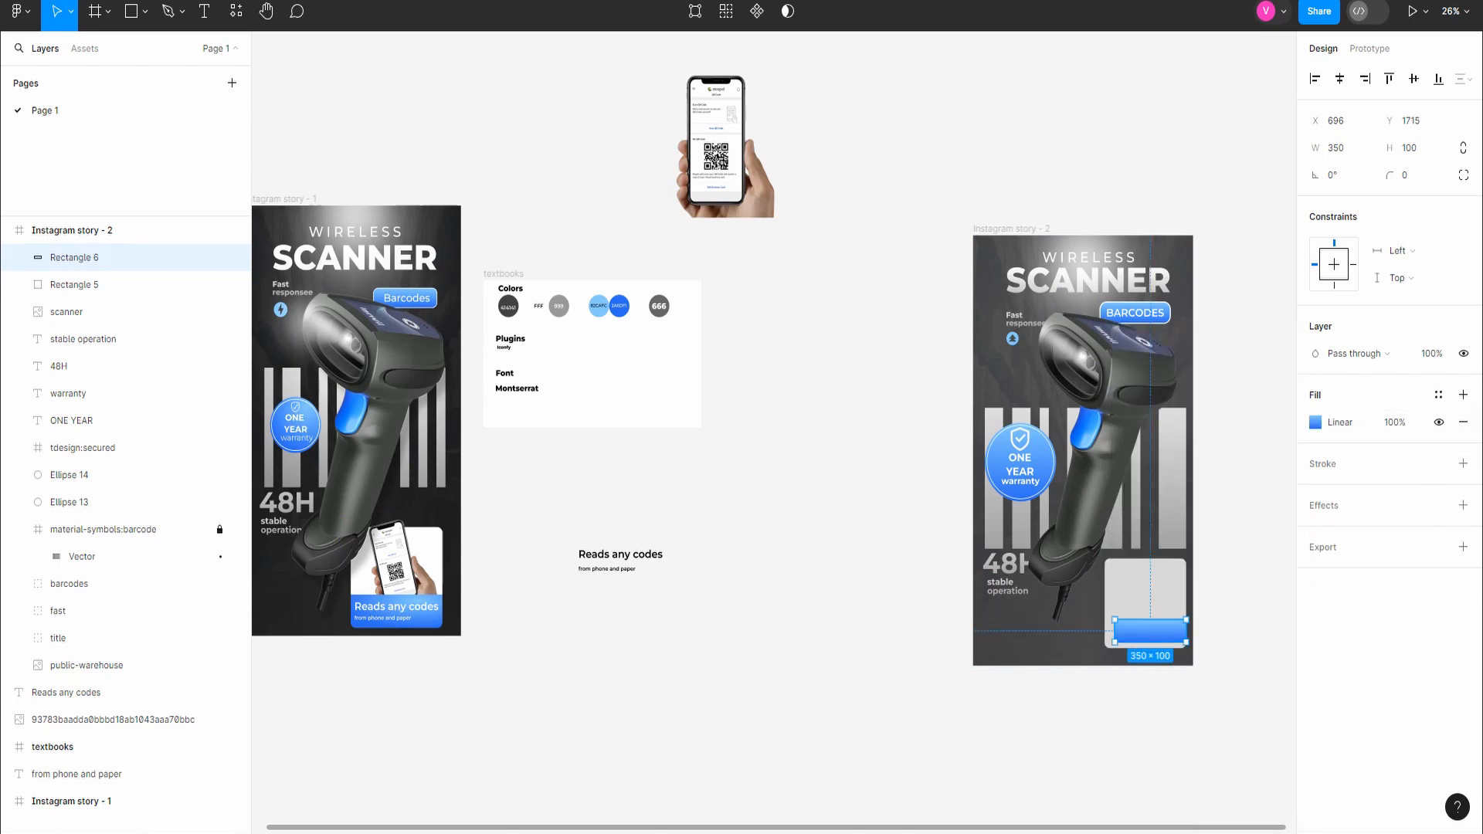
{"action": "left_click_drag", "start_coordinate": [1150, 631], "coordinate": [1145, 632]}
Step: Round only the two bottom corners of the blue bar with a radius of 25
{"action": "left_click", "coordinate": [1146, 594]}
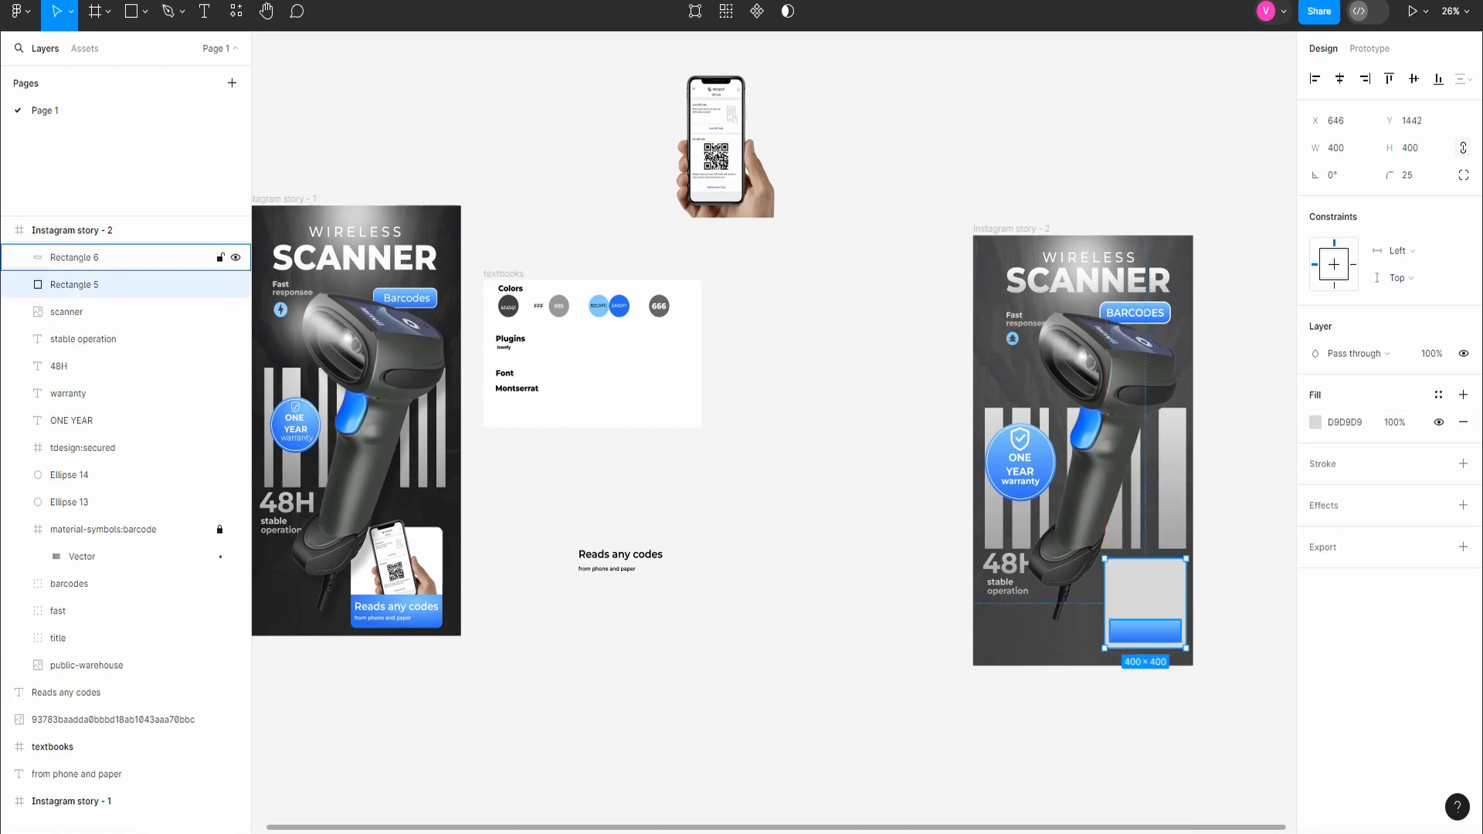
{"action": "left_click", "coordinate": [1145, 631]}
{"action": "left_click", "coordinate": [1464, 174]}
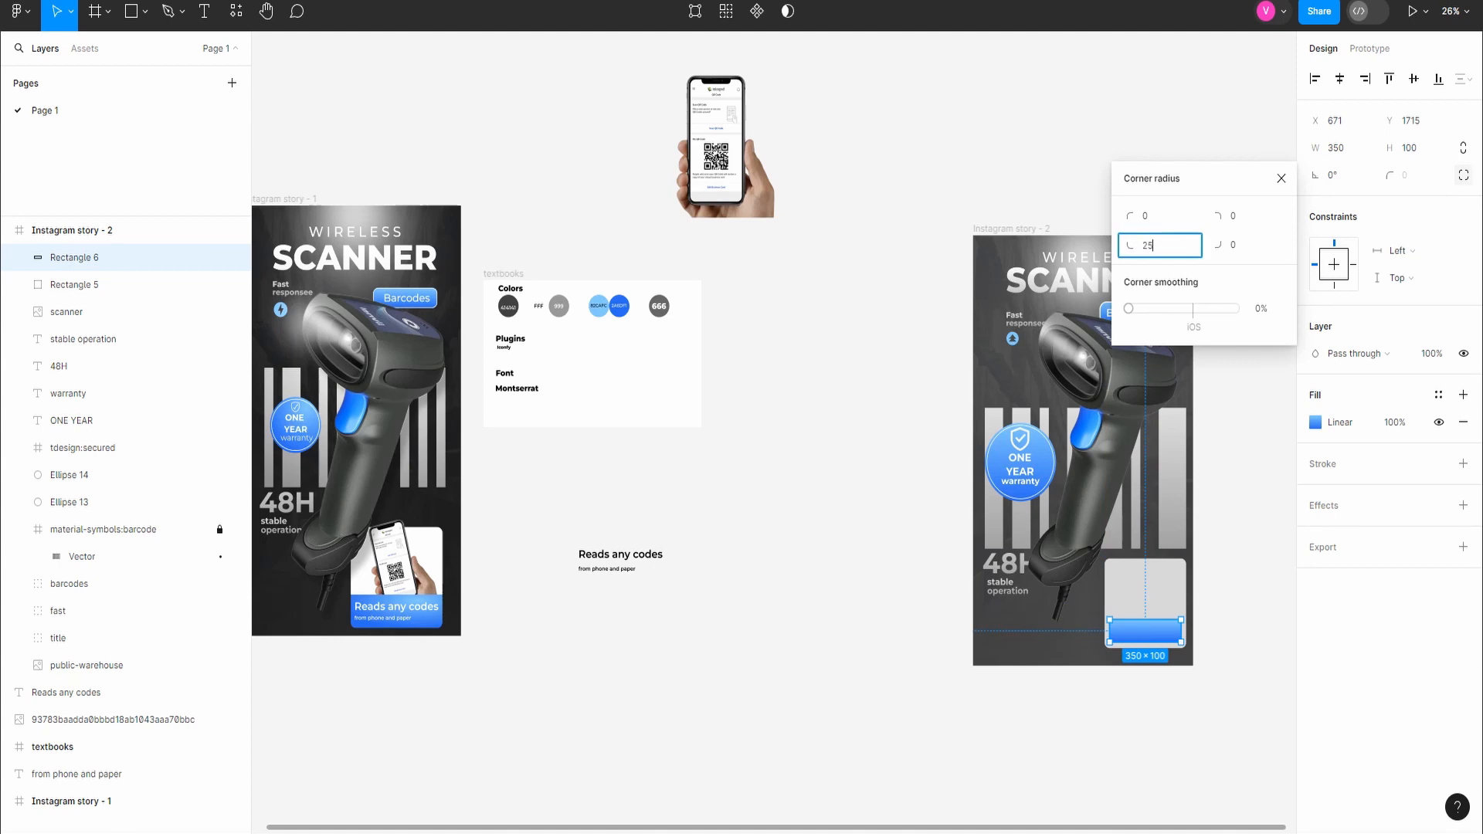
{"action": "key", "text": "Tab"}
{"action": "type", "text": "25"}
{"action": "key", "text": "Return"}
Step: Scale the blue bar to 400 × 114.29 so it spans the square's full width along its bottom edge
{"action": "scroll", "coordinate": [1238, 691], "scroll_direction": "up", "scroll_amount": 3}
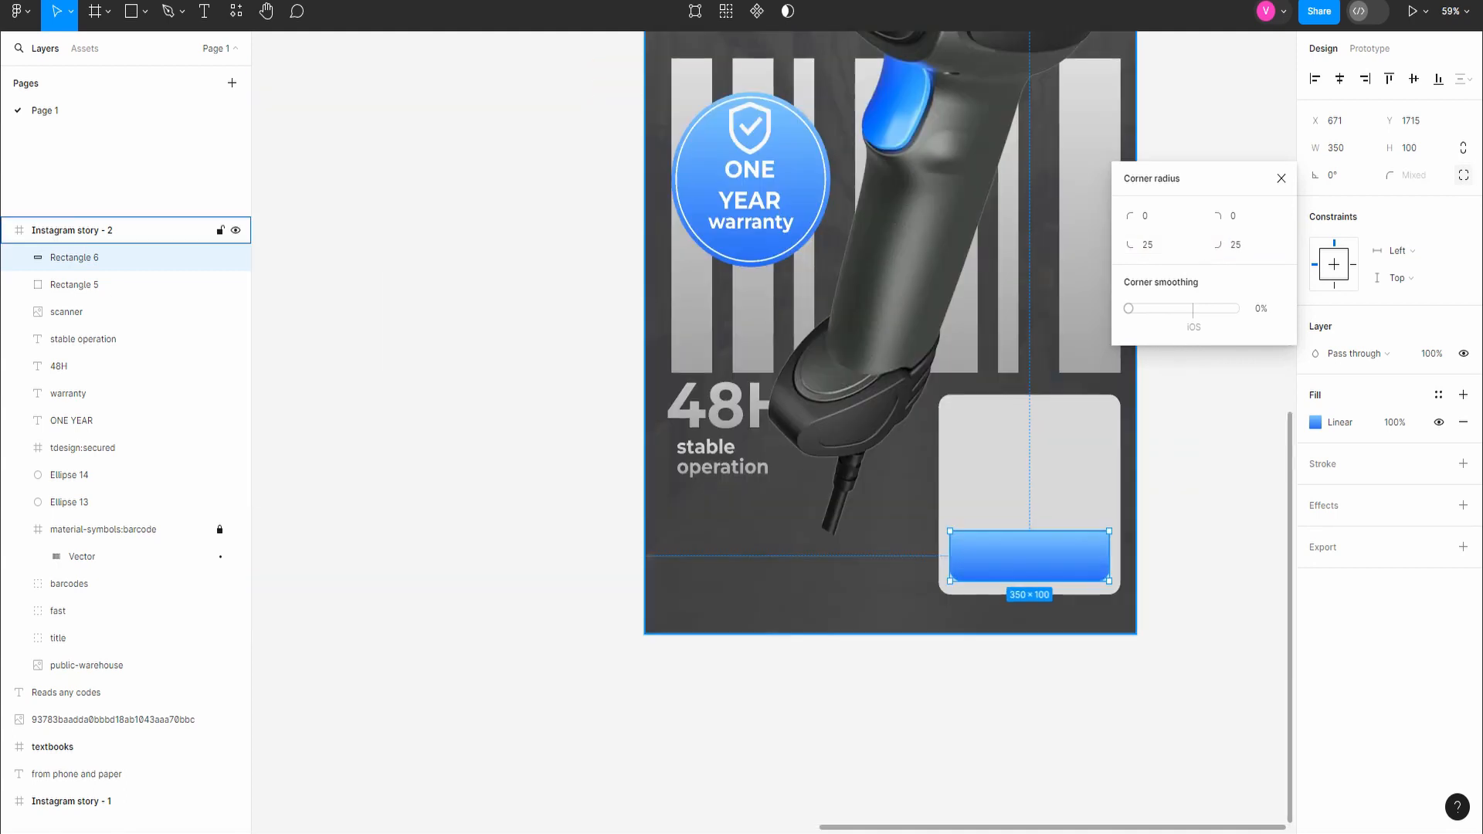
{"action": "key", "text": "k"}
{"action": "left_click_drag", "start_coordinate": [1110, 556], "coordinate": [1122, 556]}
{"action": "left_click_drag", "start_coordinate": [950, 556], "coordinate": [1020, 542]}
{"action": "left_click_drag", "start_coordinate": [1115, 567], "coordinate": [1121, 568]}
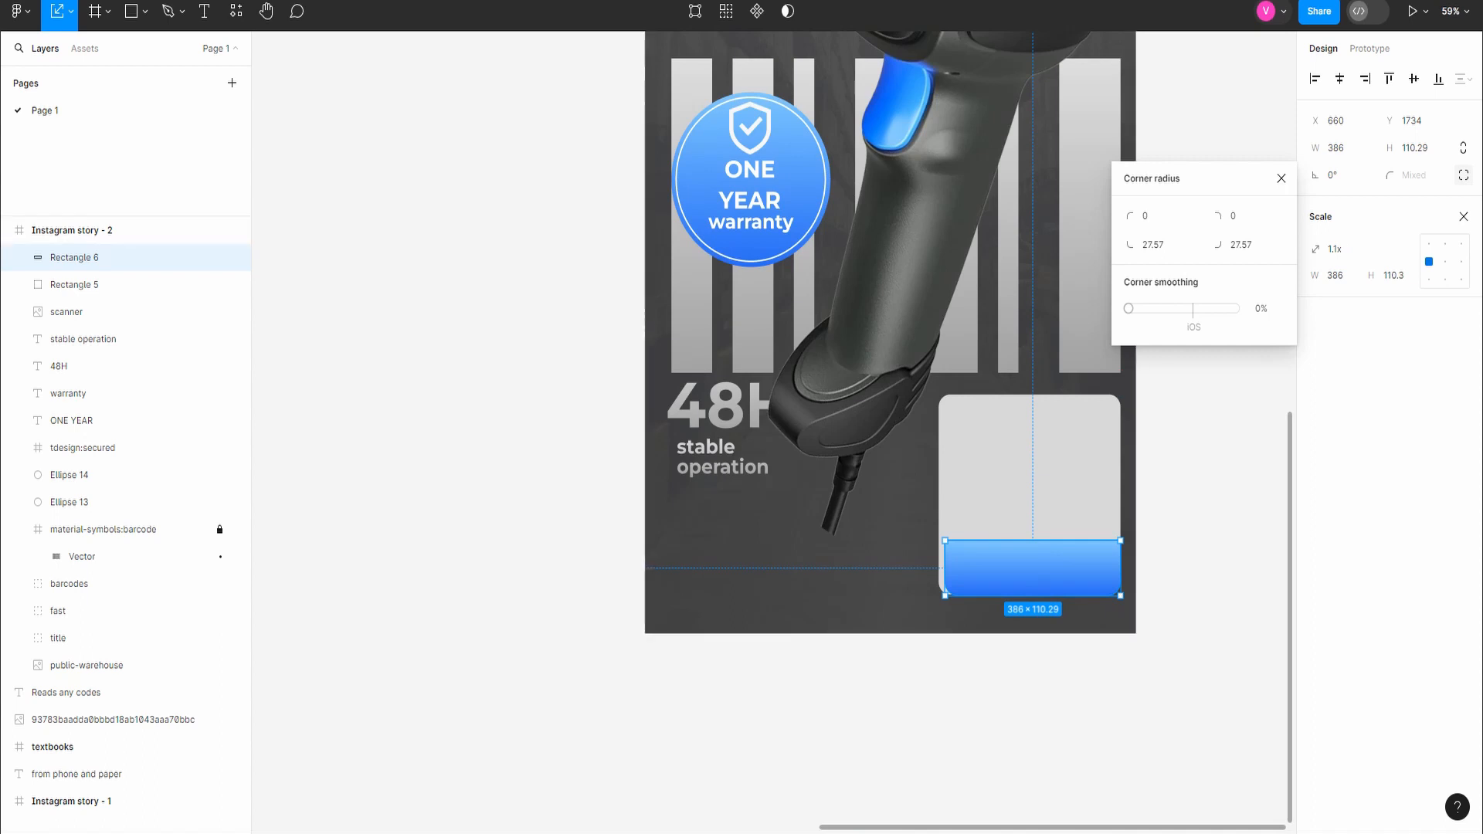
{"action": "left_click_drag", "start_coordinate": [945, 568], "coordinate": [939, 568]}
{"action": "left_click", "coordinate": [919, 688]}
Step: Change the rounded square's fill to white, FFF
{"action": "scroll", "coordinate": [1099, 571], "scroll_direction": "down", "scroll_amount": 5}
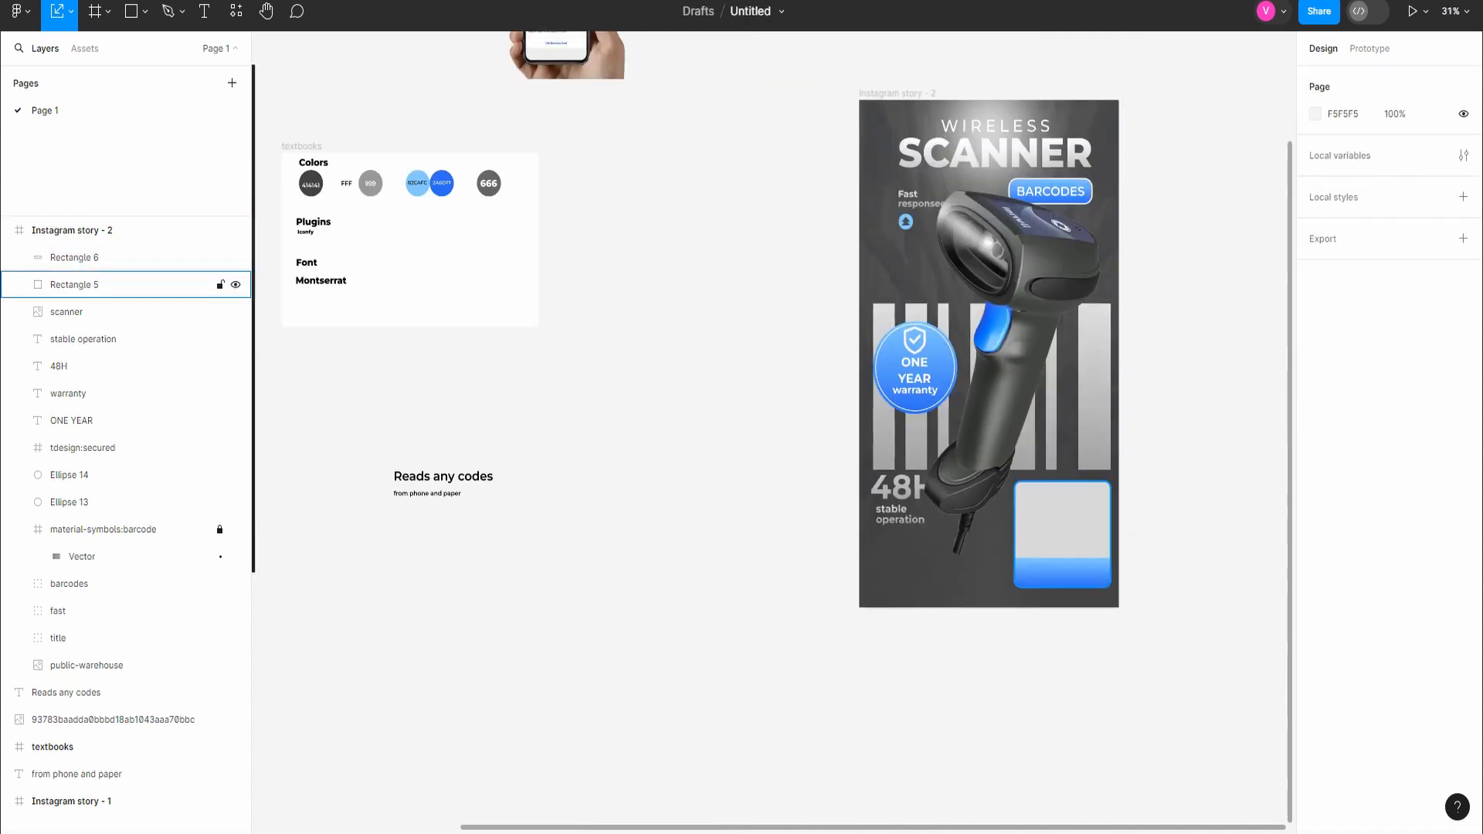
{"action": "left_click", "coordinate": [1065, 527]}
{"action": "type", "text": "v"}
{"action": "type", "text": "ff"}
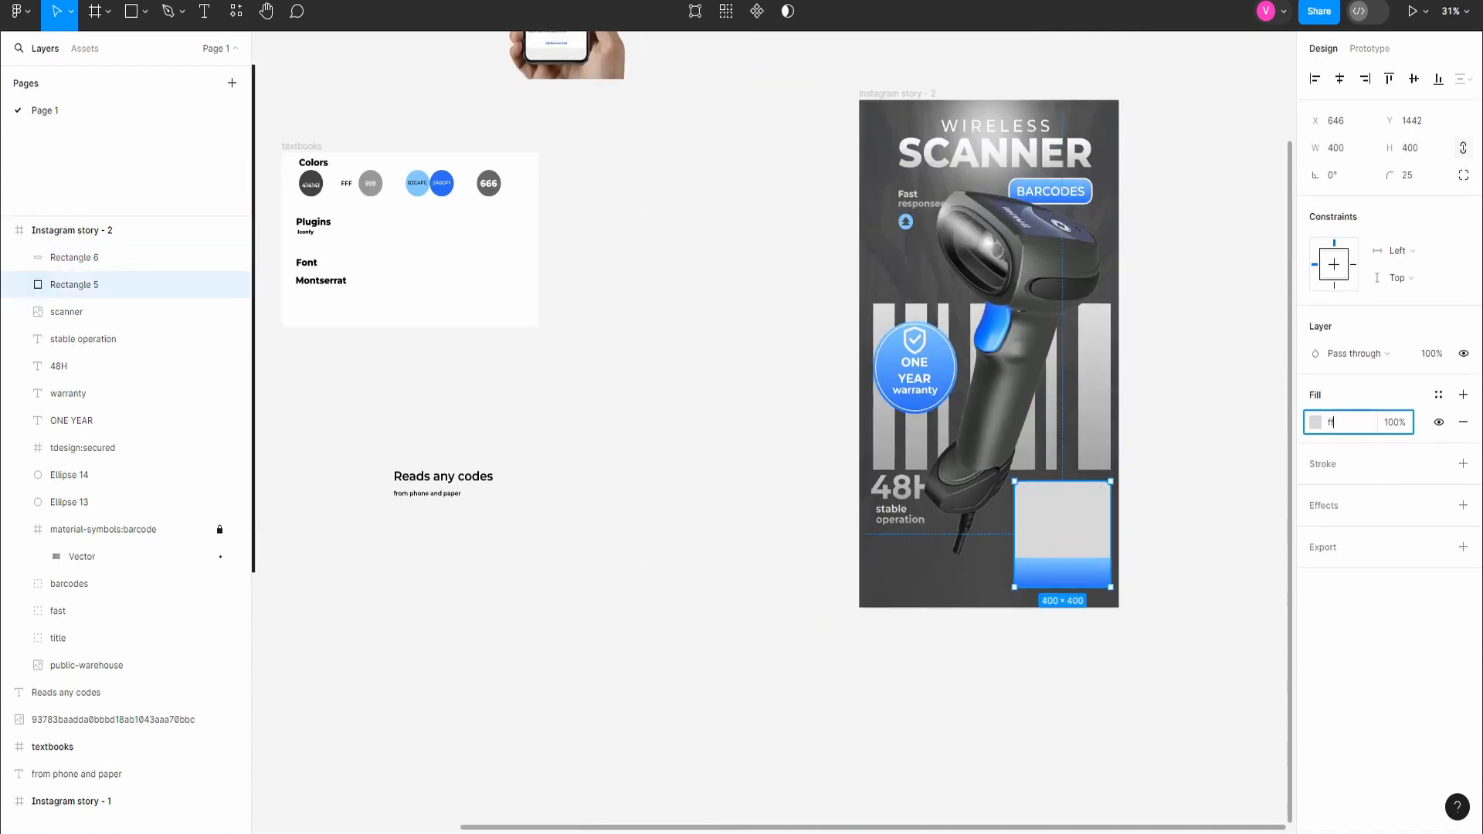
{"action": "type", "text": "f"}
{"action": "key", "text": "Return"}
{"action": "left_click", "coordinate": [1173, 723]}
Step: Move the phone image onto the white card, place its layer below the blue bar, and scale it by 0.71x
{"action": "scroll", "coordinate": [1173, 723], "scroll_direction": "down", "scroll_amount": 5}
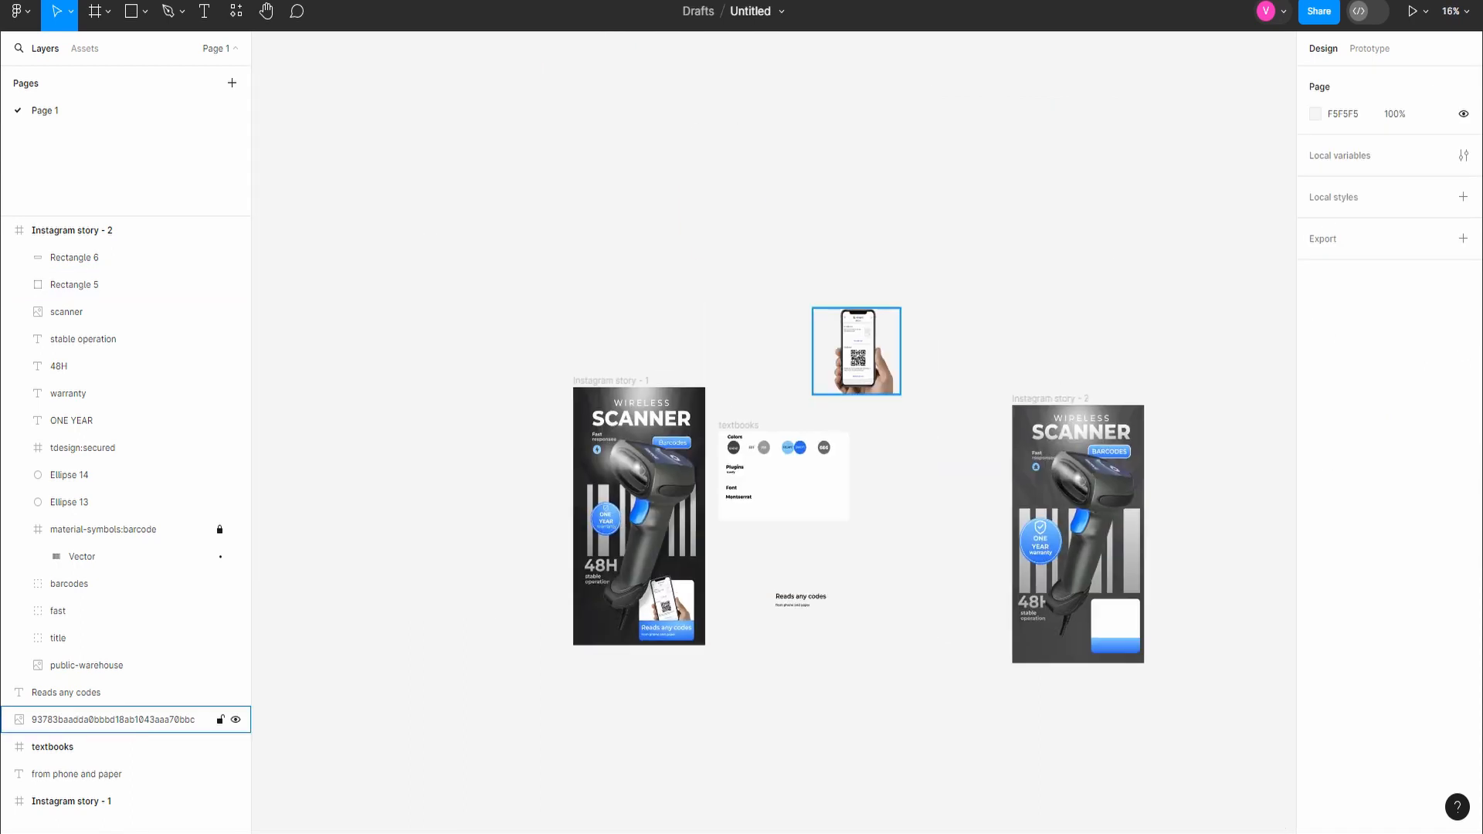
{"action": "left_click_drag", "start_coordinate": [858, 352], "coordinate": [1119, 623]}
{"action": "scroll", "coordinate": [1147, 642], "scroll_direction": "up", "scroll_amount": 3}
{"action": "key", "text": "k"}
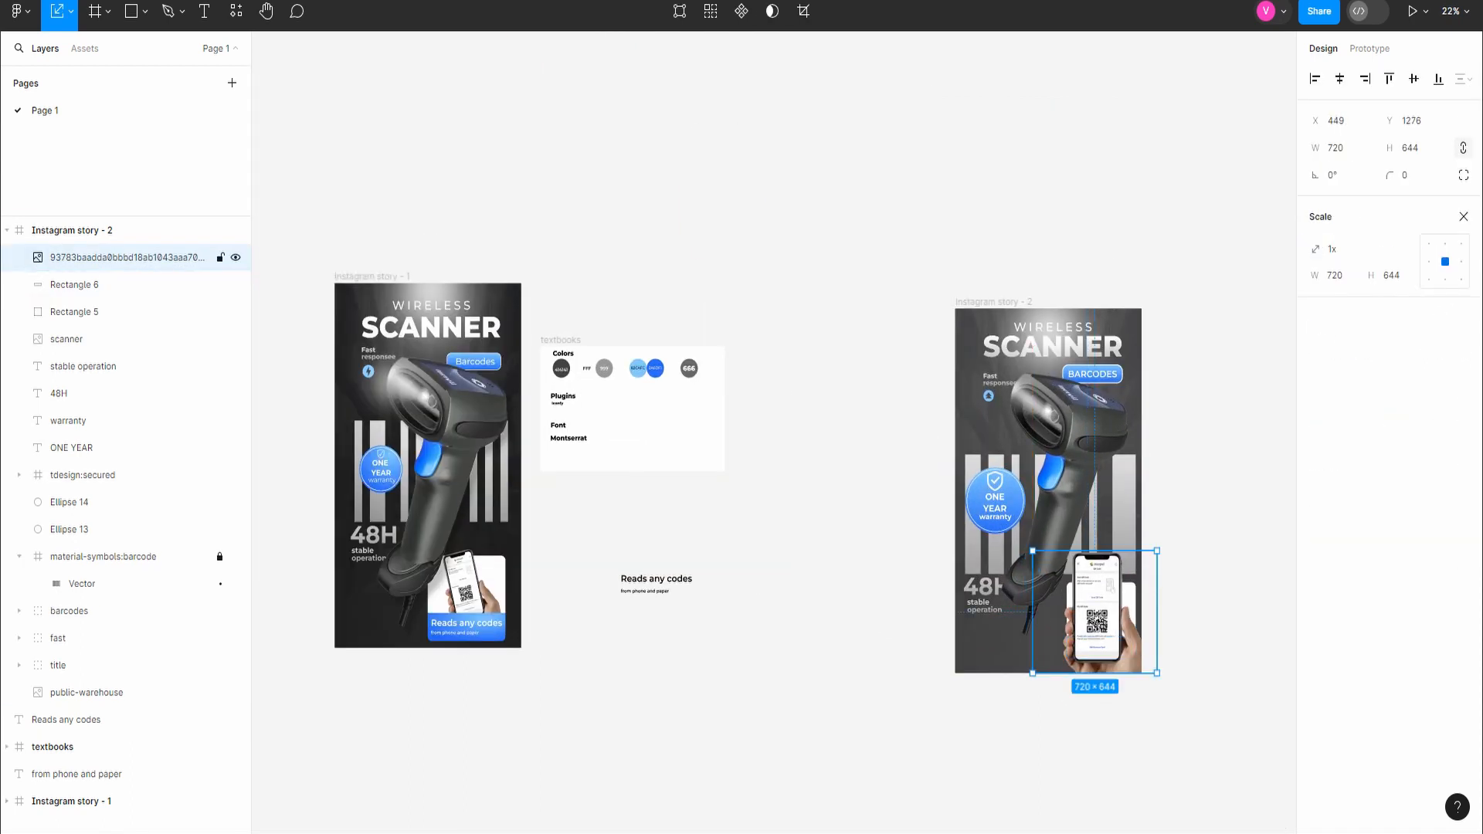
{"action": "key", "text": "ctrl+bracketleft"}
{"action": "left_click_drag", "start_coordinate": [1158, 551], "coordinate": [1137, 582]}
Step: Shrink the phone image further, tilt it to the left, and position it within the white card above the blue bar
{"action": "scroll", "coordinate": [1103, 627], "scroll_direction": "up", "scroll_amount": 5}
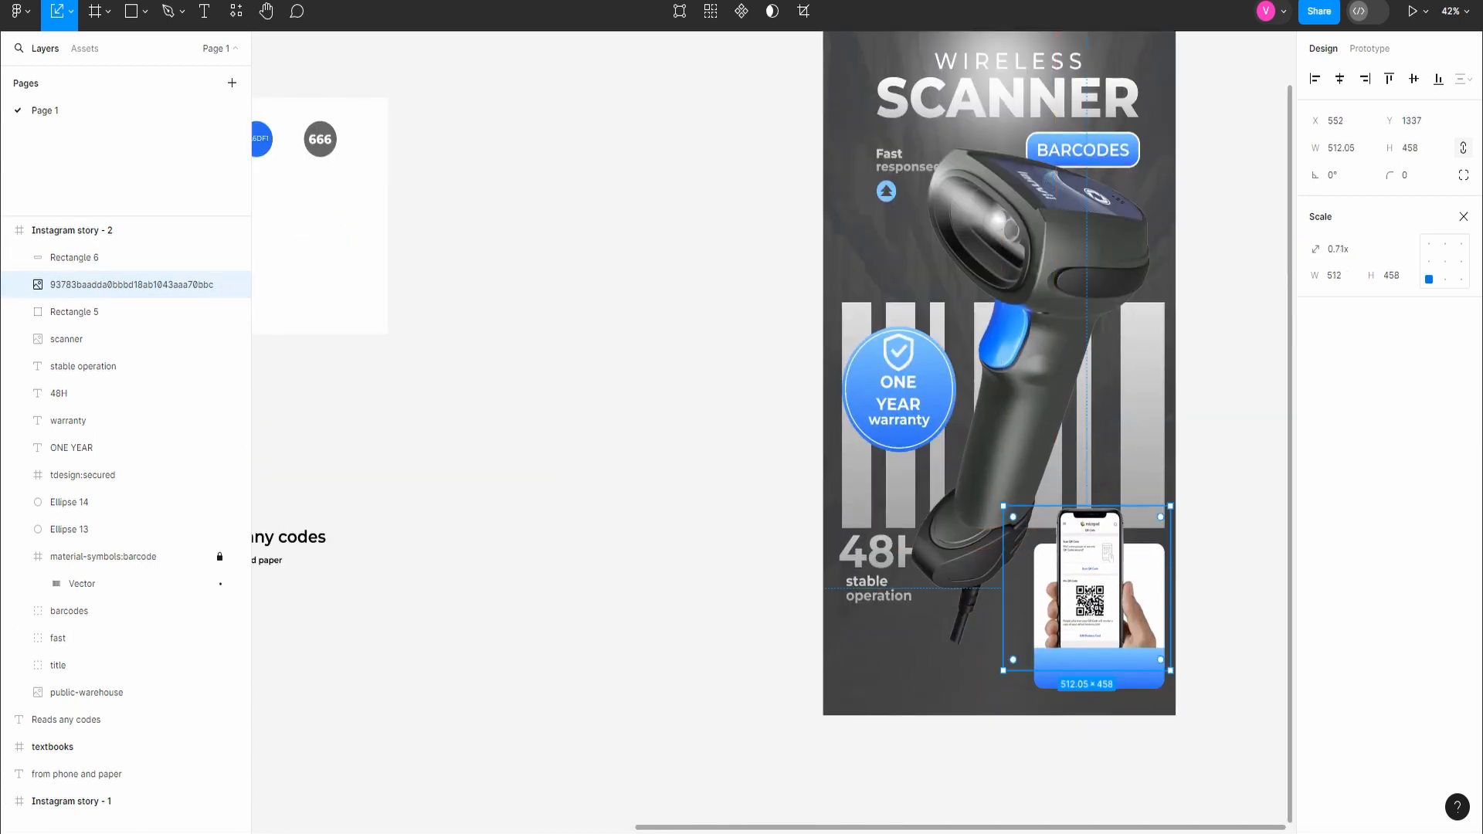
{"action": "left_click_drag", "start_coordinate": [1170, 507], "coordinate": [1128, 502]}
{"action": "left_click", "coordinate": [1158, 514]}
{"action": "left_click", "coordinate": [1097, 607]}
{"action": "left_click_drag", "start_coordinate": [1096, 606], "coordinate": [1180, 607]}
{"action": "left_click", "coordinate": [1257, 605]}
{"action": "scroll", "coordinate": [1258, 605], "scroll_direction": "down", "scroll_amount": 4}
{"action": "left_click", "coordinate": [1183, 607]}
{"action": "left_click", "coordinate": [1257, 610]}
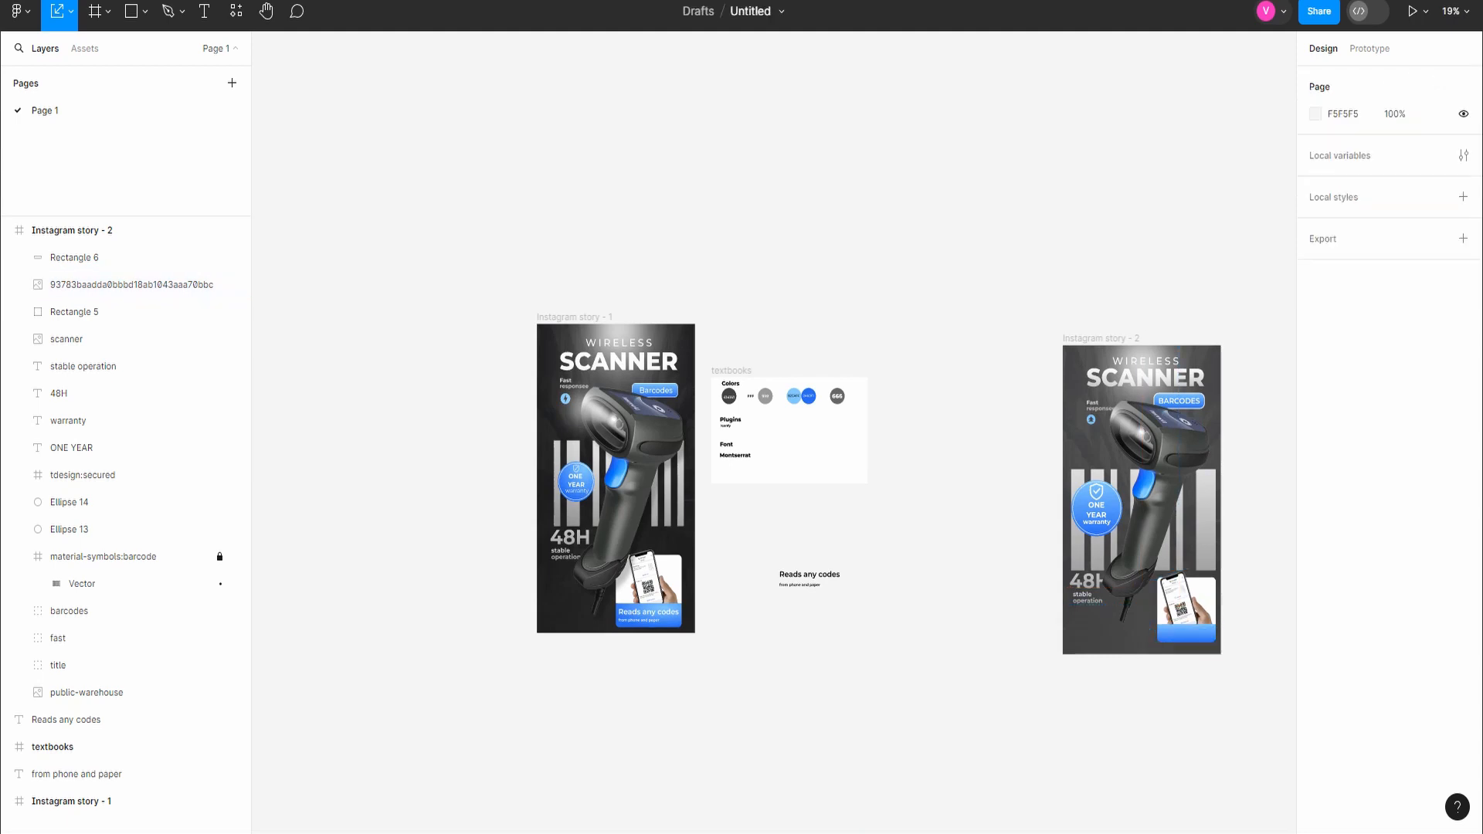
{"action": "scroll", "coordinate": [1260, 616], "scroll_direction": "up", "scroll_amount": 2}
{"action": "scroll", "coordinate": [1150, 552], "scroll_direction": "down", "scroll_amount": 2}
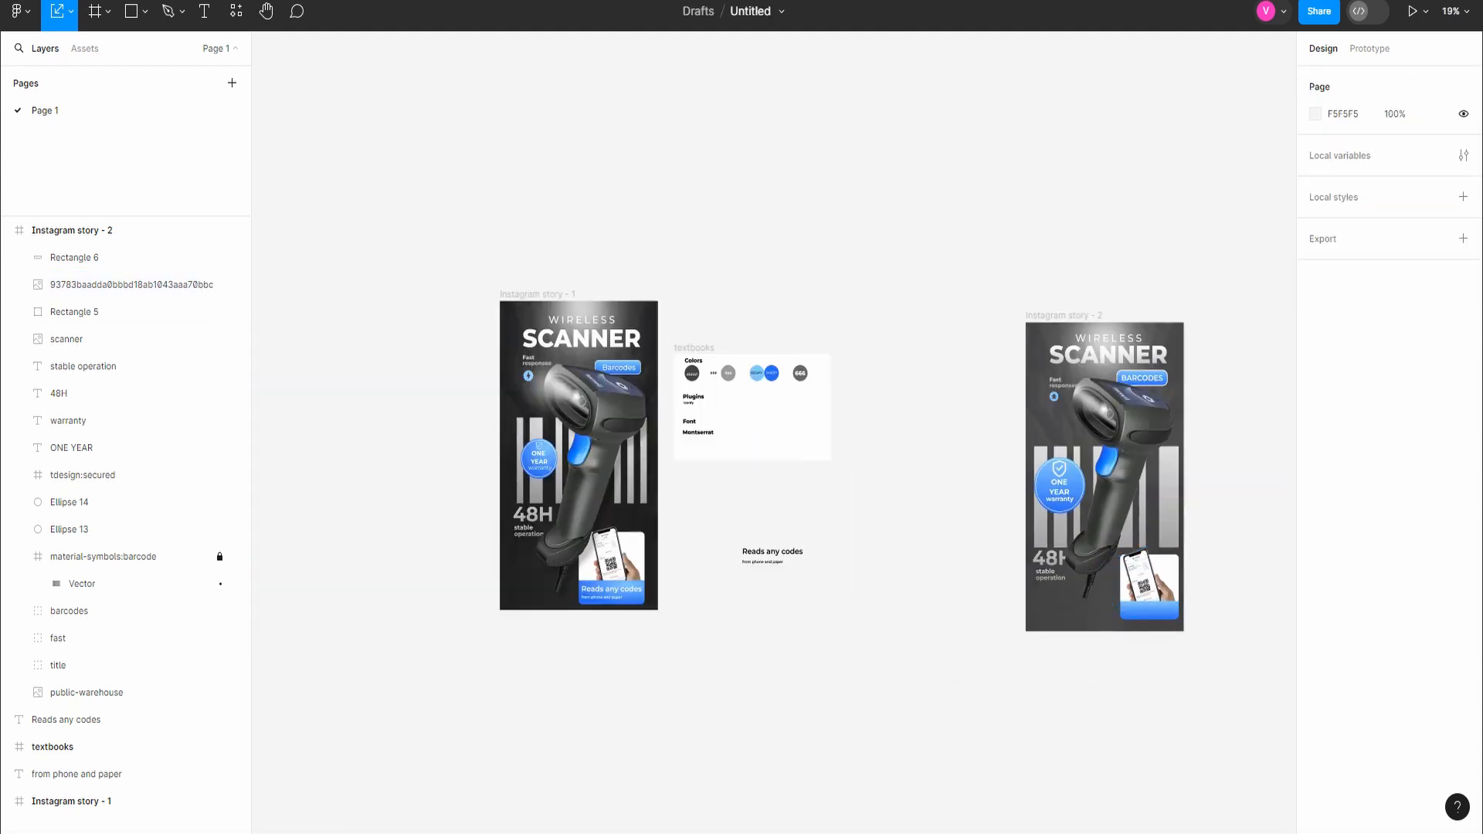
{"action": "scroll", "coordinate": [1201, 557], "scroll_direction": "left", "scroll_amount": 2}
{"action": "scroll", "coordinate": [1158, 560], "scroll_direction": "right", "scroll_amount": 4}
{"action": "scroll", "coordinate": [1089, 564], "scroll_direction": "up", "scroll_amount": 4}
{"action": "key", "text": "shift+1"}
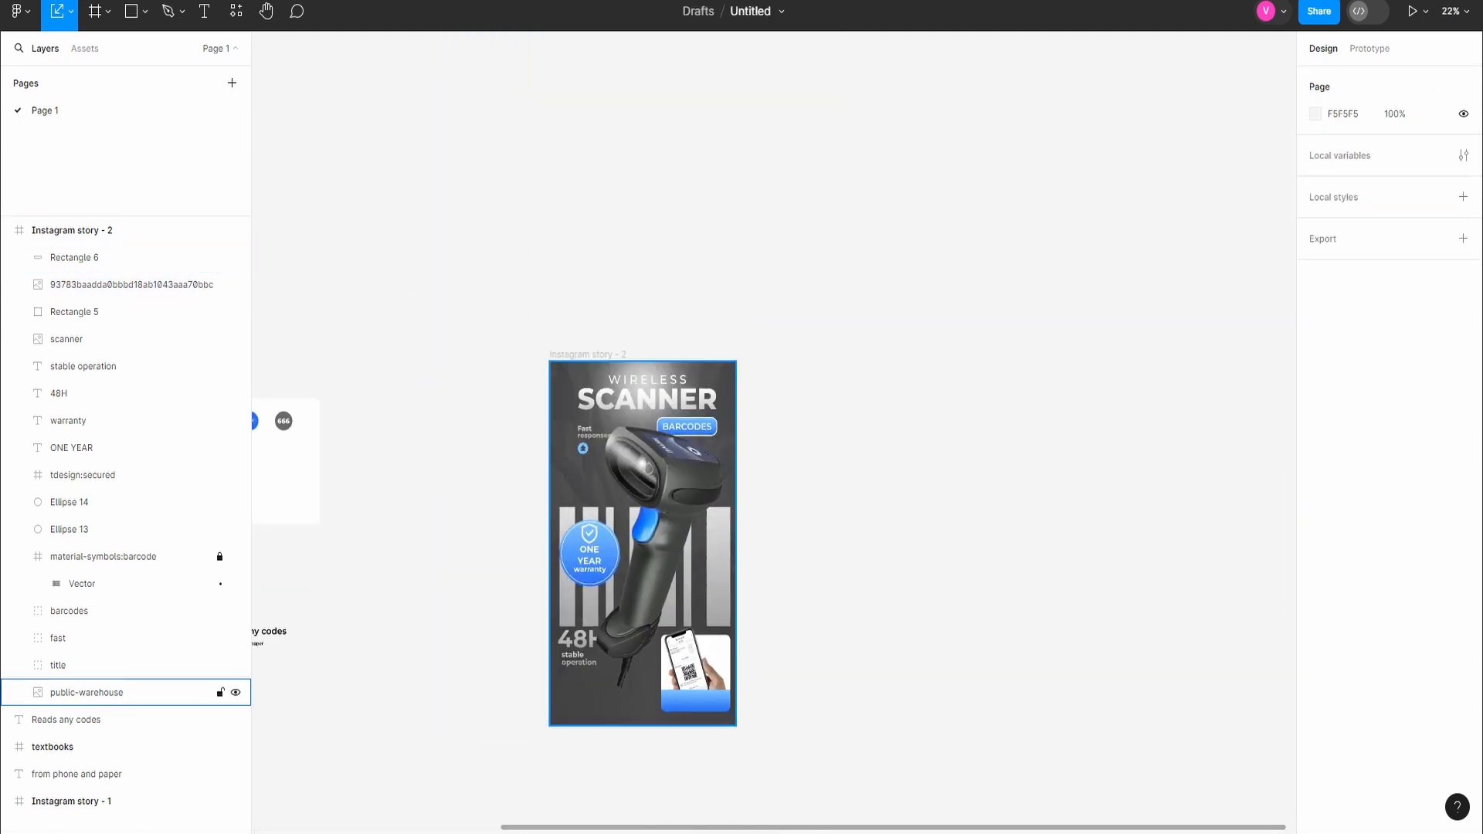
Step: Copy the "Reads any codes" and "from phone and paper" texts onto the blue bar in the second story at X 646
{"action": "left_click", "coordinate": [116, 719]}
{"action": "key", "text": "shift+2"}
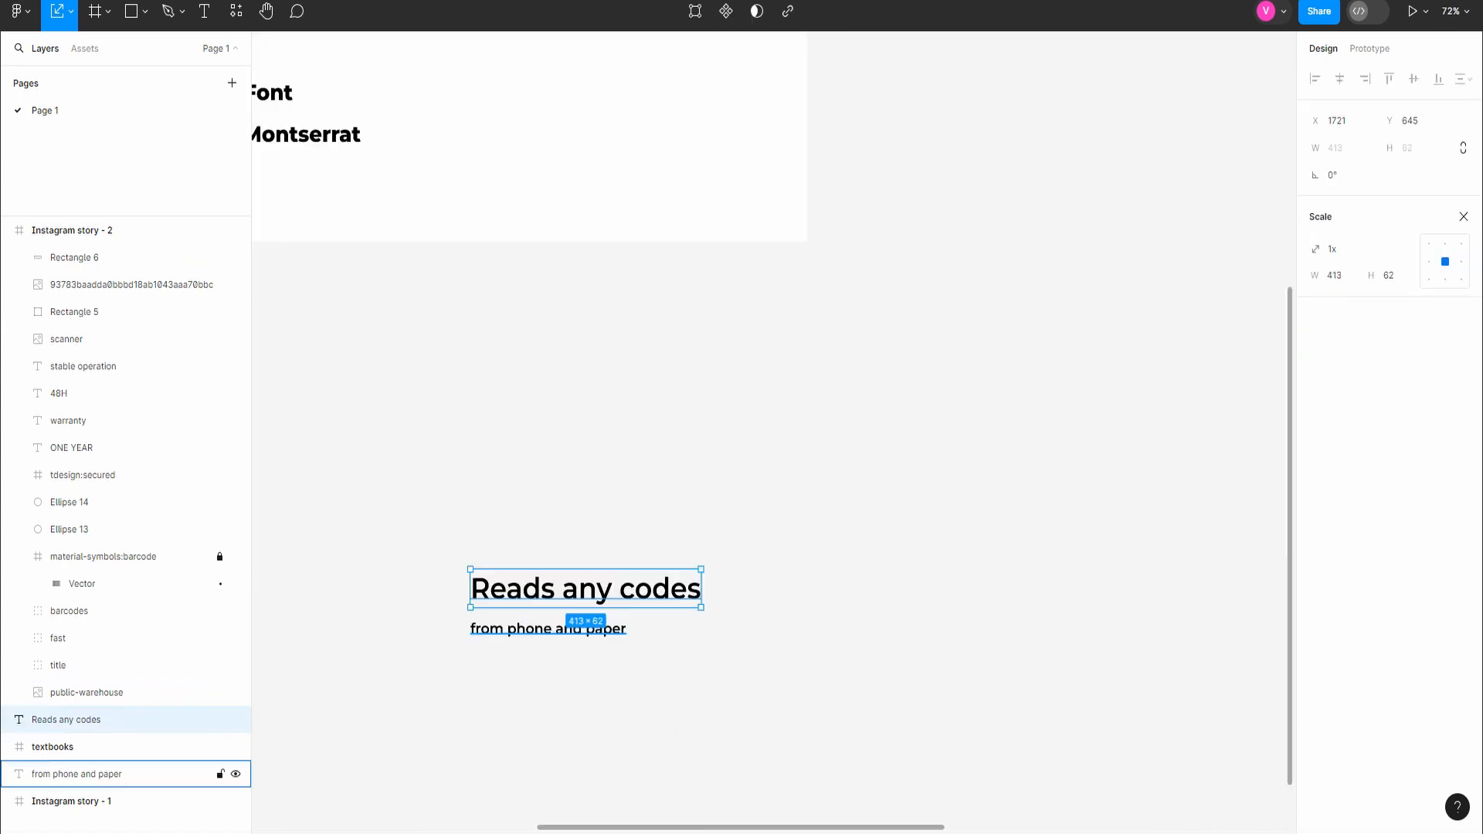
{"action": "left_click", "coordinate": [78, 774], "text": "shift"}
{"action": "key", "text": "shift+1"}
{"action": "scroll", "coordinate": [1070, 672], "scroll_direction": "right", "scroll_amount": 2}
{"action": "left_click", "coordinate": [1071, 678]}
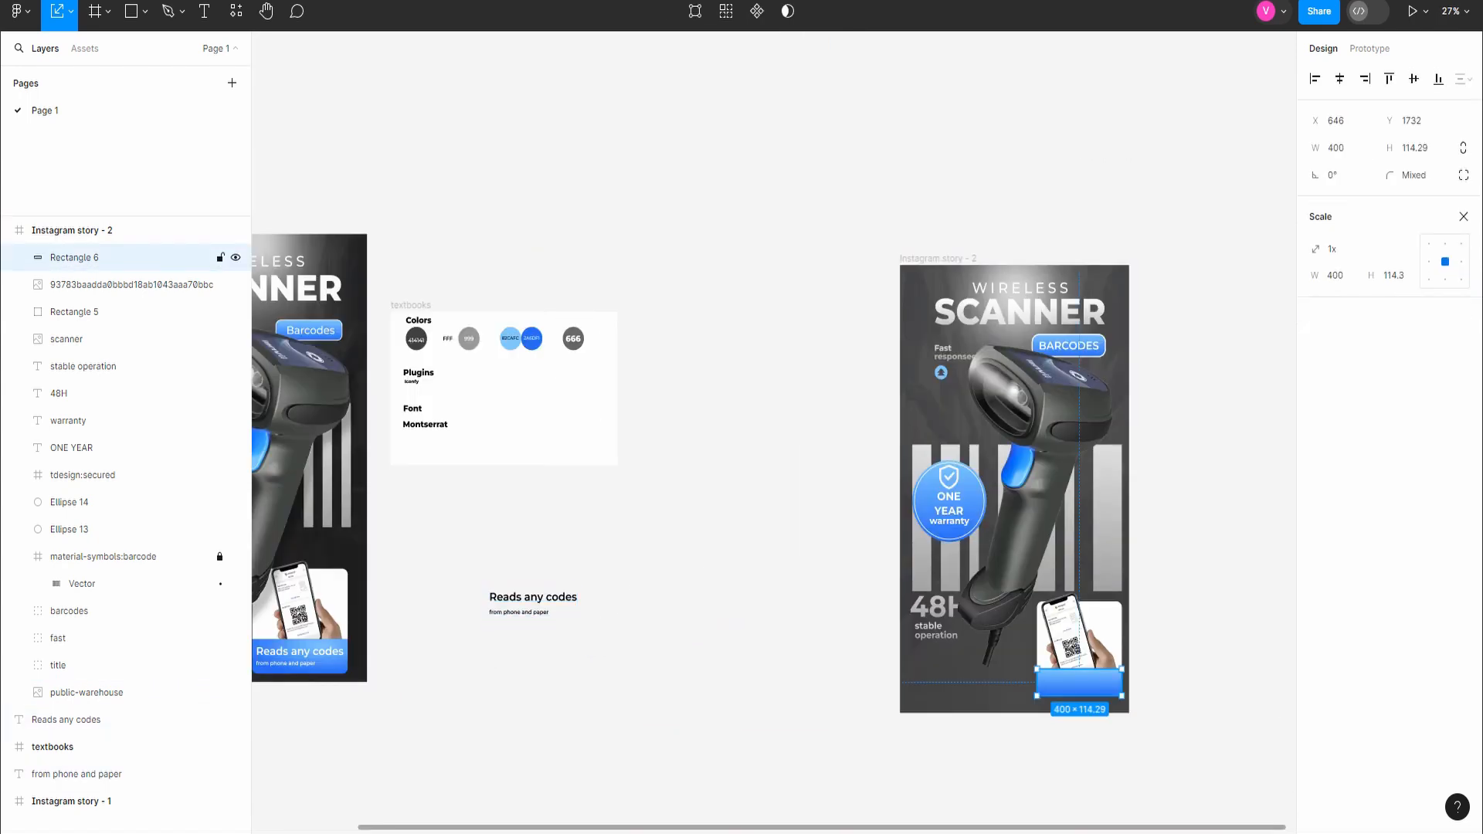
{"action": "key", "text": "ctrl+v"}
{"action": "scroll", "coordinate": [1070, 668], "scroll_direction": "up", "scroll_amount": 4}
{"action": "left_click_drag", "start_coordinate": [949, 525], "coordinate": [1096, 707]}
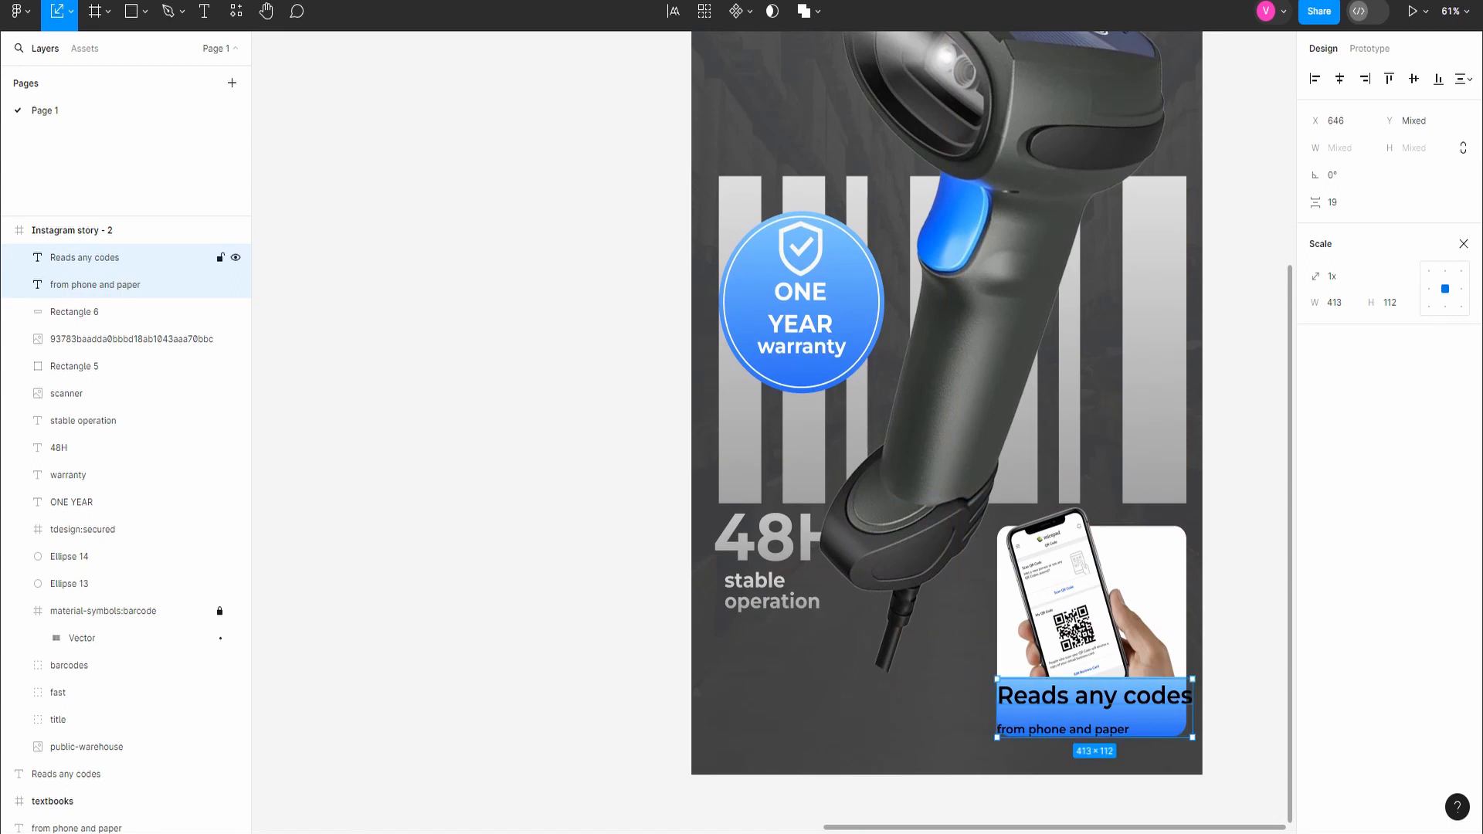
Step: Set the "Reads any codes" text size to 46 and move "from phone and paper" up beneath it to X 653, Y 1796
{"action": "double_click", "coordinate": [1096, 701]}
{"action": "type", "text": "46"}
{"action": "key", "text": "Return"}
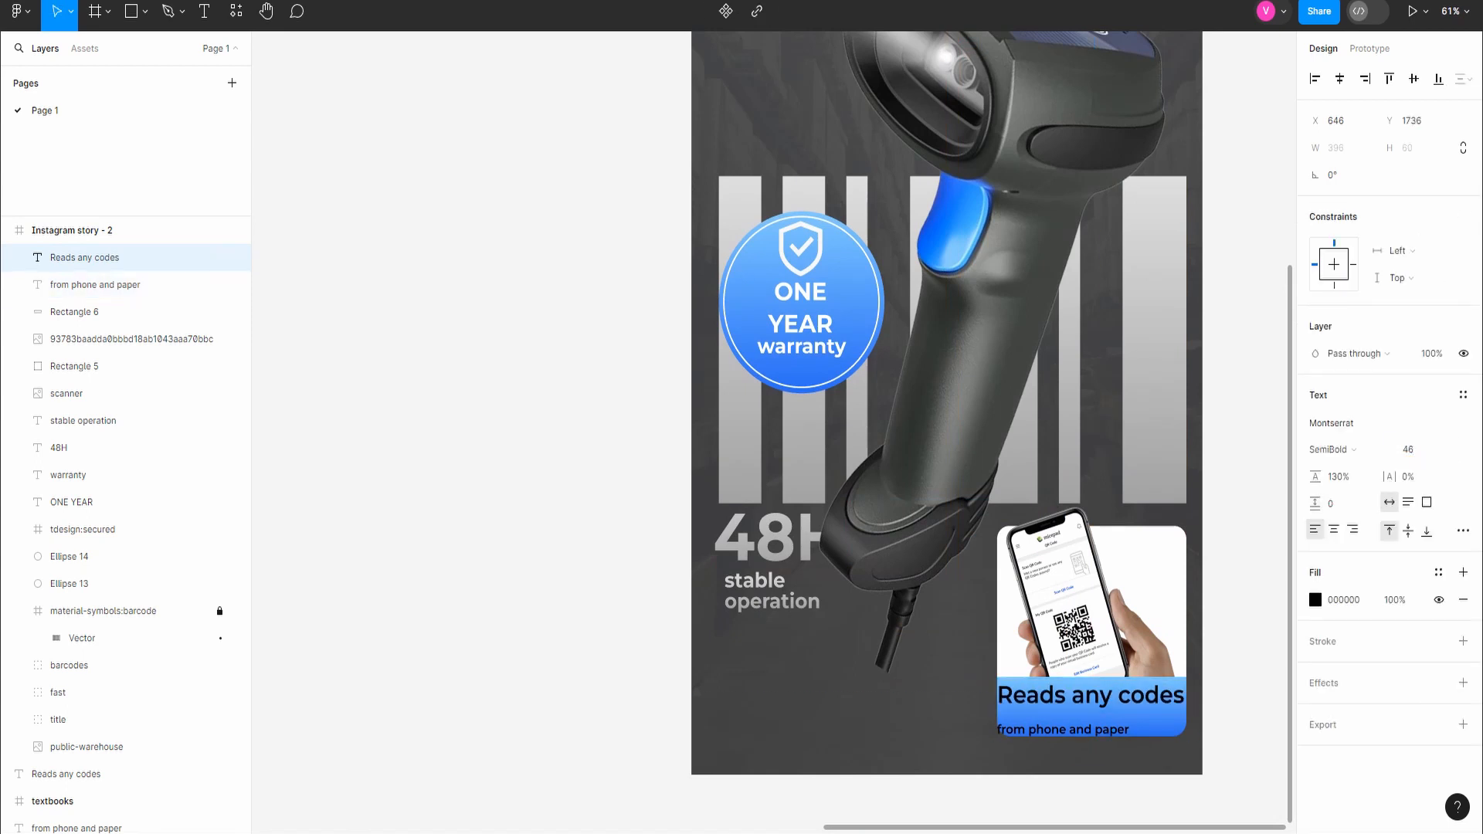
{"action": "left_click_drag", "start_coordinate": [1066, 729], "coordinate": [1065, 719]}
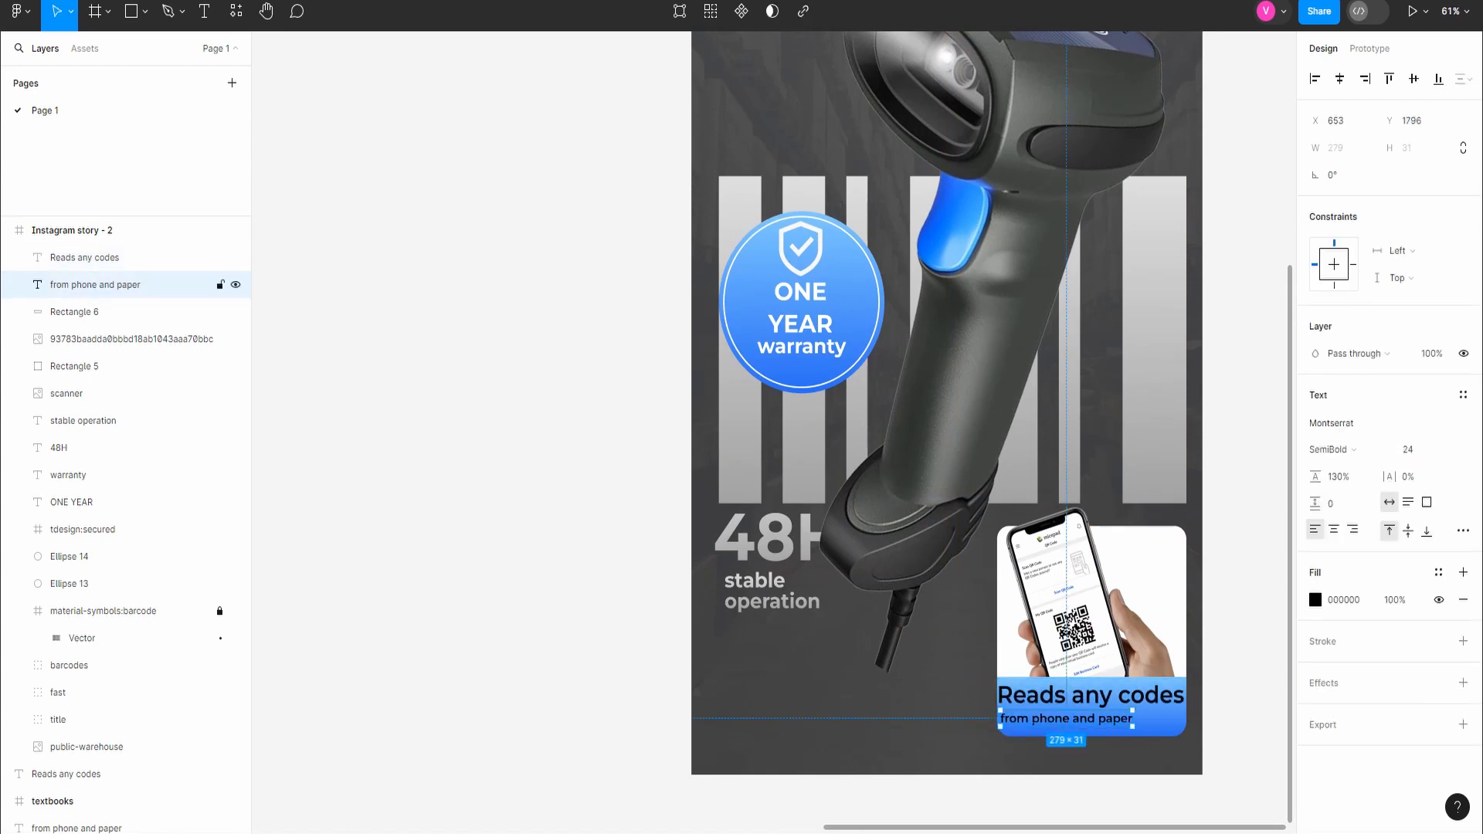
Step: Fill both texts on the blue bar with white, fff
{"action": "left_click", "coordinate": [85, 257], "text": "shift"}
{"action": "left_click", "coordinate": [1344, 668]}
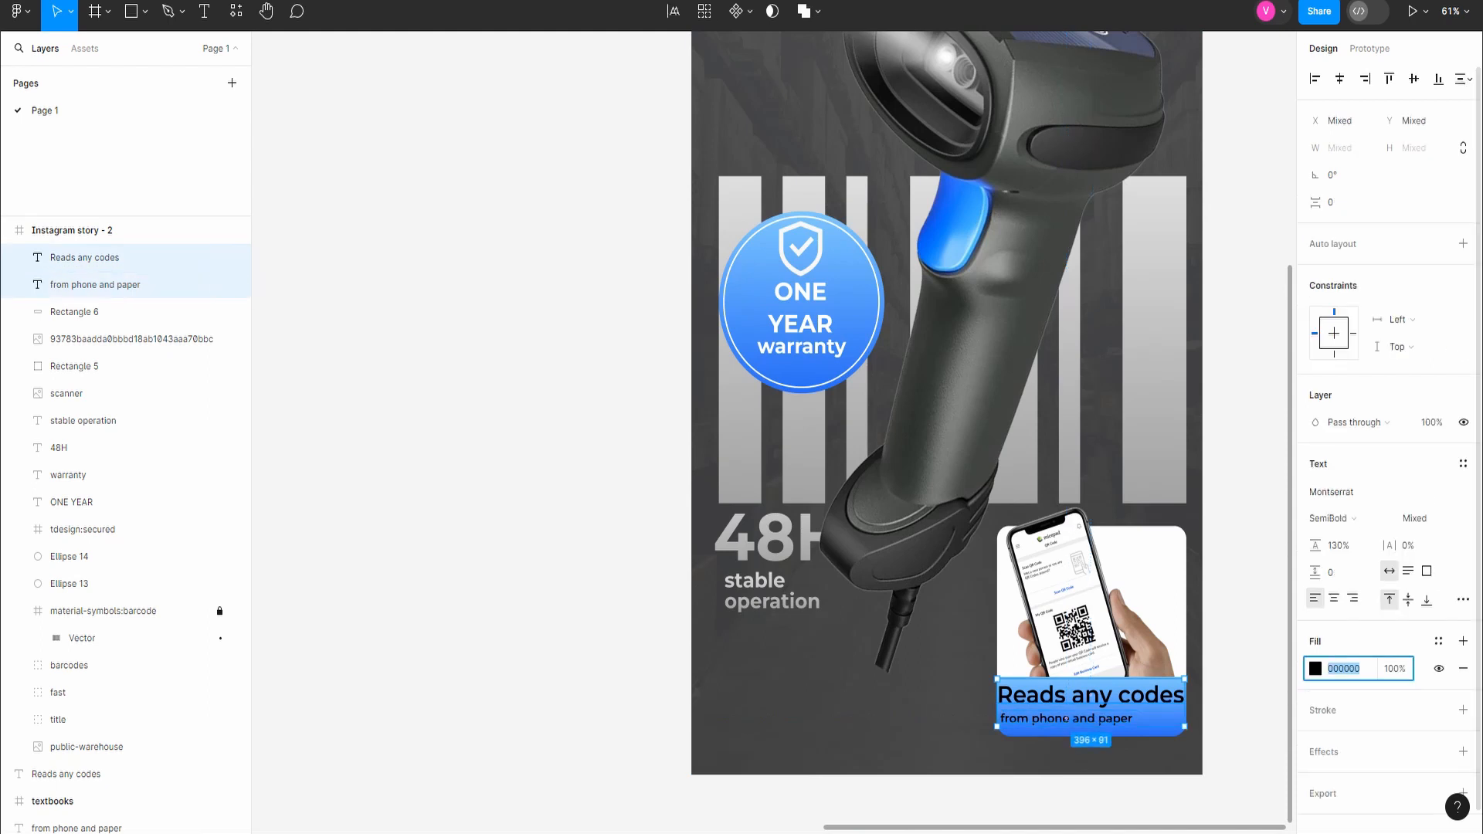
{"action": "type", "text": "fff"}
{"action": "key", "text": "Return"}
Step: Reduce the "Reads any codes" text size to 44 and shift it right along the bar
{"action": "left_click", "coordinate": [85, 258]}
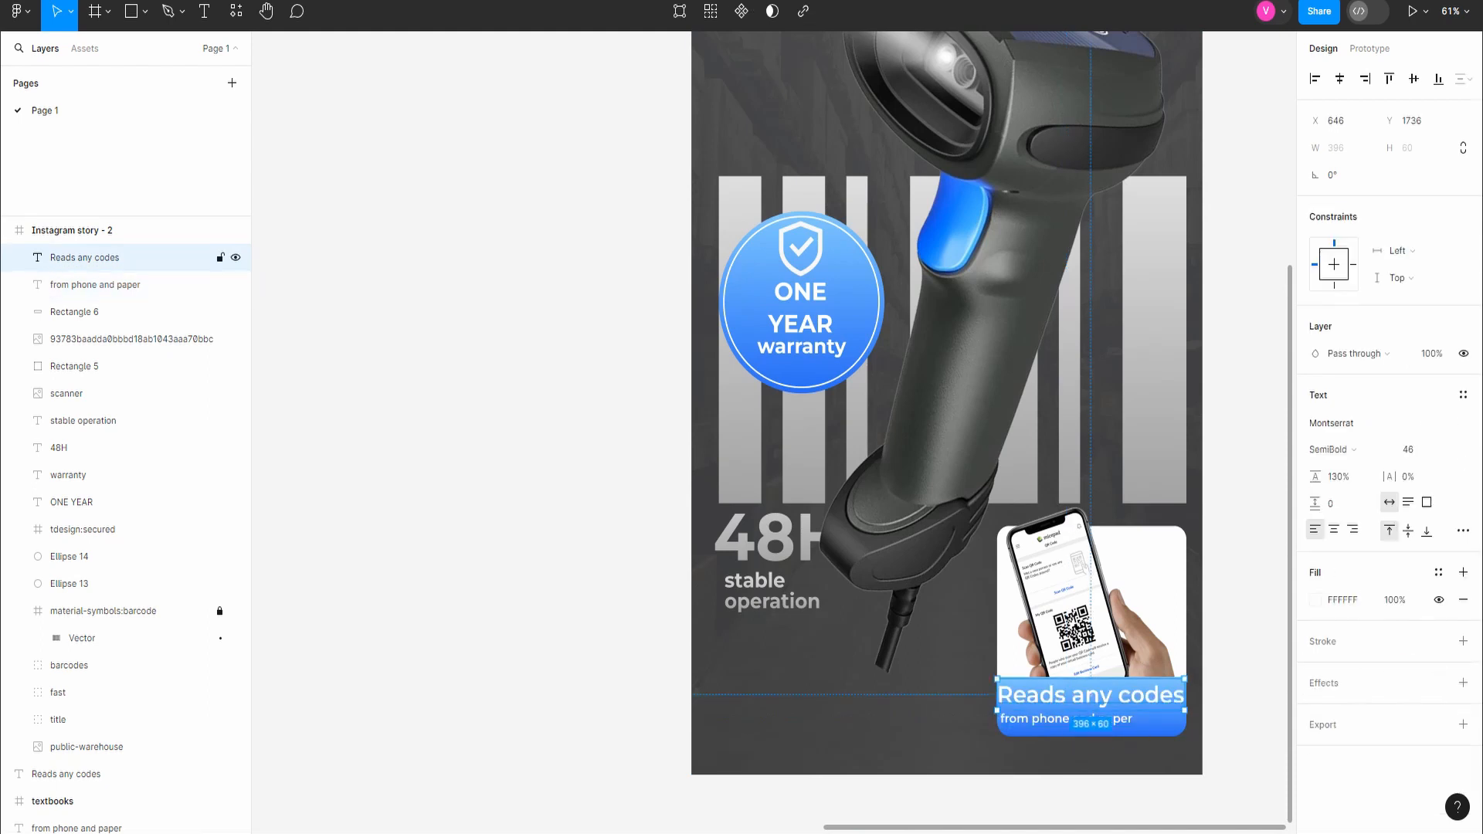
{"action": "key", "text": "Return"}
{"action": "type", "text": "44"}
{"action": "key", "text": "Return"}
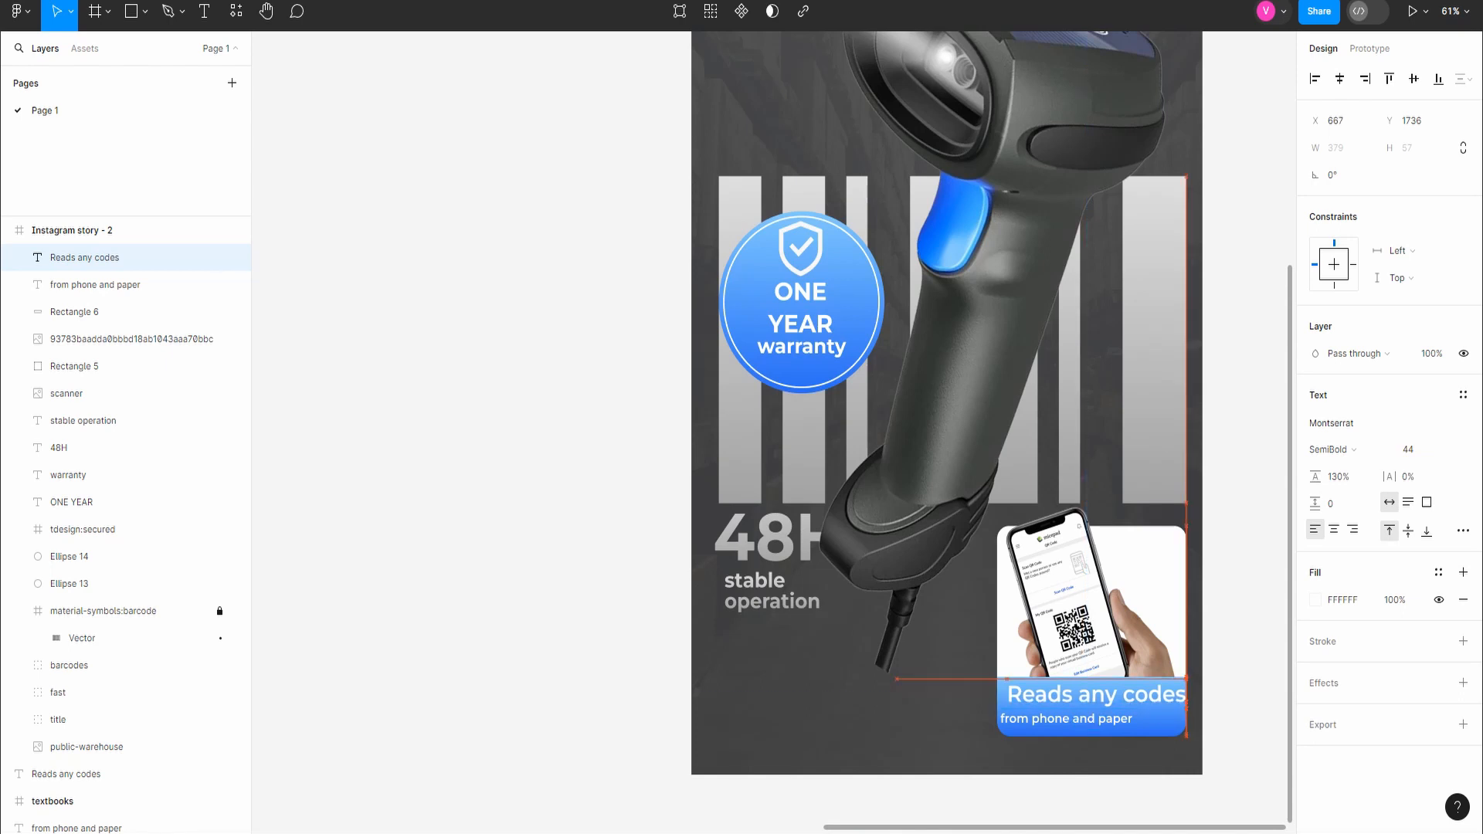
Step: Centre "Reads any codes" on the blue bar and raise the bar to Y 1728
{"action": "left_click", "coordinate": [74, 312]}
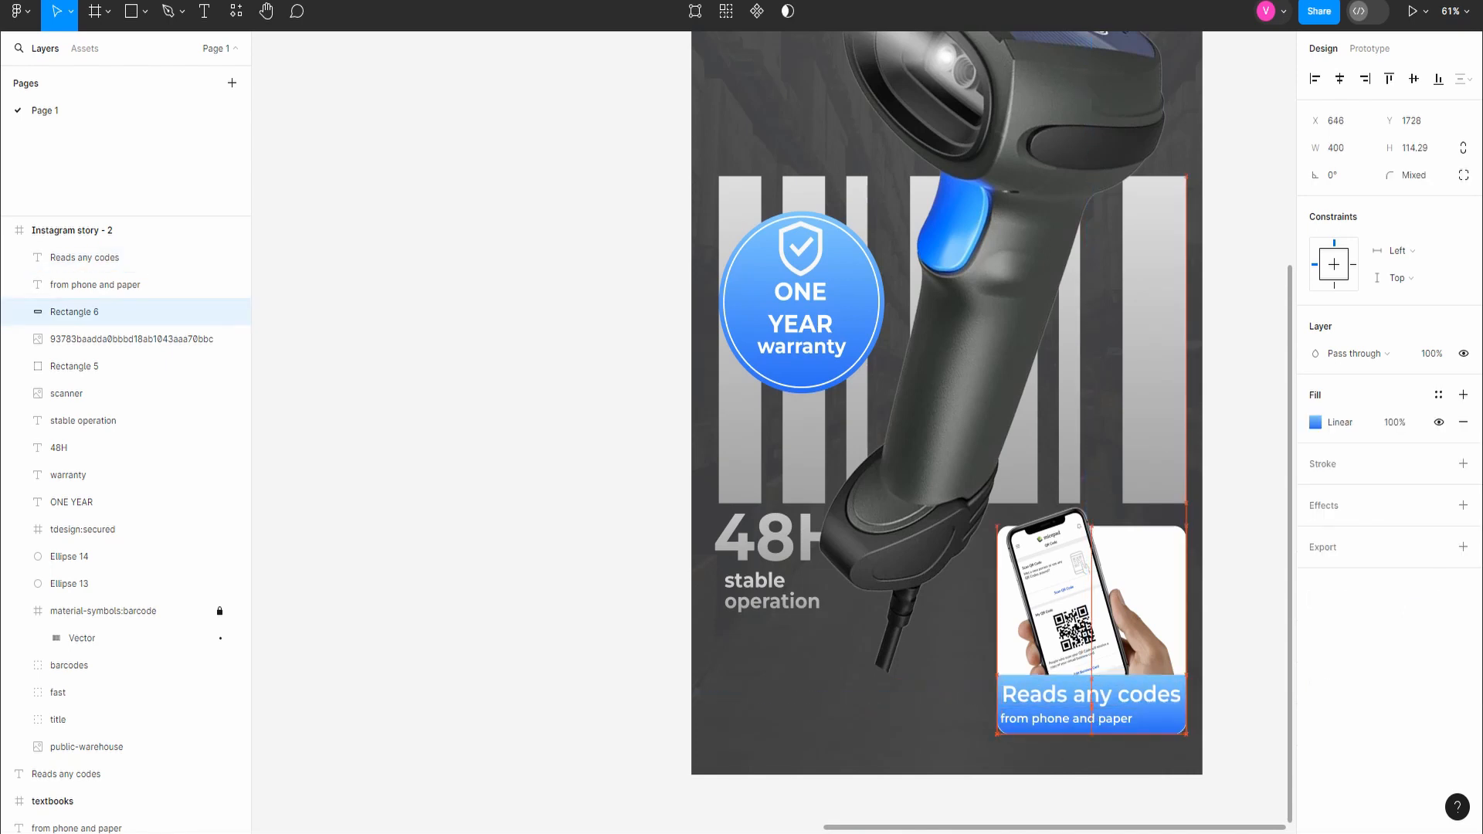
{"action": "key", "text": "Escape"}
{"action": "left_click", "coordinate": [1066, 719]}
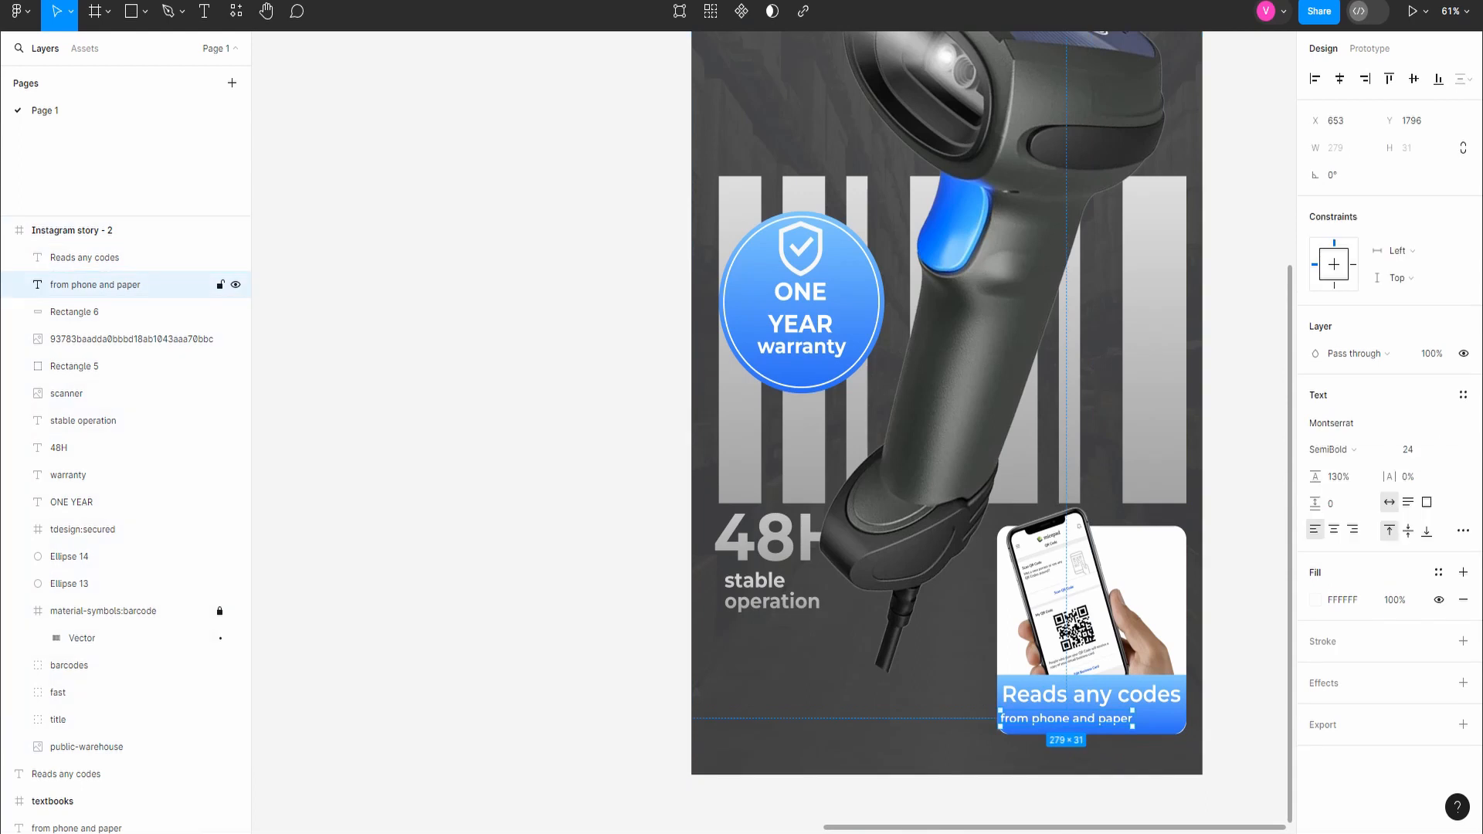
Step: Nudge "from phone and paper" slightly on the blue bar and lower the bar to Y 1730
{"action": "left_click_drag", "start_coordinate": [1067, 719], "coordinate": [1074, 717]}
{"action": "scroll", "coordinate": [1073, 717], "scroll_direction": "up", "scroll_amount": 5}
{"action": "left_click", "coordinate": [900, 701]}
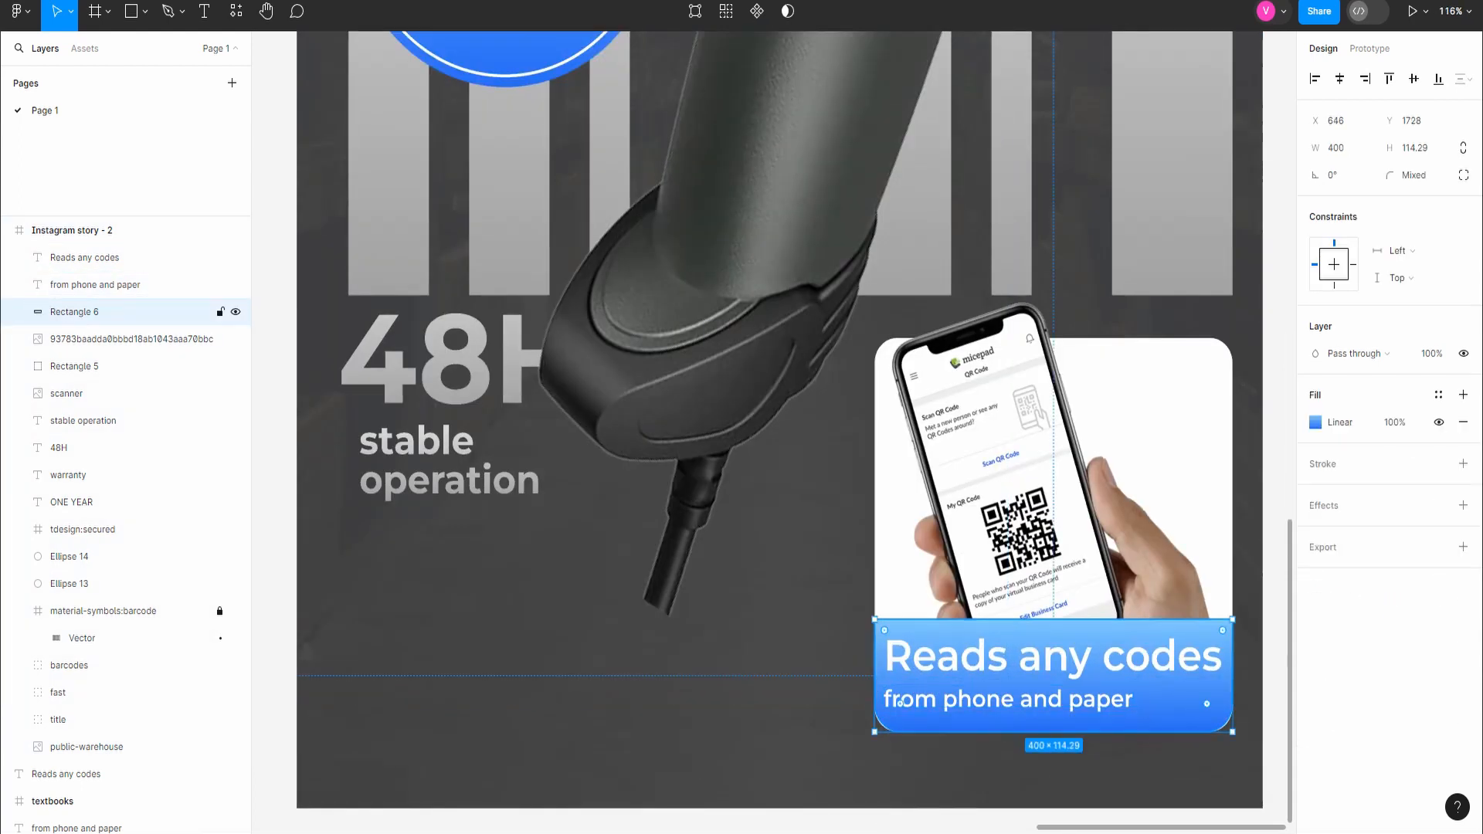
{"action": "key", "text": "Down"}
{"action": "key", "text": "Down"}
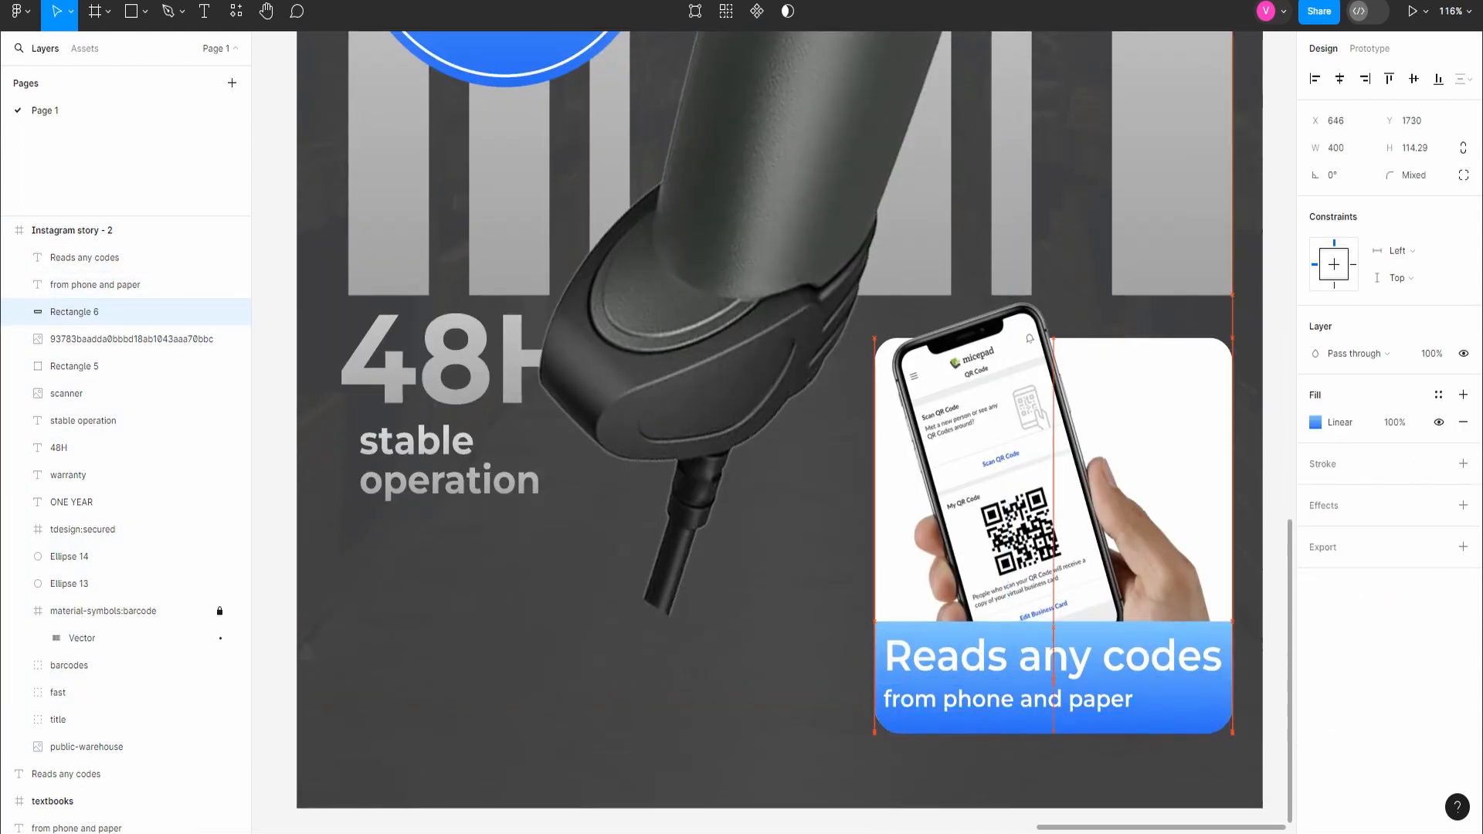
{"action": "key", "text": "Escape"}
{"action": "key", "text": "shift+1"}
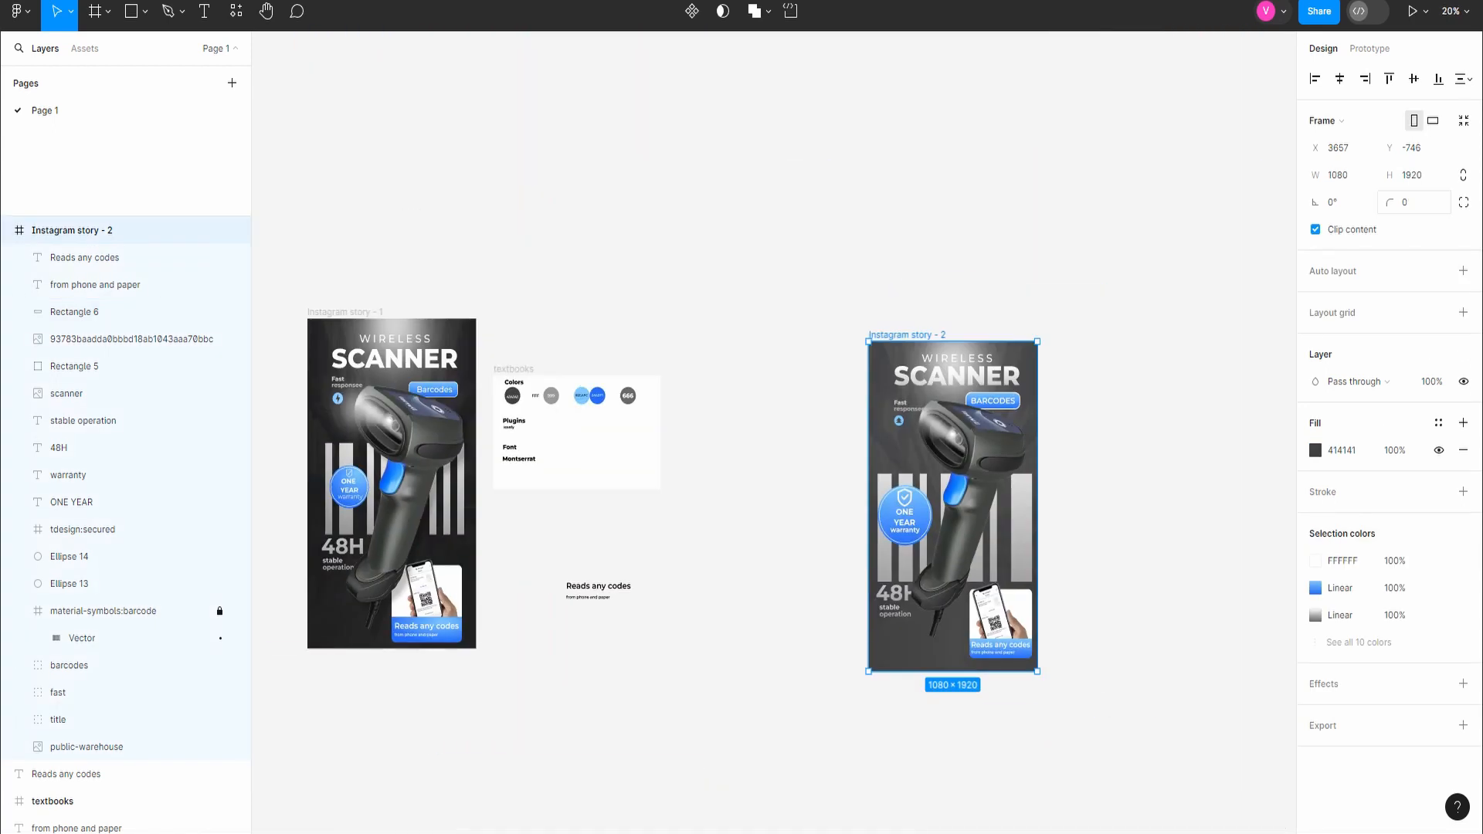
Step: Switch the "BARCODES" label on the blue button to title case
{"action": "scroll", "coordinate": [1038, 399], "scroll_direction": "up", "scroll_amount": 5}
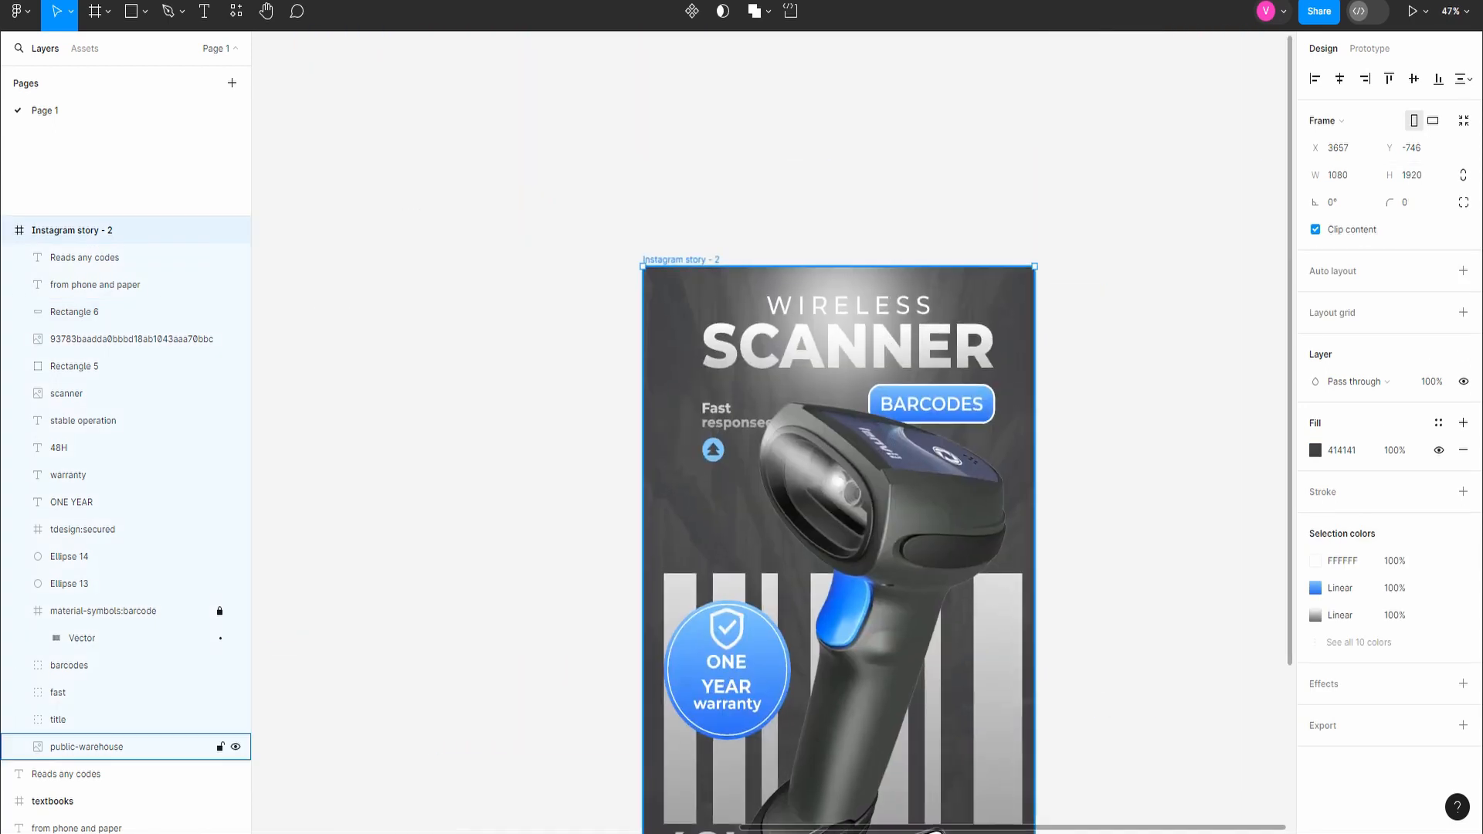
{"action": "double_click", "coordinate": [932, 404]}
{"action": "left_click", "coordinate": [1463, 530]}
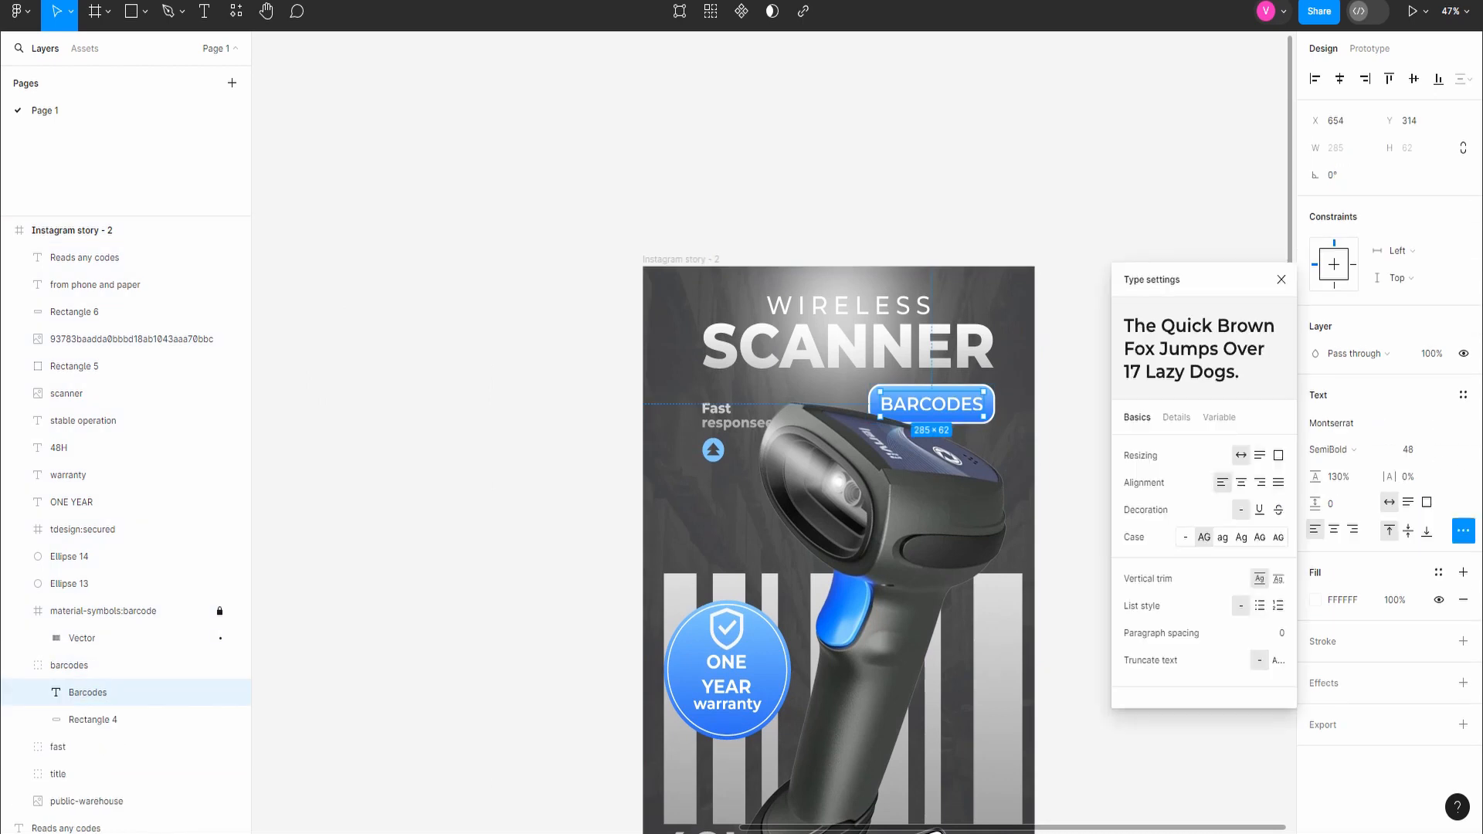
{"action": "left_click", "coordinate": [1241, 537]}
{"action": "left_click", "coordinate": [1072, 431]}
Step: Enlarge the "Barcodes" label to size 54 and centre it on its blue button at X 665, Y 310
{"action": "left_click", "coordinate": [942, 409]}
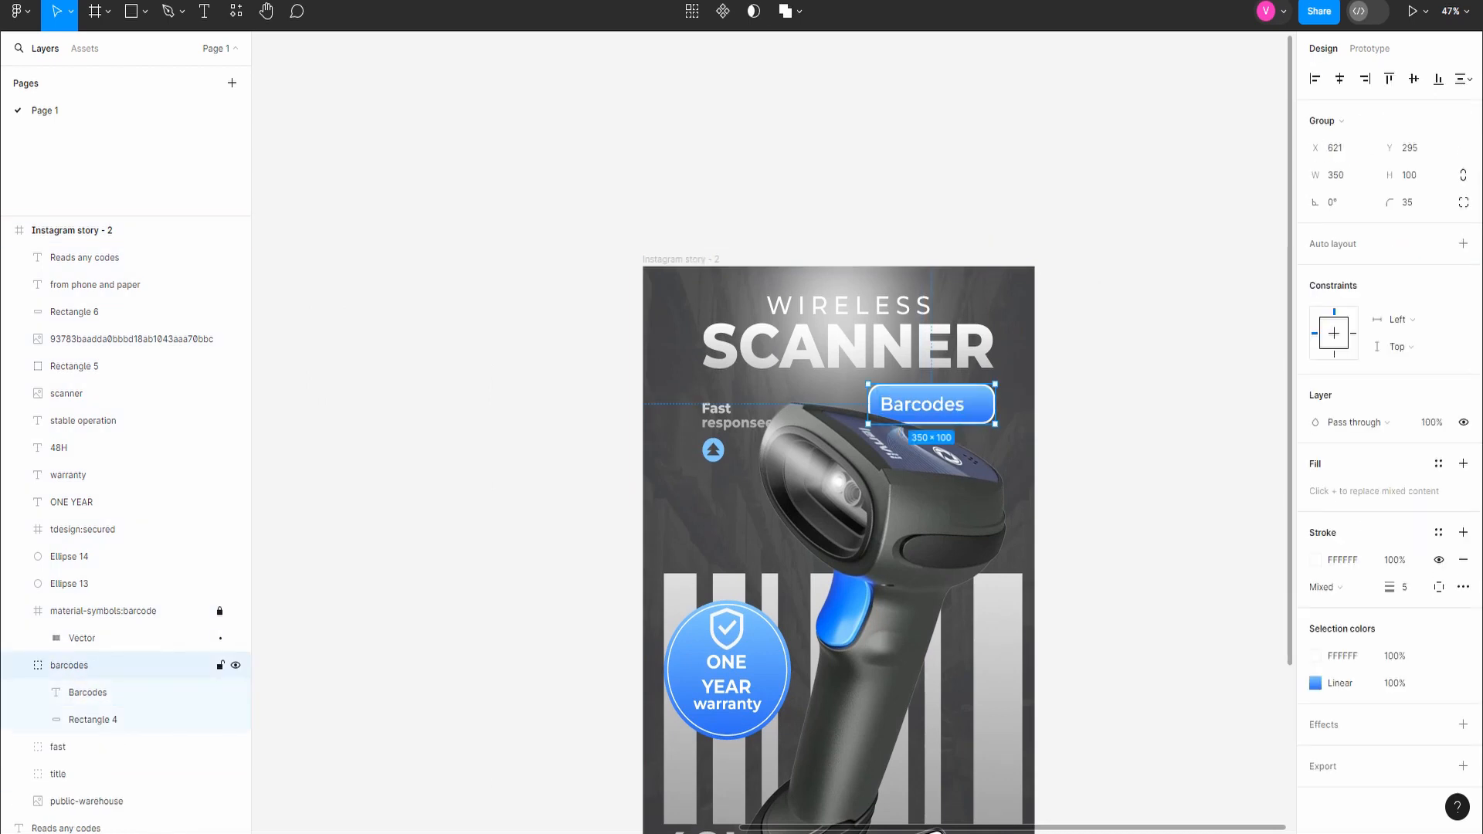
{"action": "scroll", "coordinate": [941, 409], "scroll_direction": "up", "scroll_amount": 5}
{"action": "key", "text": "Escape"}
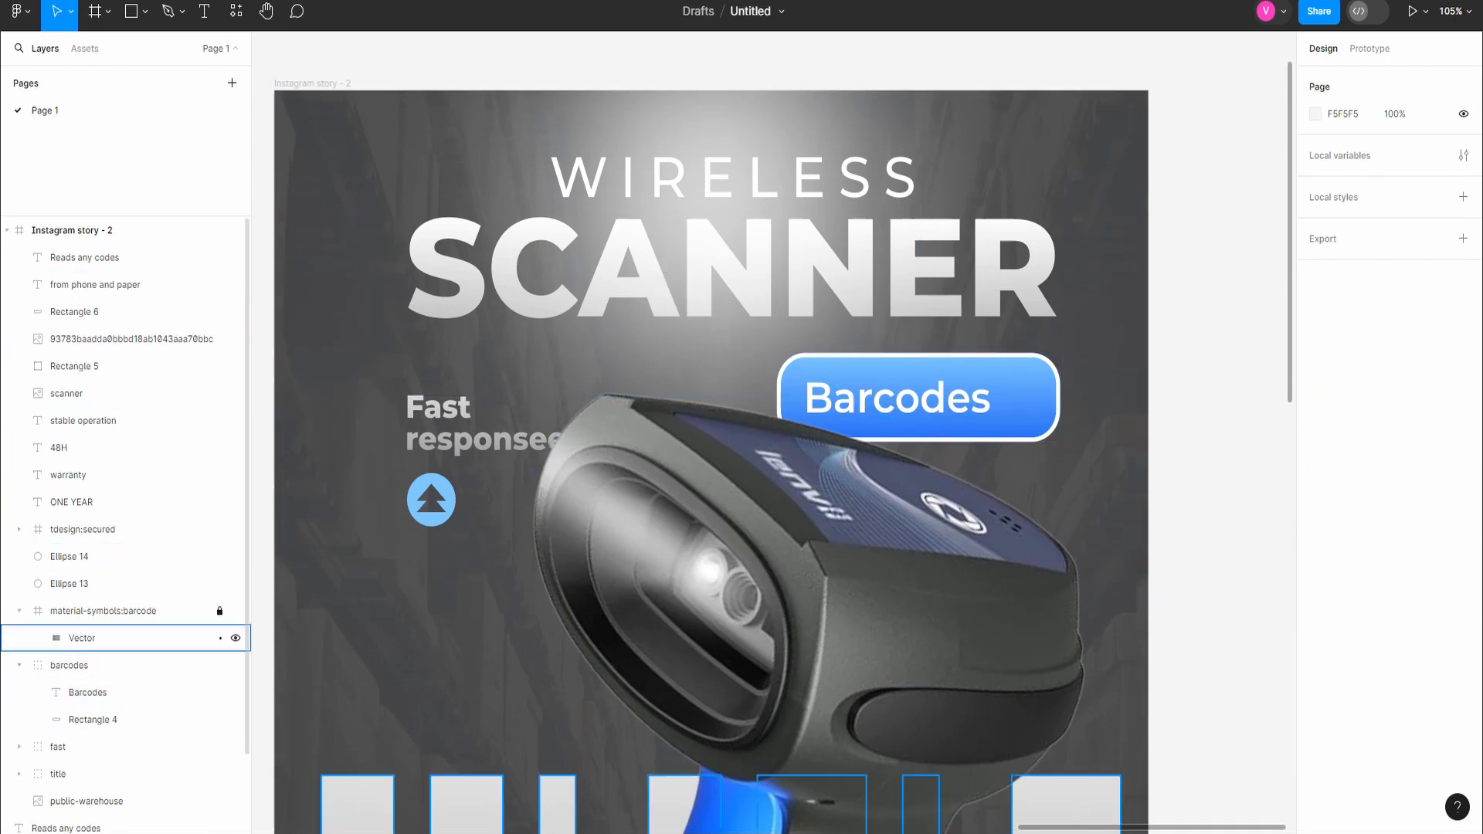
{"action": "left_click", "coordinate": [77, 665]}
{"action": "left_click", "coordinate": [88, 692]}
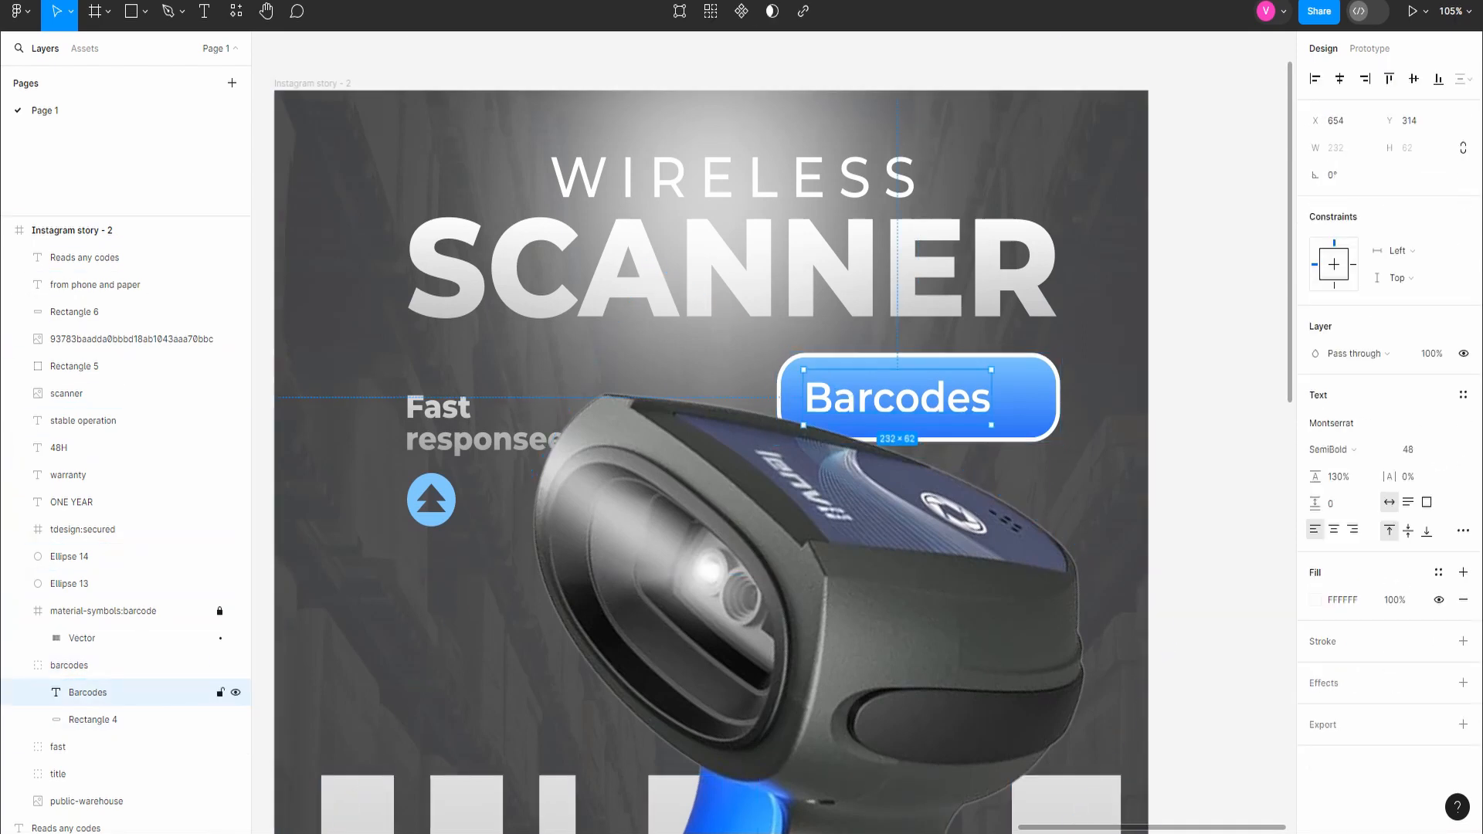
{"action": "left_click_drag", "start_coordinate": [898, 399], "coordinate": [918, 397]}
{"action": "type", "text": "54"}
{"action": "key", "text": "Return"}
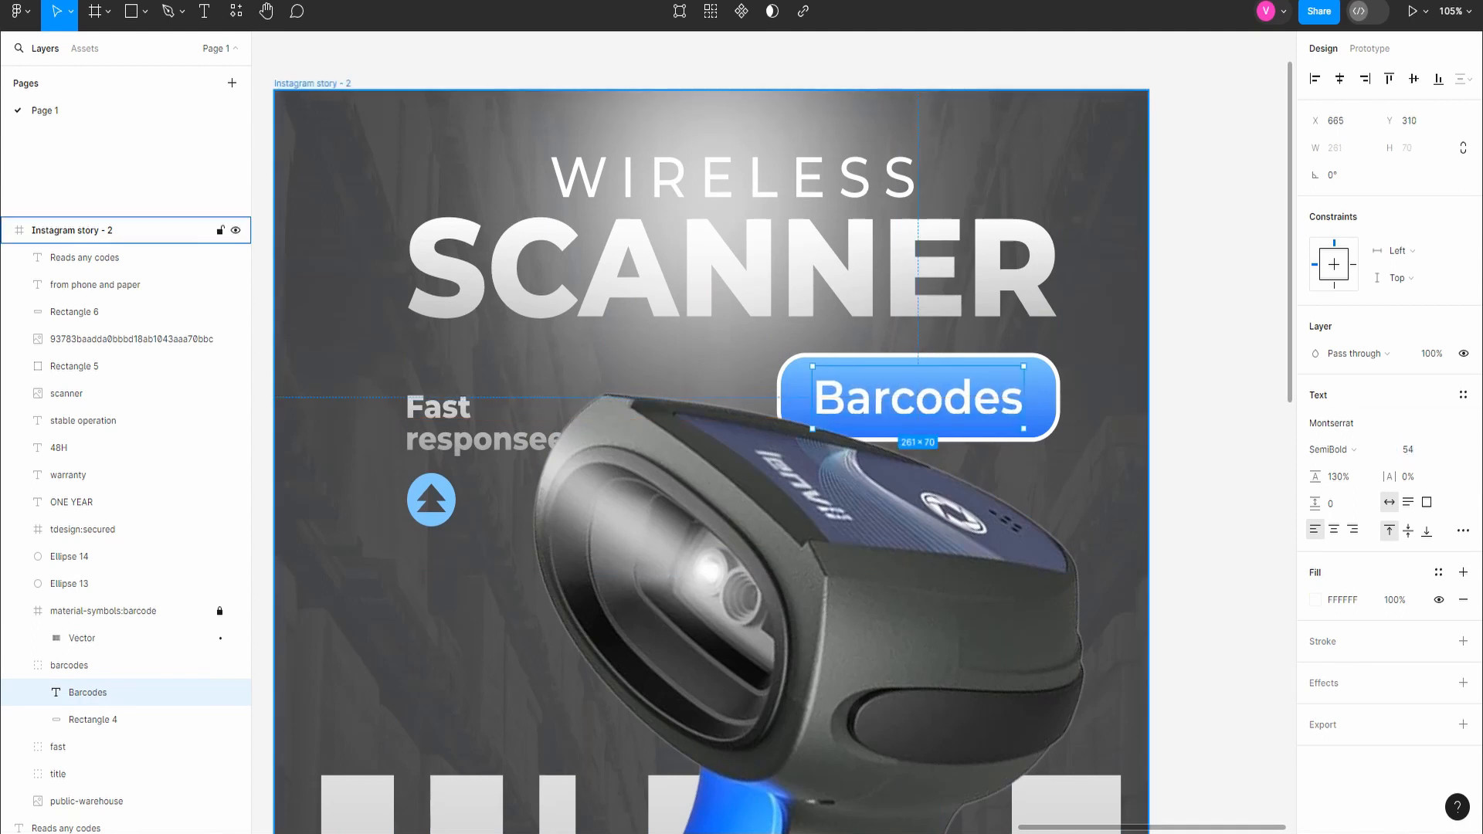
{"action": "left_click", "coordinate": [1211, 386]}
Step: Preview the Instagram story - 2 frame in presentation view, scaled so the whole design fits the screen
{"action": "key", "text": "shift+1"}
{"action": "left_click", "coordinate": [77, 230]}
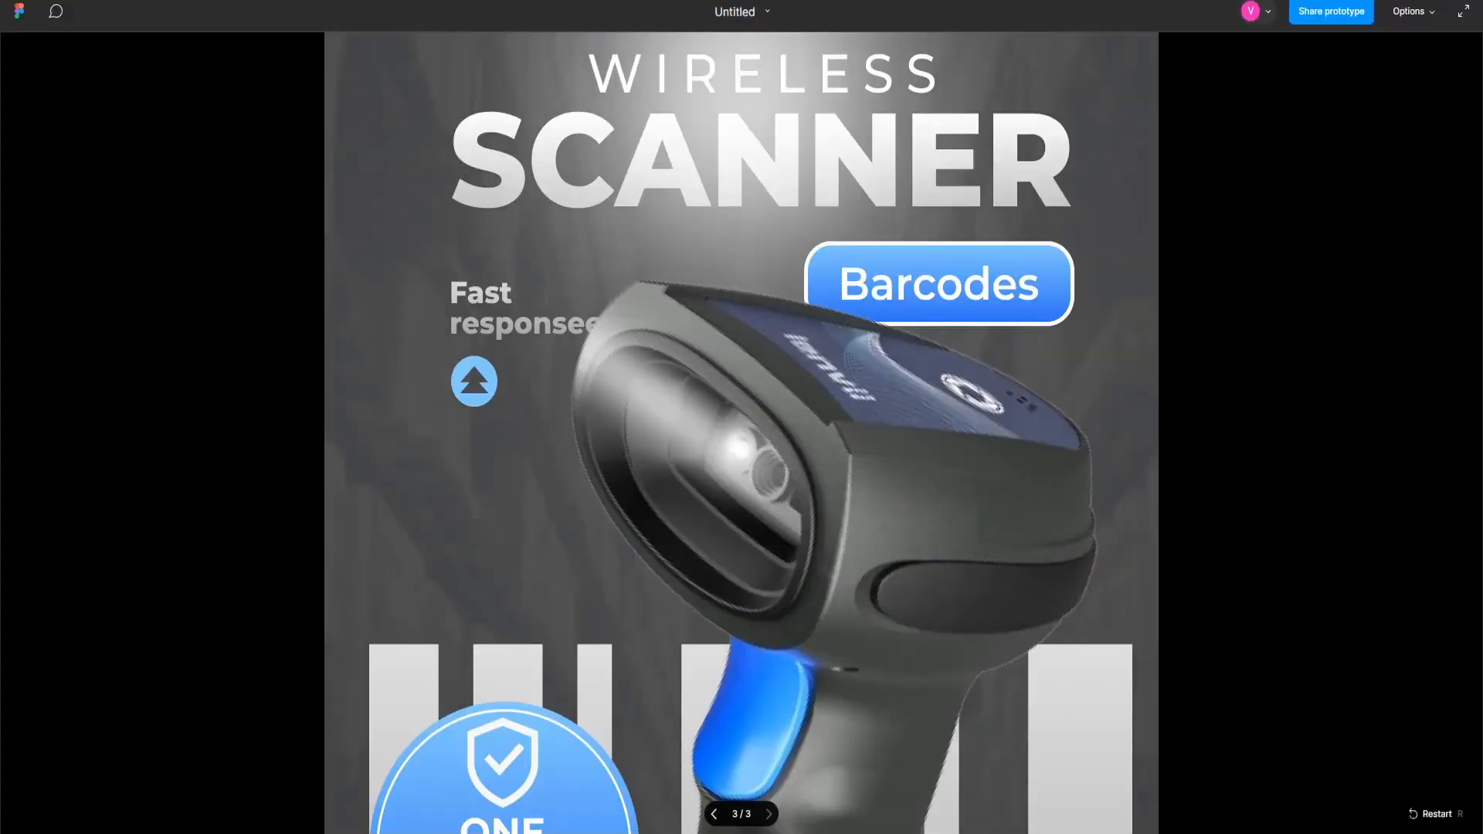
{"action": "left_click", "coordinate": [1413, 11]}
{"action": "left_click", "coordinate": [1351, 89]}
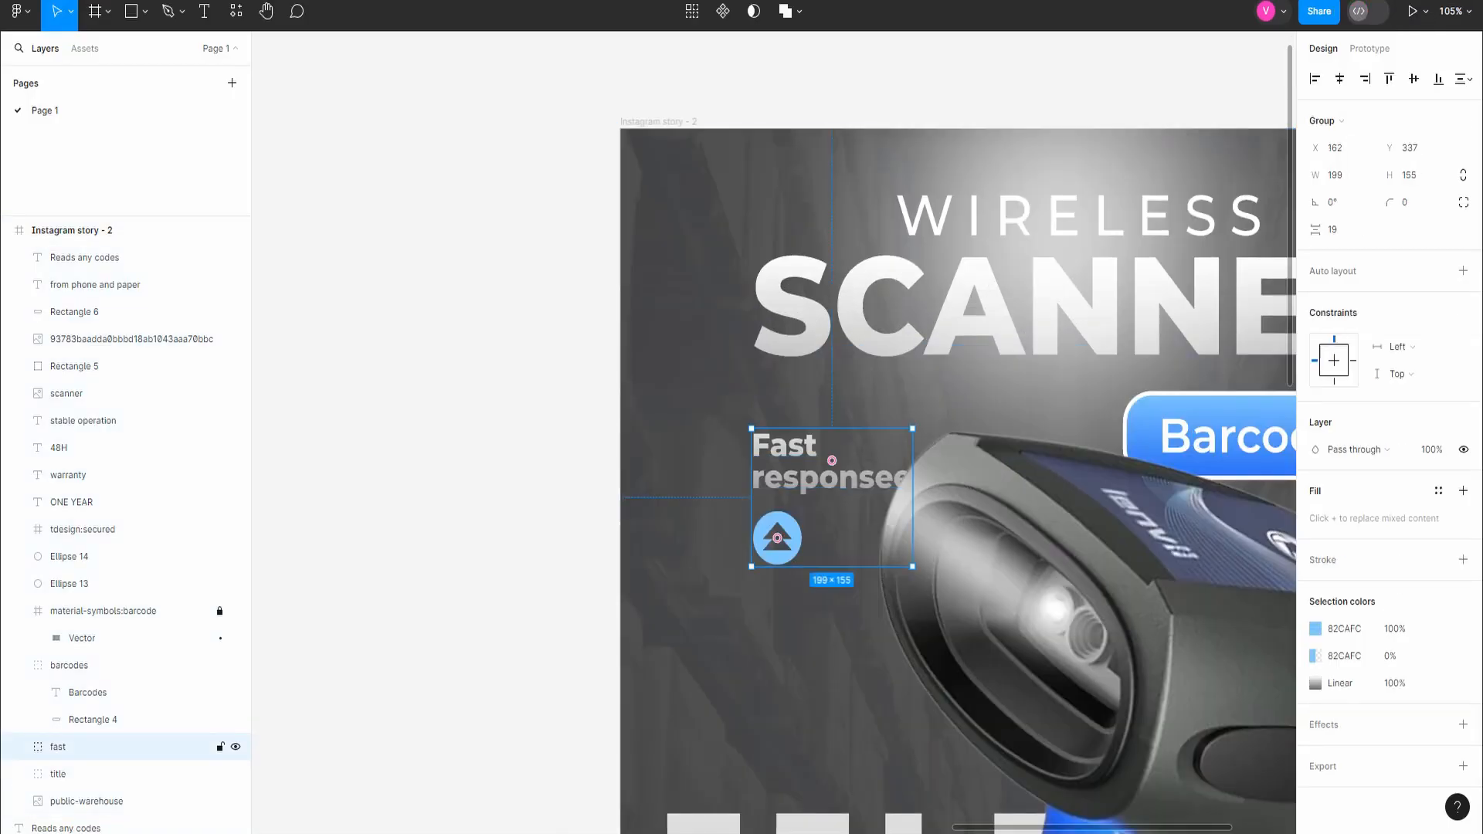
Step: Return to the editor and move the "fast" group away from the scanner to X 141, Y 337
{"action": "left_click_drag", "start_coordinate": [831, 461], "coordinate": [815, 460]}
{"action": "scroll", "coordinate": [880, 494], "scroll_direction": "down", "scroll_amount": 6}
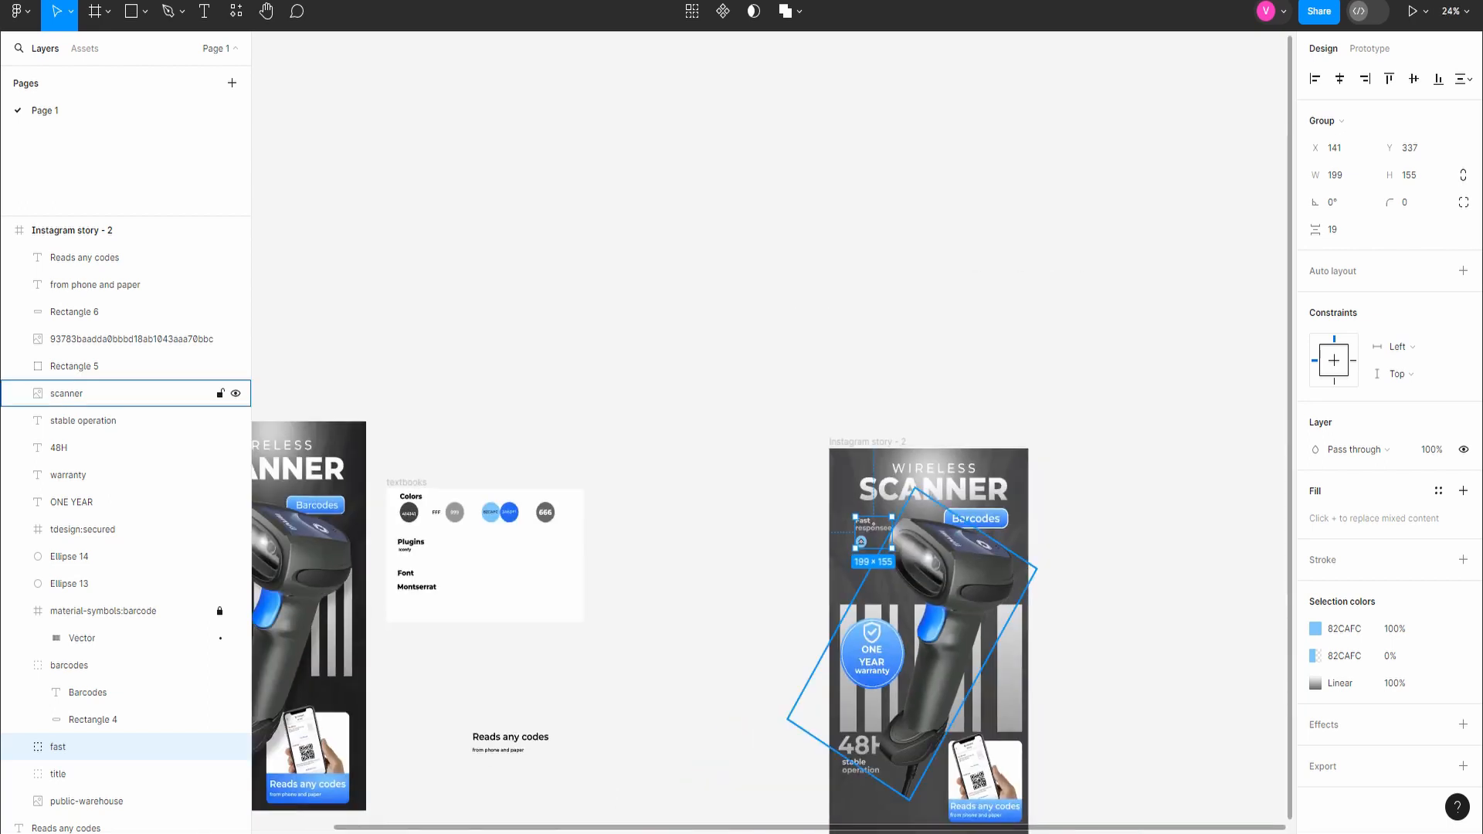